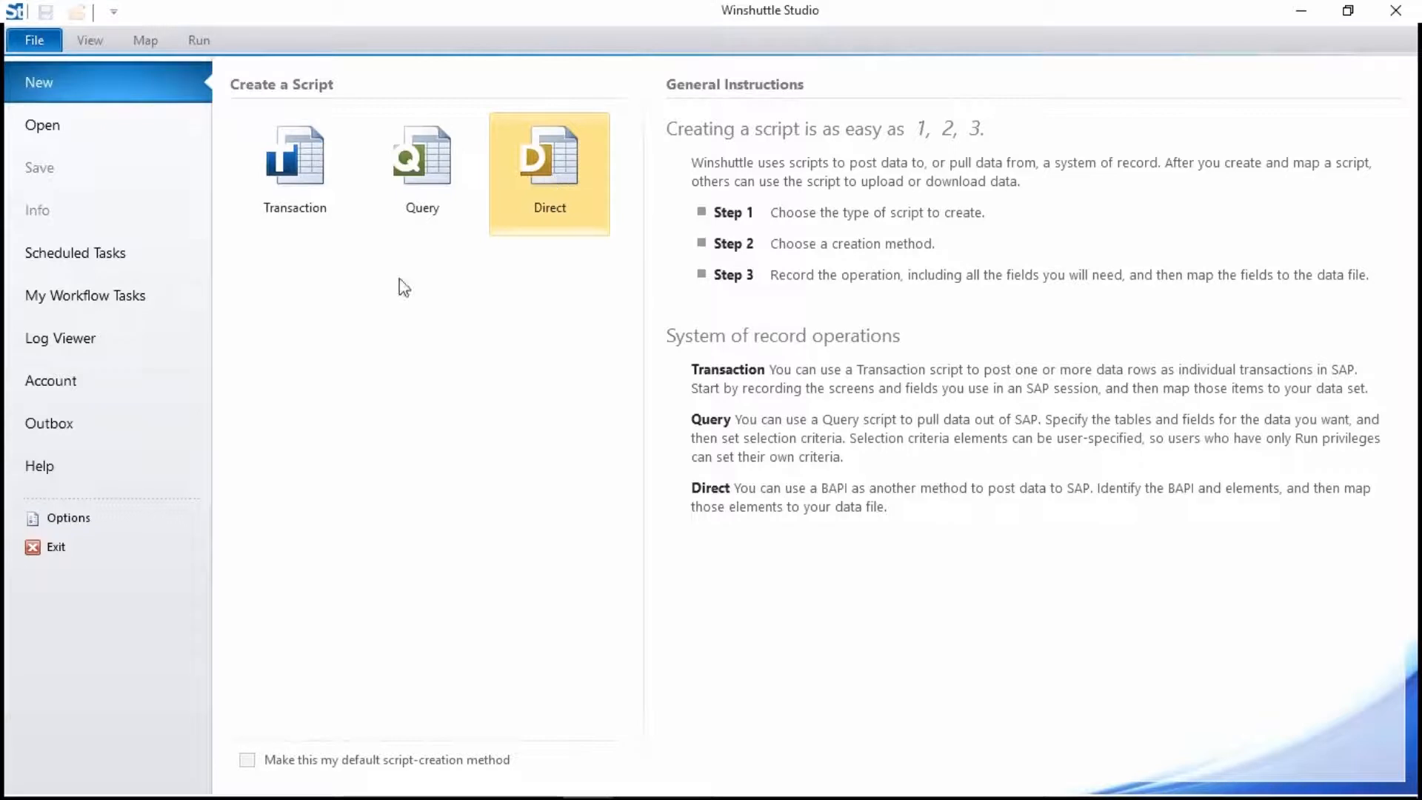
Step: Choose to create a Transaction script from an SAP recording and log on to system WE7-800 with the account password
click(309, 191)
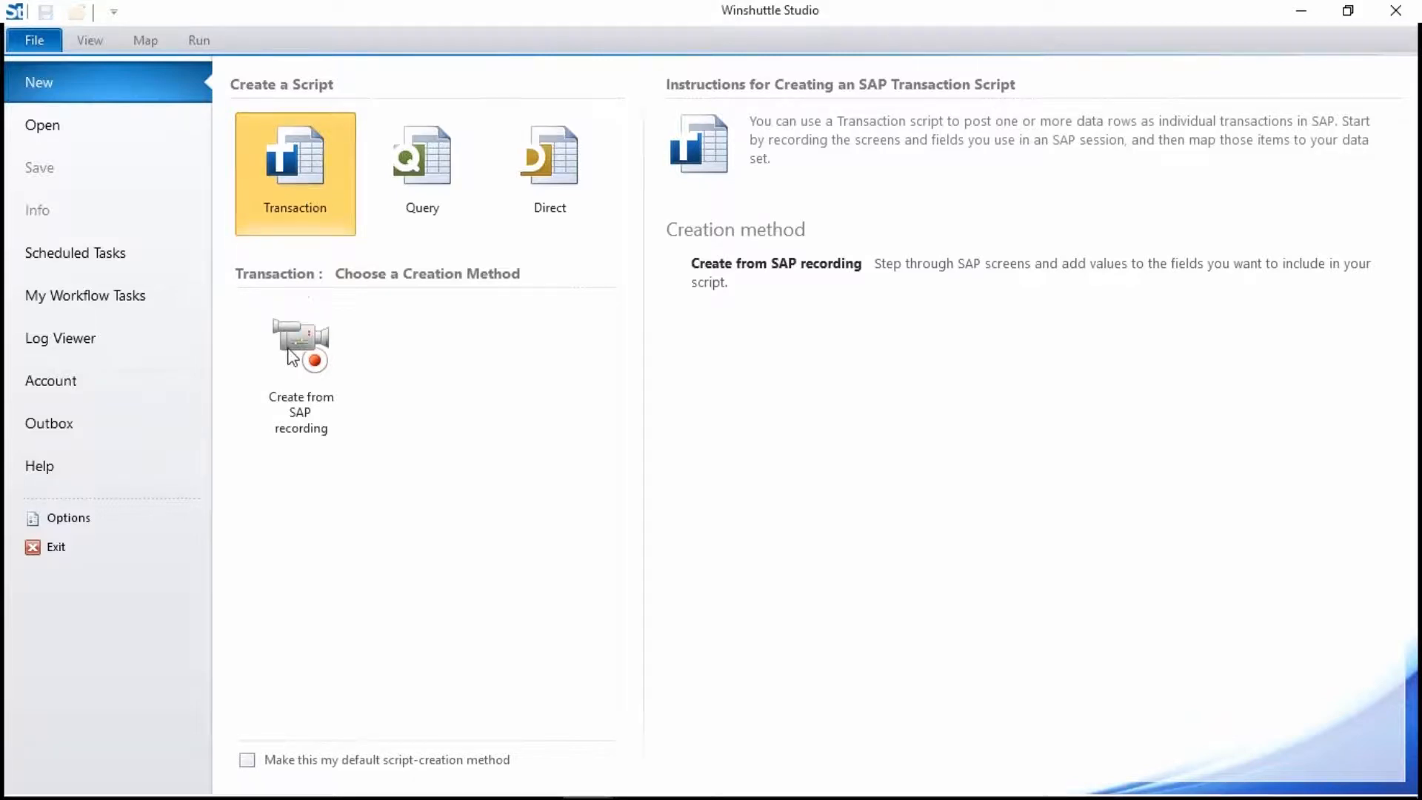
click(310, 394)
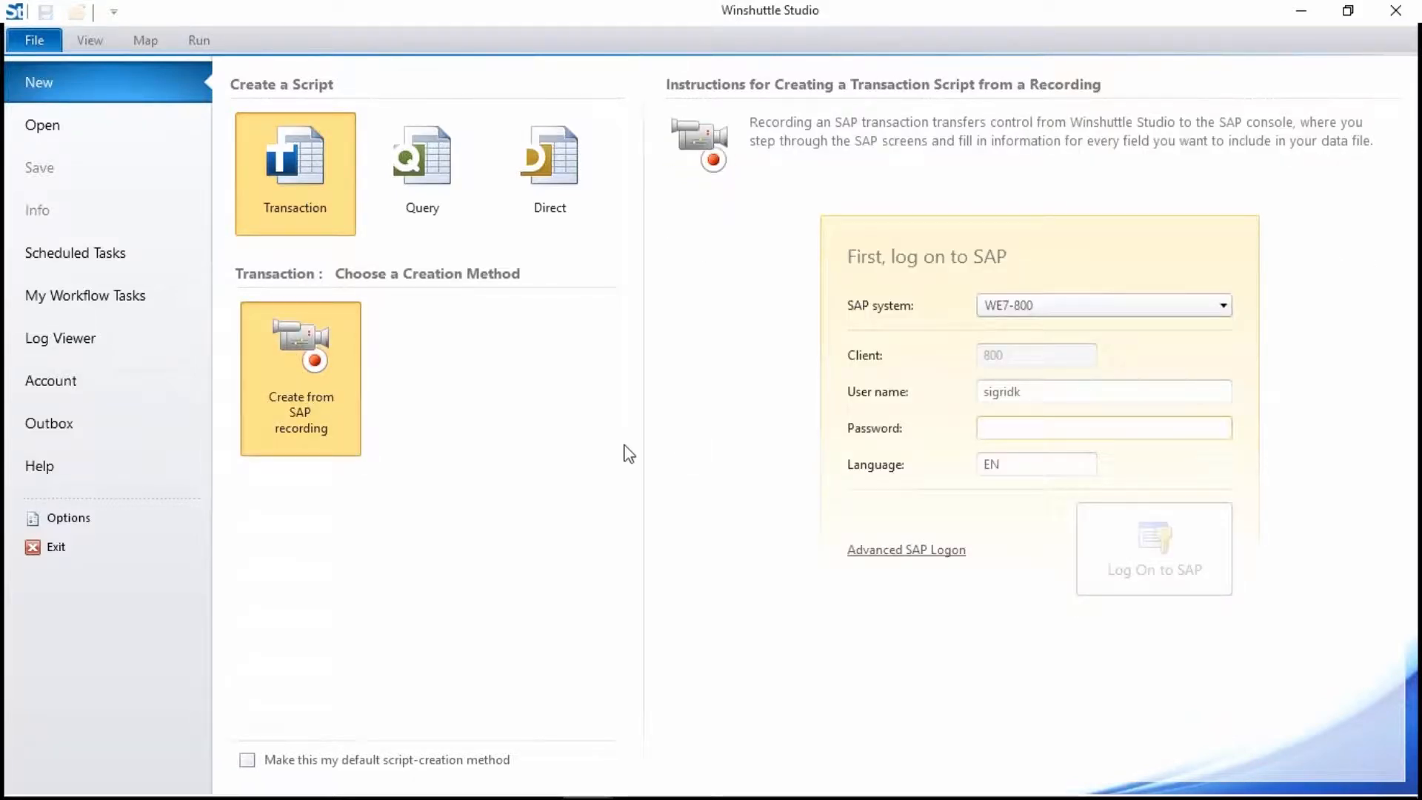
click(1088, 424)
text(•••)
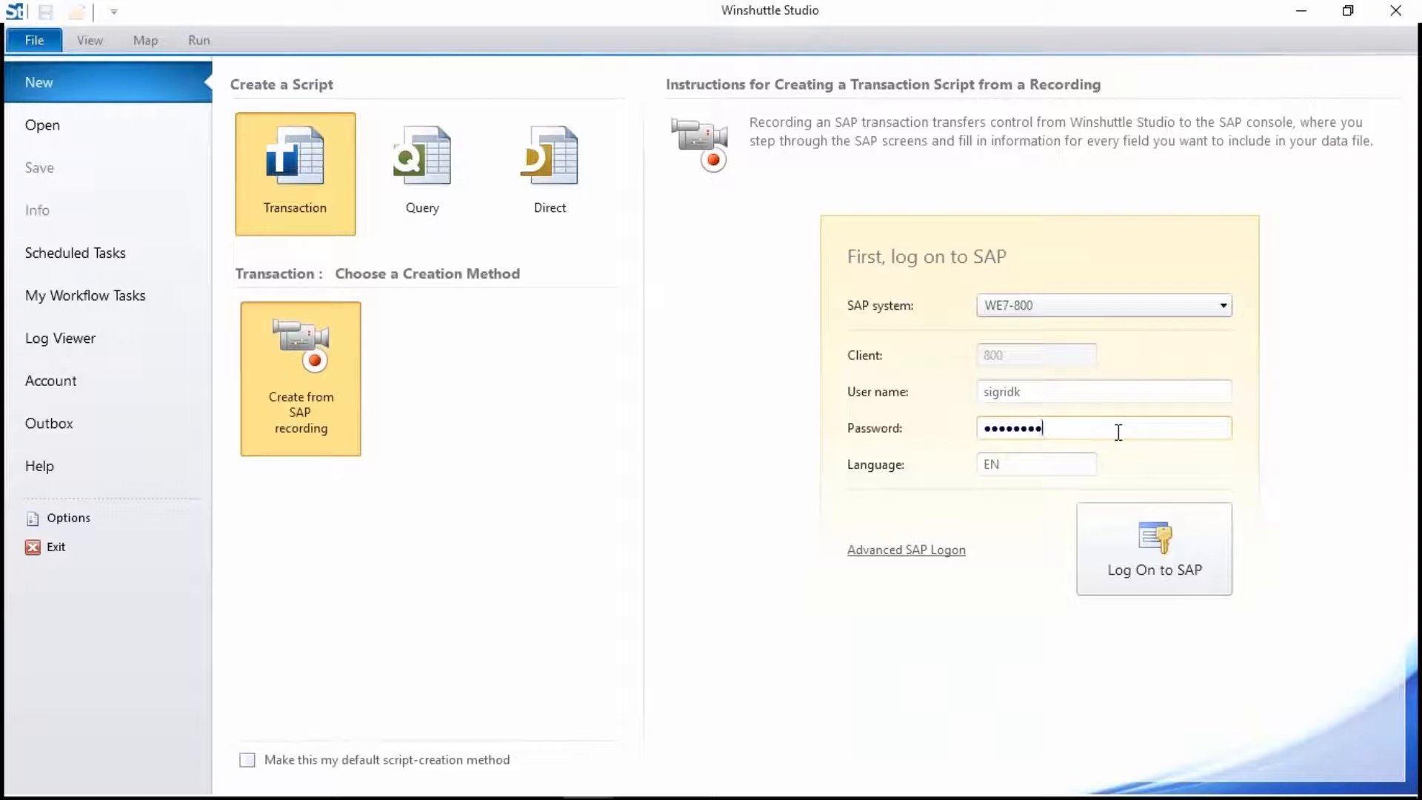
click(1144, 554)
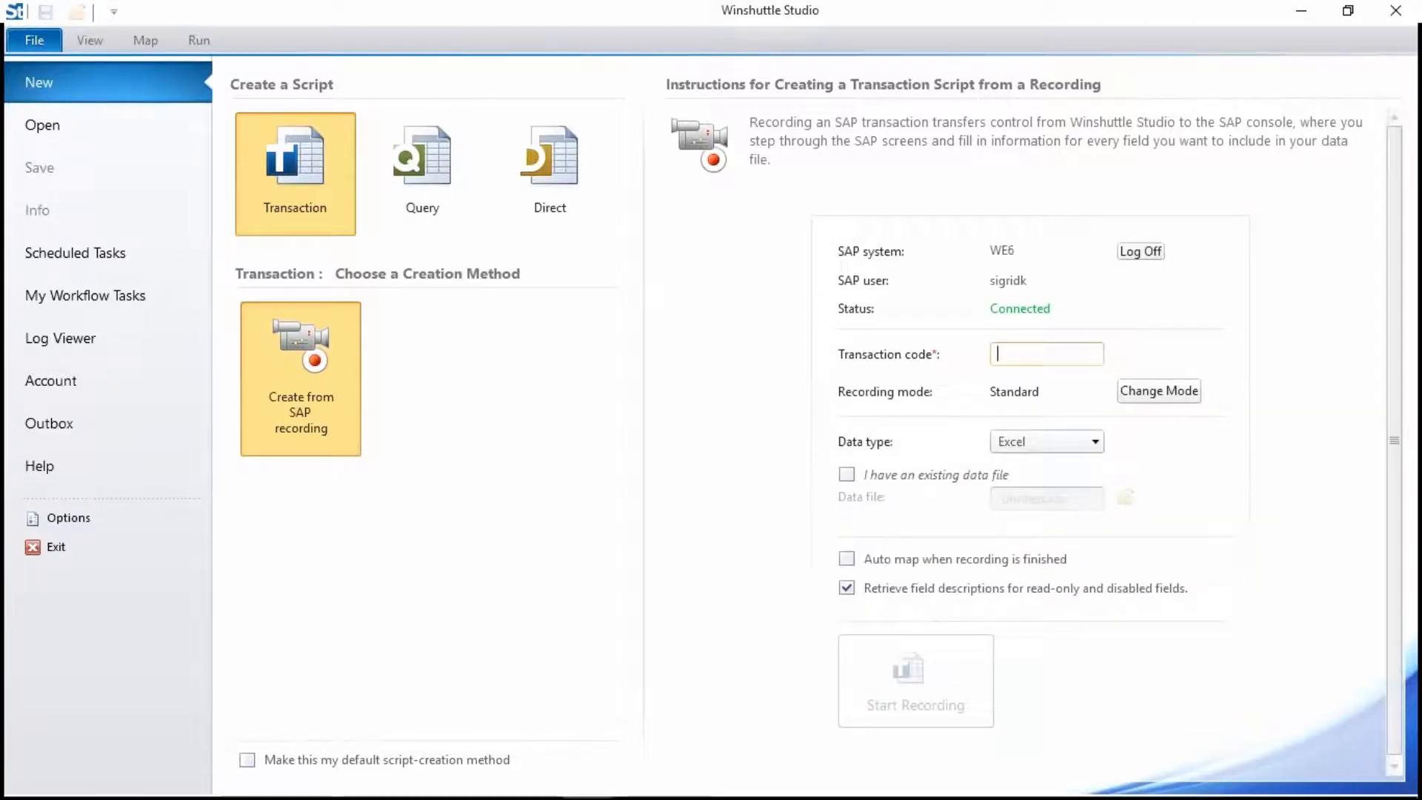
Step: Start recording transaction mm02 and open the Basic Data 1 view of material 100-100
text(mm02)
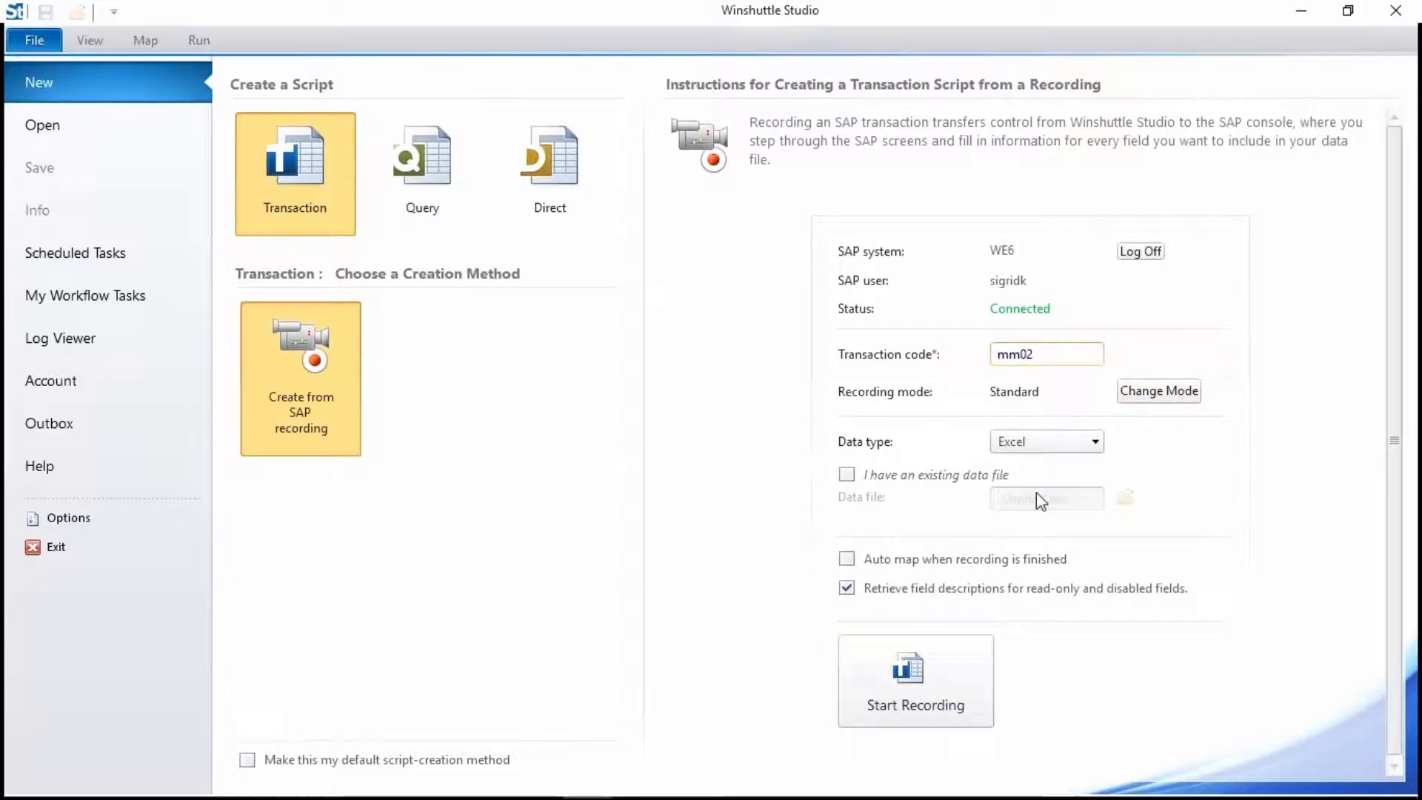
click(932, 705)
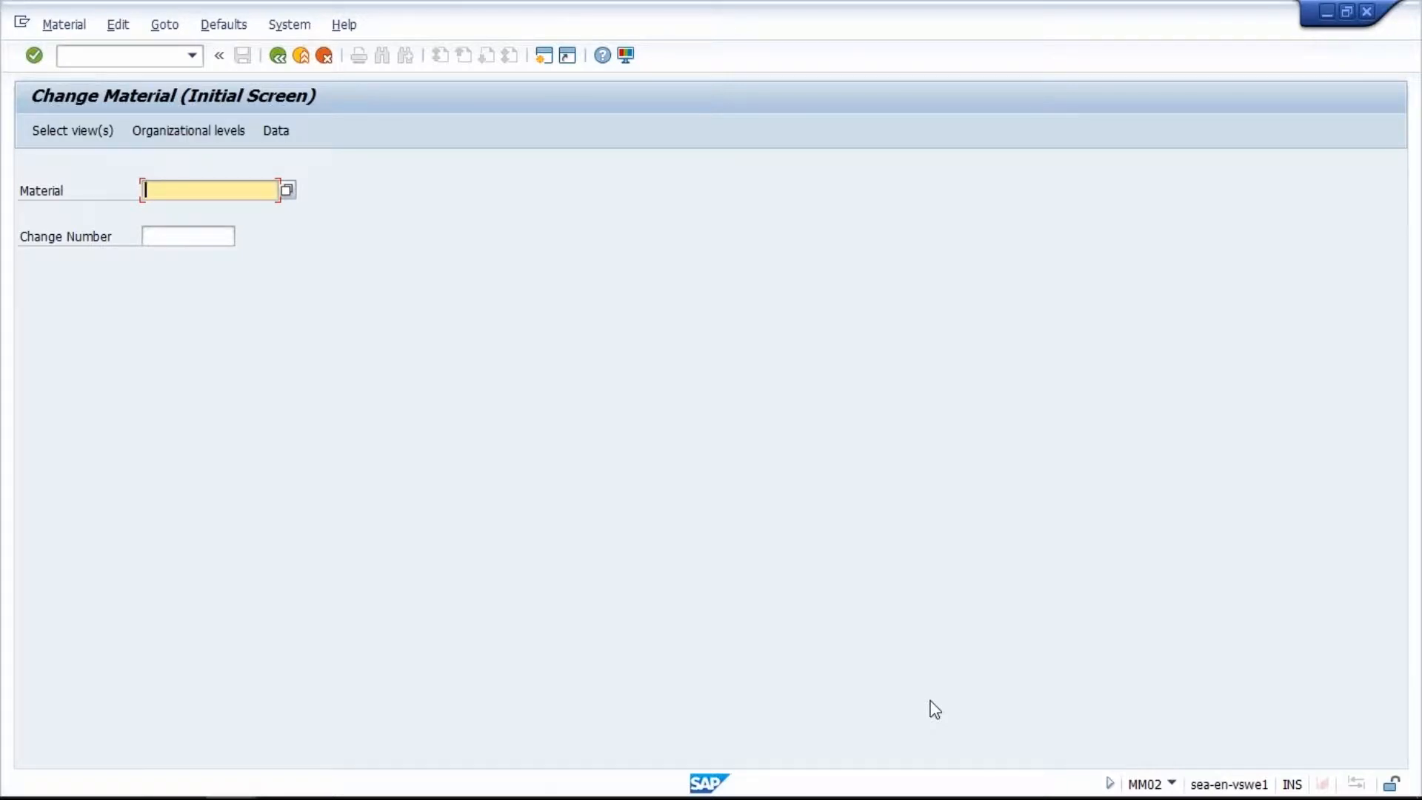
text(1)
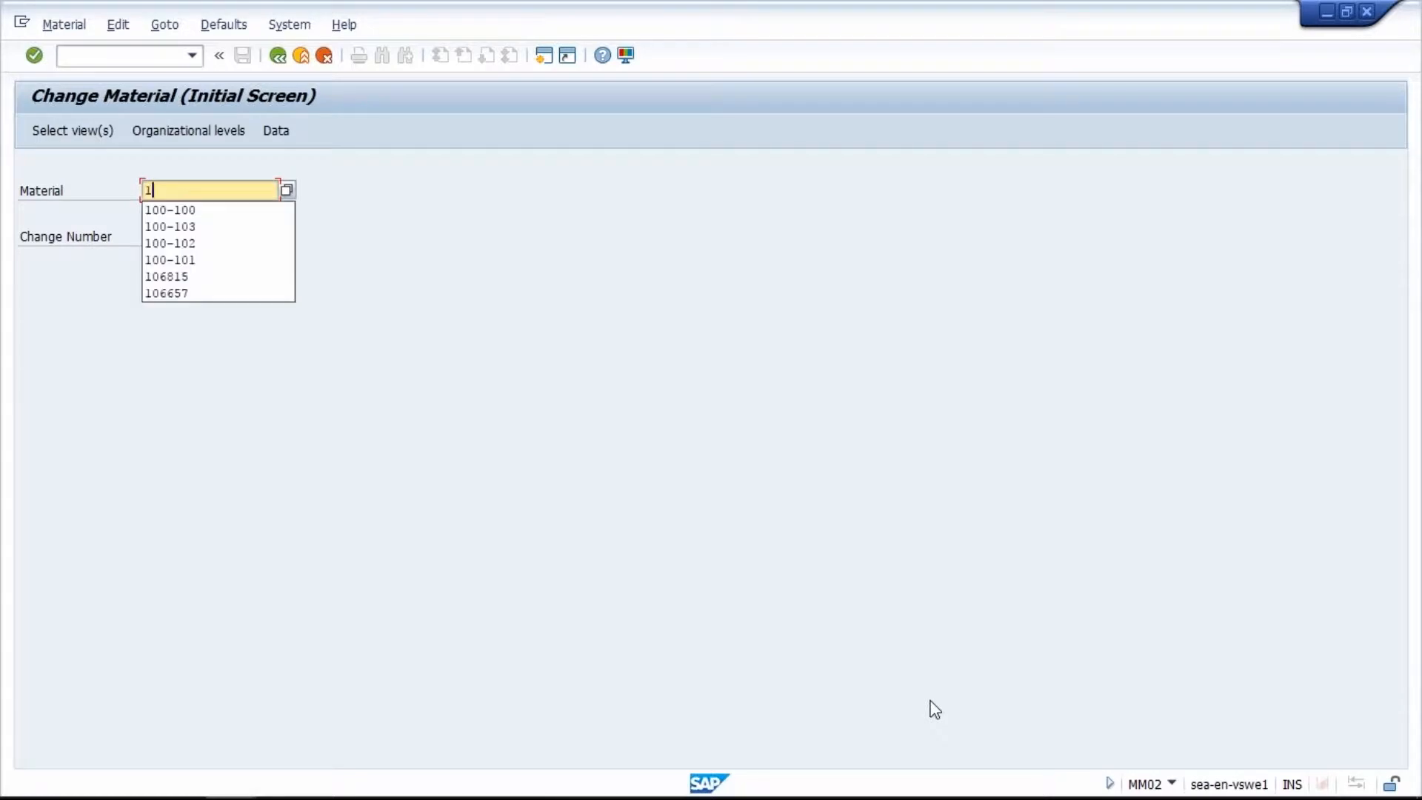
text(00-100)
key(Return)
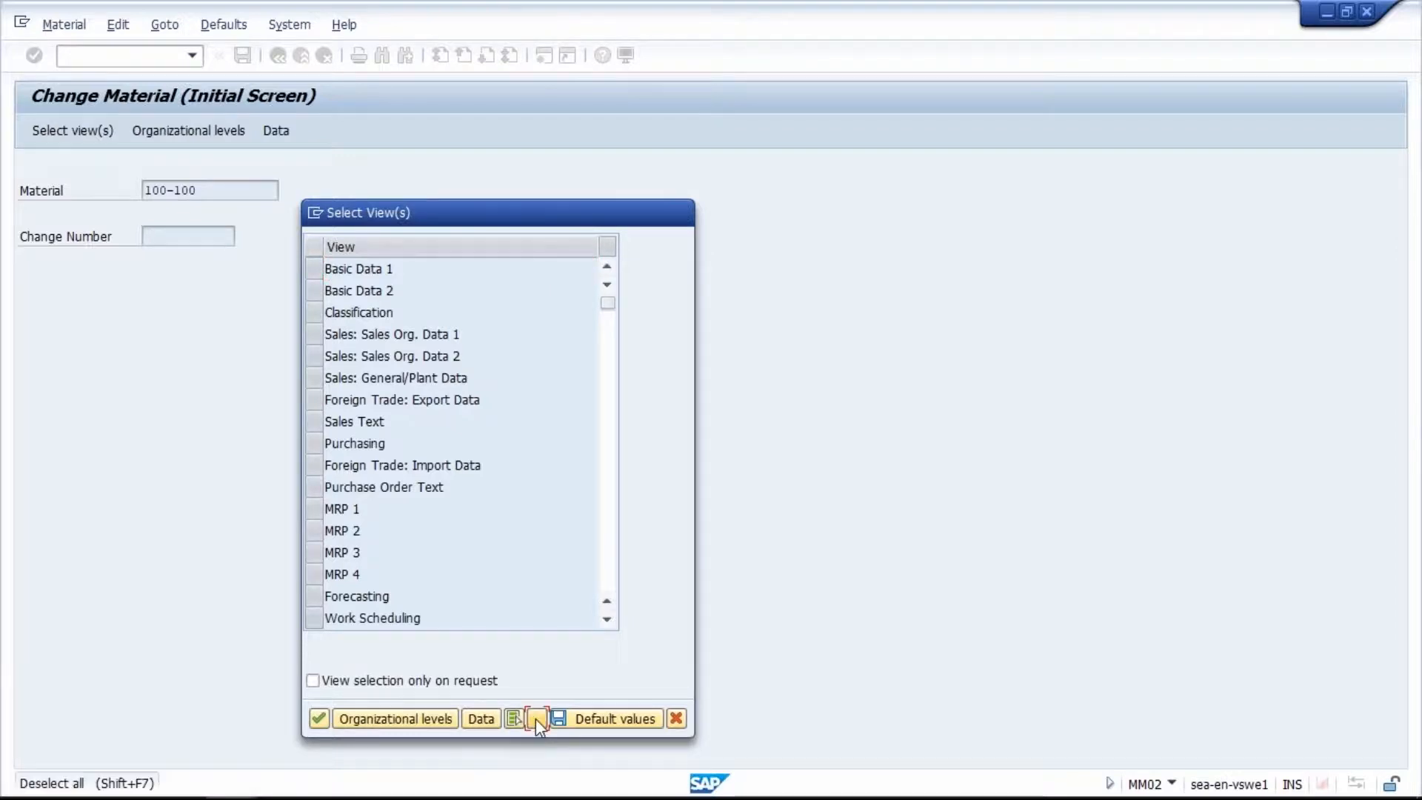
click(314, 268)
click(320, 718)
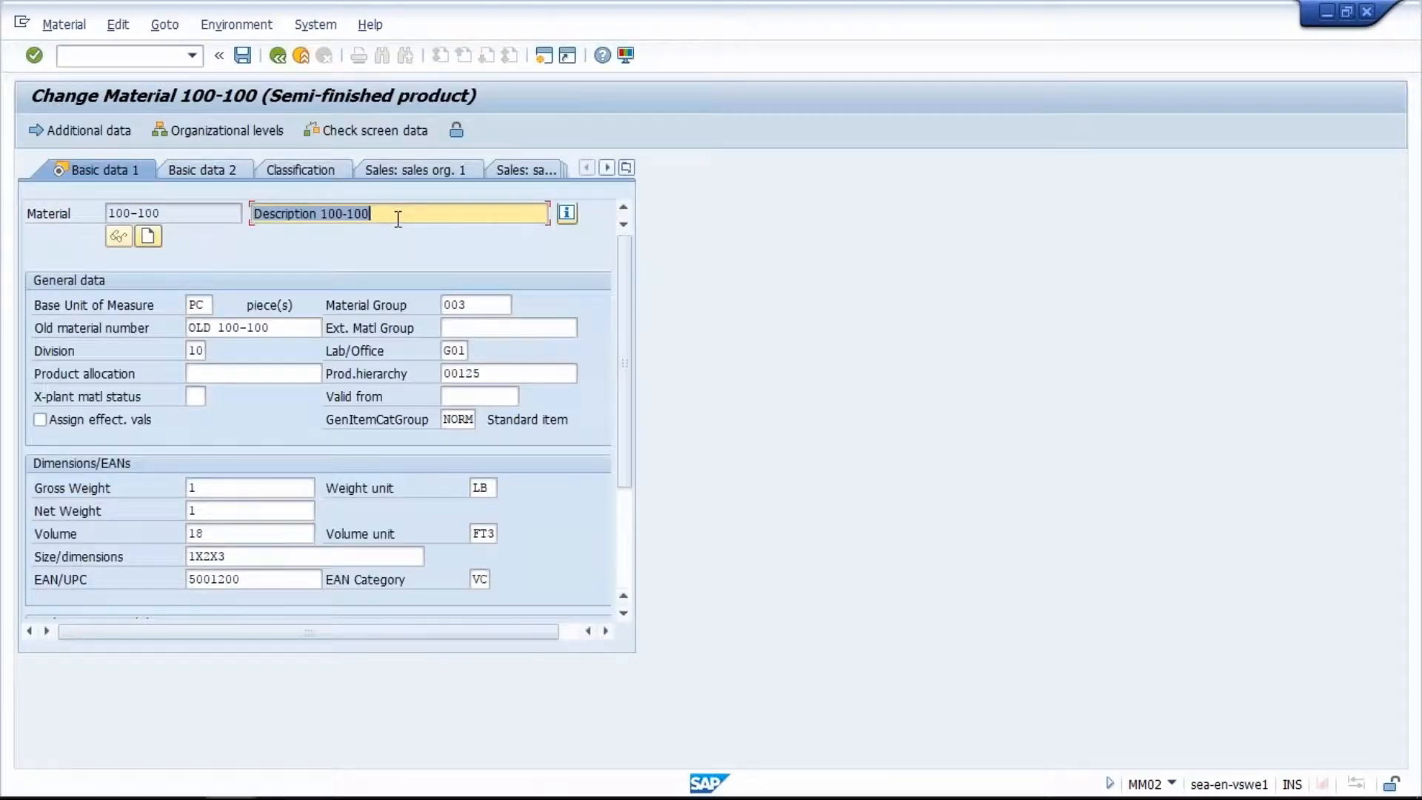
Step: Re-enter the material description as "Description 100-100" to capture the field in the recording
click(398, 219)
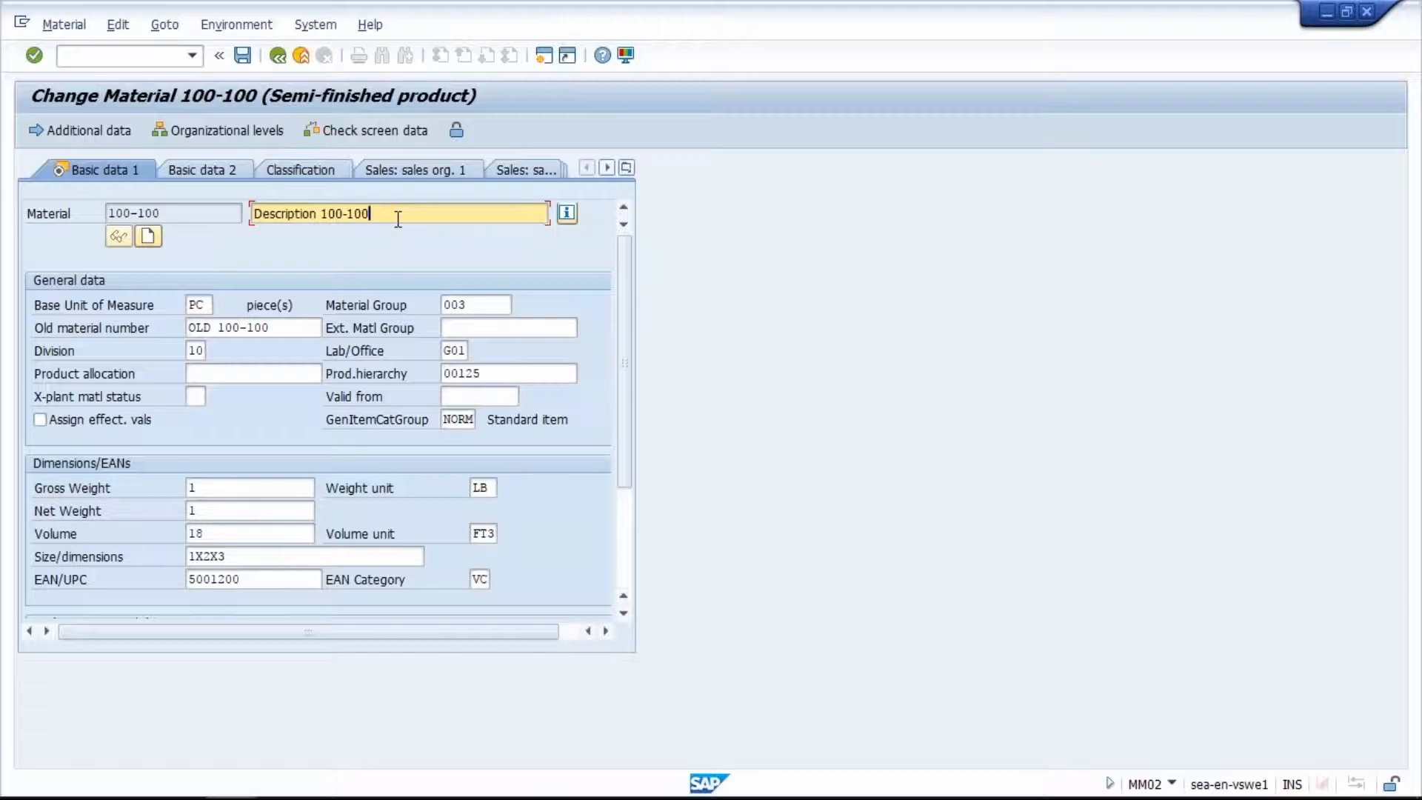
key(BackSpace)
text(0)
key(Tab)
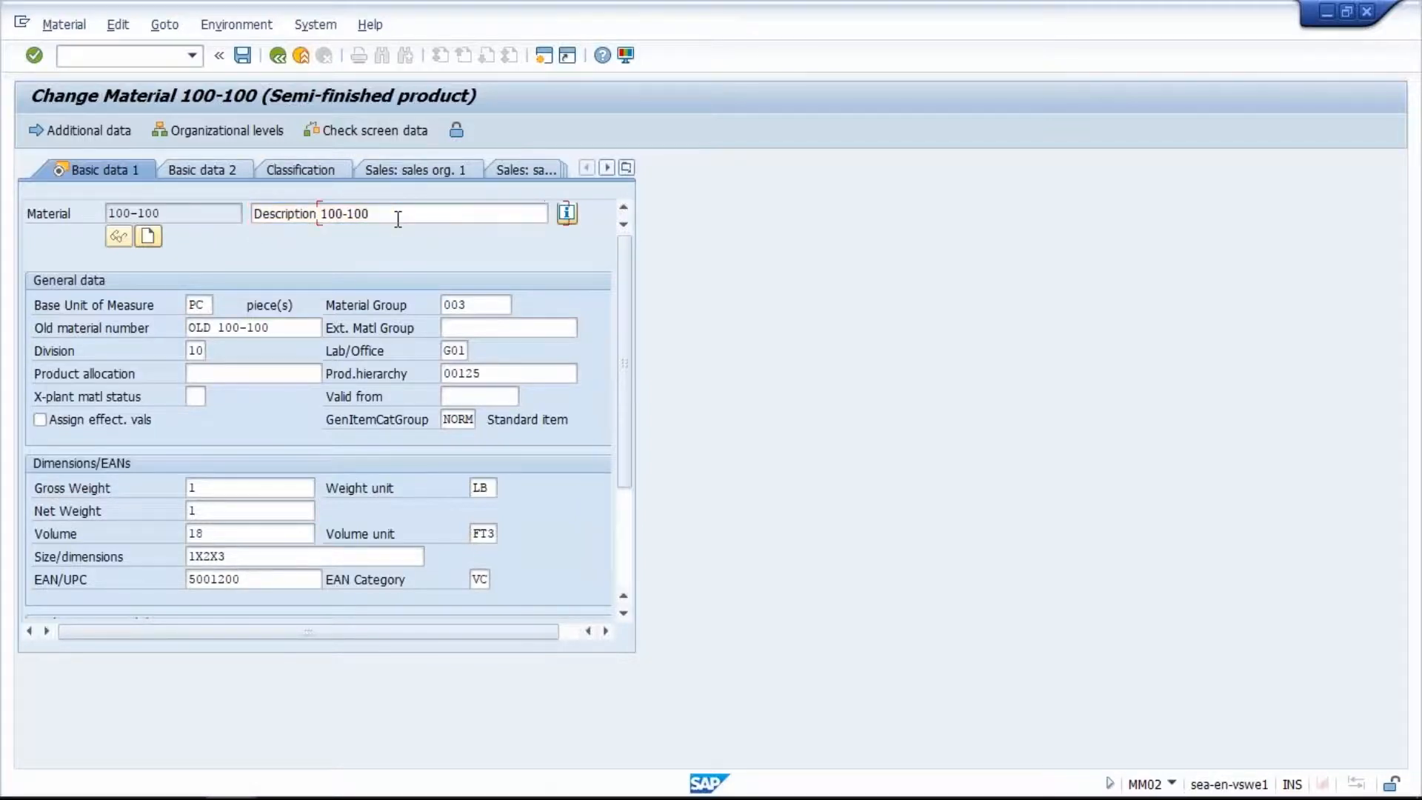
Step: Capture the old material number OLD 100-100 and division 10 from the general data in the recording
key(Tab)
key(Tab)
key(Tab)
key(Tab)
key(Tab)
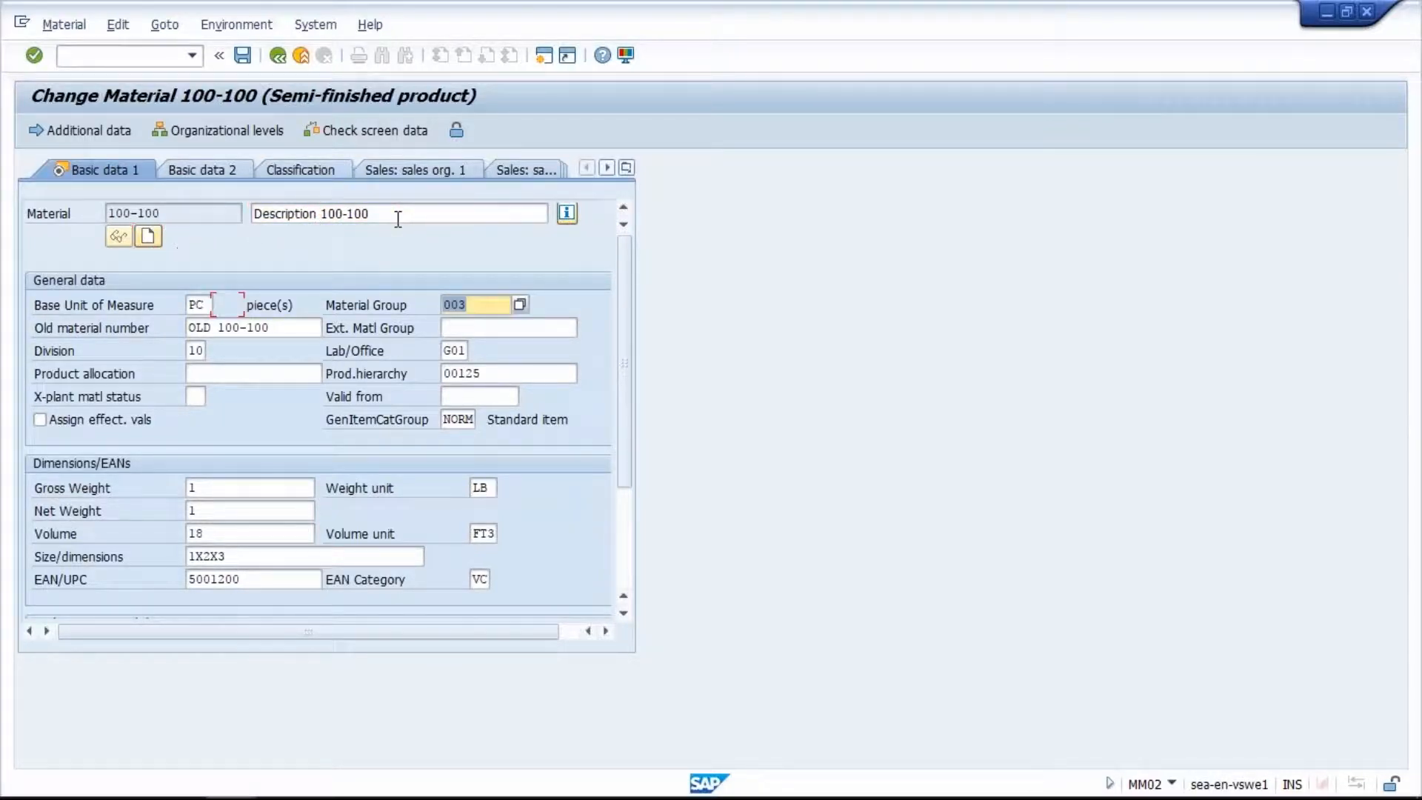
key(End)
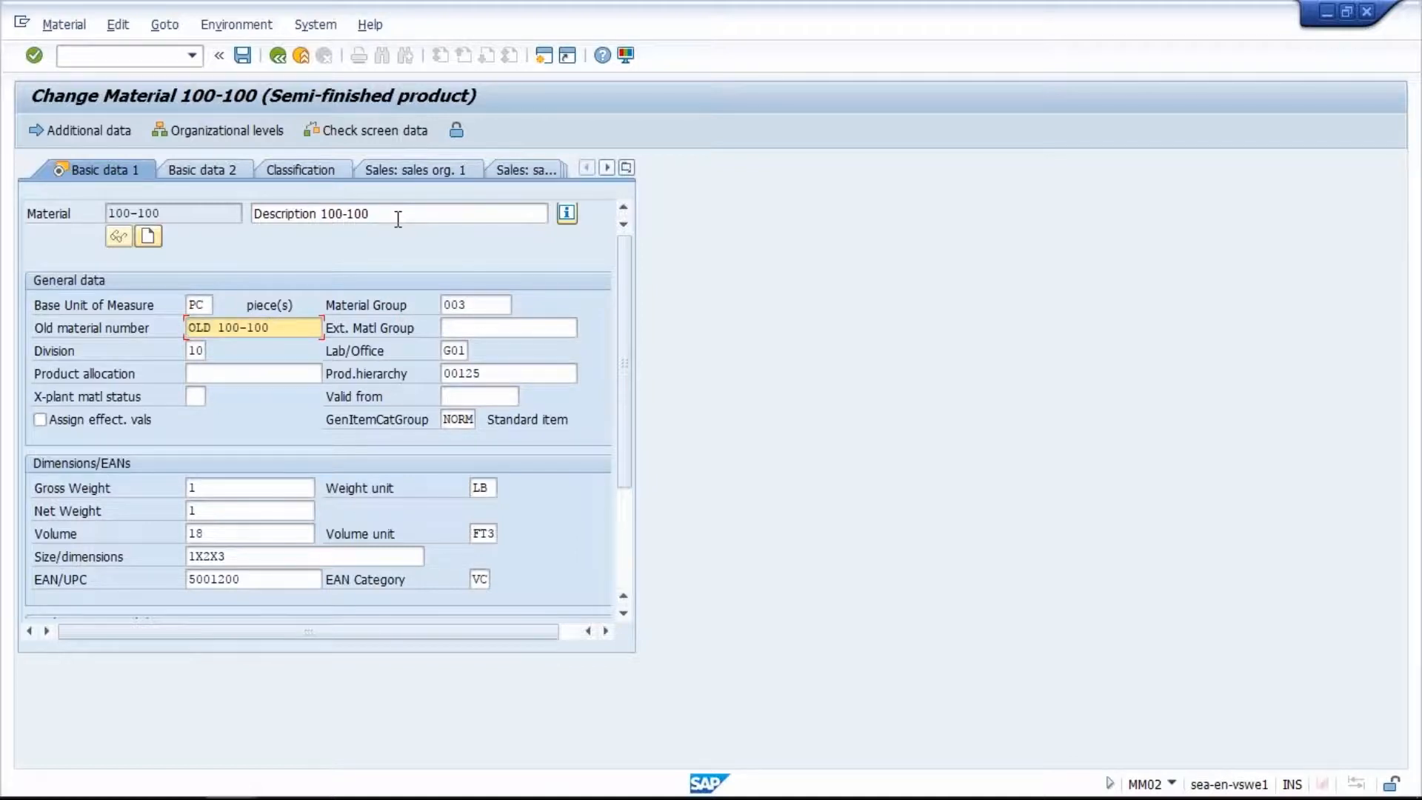
key(Tab)
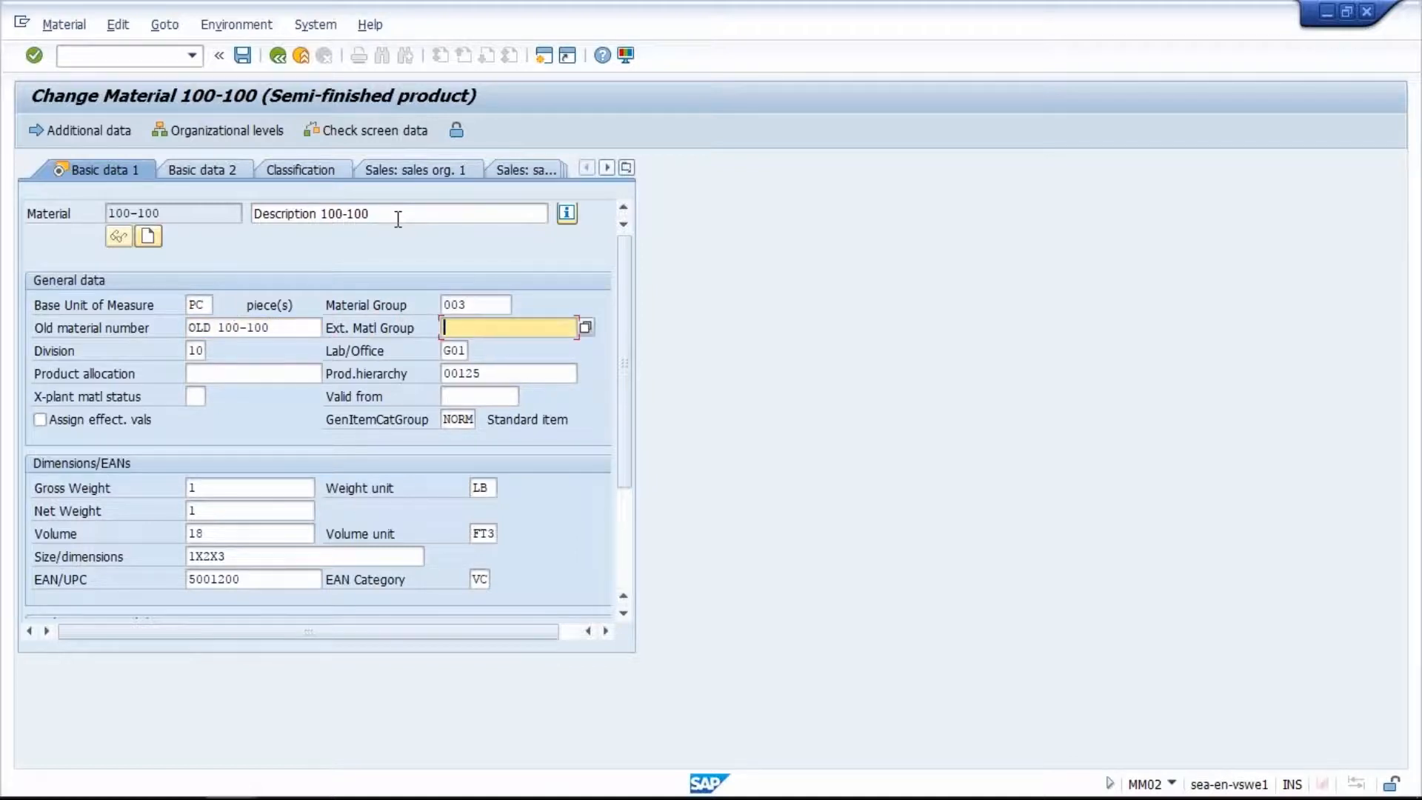
key(Tab)
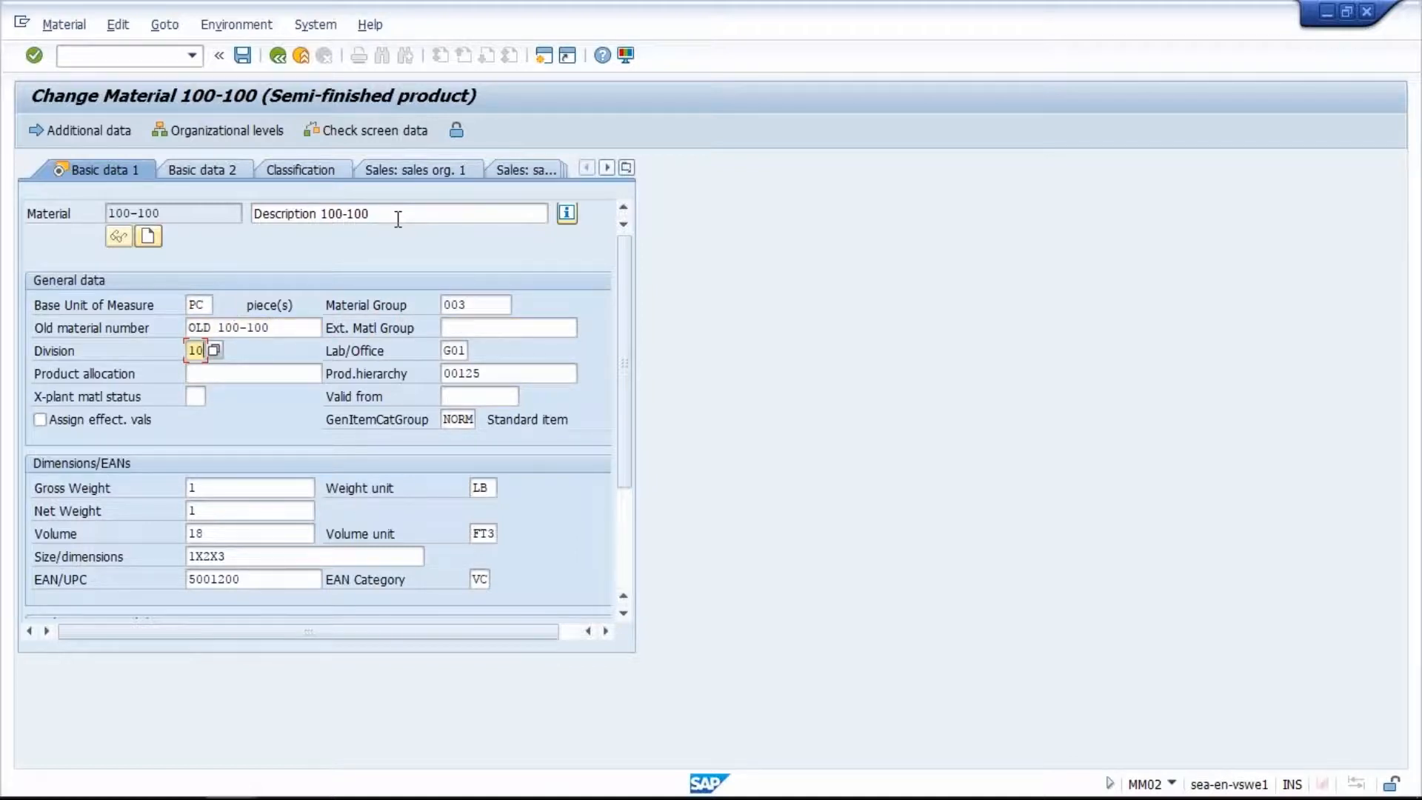
key(Tab)
key(Tab)
key(Tab)
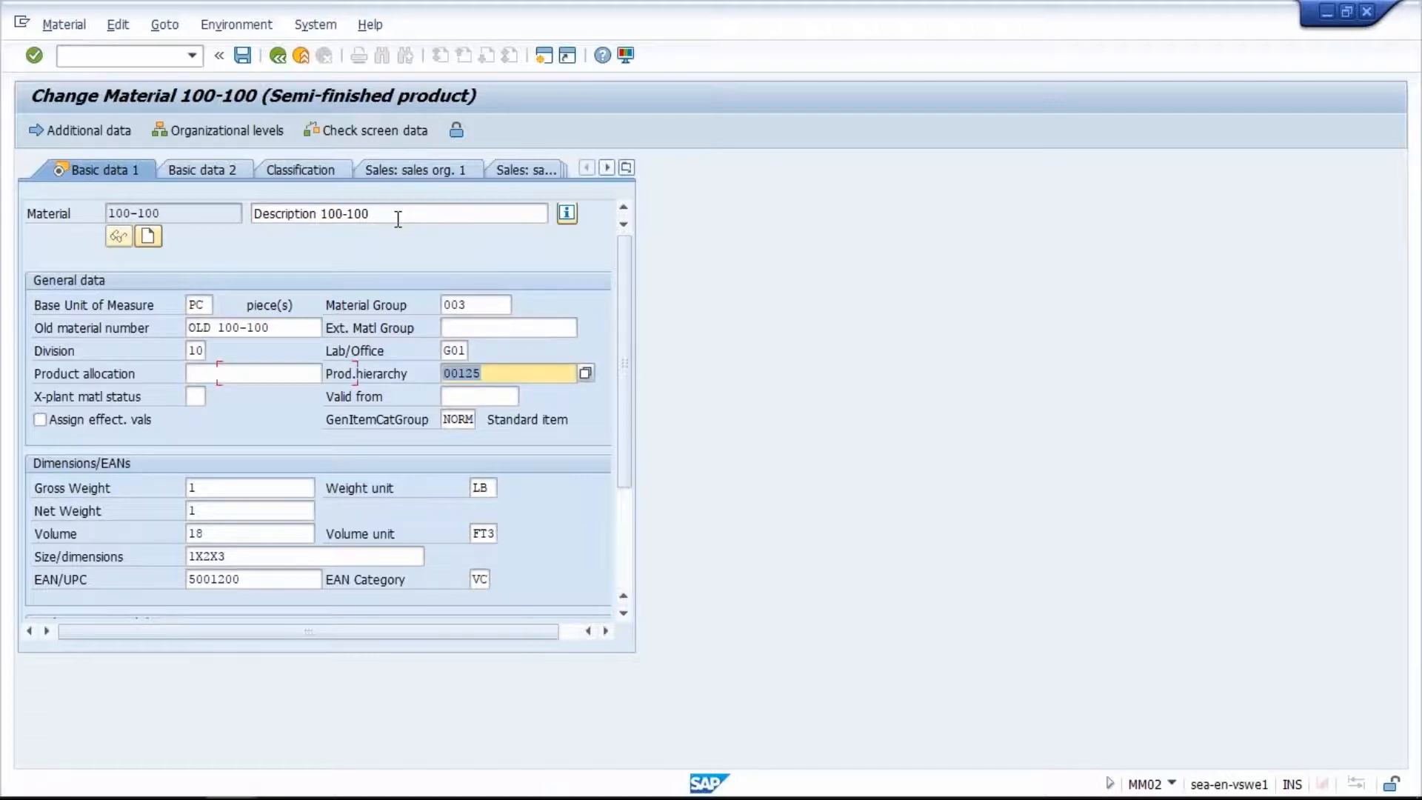
key(Tab)
Step: Capture the gross weight of 1, weight unit lb and net weight of 1 in the recording
click(226, 487)
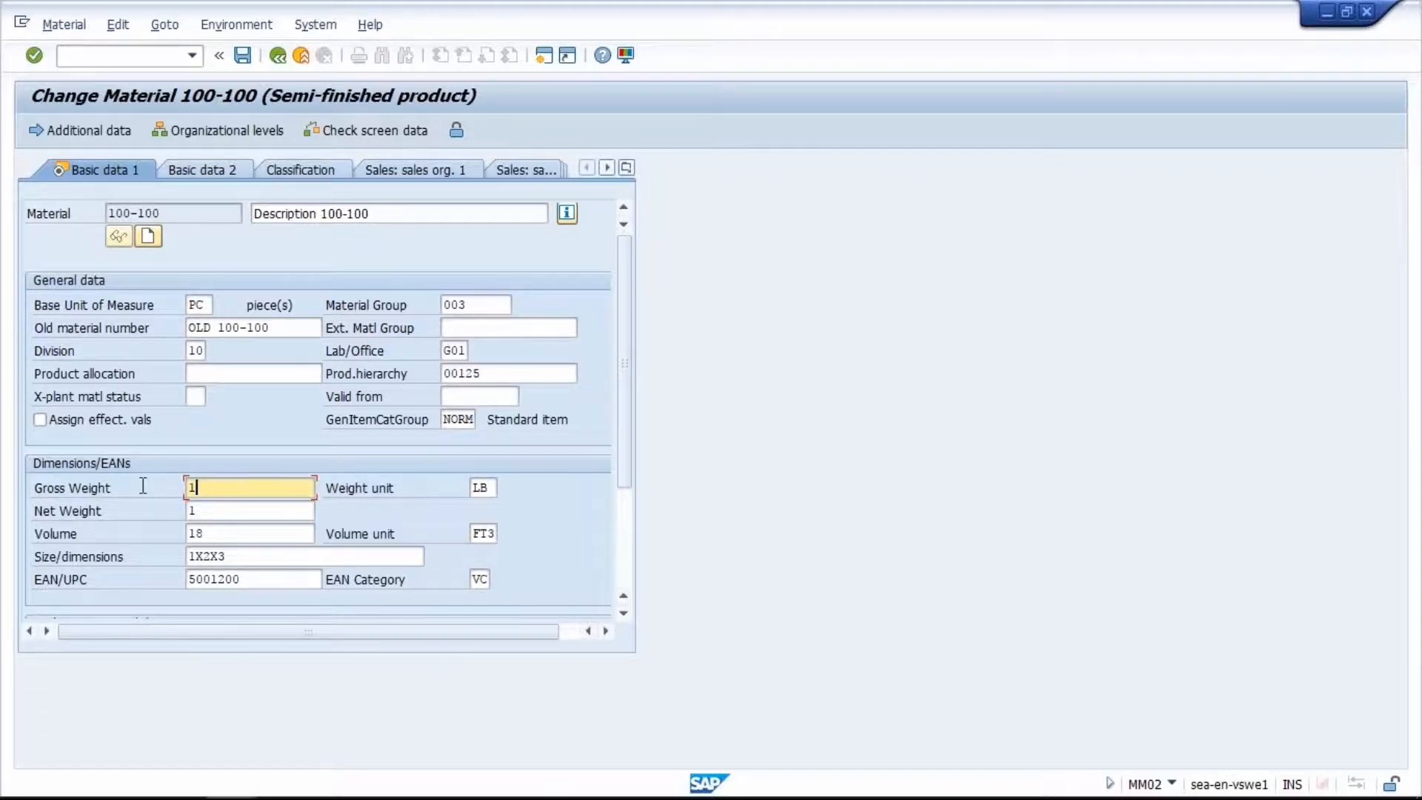
drag(473, 490, 489, 488)
text(lb)
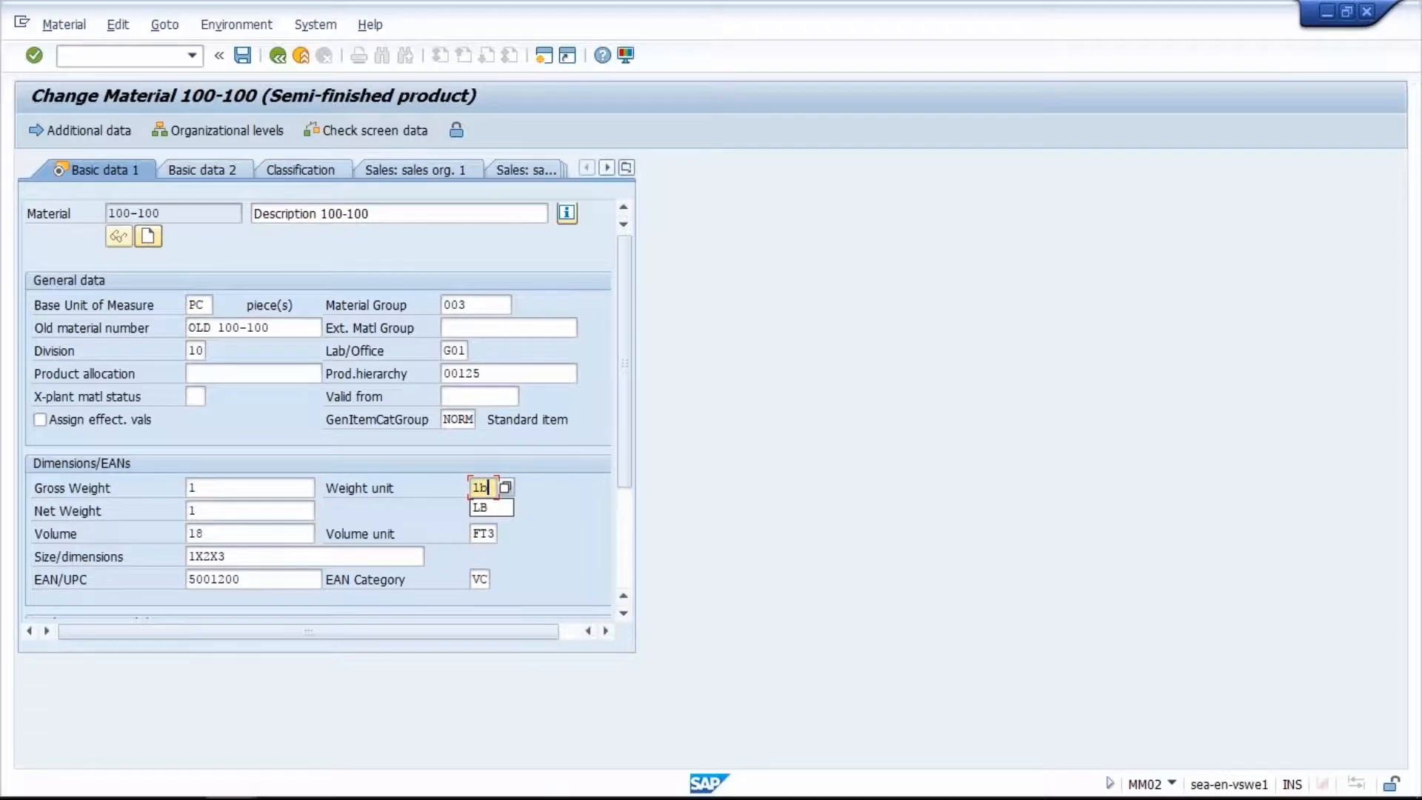
click(251, 511)
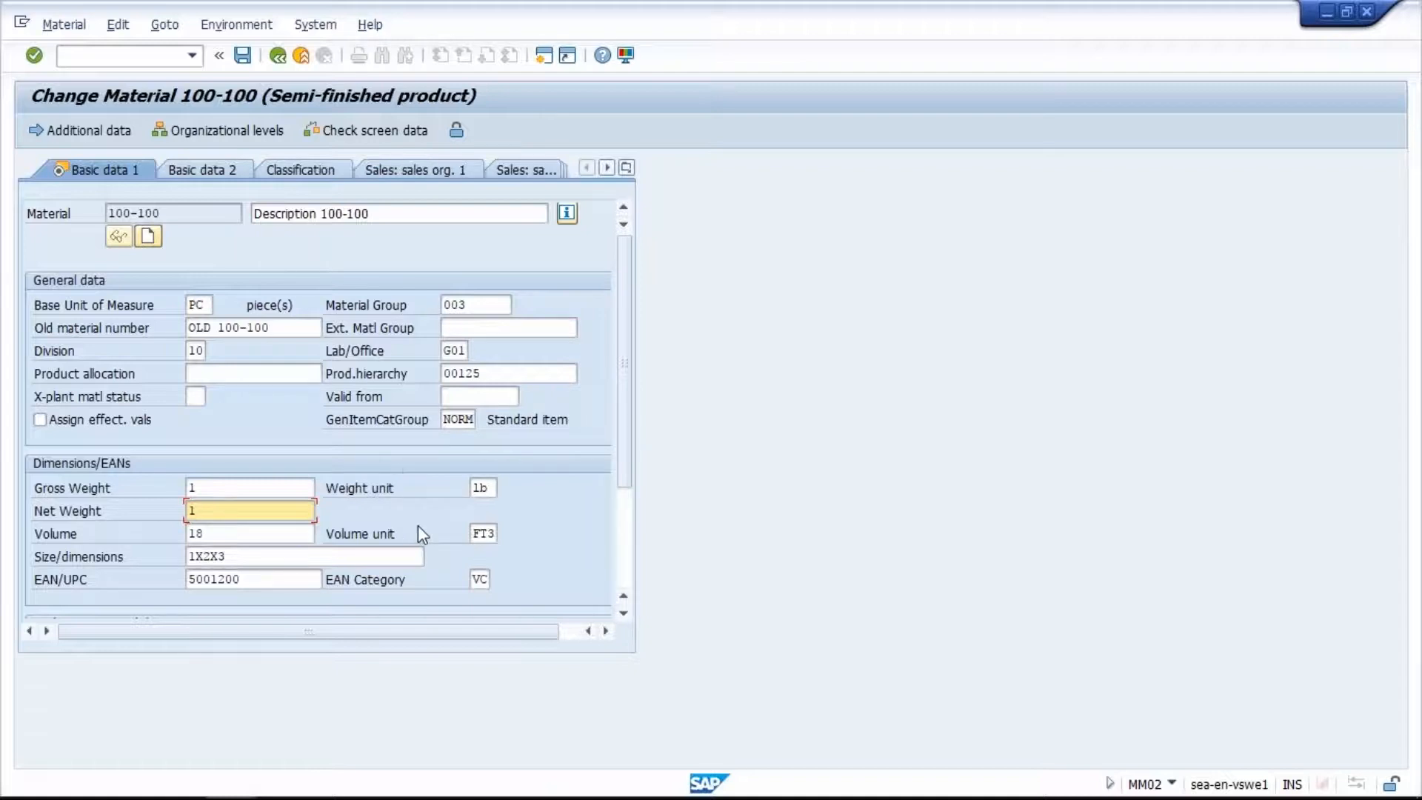
Step: In the Basic data 2 view, capture industry standard description ISO 100-100, basic material b100-100, and document DOC100-100 with type PDF and version 1
click(626, 159)
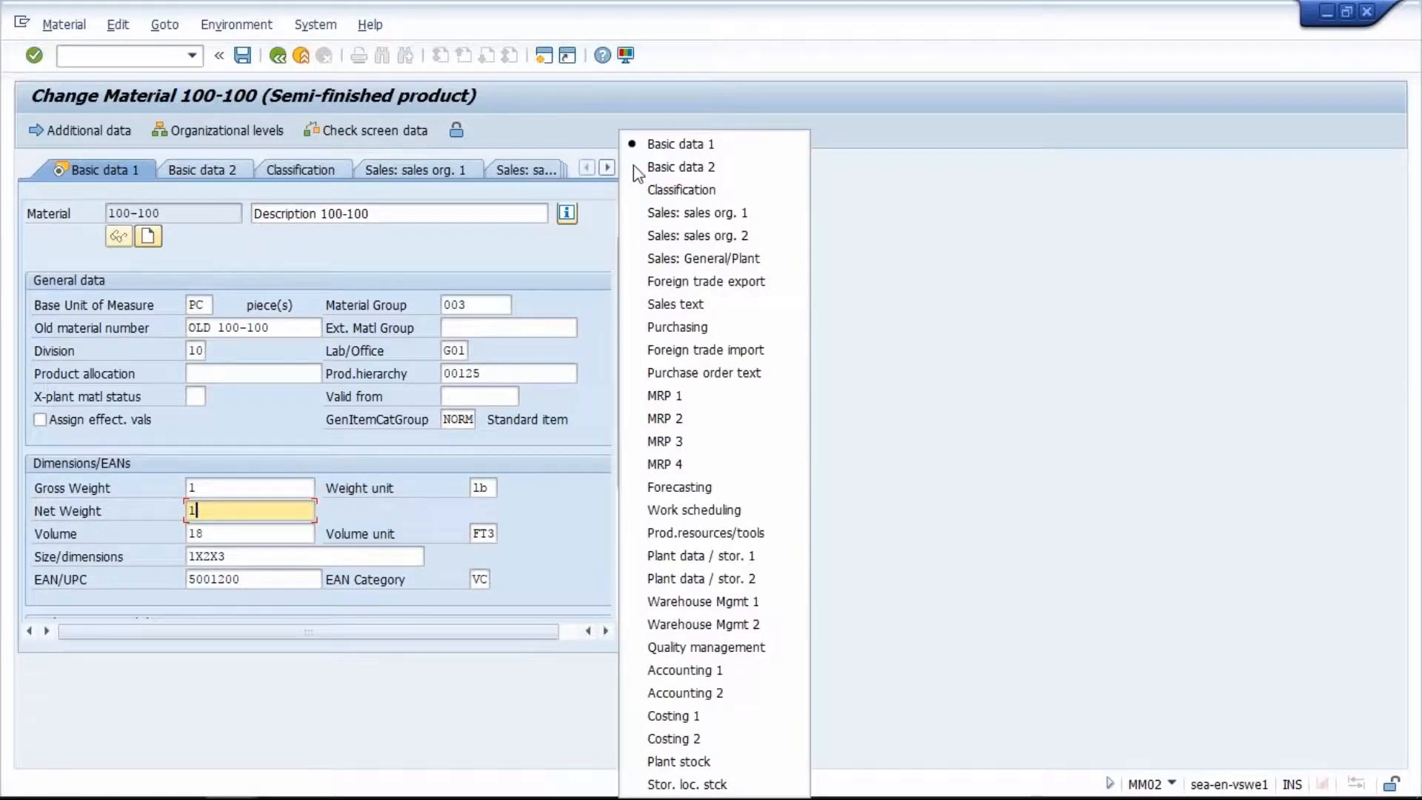
click(673, 167)
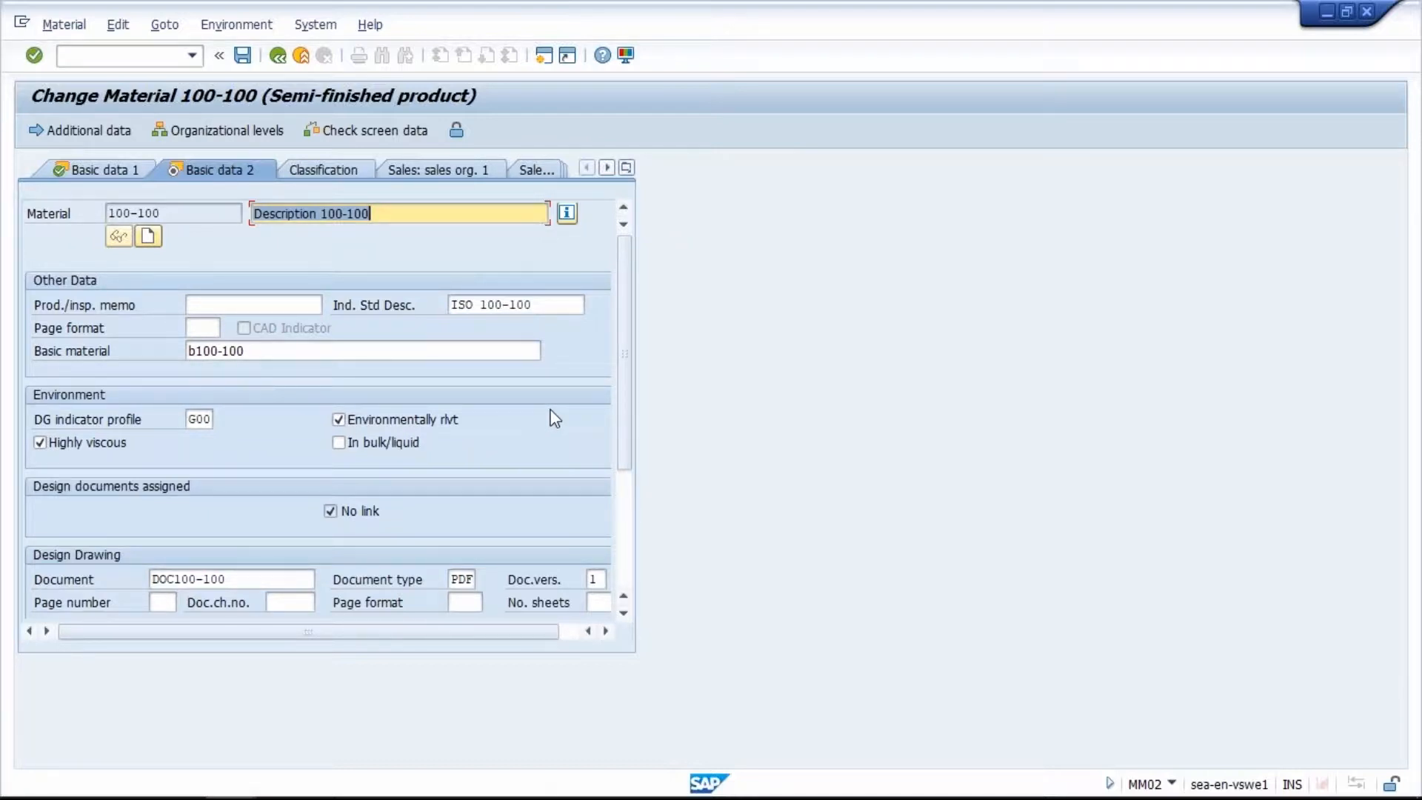
click(551, 310)
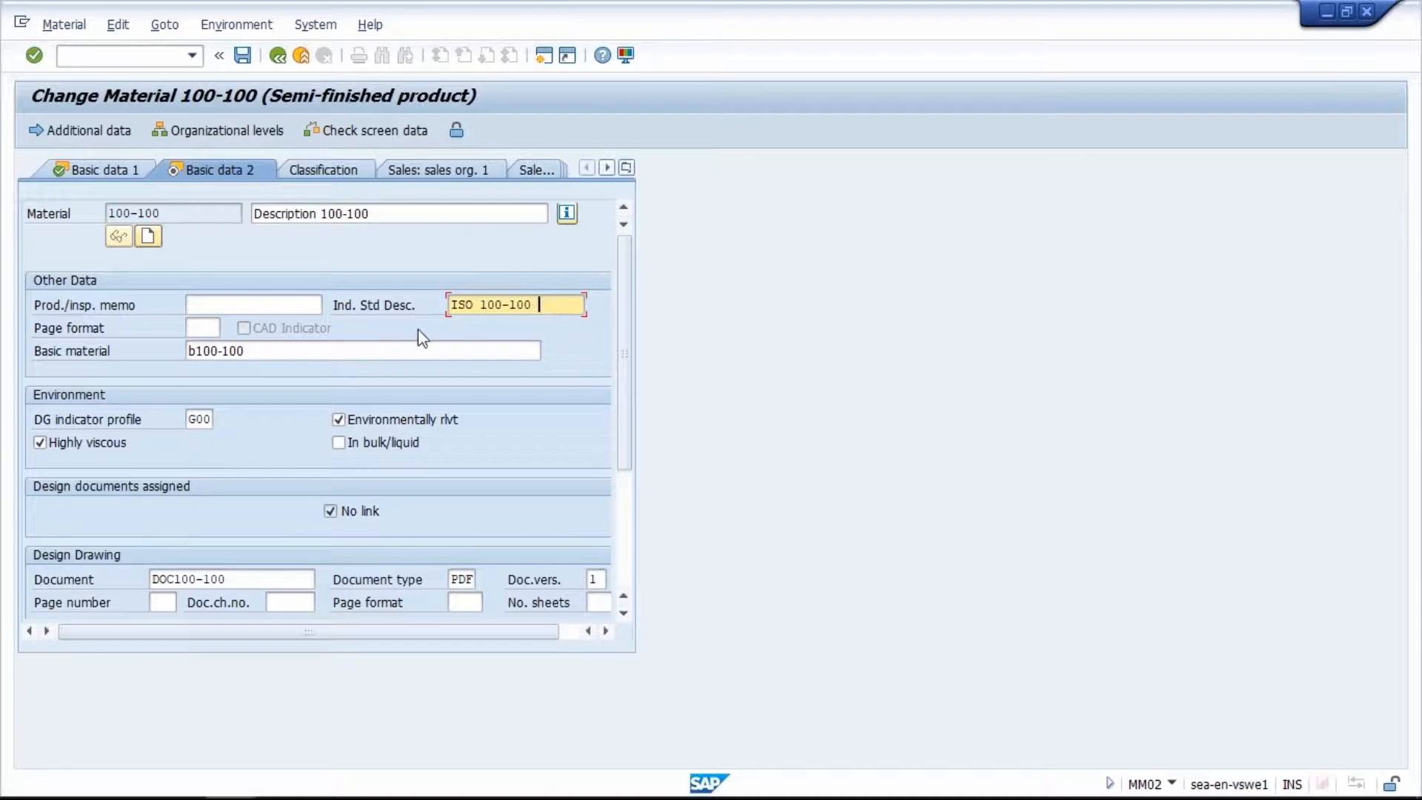
click(380, 351)
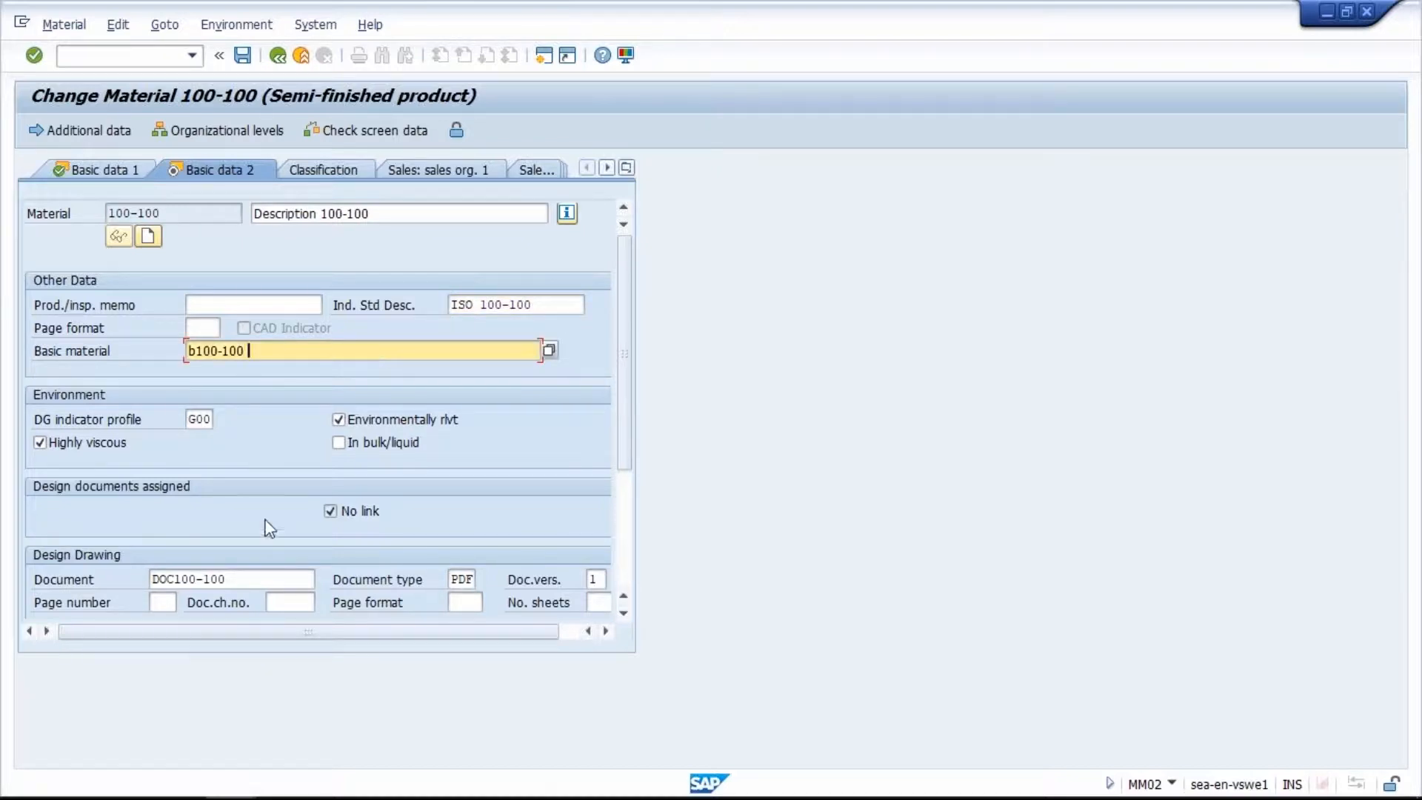
click(219, 581)
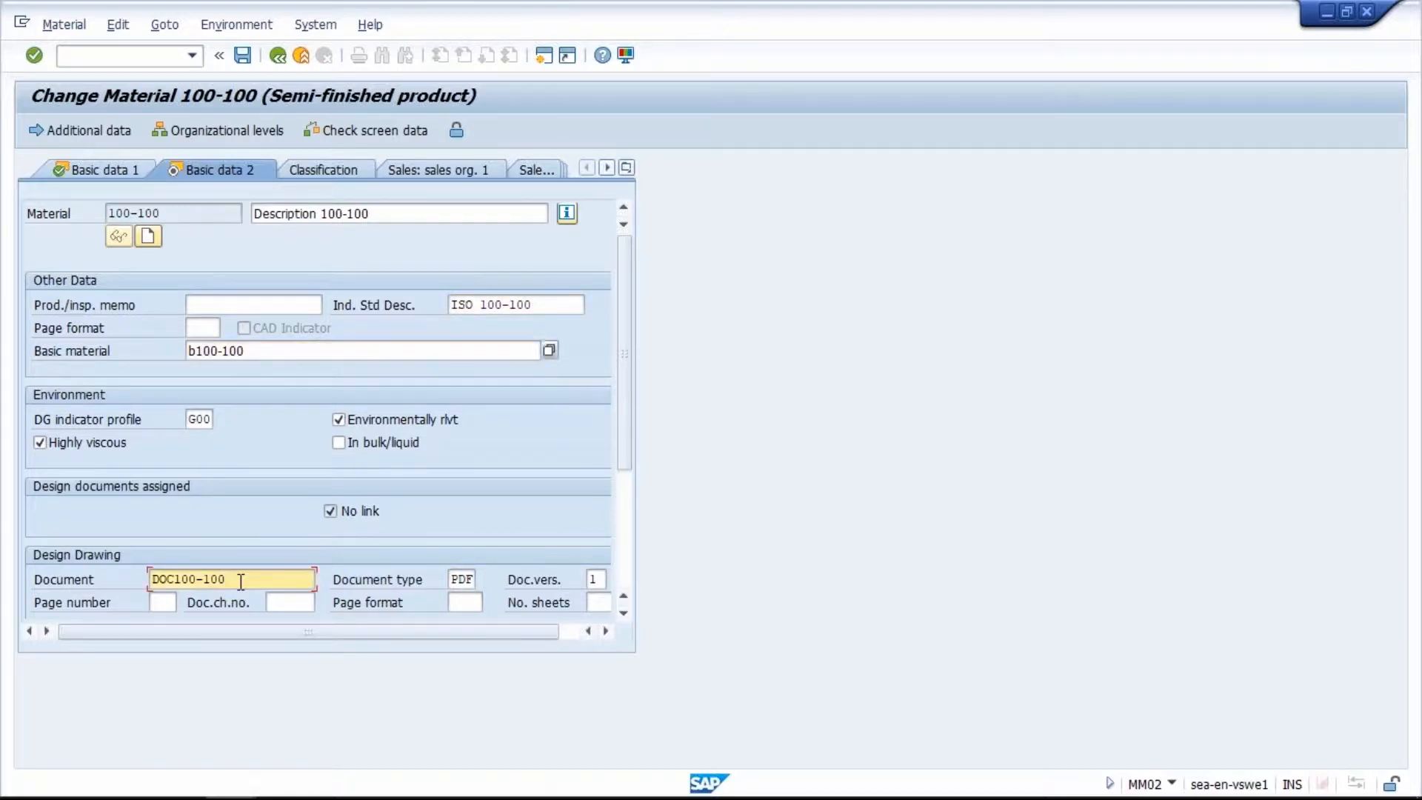
click(473, 579)
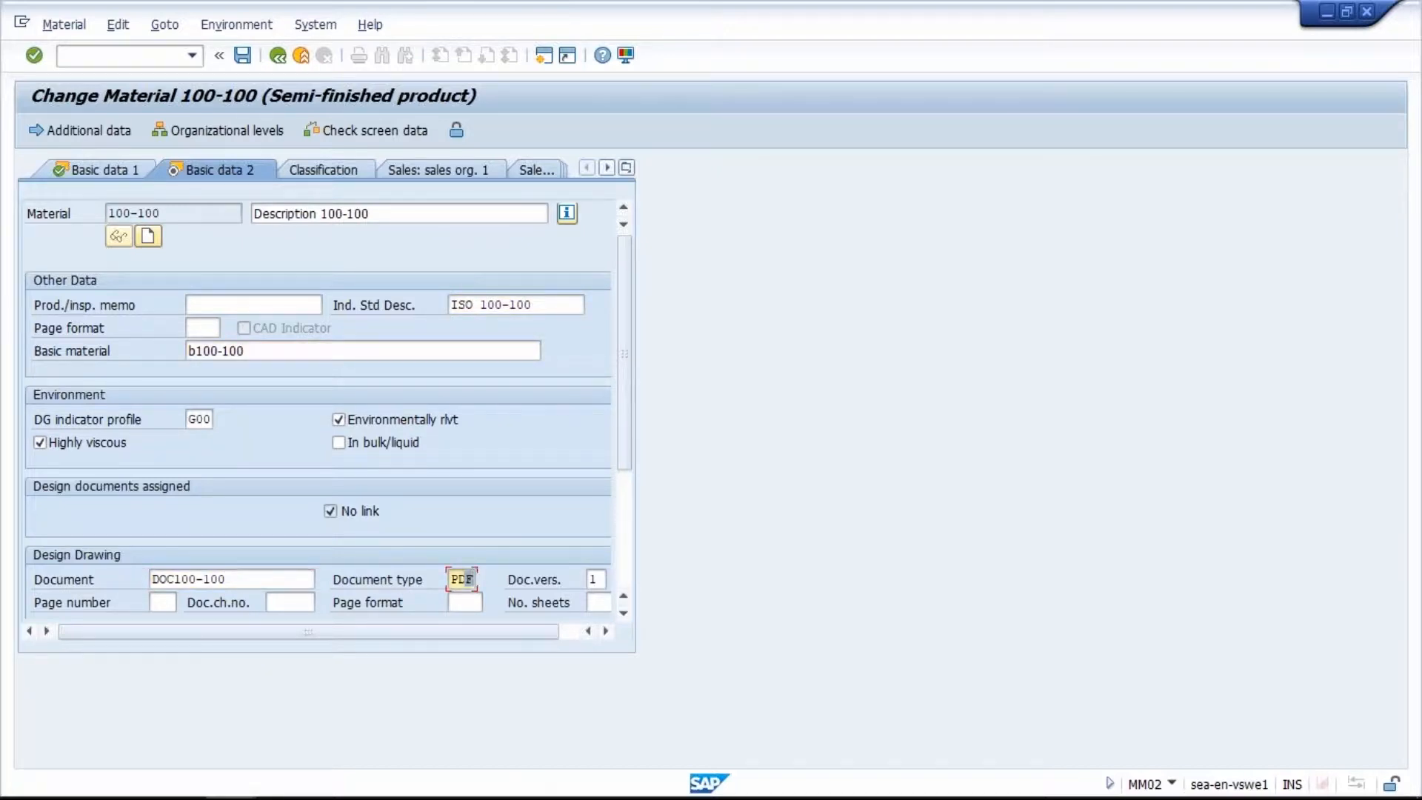
click(596, 579)
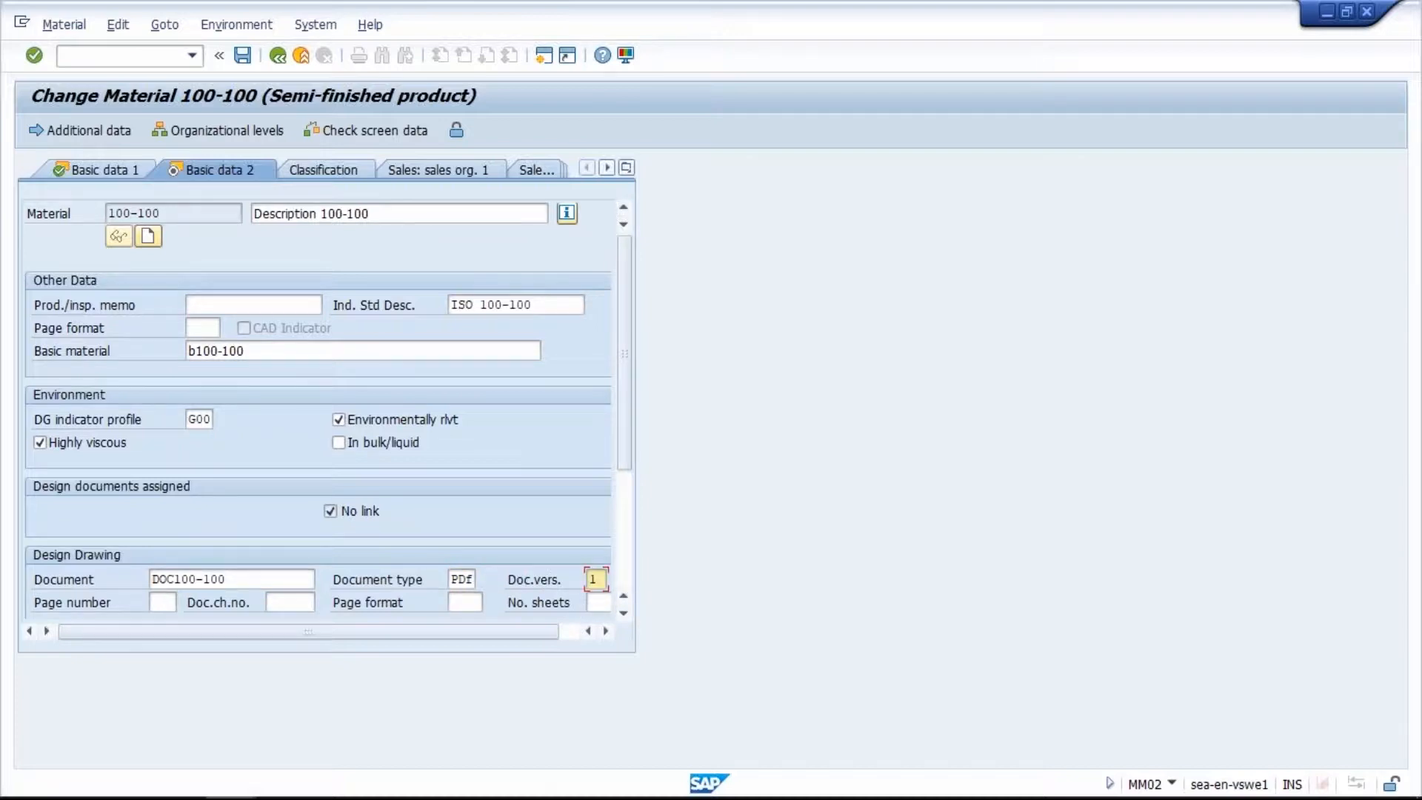
Step: Return to the Basic data 1 view and save the material to finish the recording
click(625, 168)
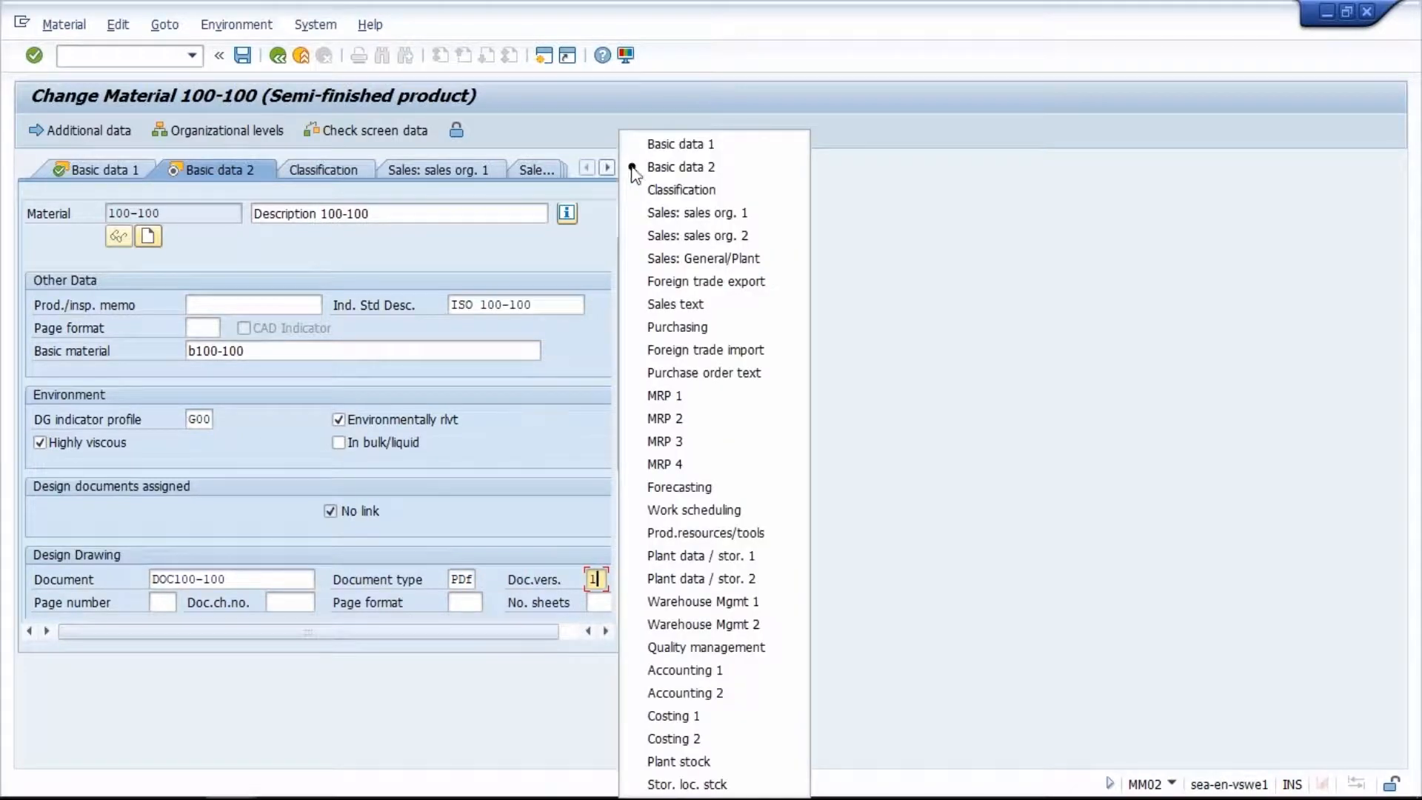
click(680, 143)
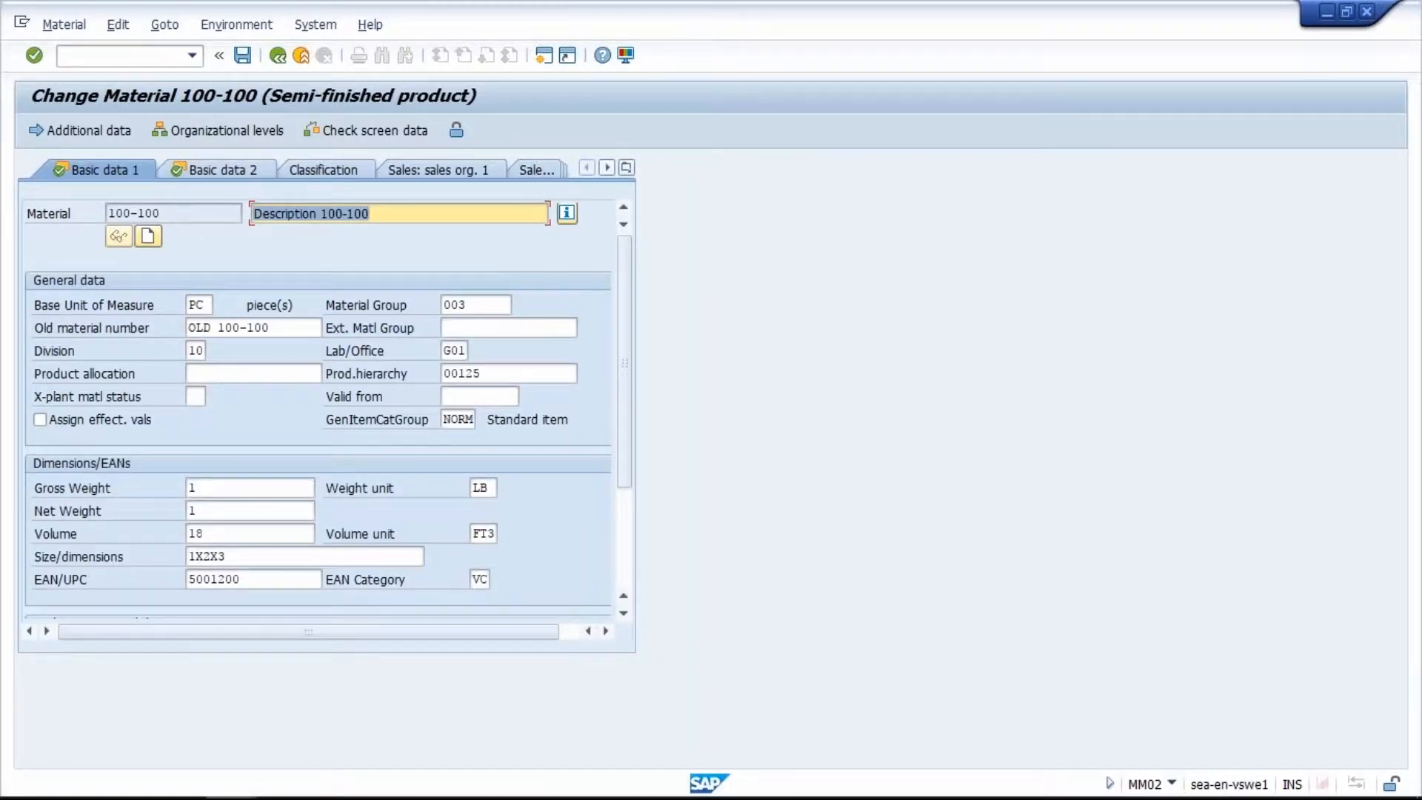
click(245, 56)
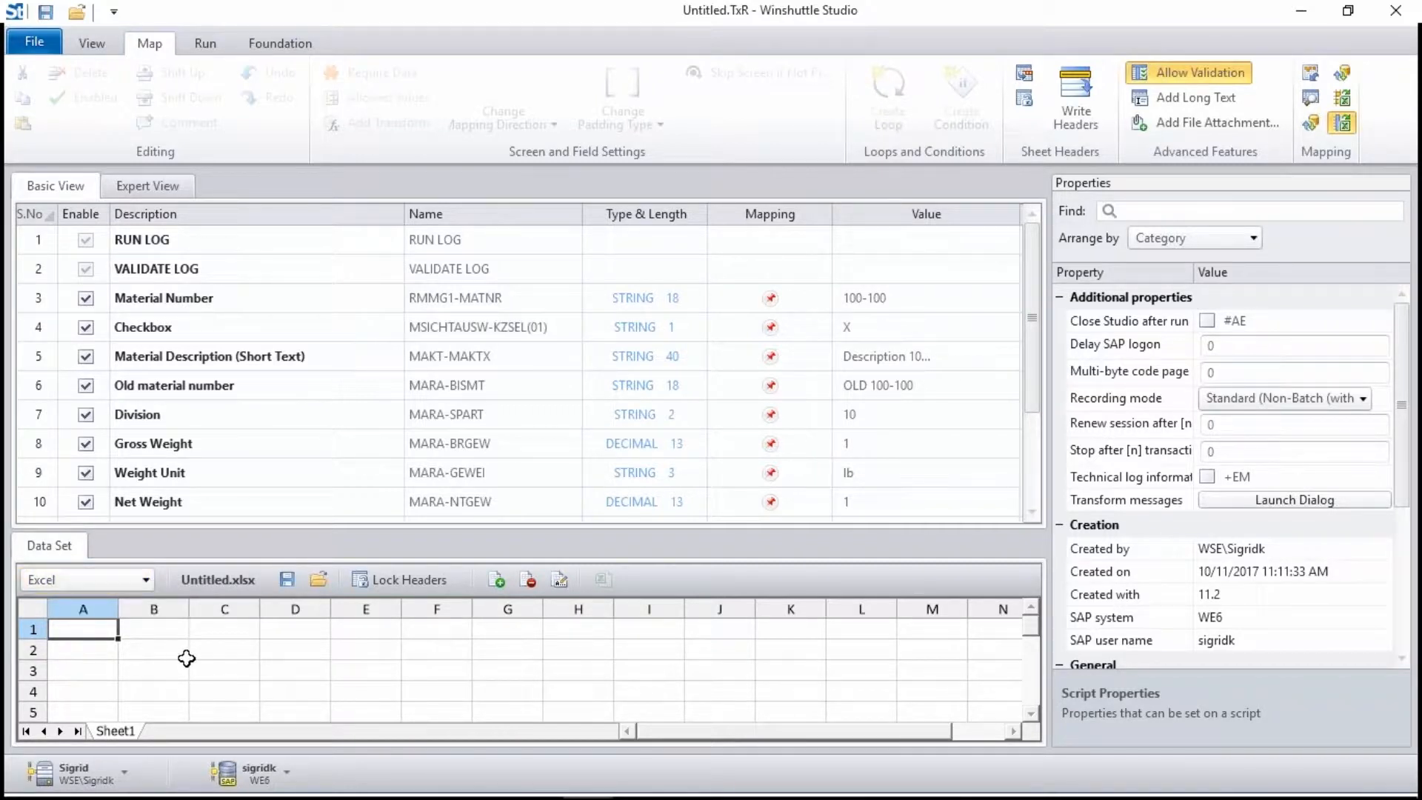
Step: Map RUN LOG to column A and VALIDATE LOG to column B of the data sheet
drag(186, 251, 91, 626)
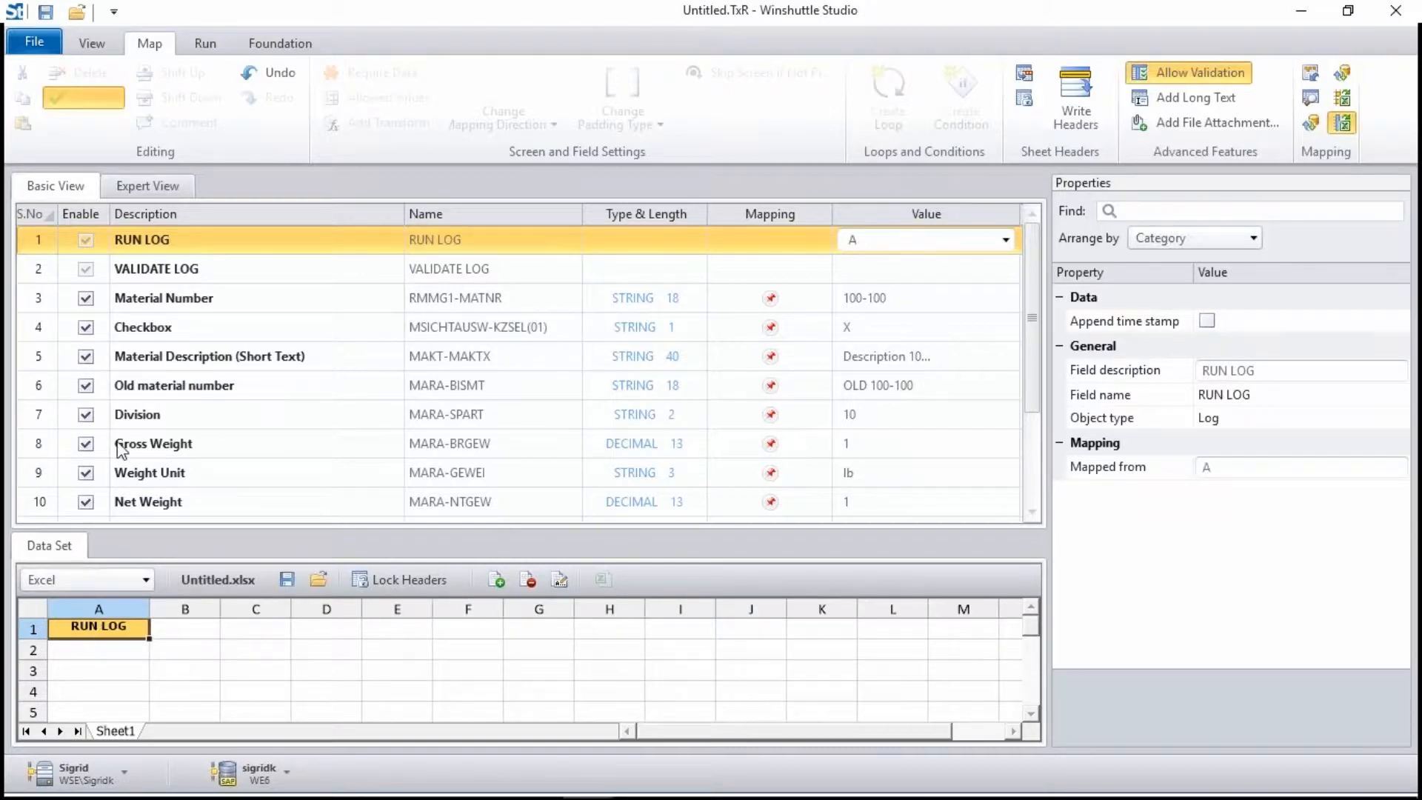
click(220, 268)
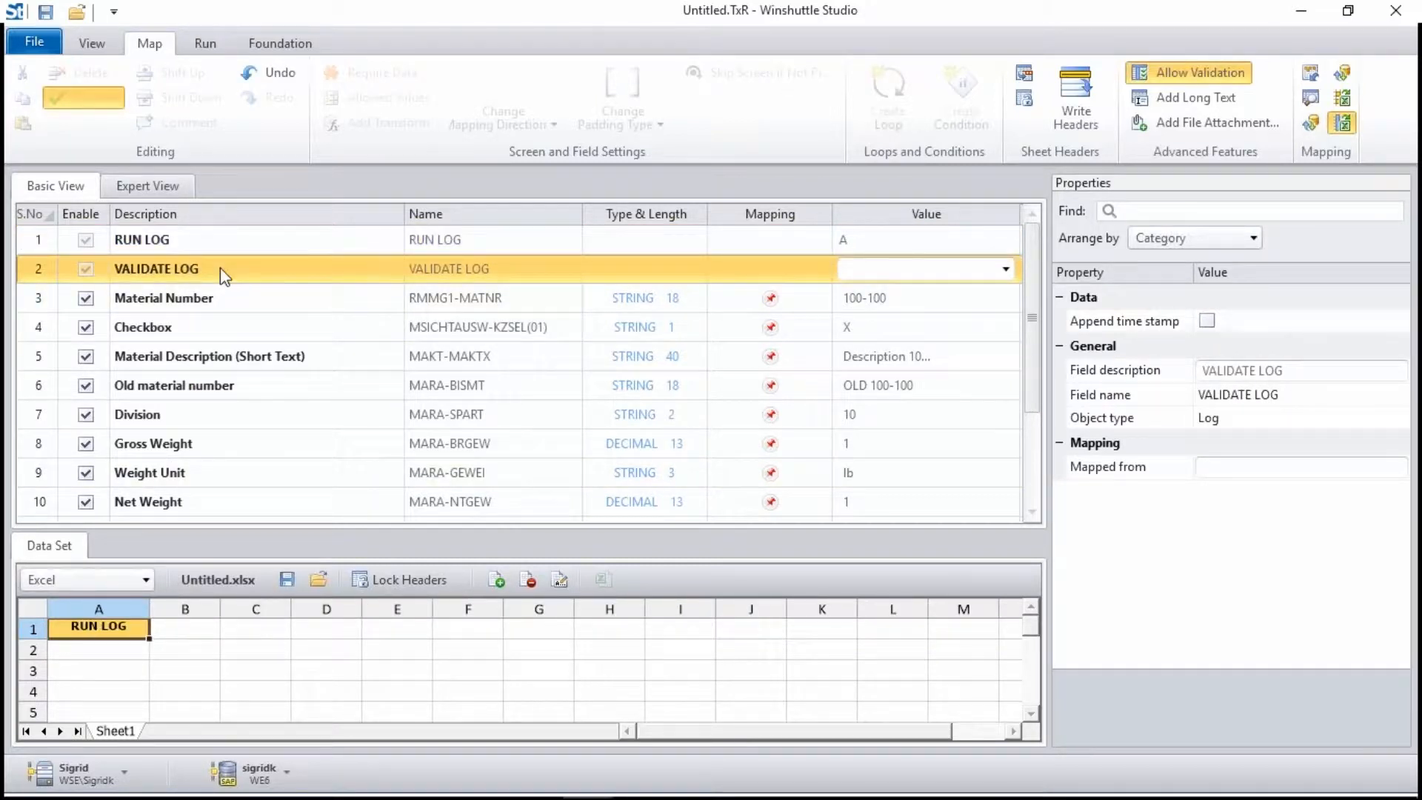
drag(220, 400, 189, 625)
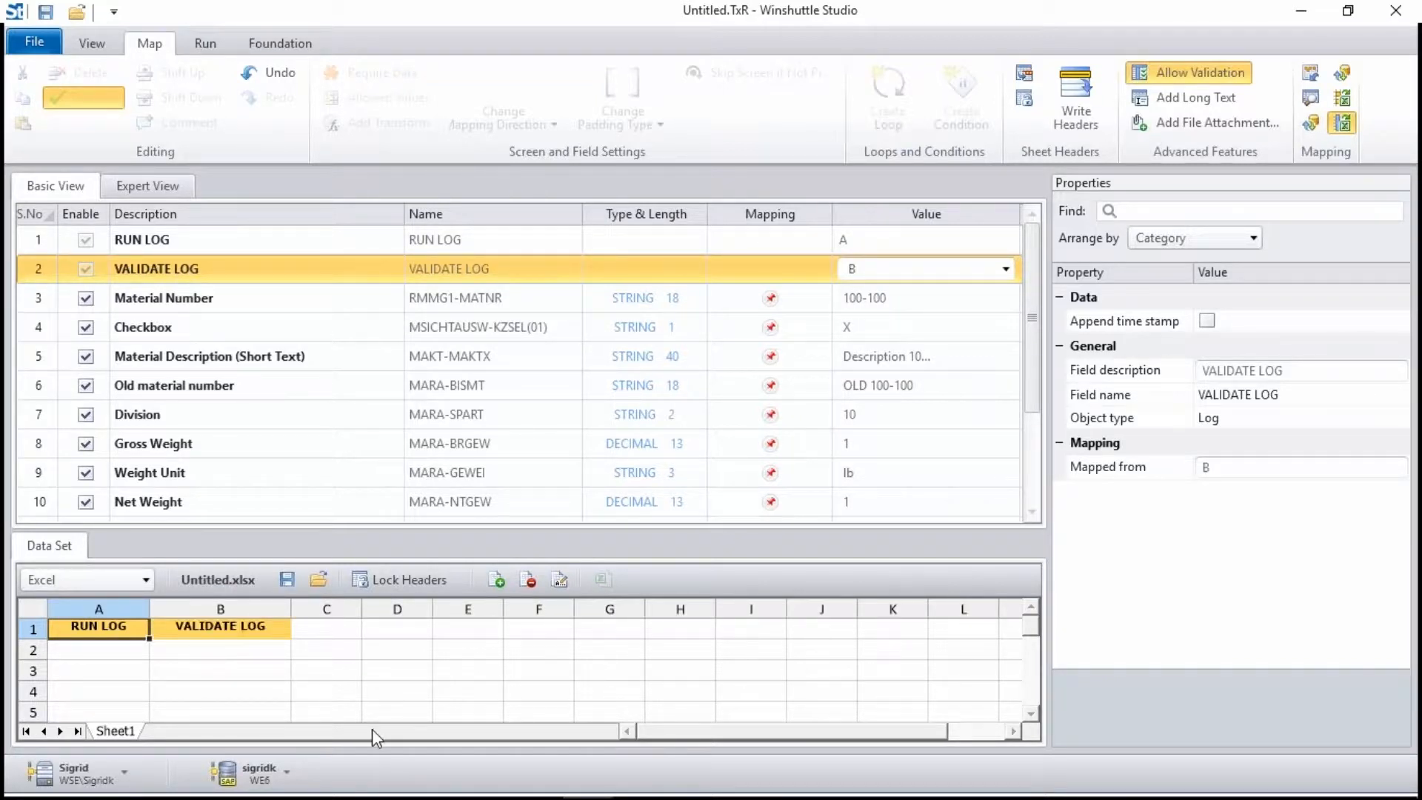
Step: Map the Material Number field to column C of the data sheet and view its mapping direction options
click(328, 633)
drag(328, 632, 332, 438)
drag(325, 291, 326, 292)
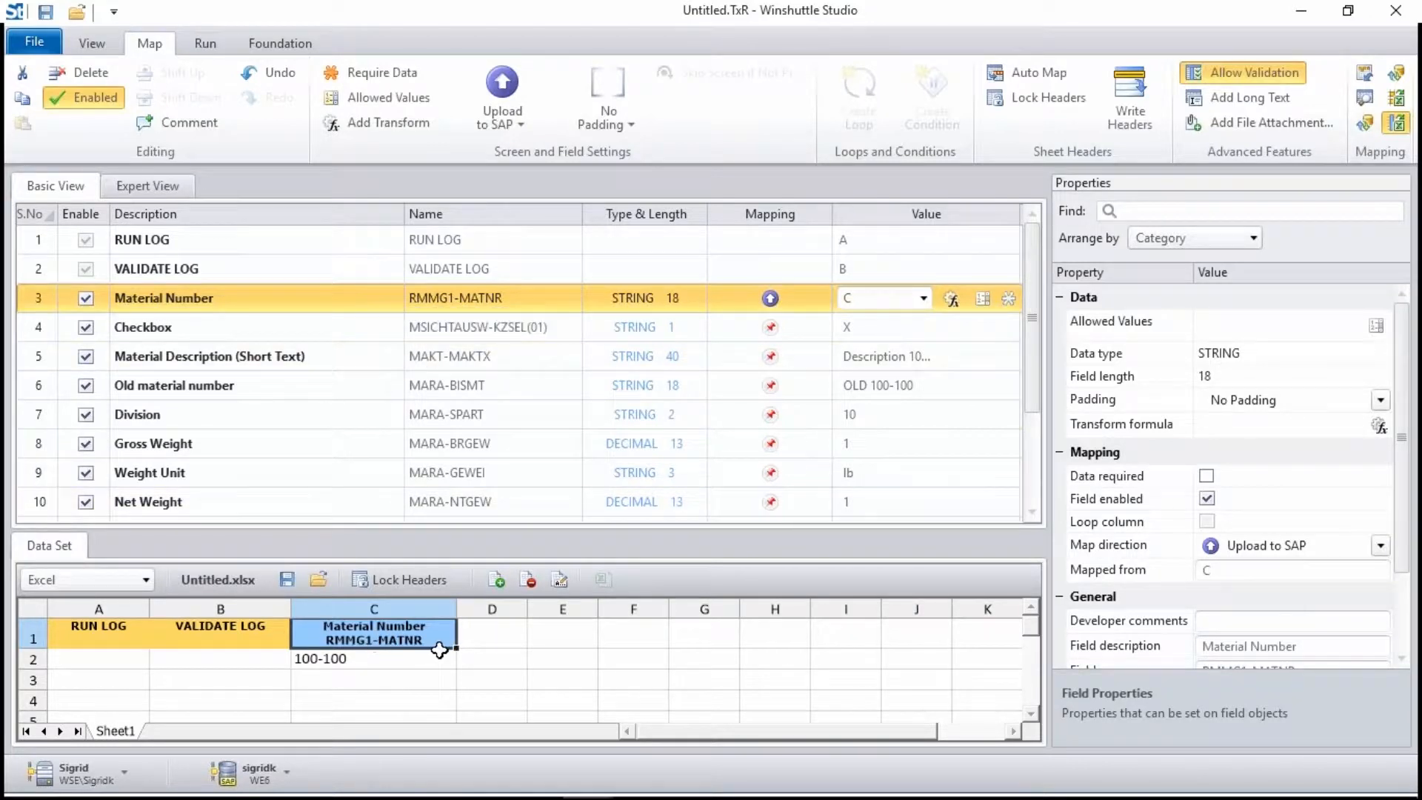
click(798, 304)
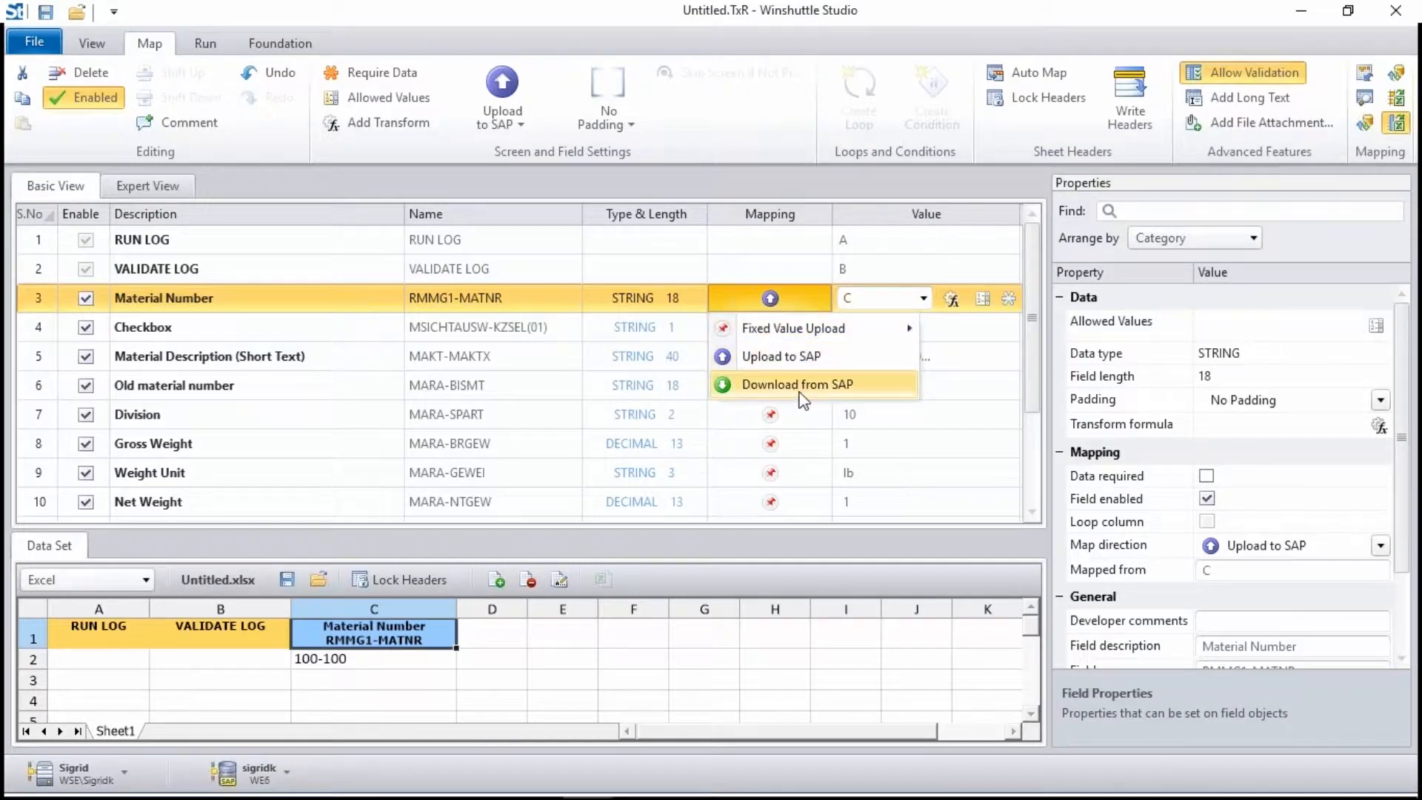
click(727, 289)
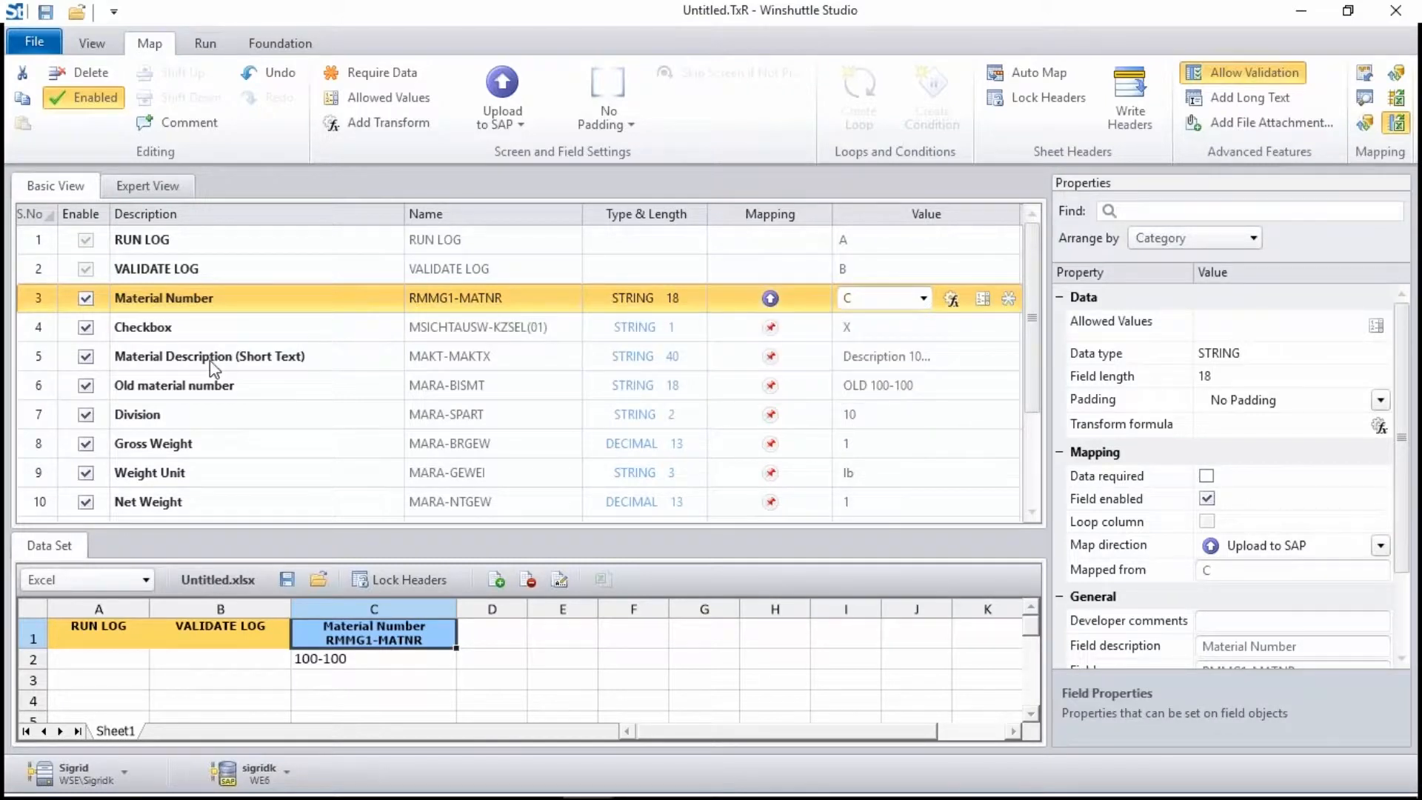
Step: Map all fields from Material Description through Document version to consecutive data sheet columns starting at D, and switch to the run view
click(220, 326)
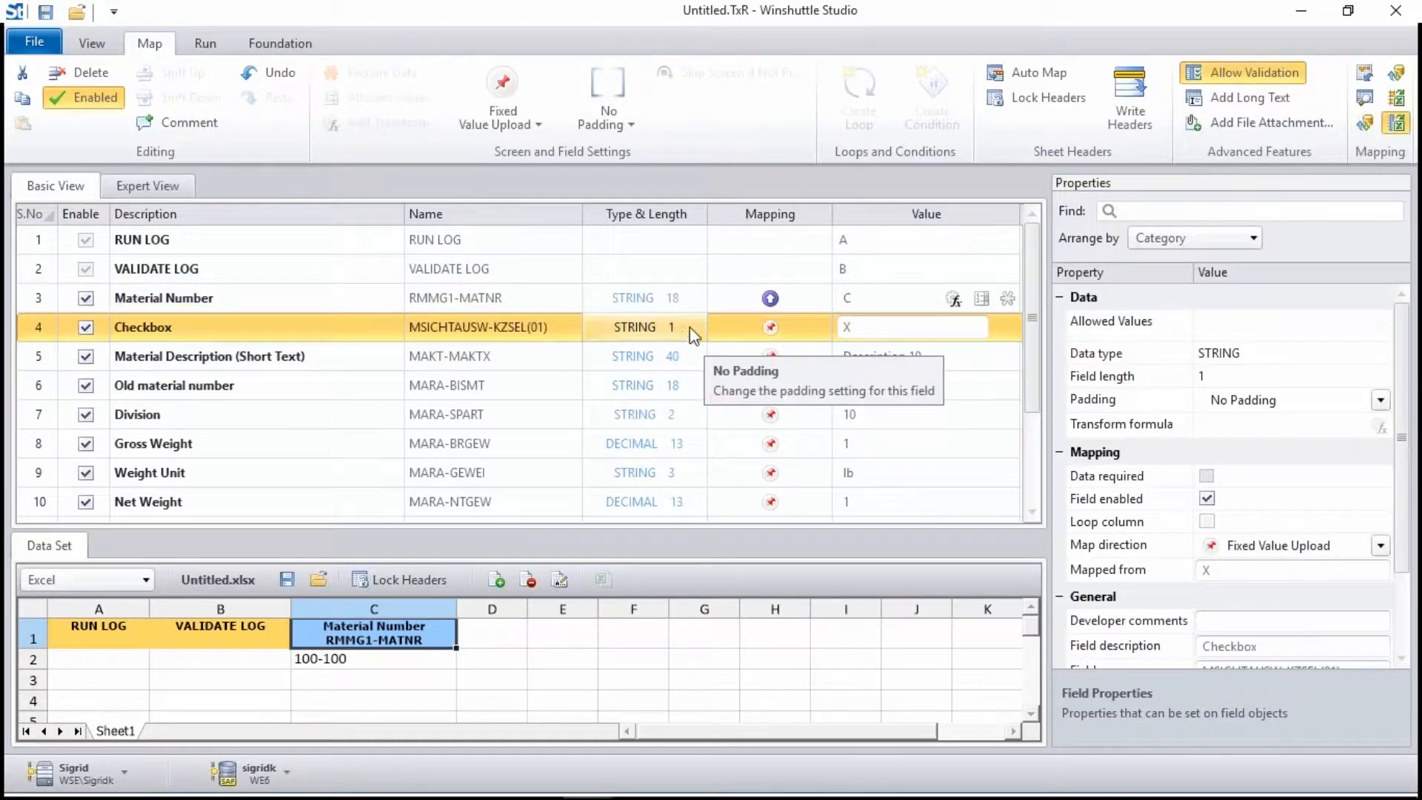
click(379, 349)
scroll(379, 349, down, 3)
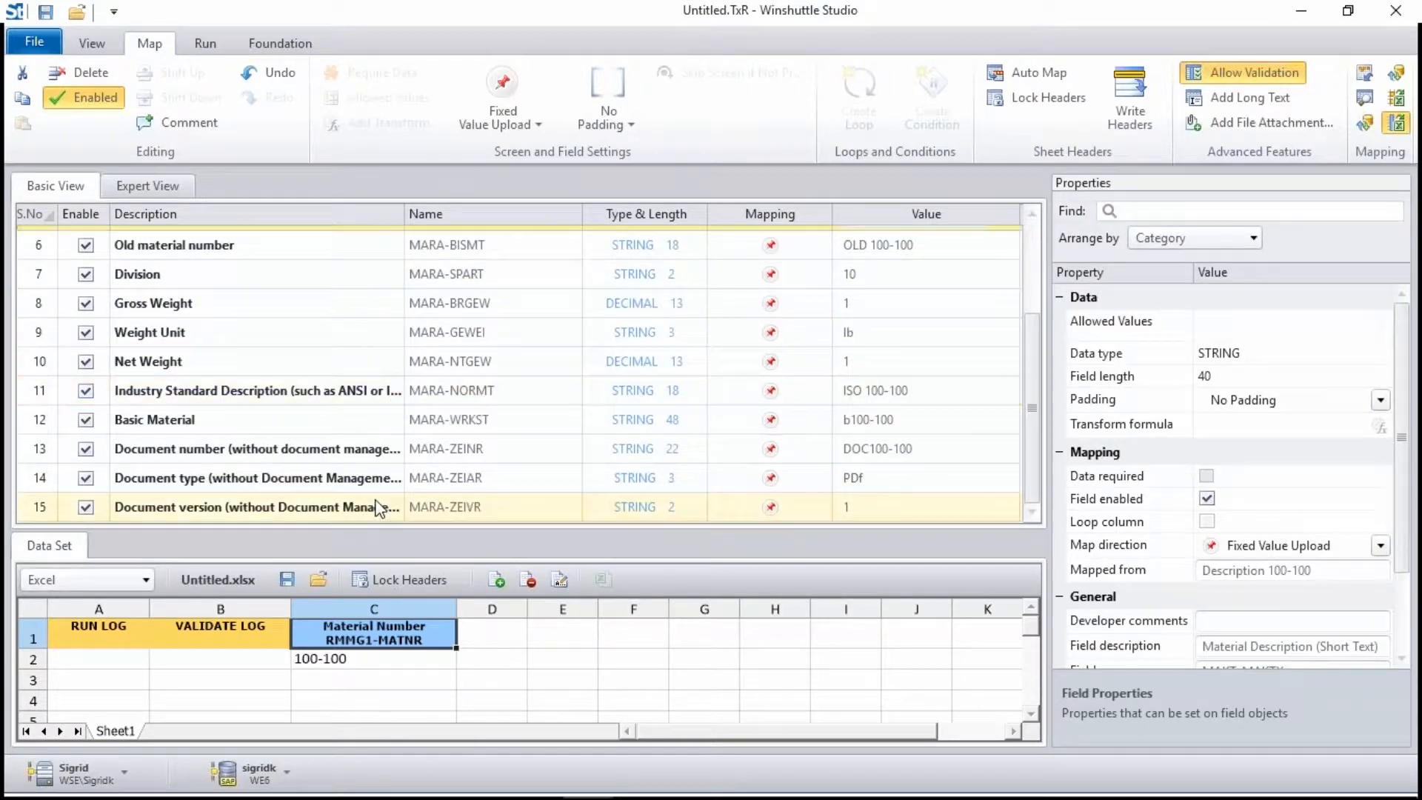
shift+click(407, 496)
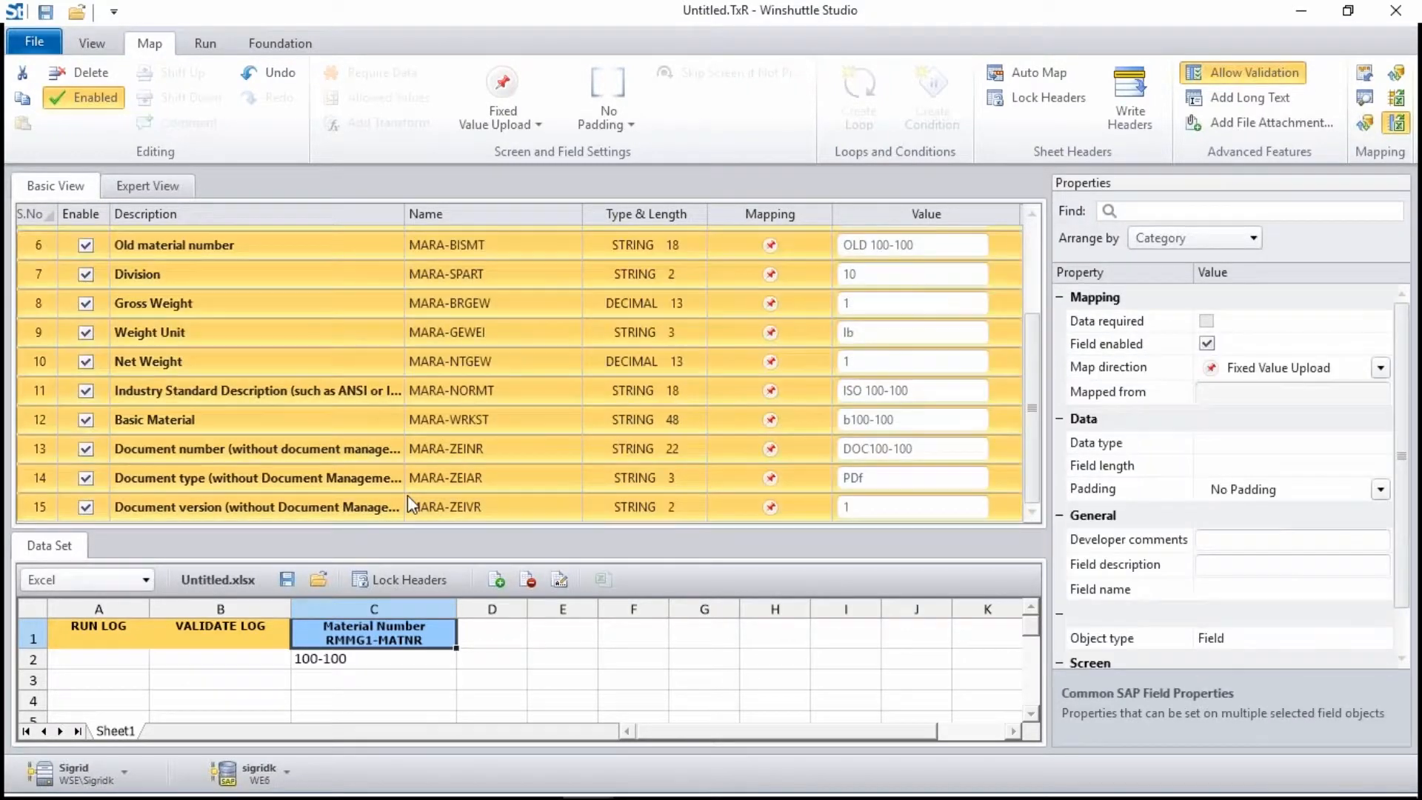
click(492, 639)
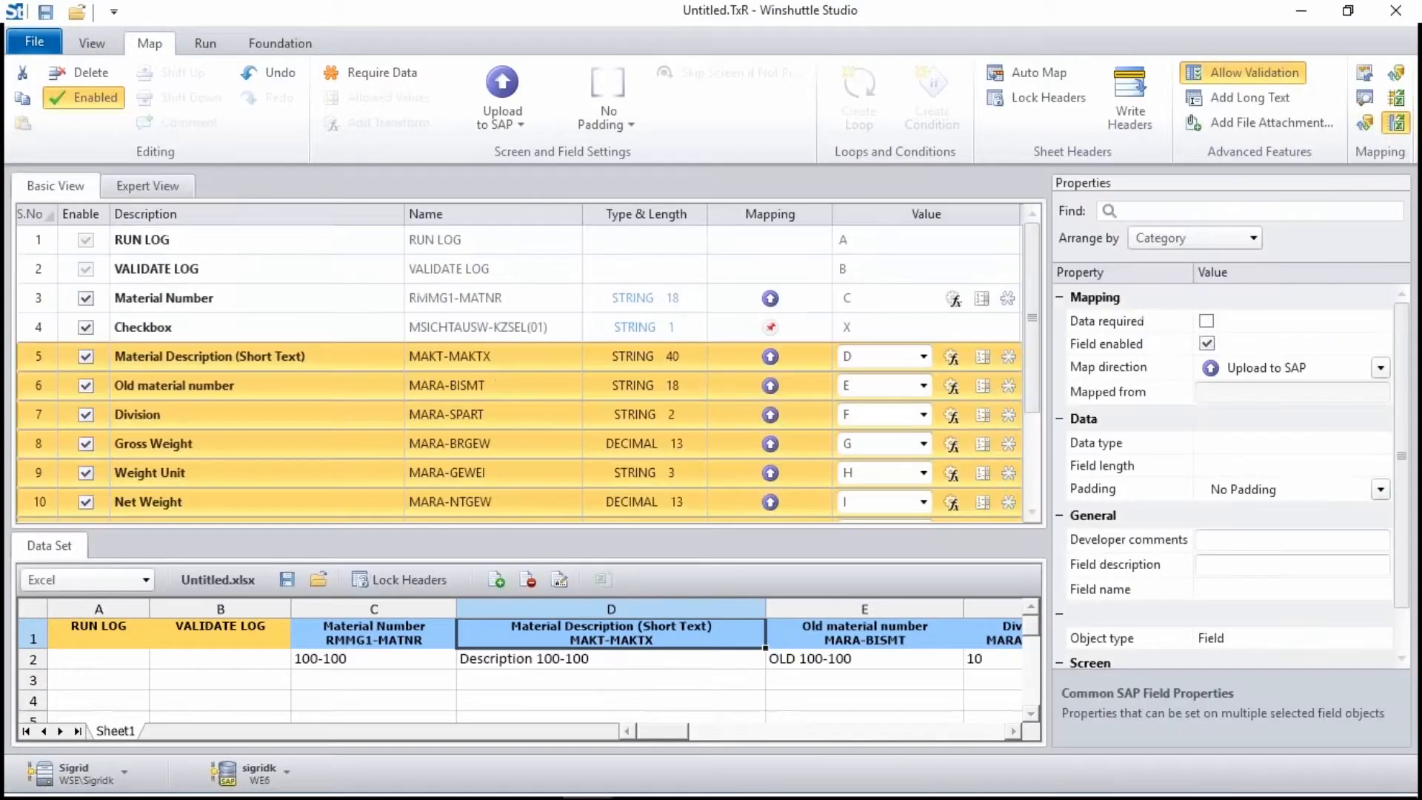
scroll(957, 388, down, 2)
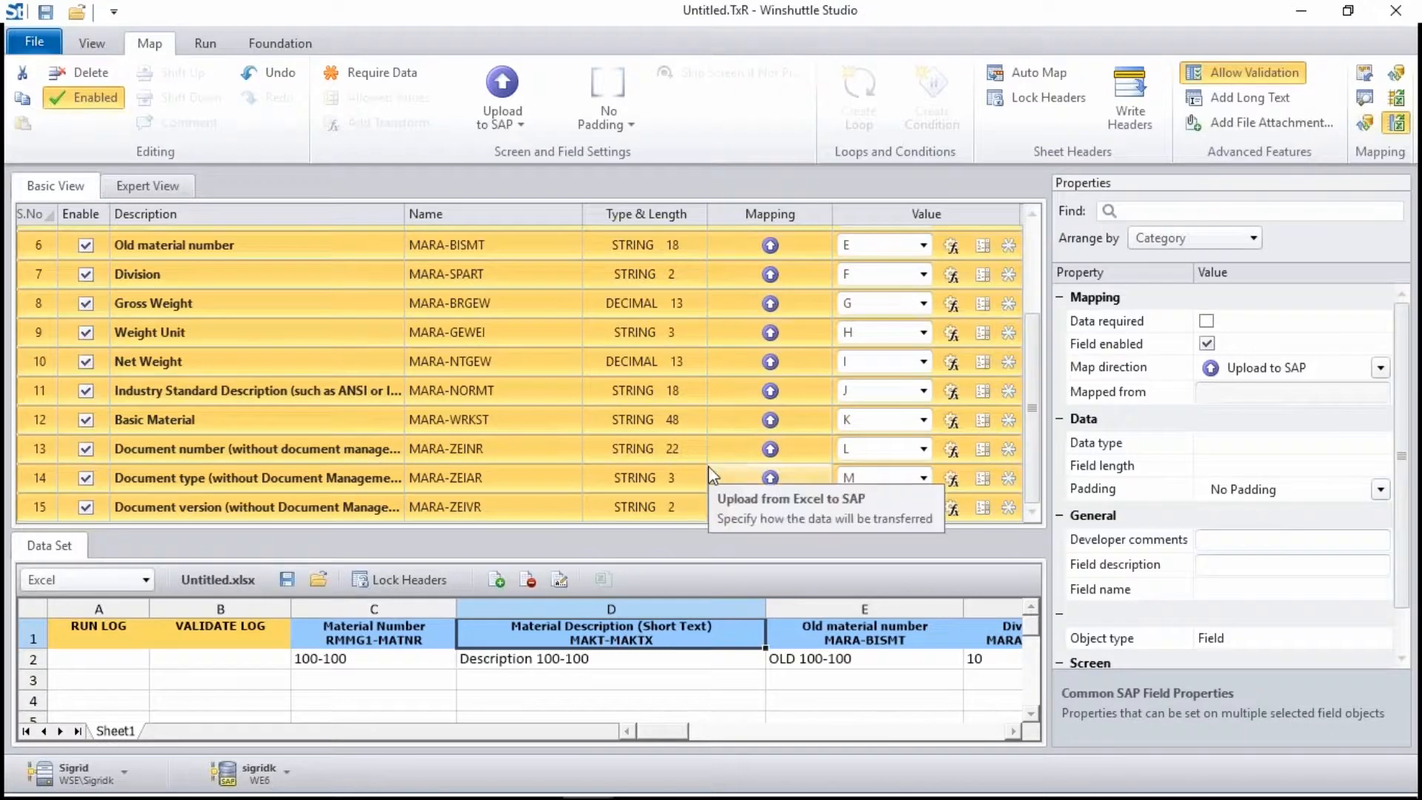
scroll(789, 482, up, 2)
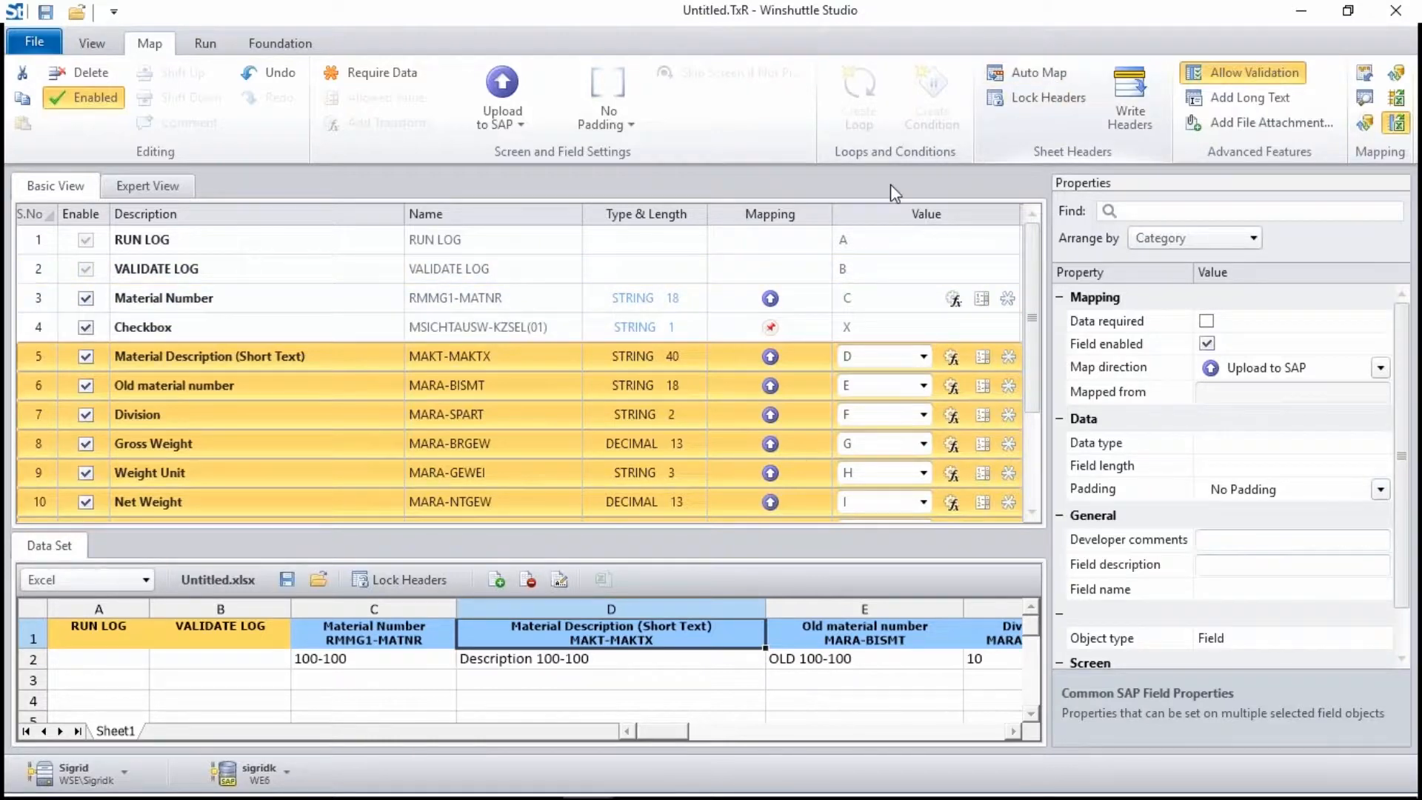
click(205, 43)
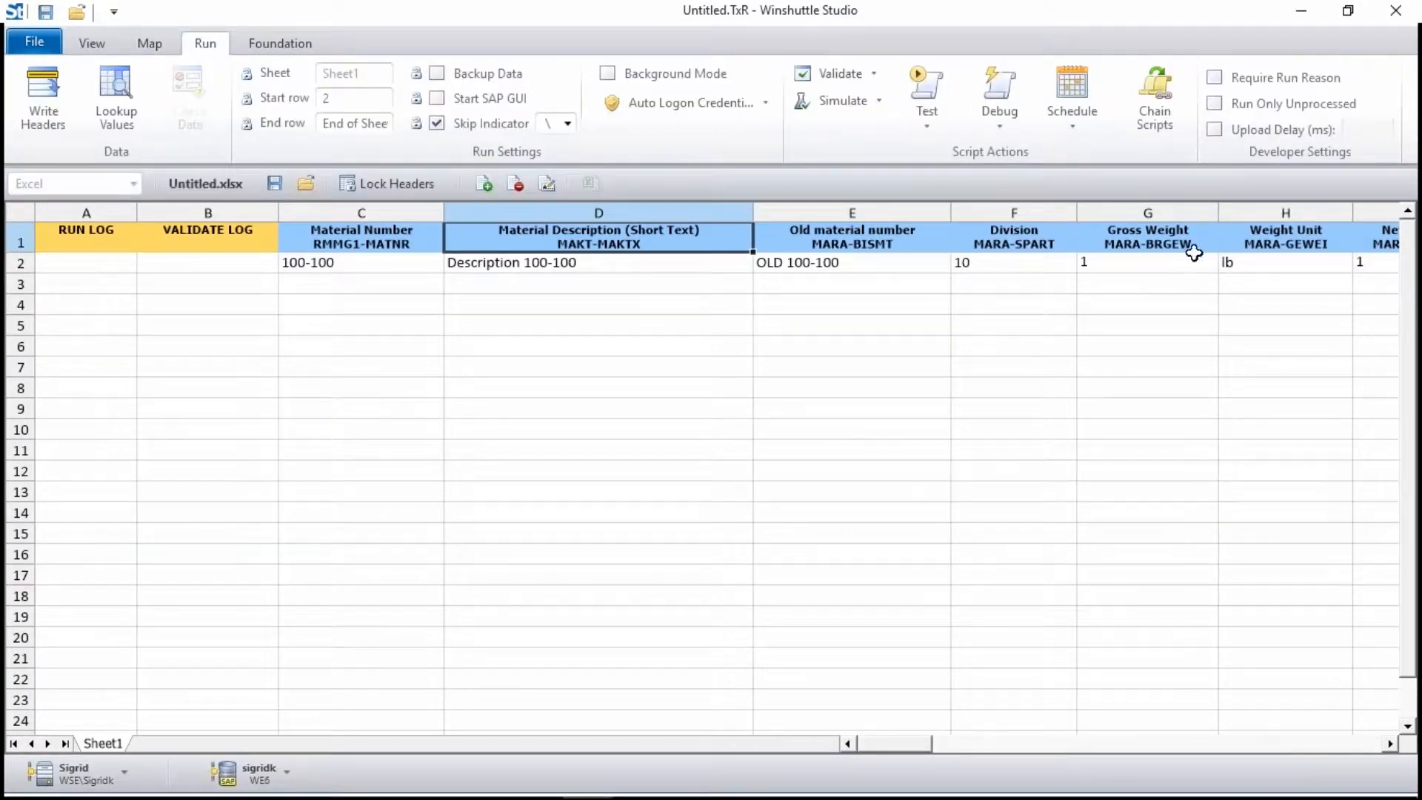
Step: Open the save settings for the script and data files and set the data file's location to the Desktop
click(35, 42)
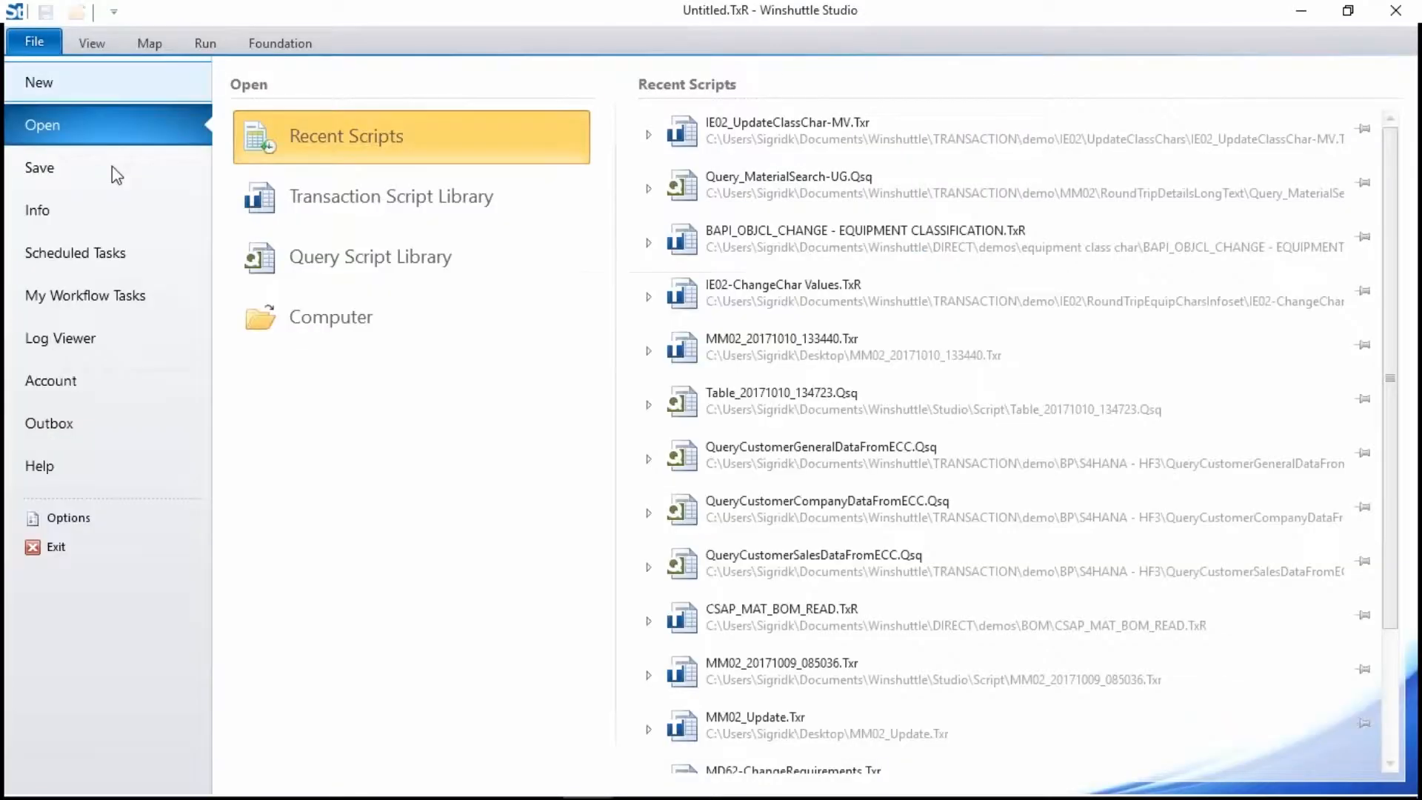
click(112, 166)
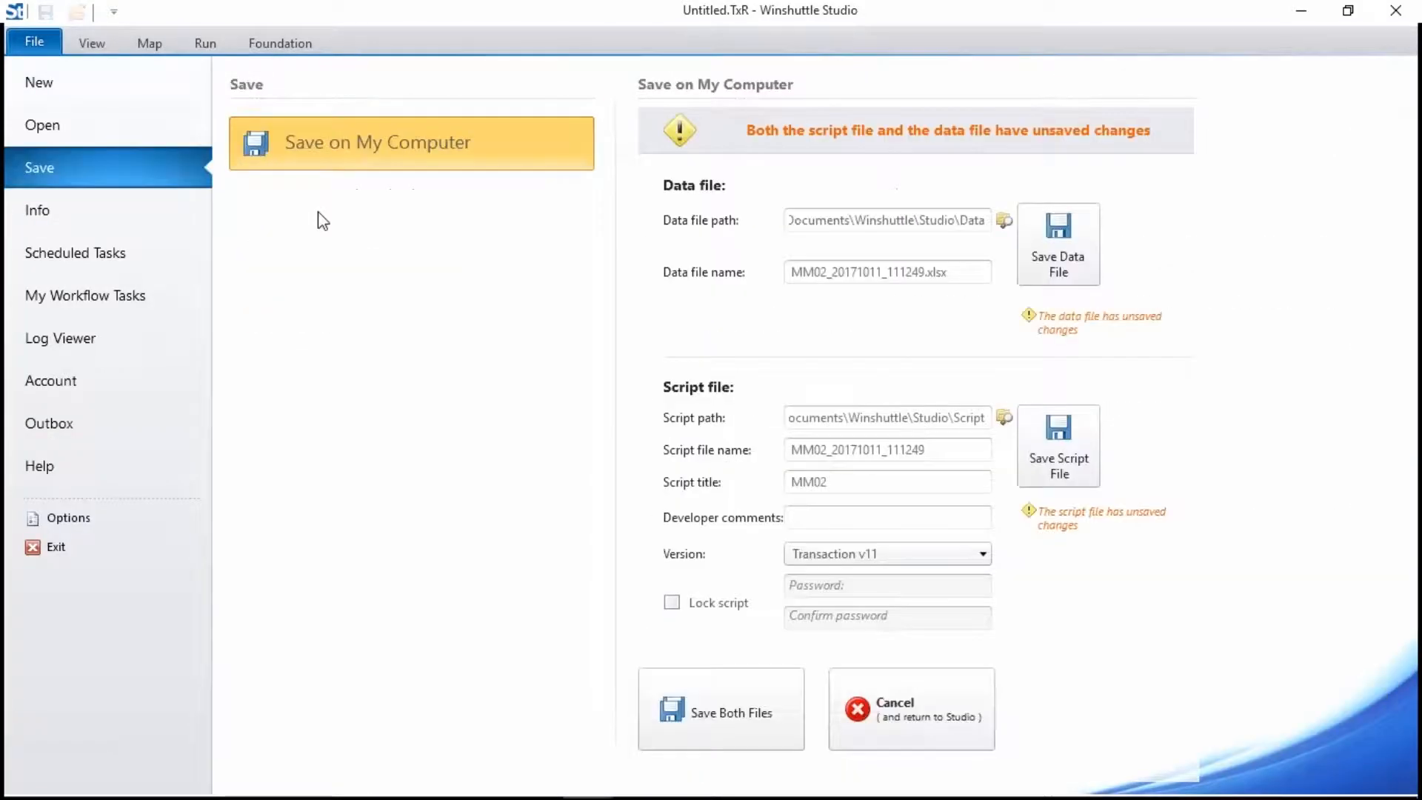
click(1003, 220)
click(85, 146)
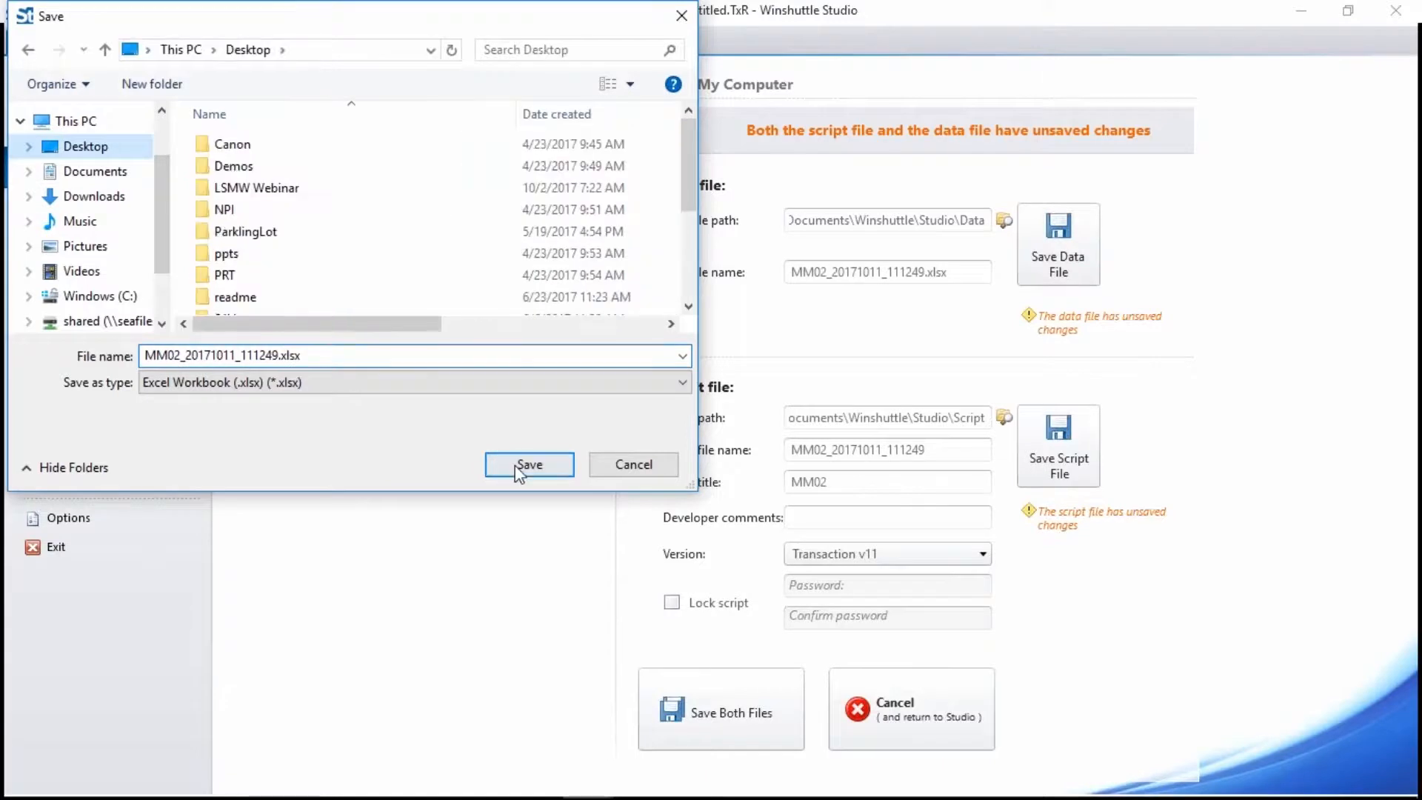
click(529, 464)
Step: Rename the data file as MM02_lsmwwebinar..xlsx by replacing the timestamp in its name
click(828, 271)
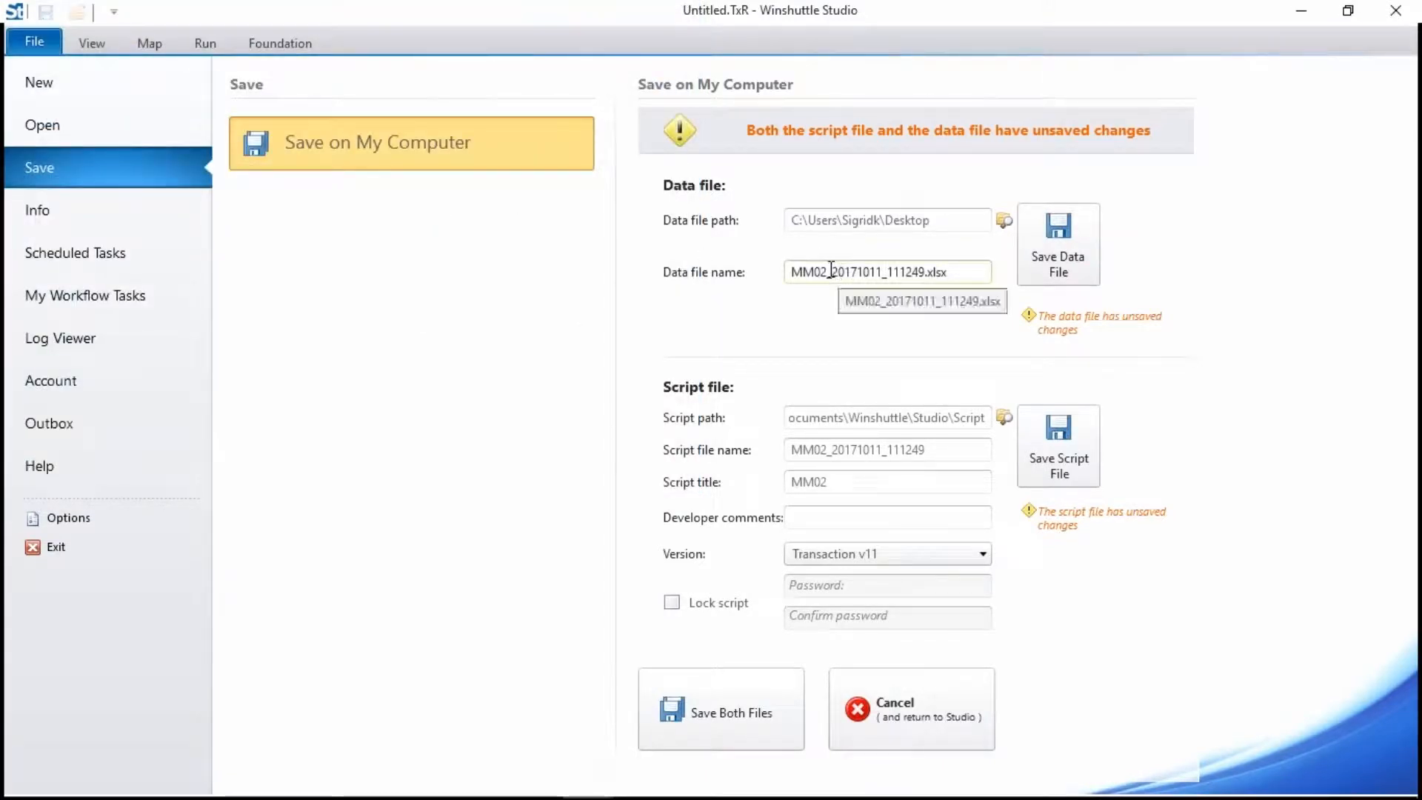
drag(867, 275, 929, 274)
key(Delete)
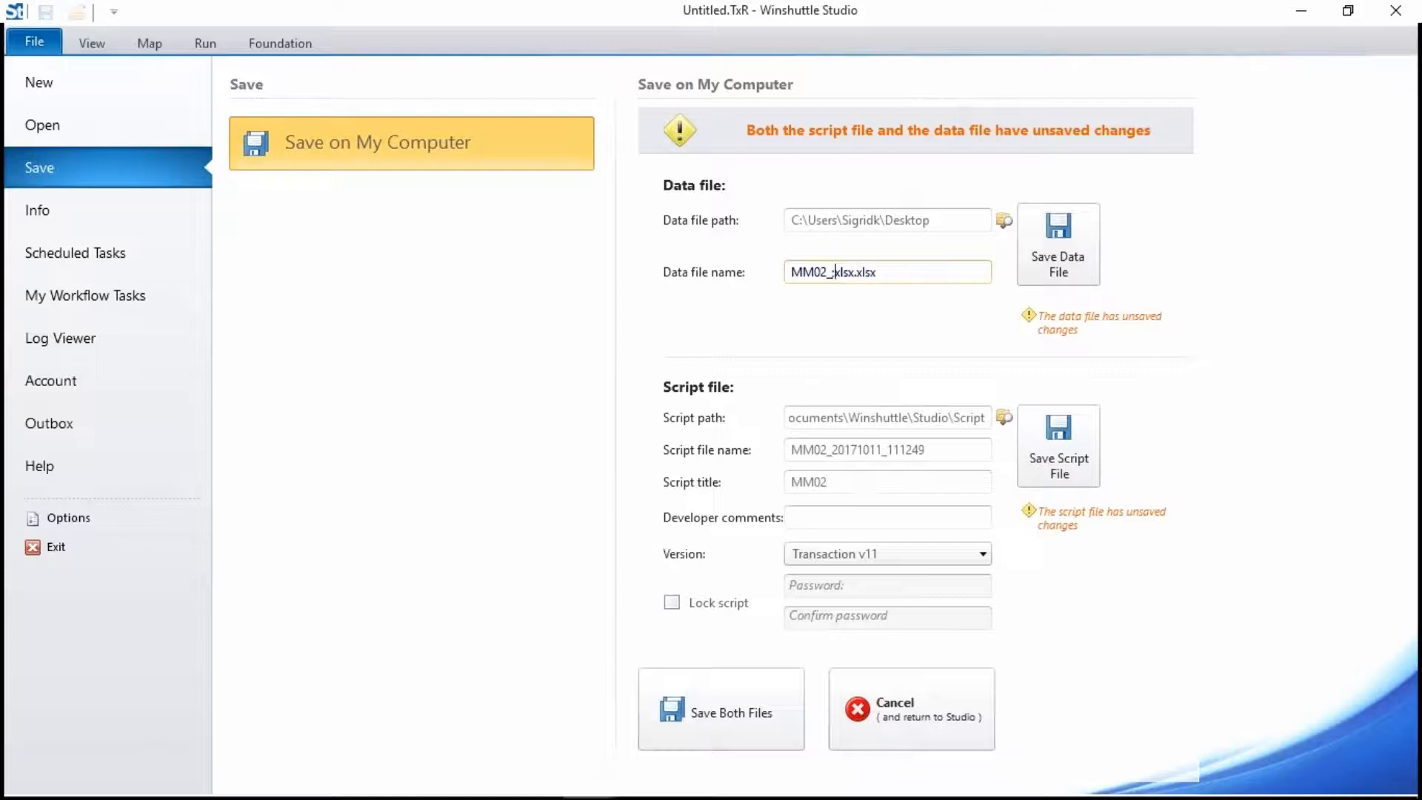
text(lsmwwebinar.)
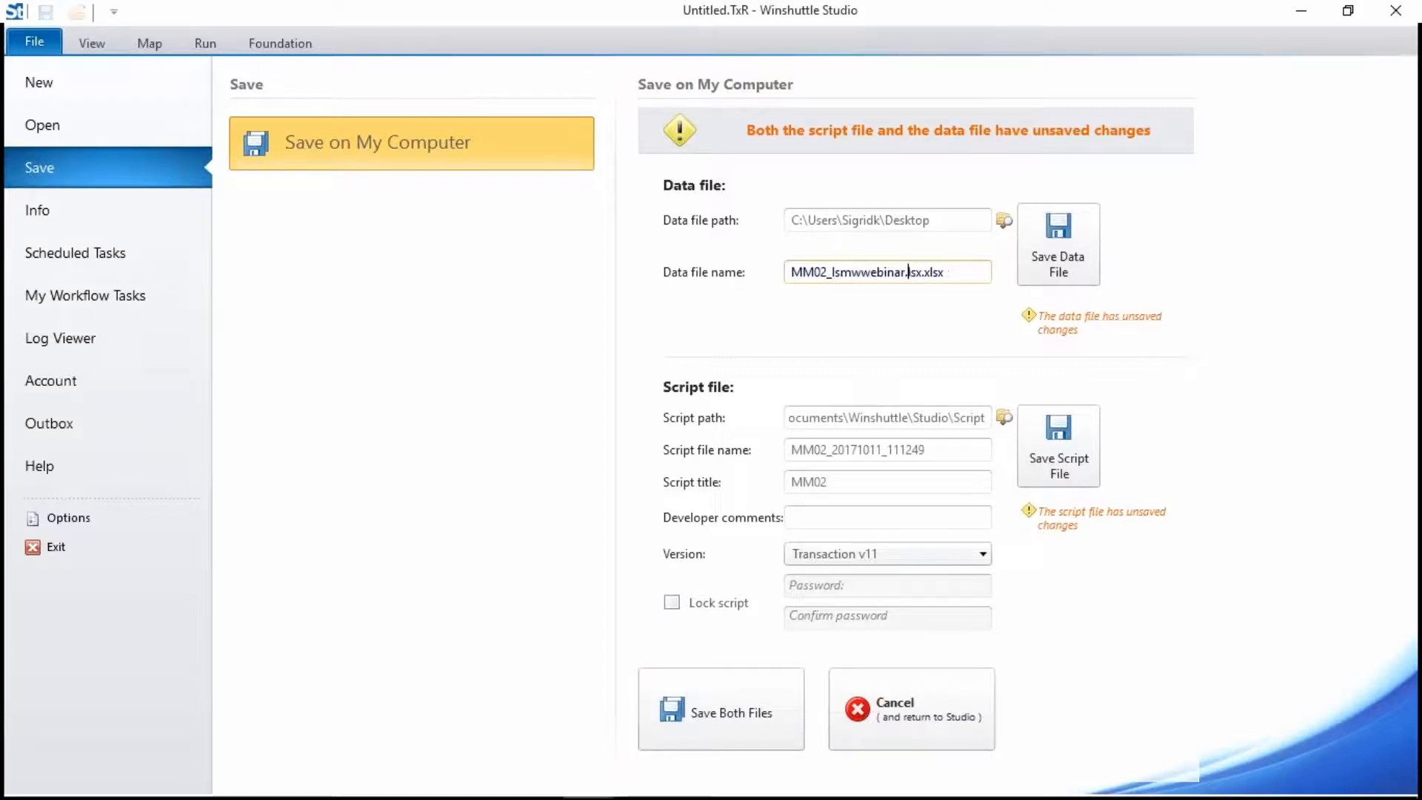
key(Delete)
key(Delete)
key(Delete)
key(Delete)
Step: Name the script file MM02_lsmwwebinar, set its location to the Desktop, and save both files
drag(906, 271, 786, 283)
drag(933, 448, 793, 444)
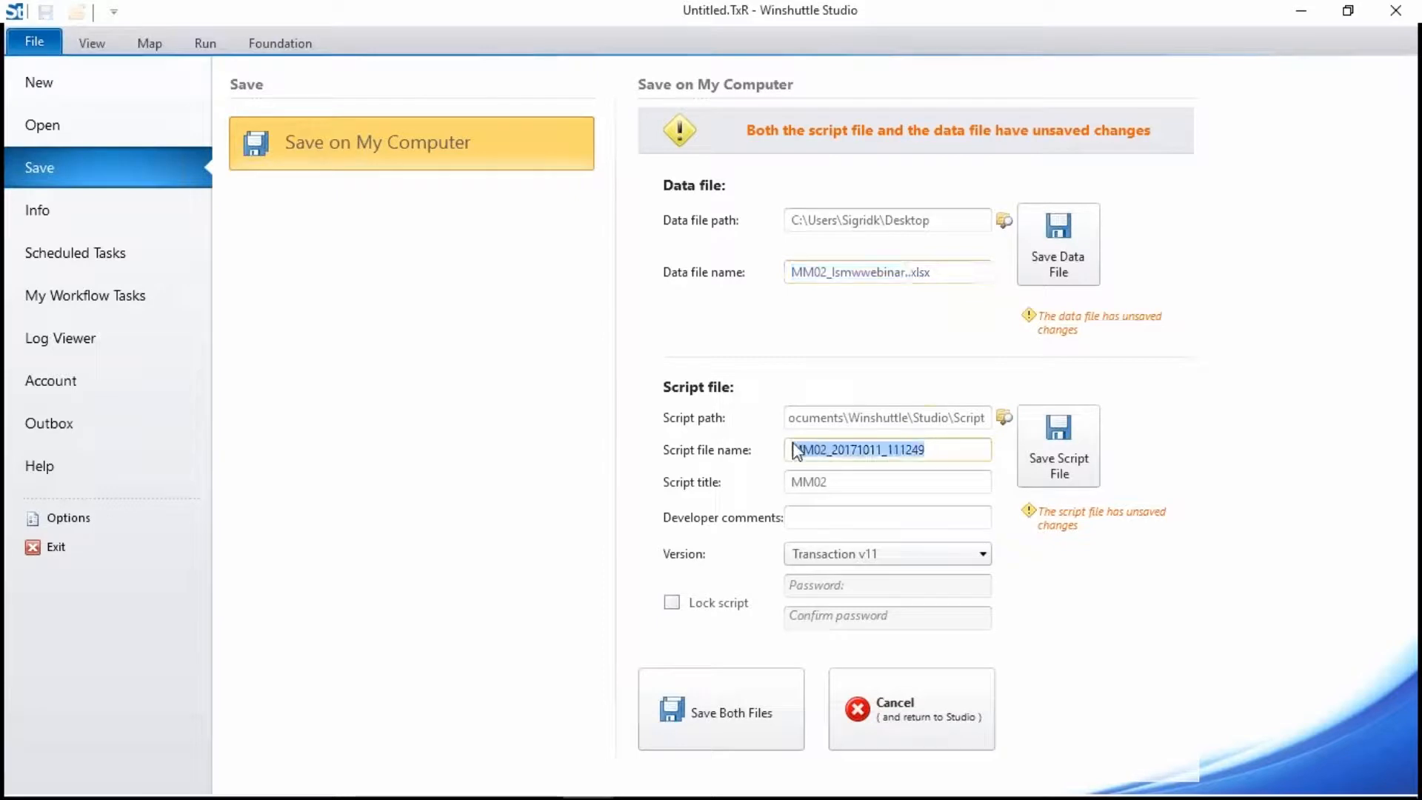
text(MM02_lsmwwebinar.)
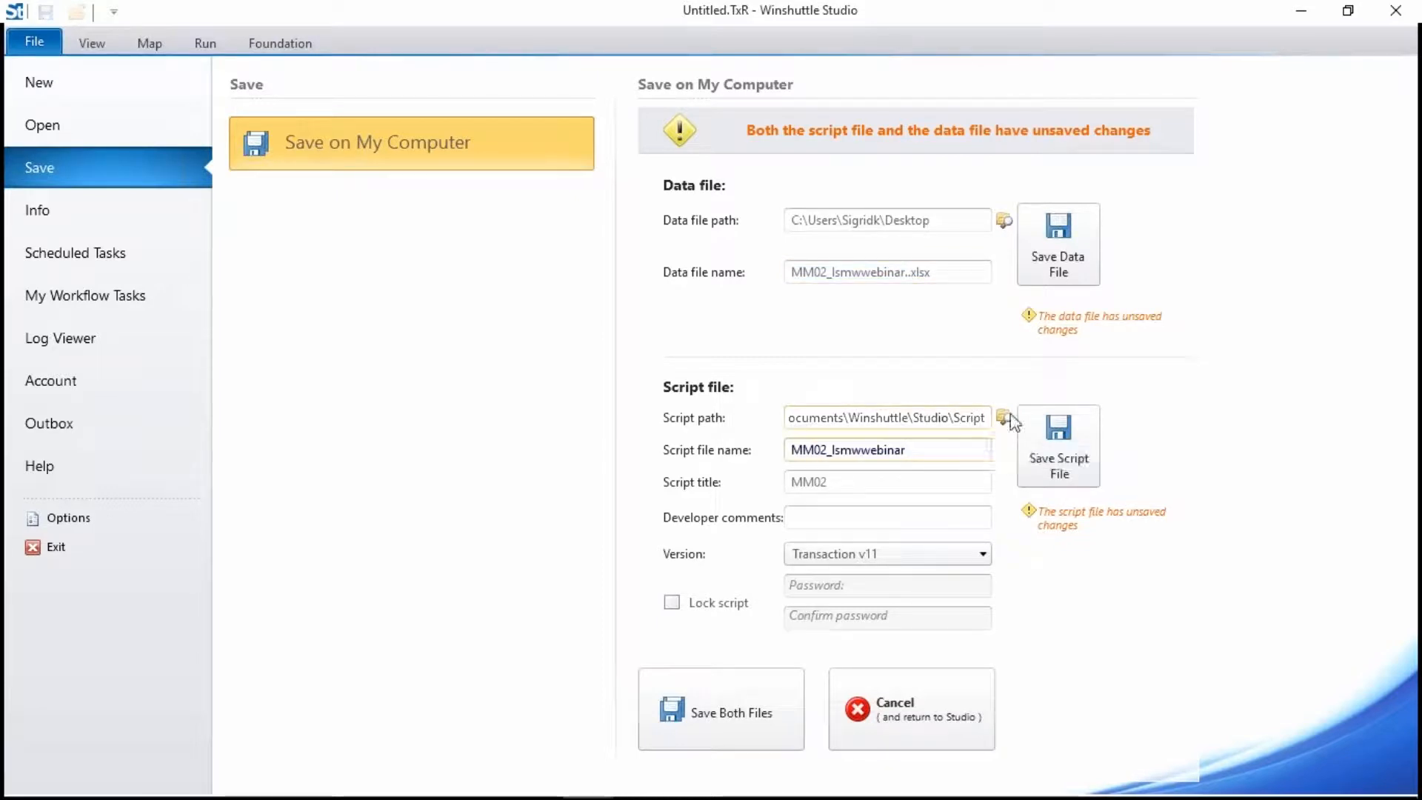
click(1003, 417)
click(81, 146)
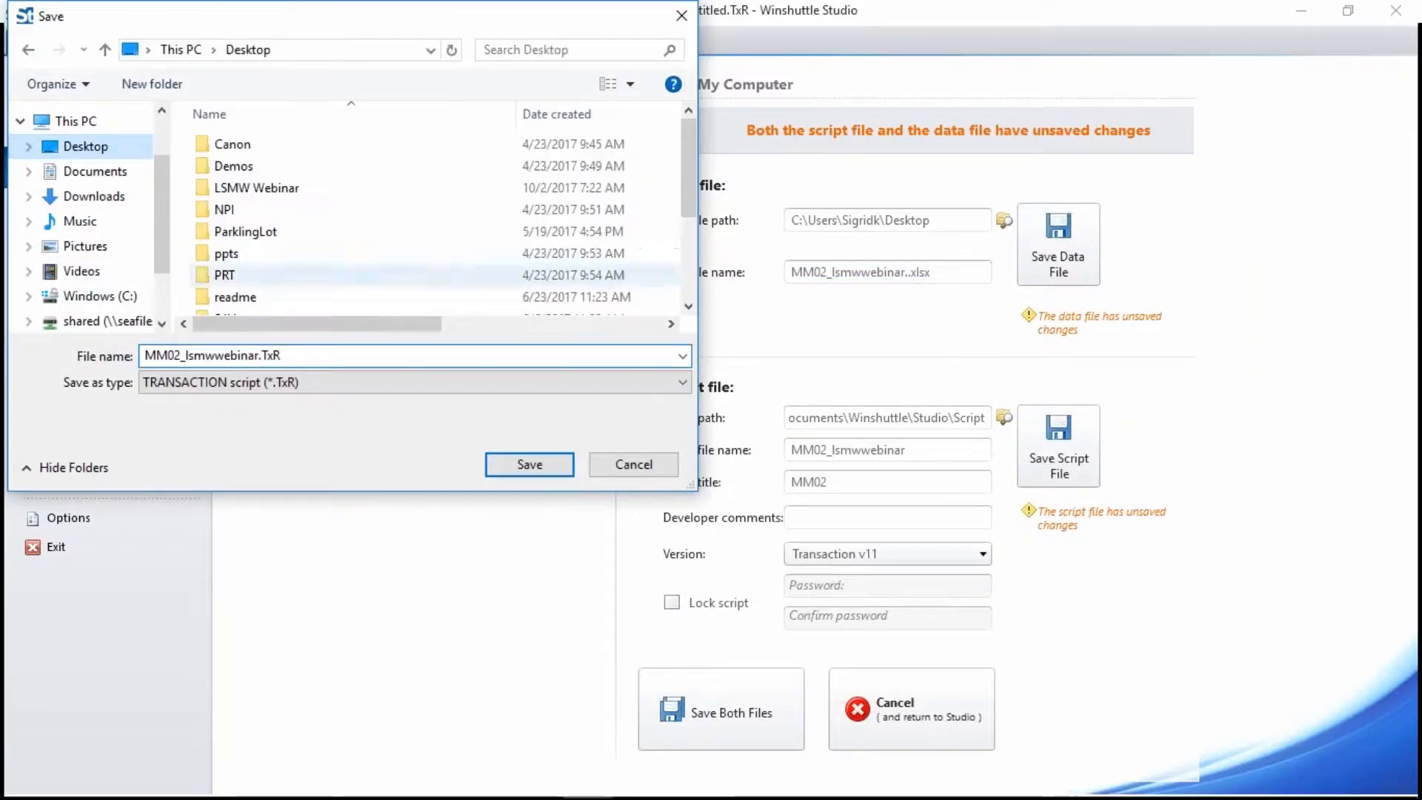
click(541, 466)
click(732, 714)
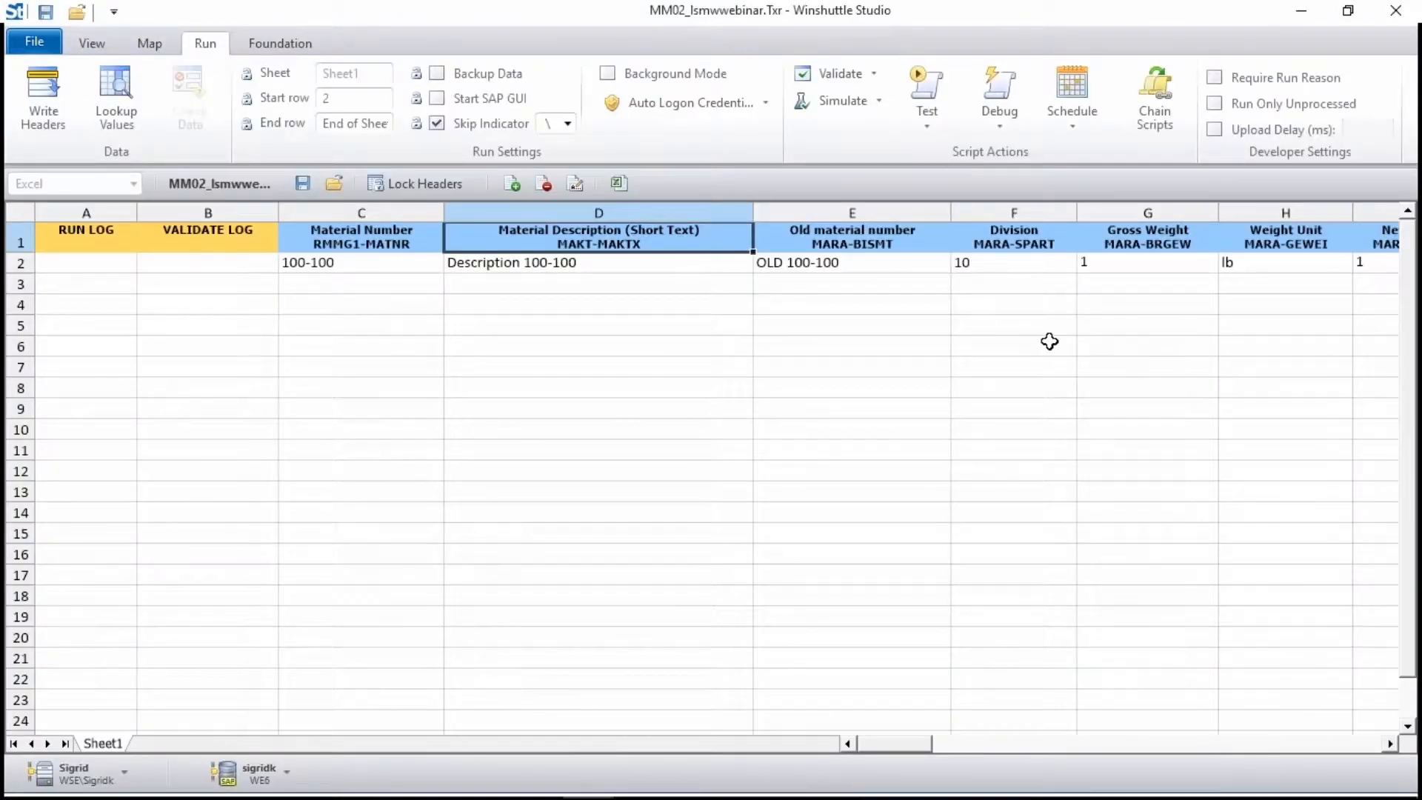
Step: Validate the data record in row 2 against SAP and select its validate log entry in B2
click(943, 89)
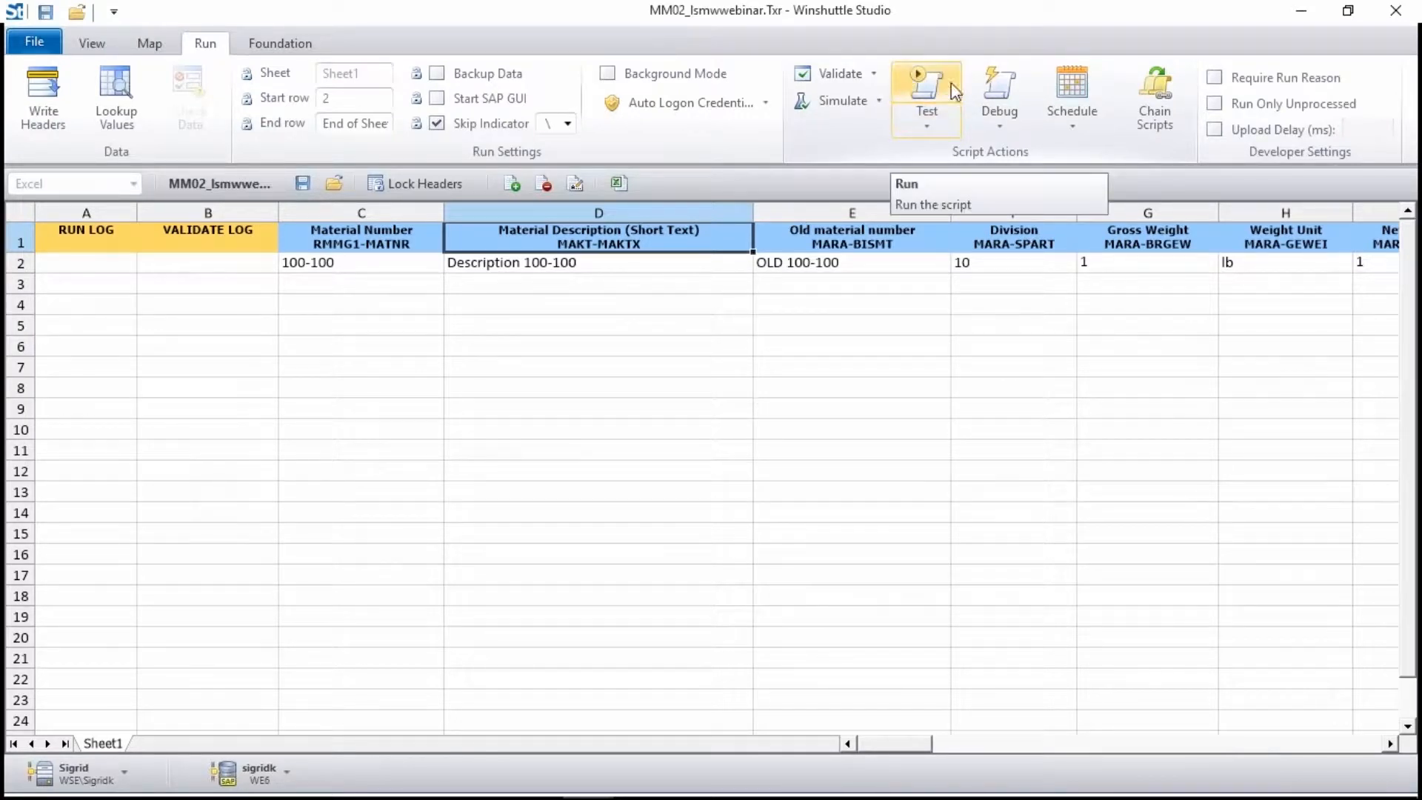
click(854, 77)
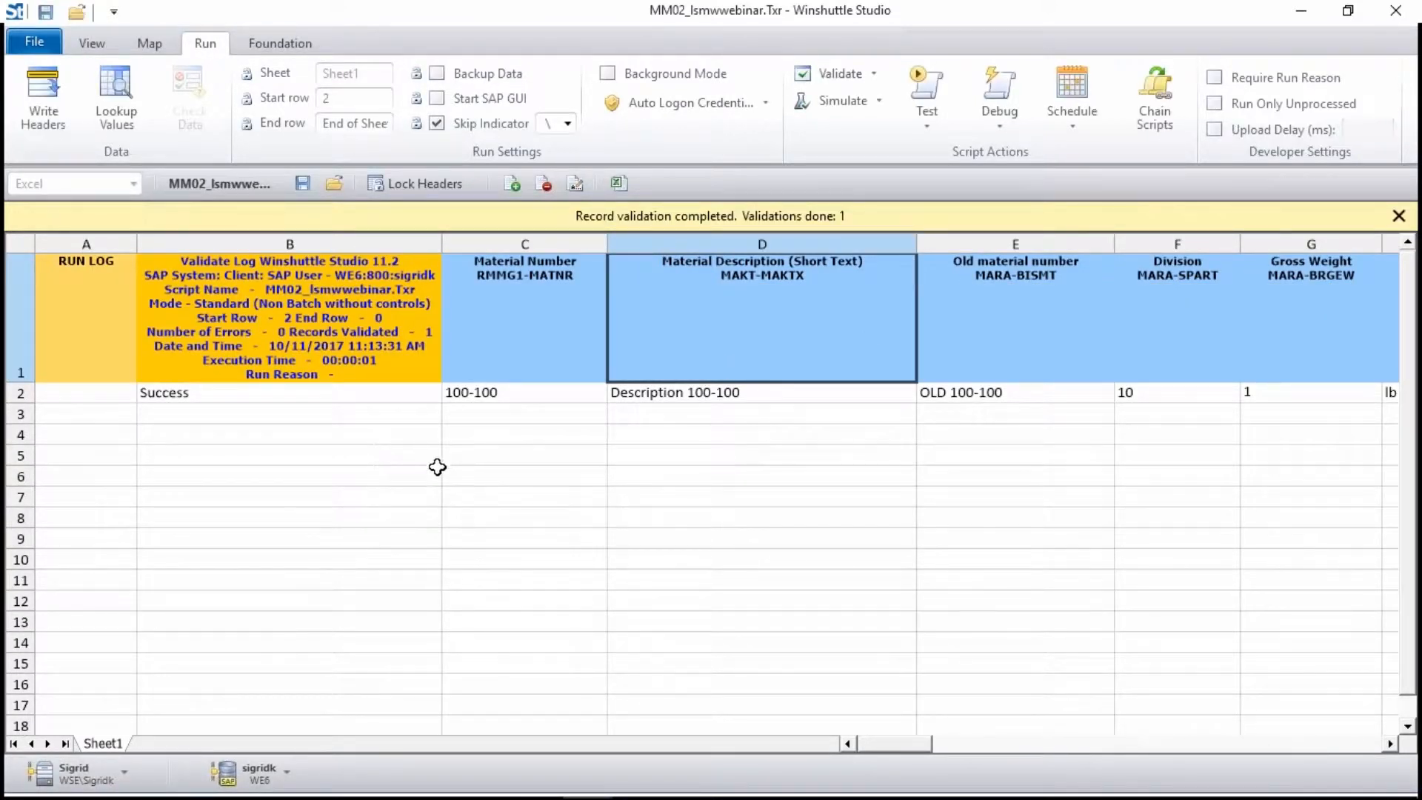
click(362, 396)
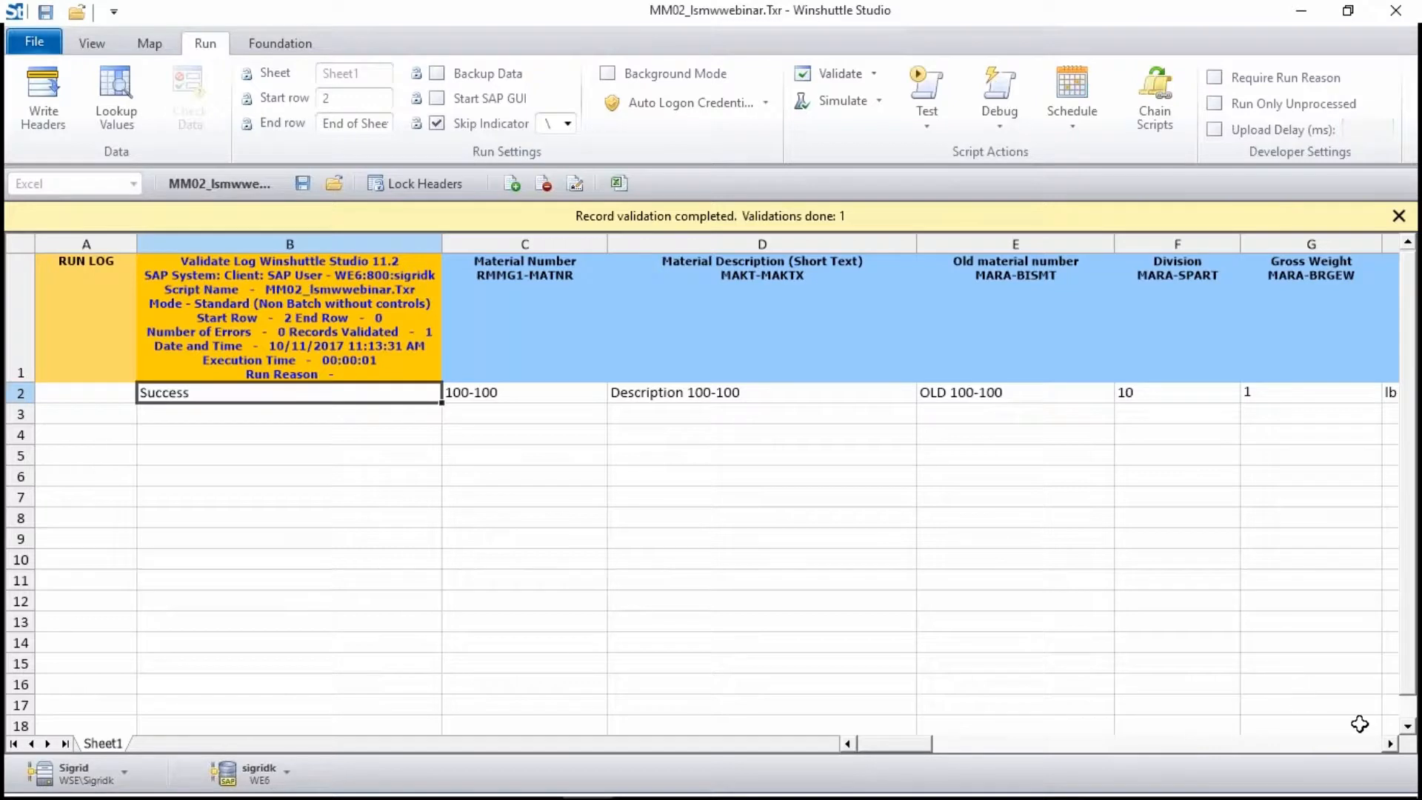
Step: Enter bb as the Weight Unit in cell H2
click(1390, 743)
click(1325, 389)
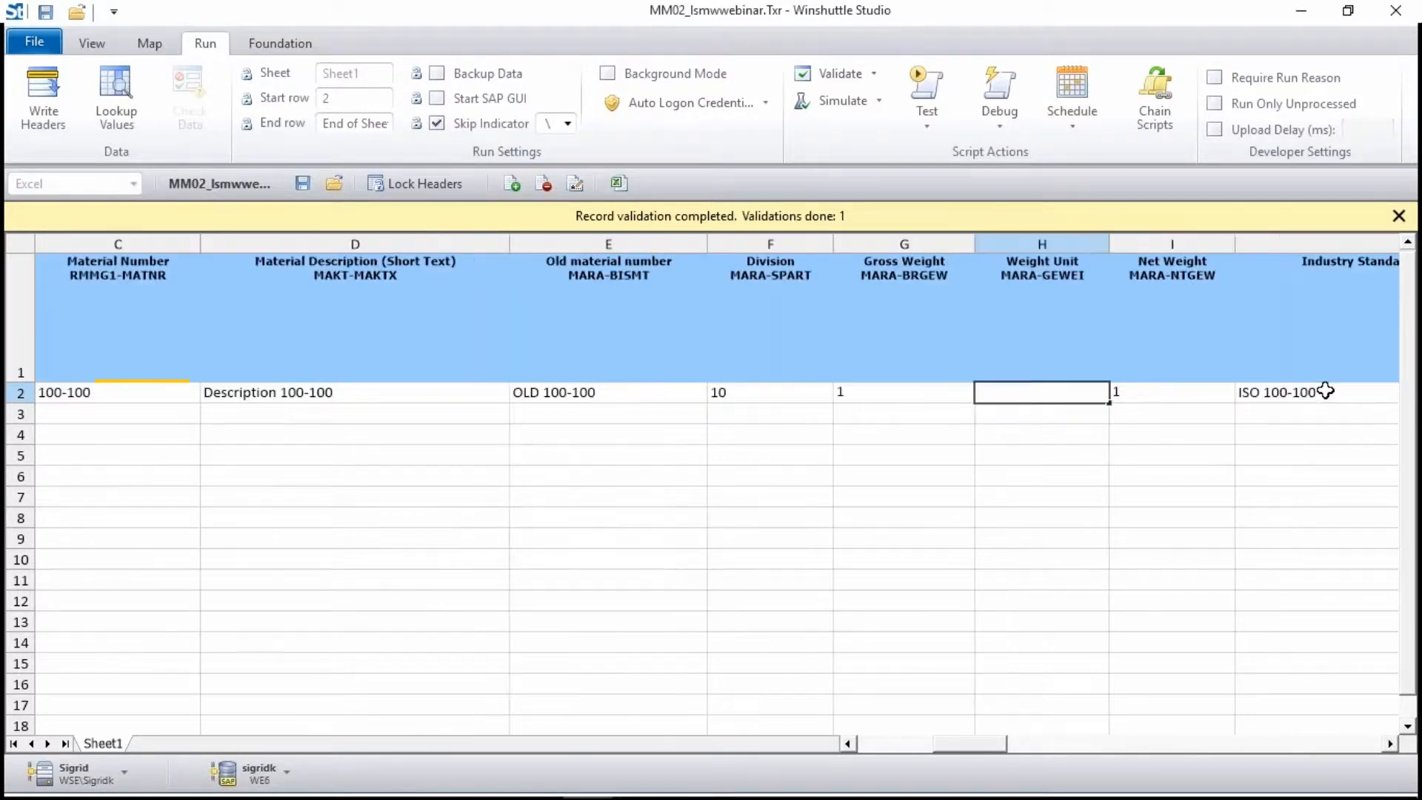
text(bb)
key(Tab)
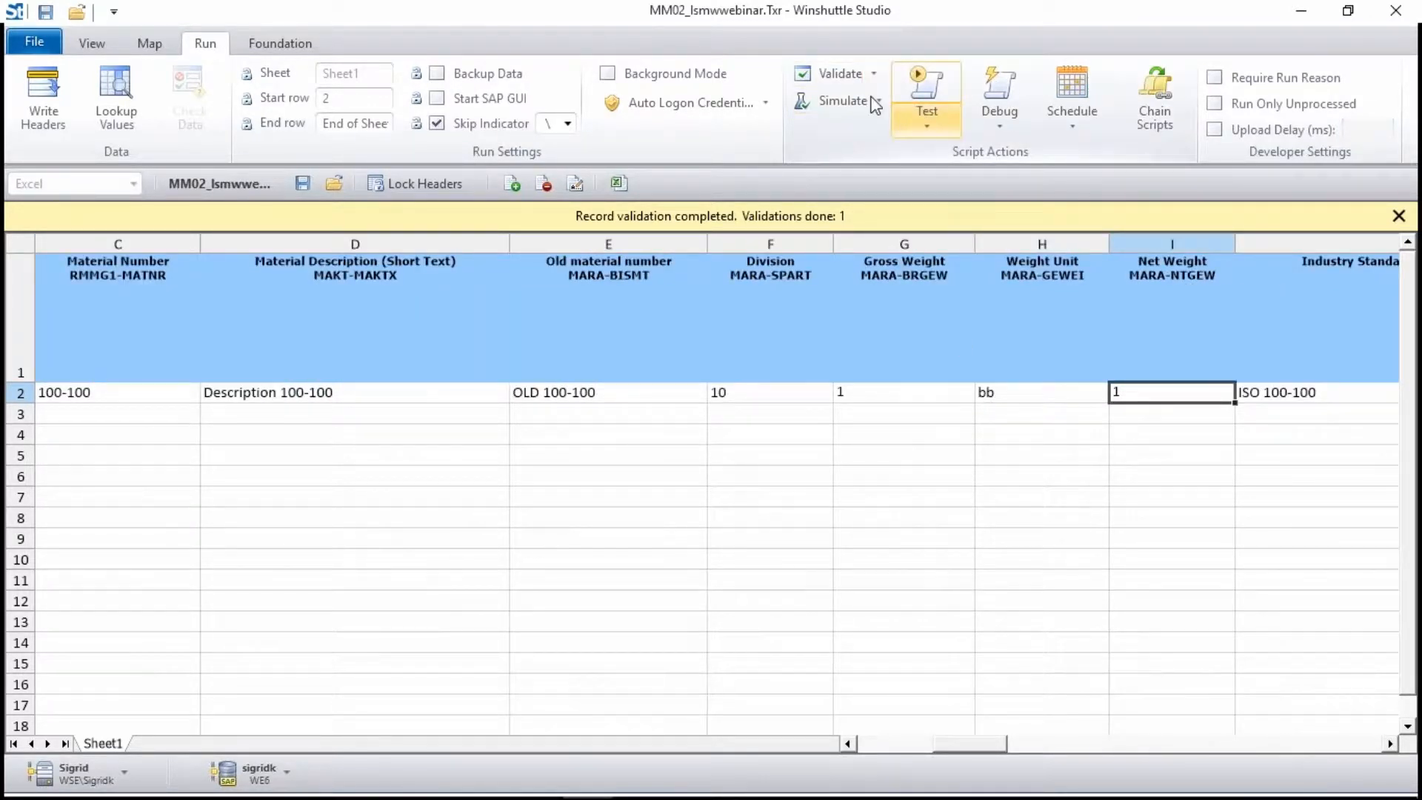
Step: Validate the record with the changed weight unit and check its validate log entry in B2
click(833, 73)
click(847, 743)
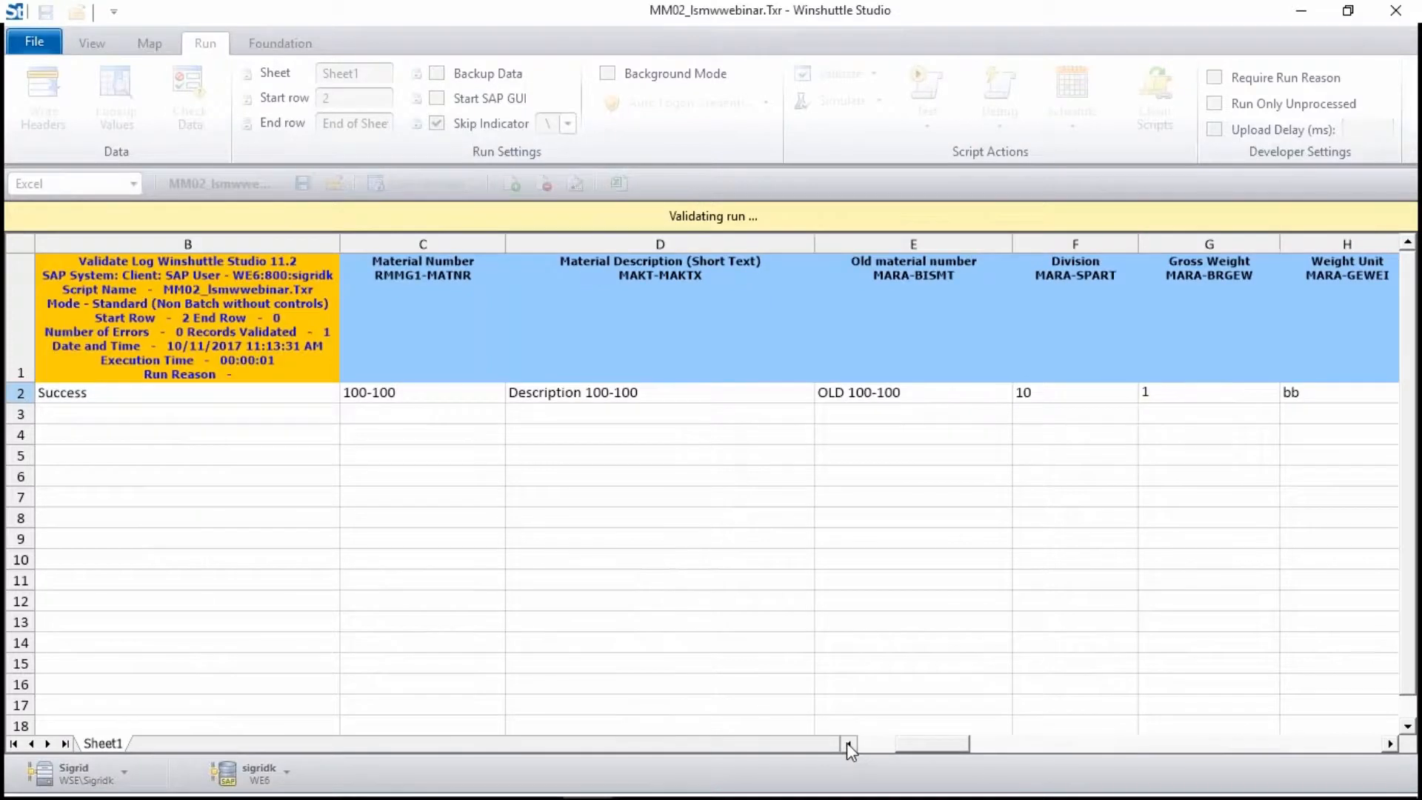
click(847, 744)
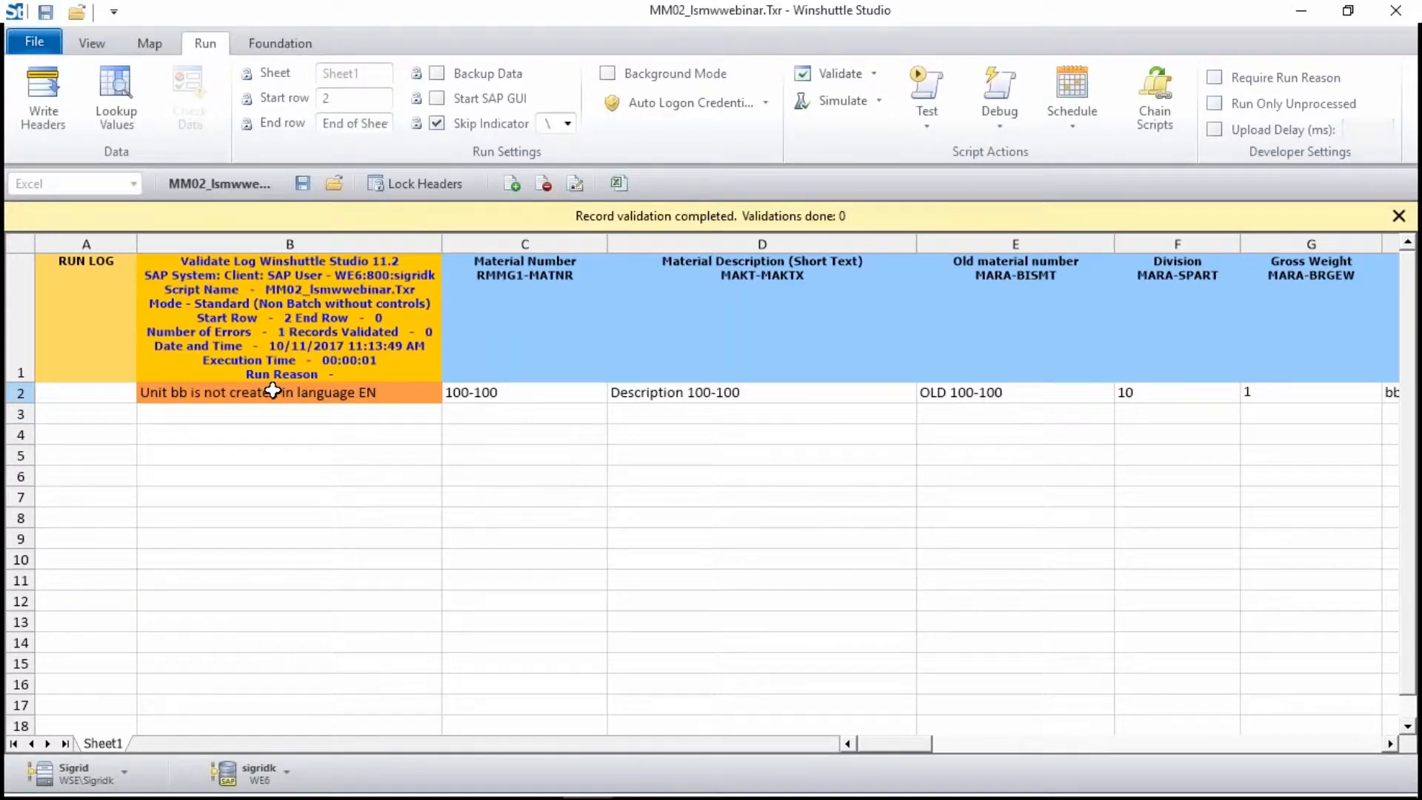
click(273, 391)
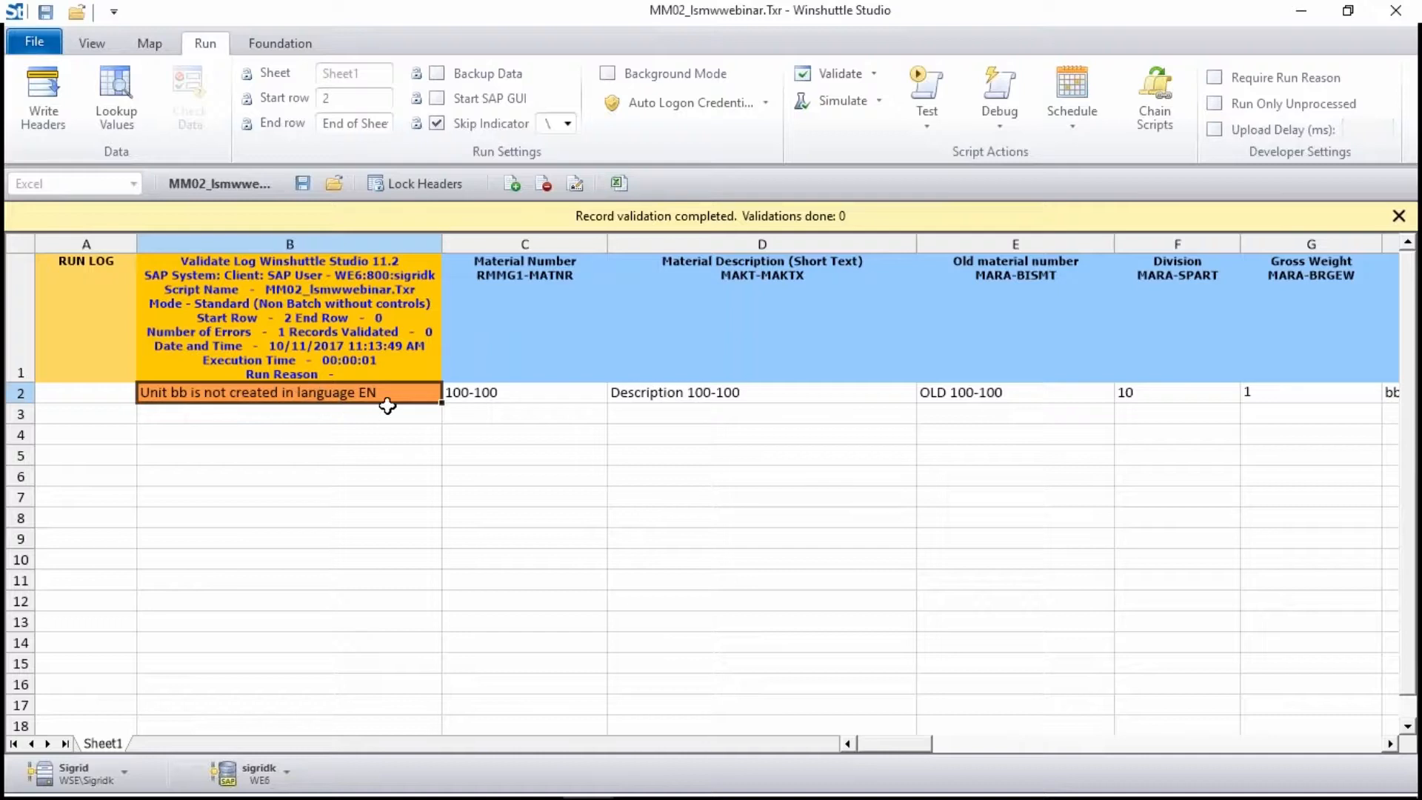
Step: Look up the allowed weight units in SAP and overwrite the Weight Unit in H2 with LB
click(1389, 743)
click(1389, 743)
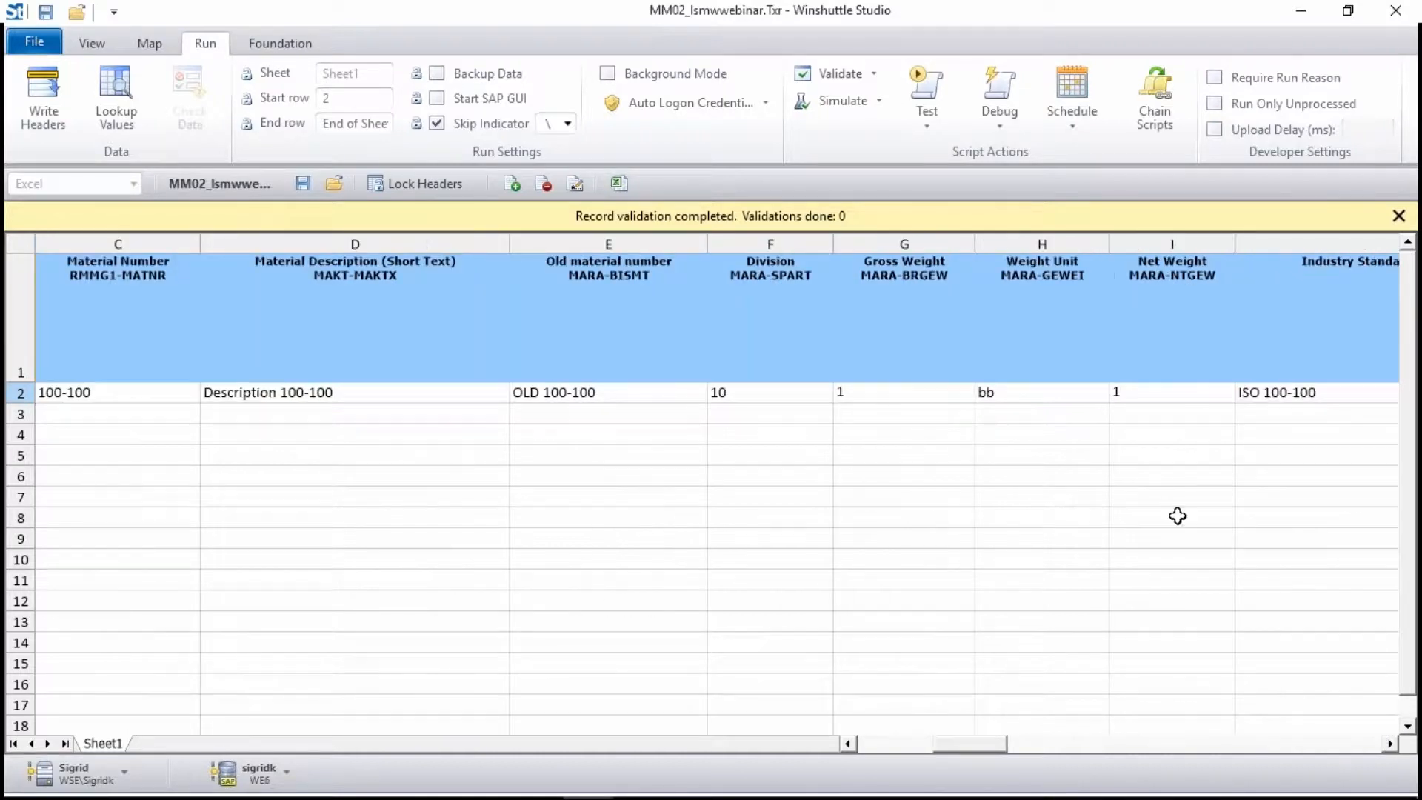
click(1031, 398)
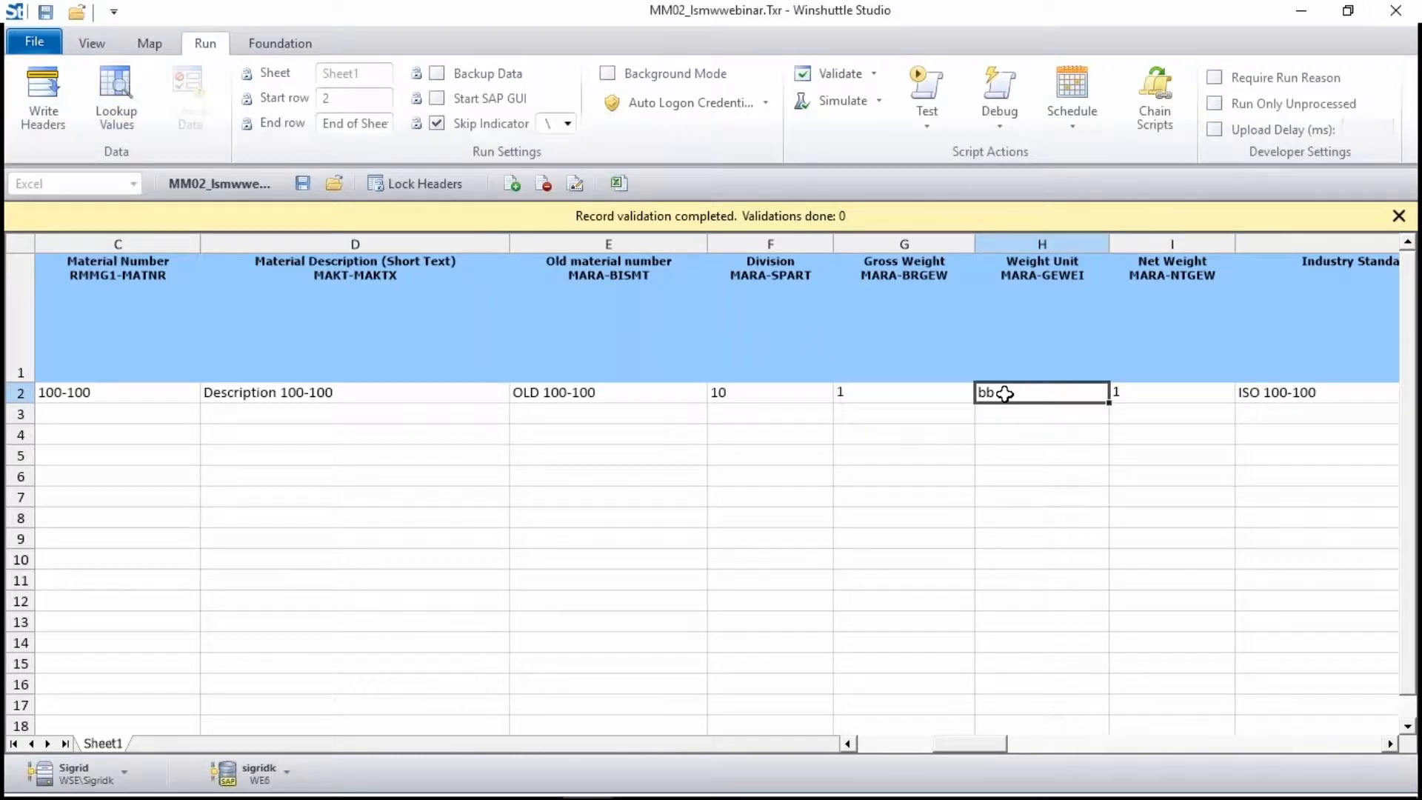
click(115, 94)
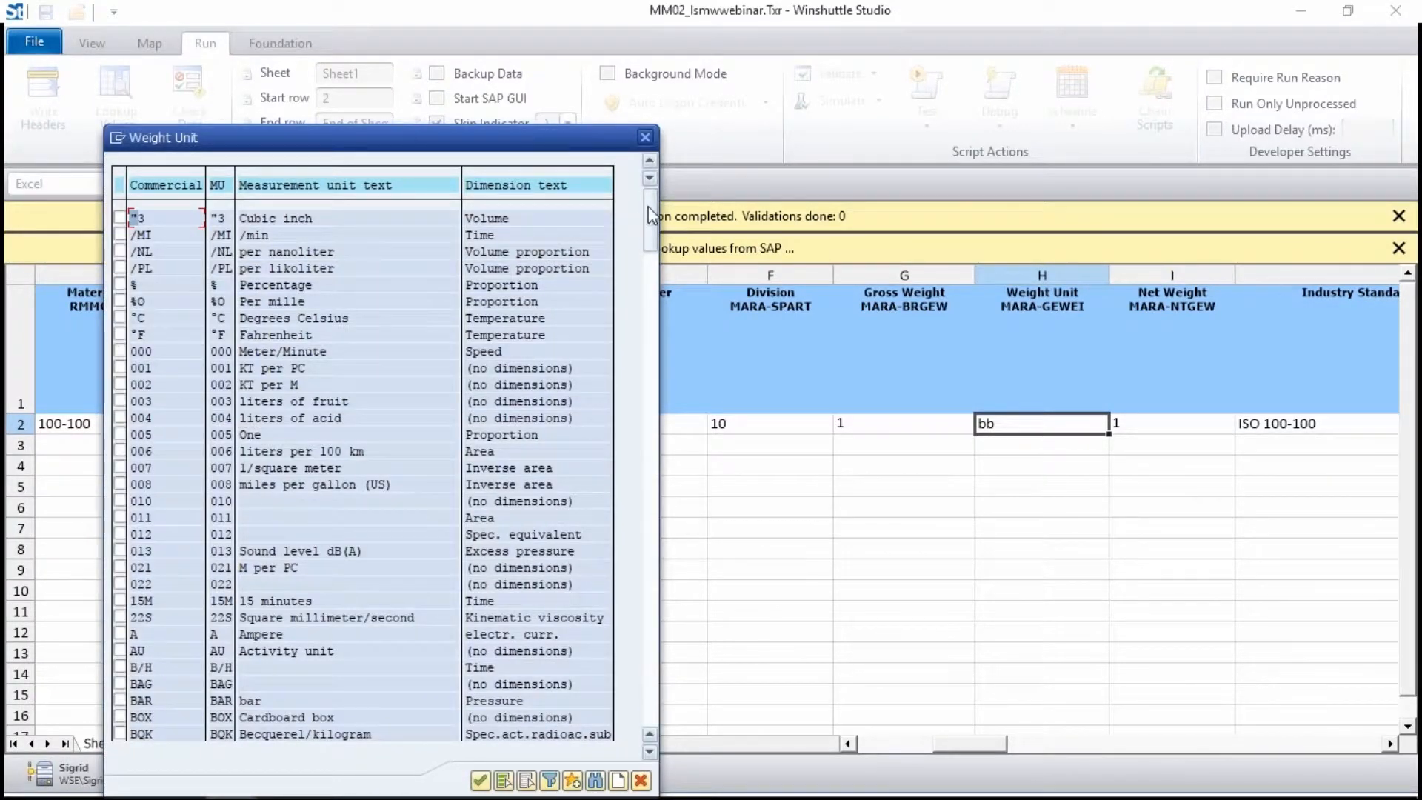
drag(649, 219, 643, 483)
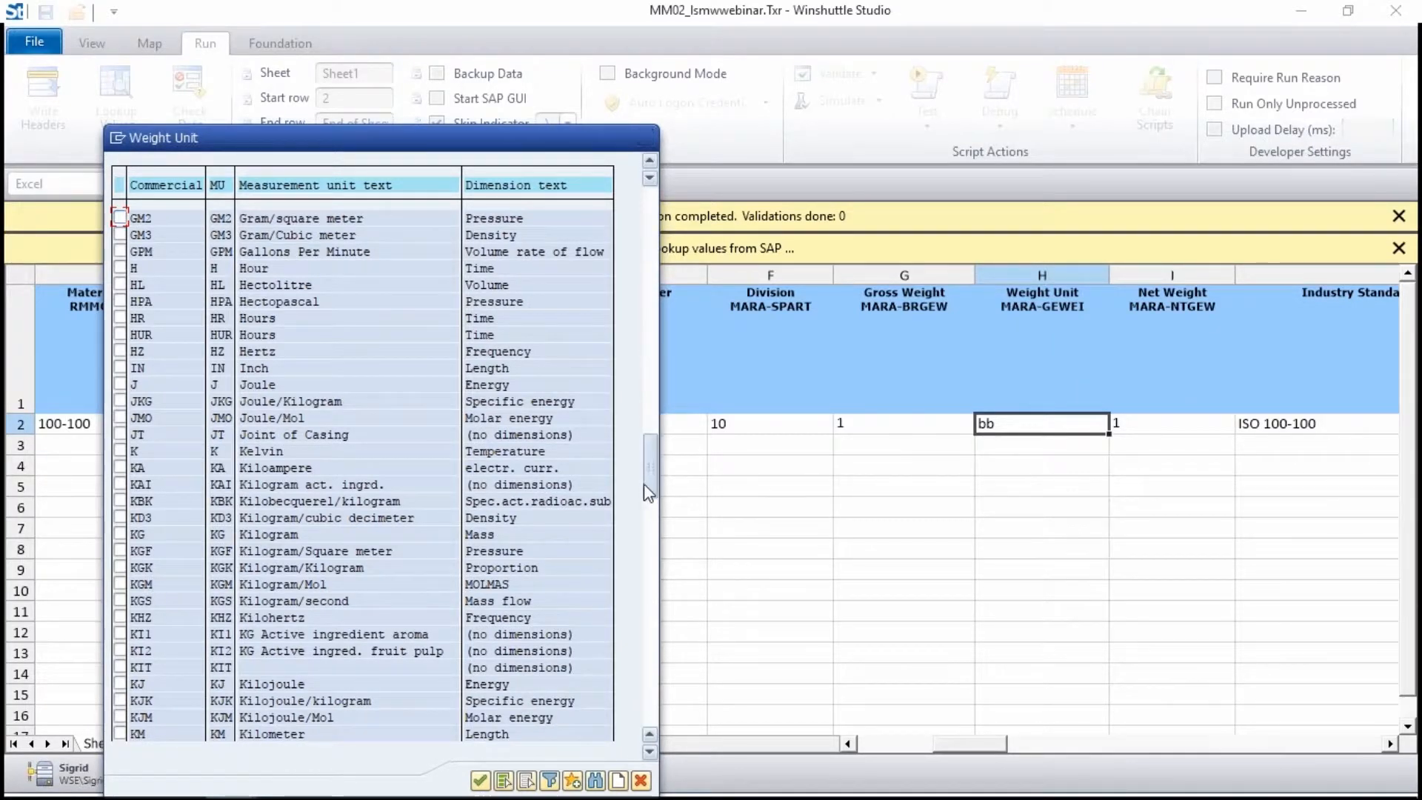
click(480, 780)
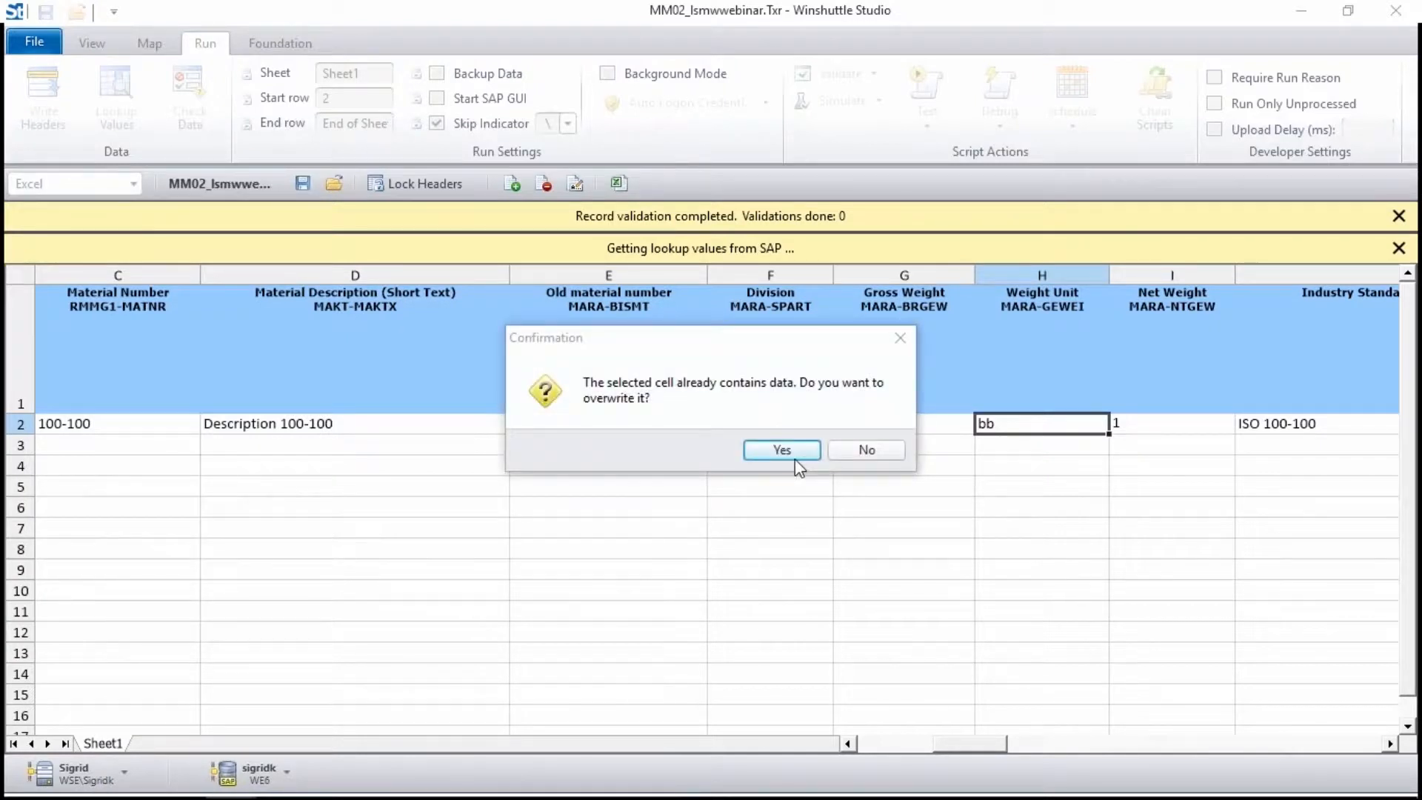
click(797, 453)
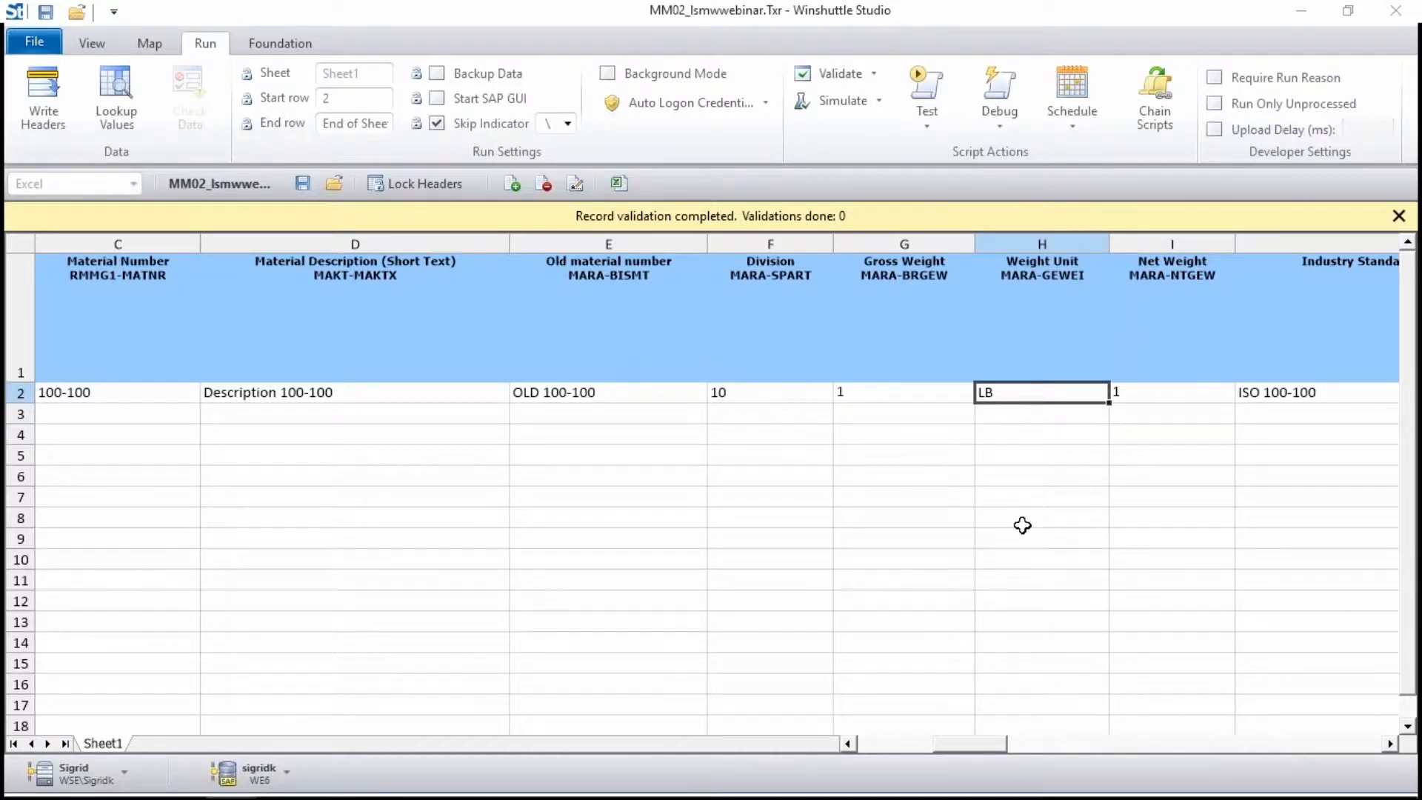
Step: Resize the mapped data columns from C onward to one uniform width, and return to the field mapping view
drag(1389, 743, 1390, 740)
drag(739, 242, 446, 257)
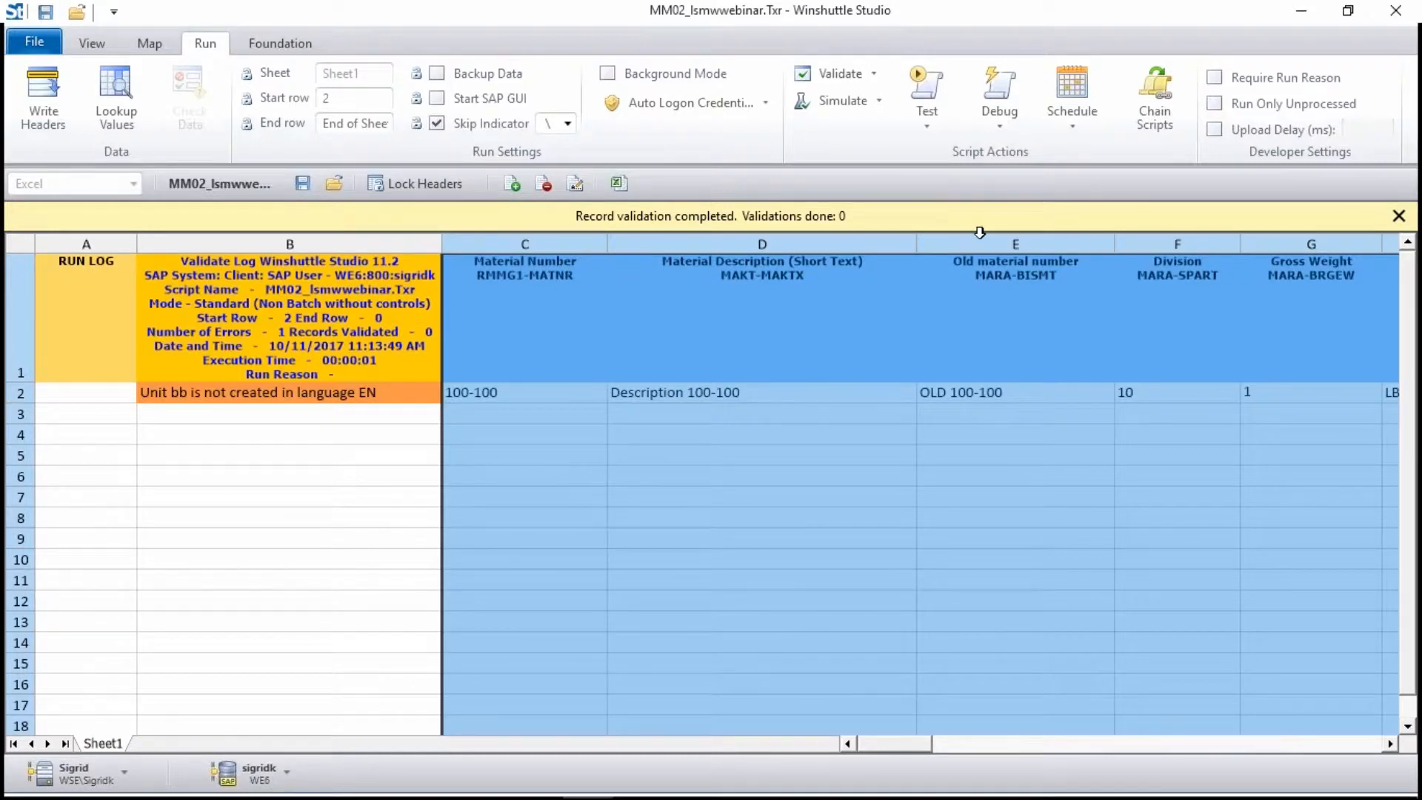
drag(916, 245, 864, 251)
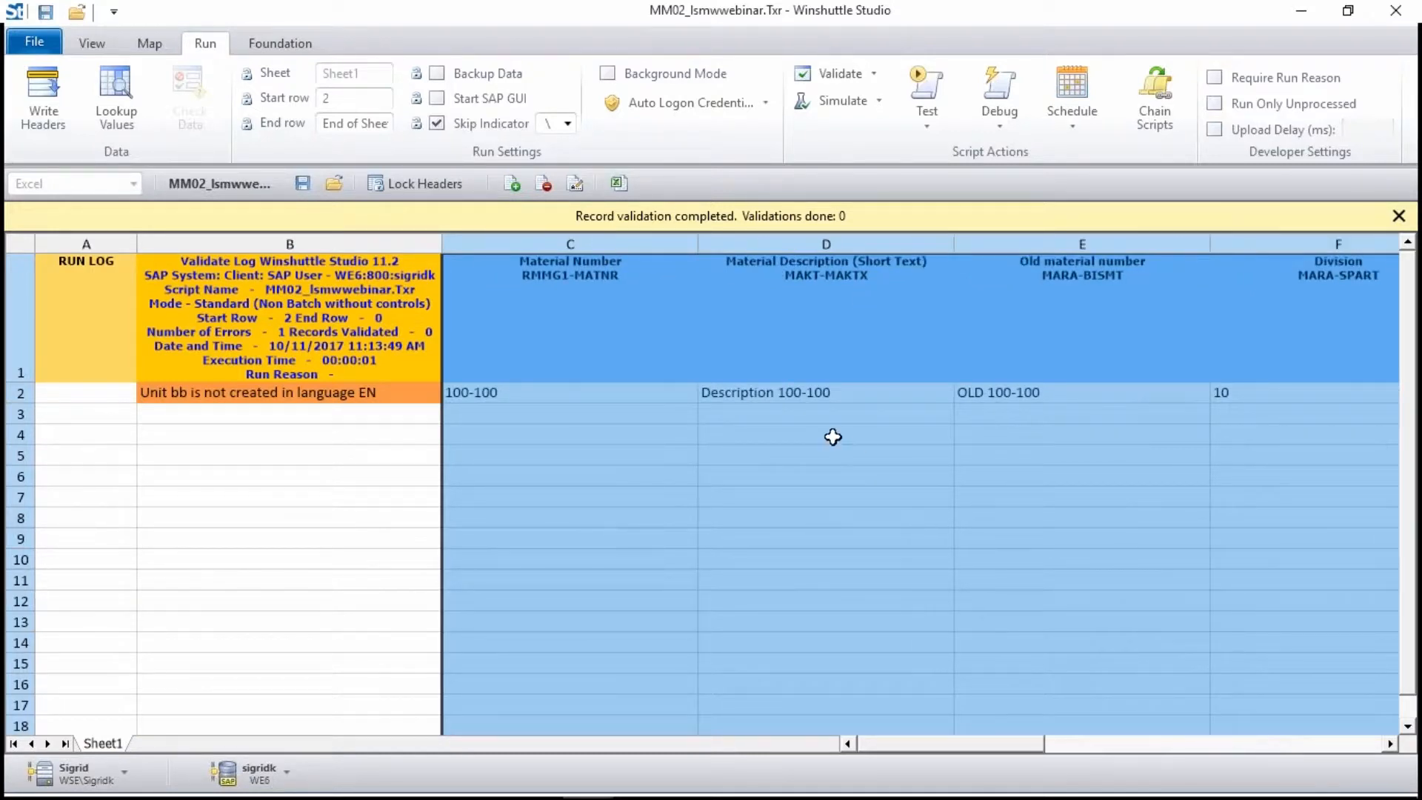
click(841, 352)
click(549, 405)
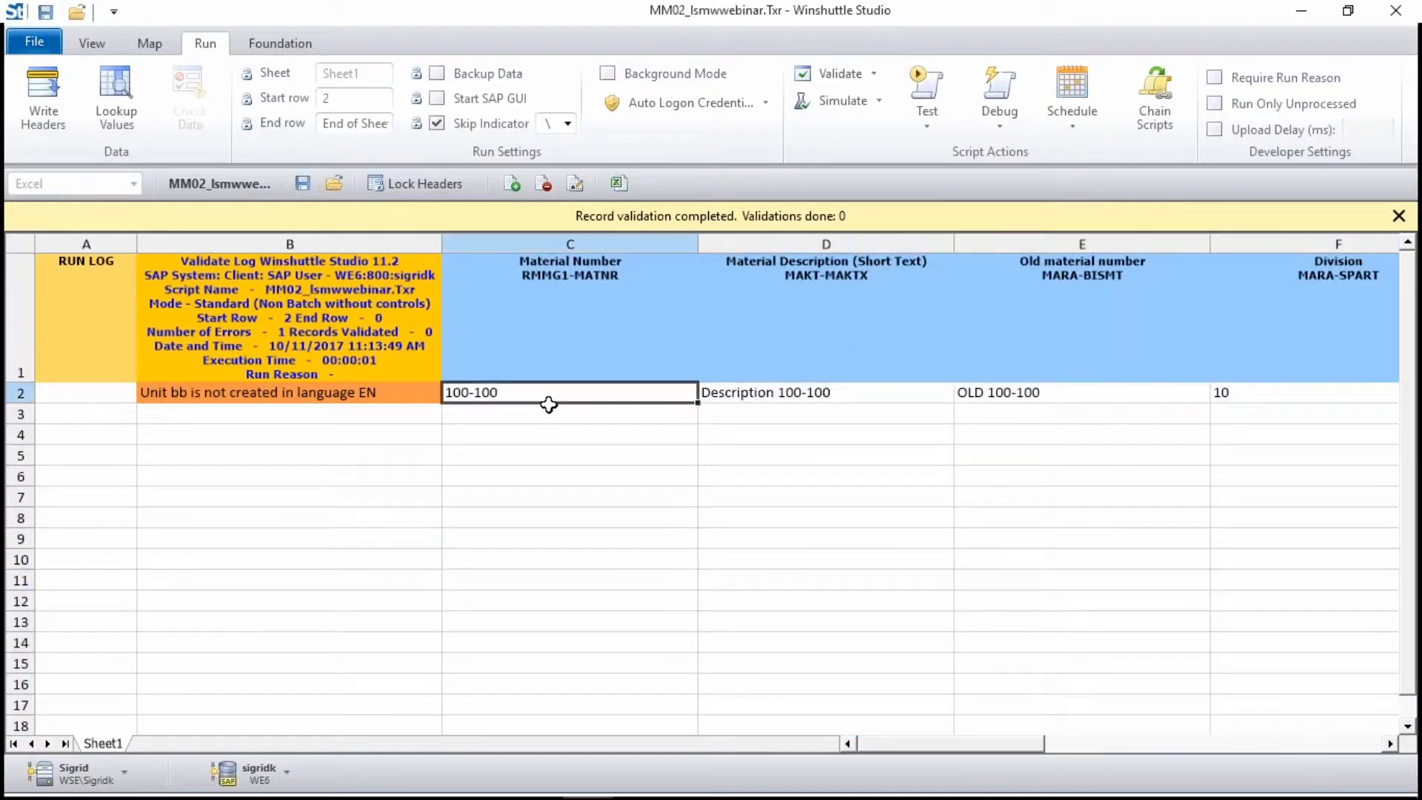
click(150, 43)
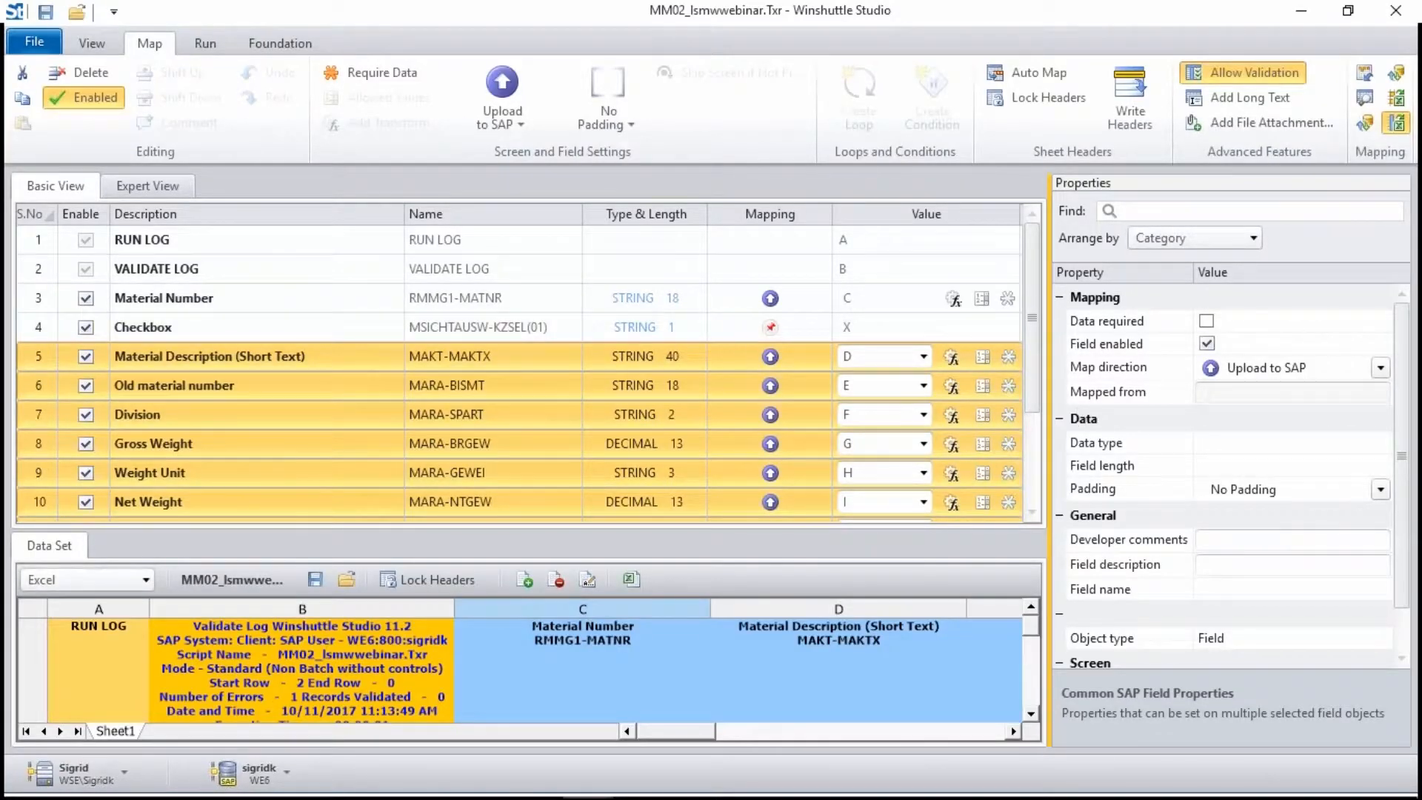
Step: Mark the Material Number and Material Description (Short Text) fields as requiring data
click(923, 306)
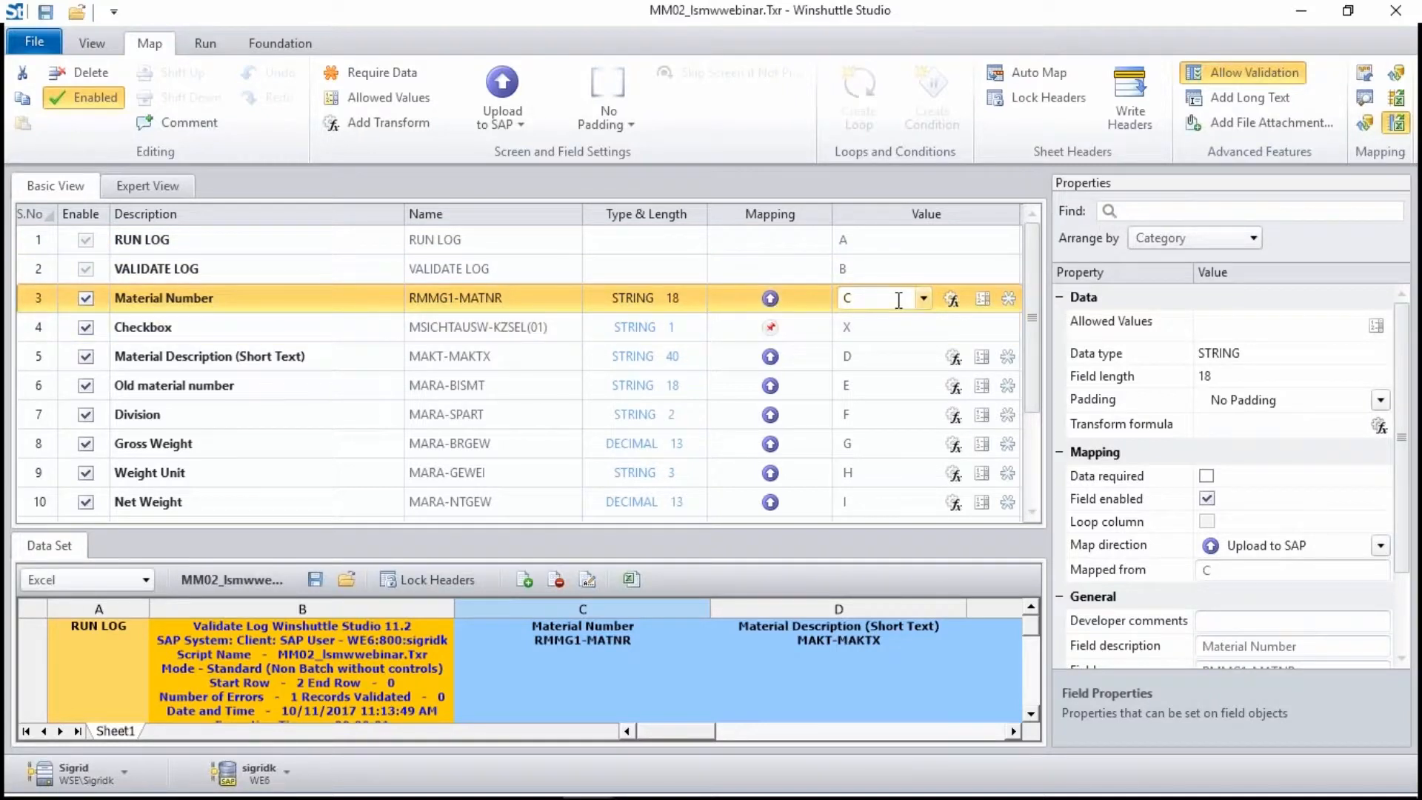
click(1205, 477)
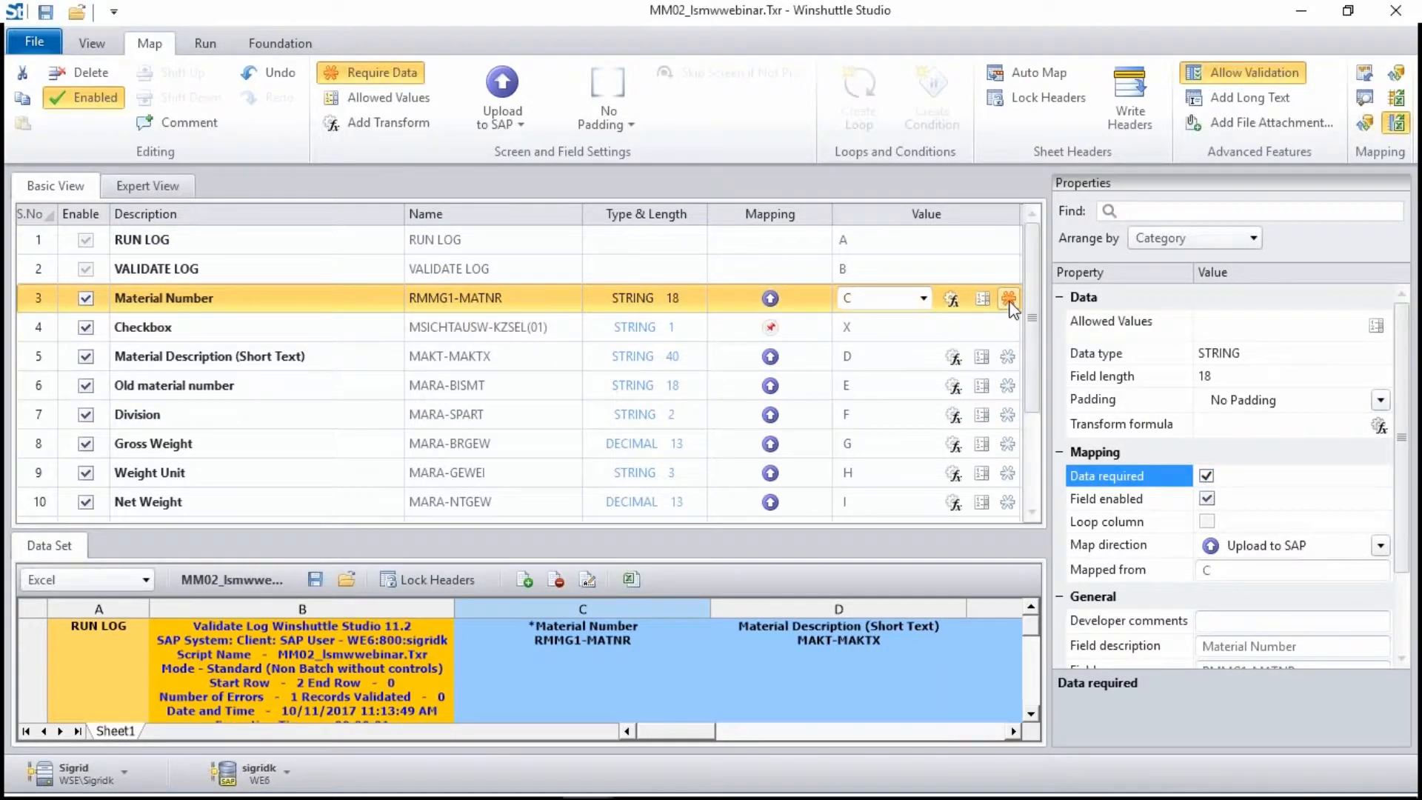
click(1006, 361)
click(1007, 360)
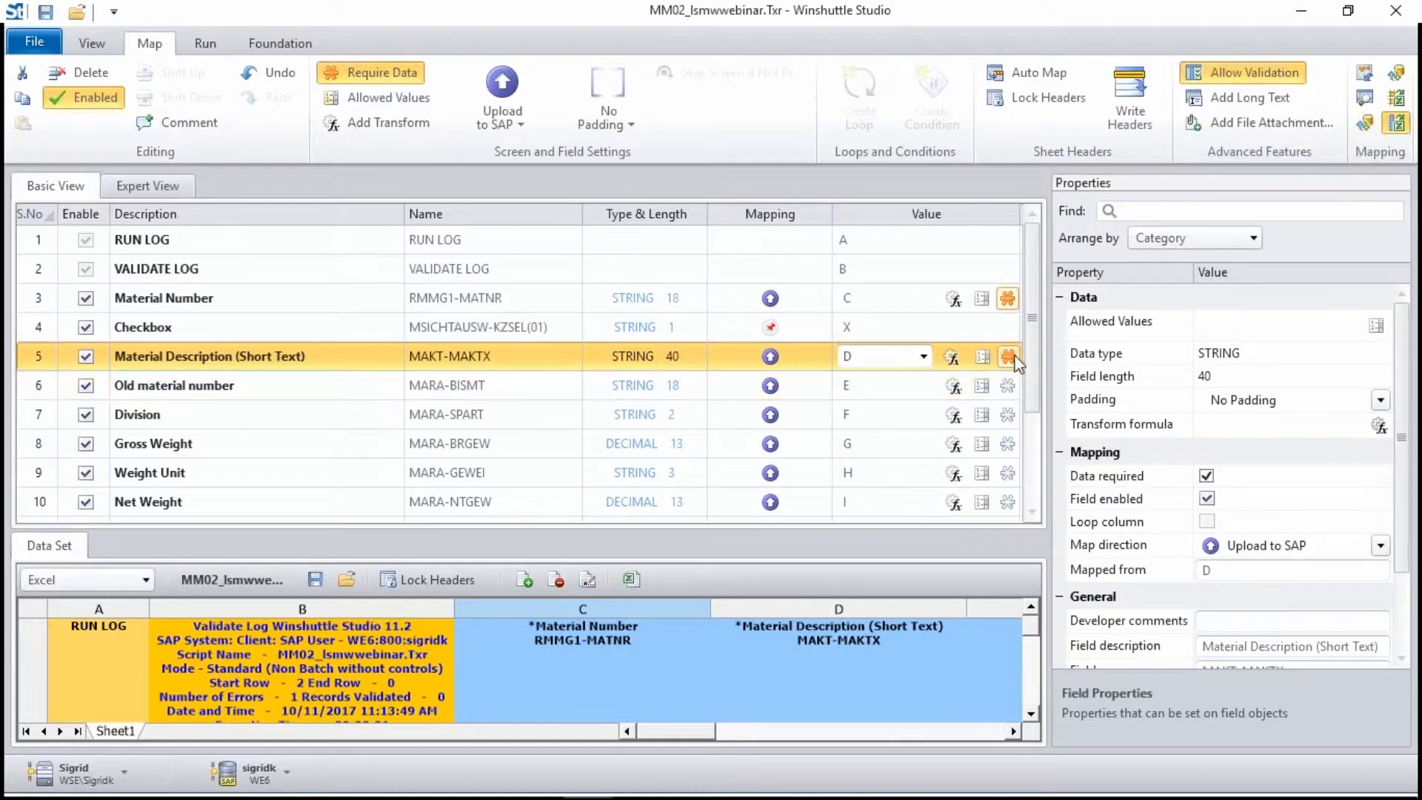
Step: Mark the Gross Weight, Weight Unit and Net Weight fields as requiring data
scroll(992, 416, down, 1)
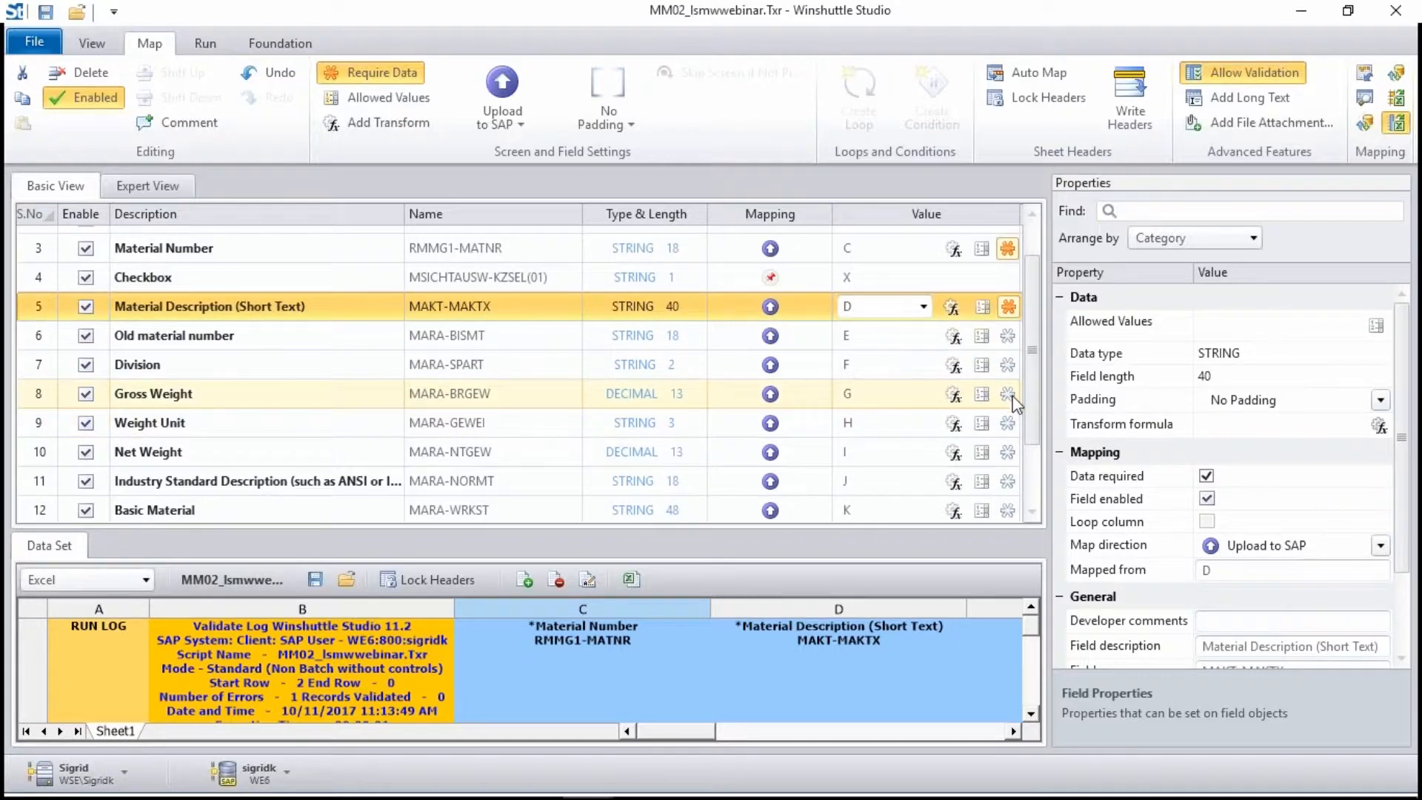
click(1007, 395)
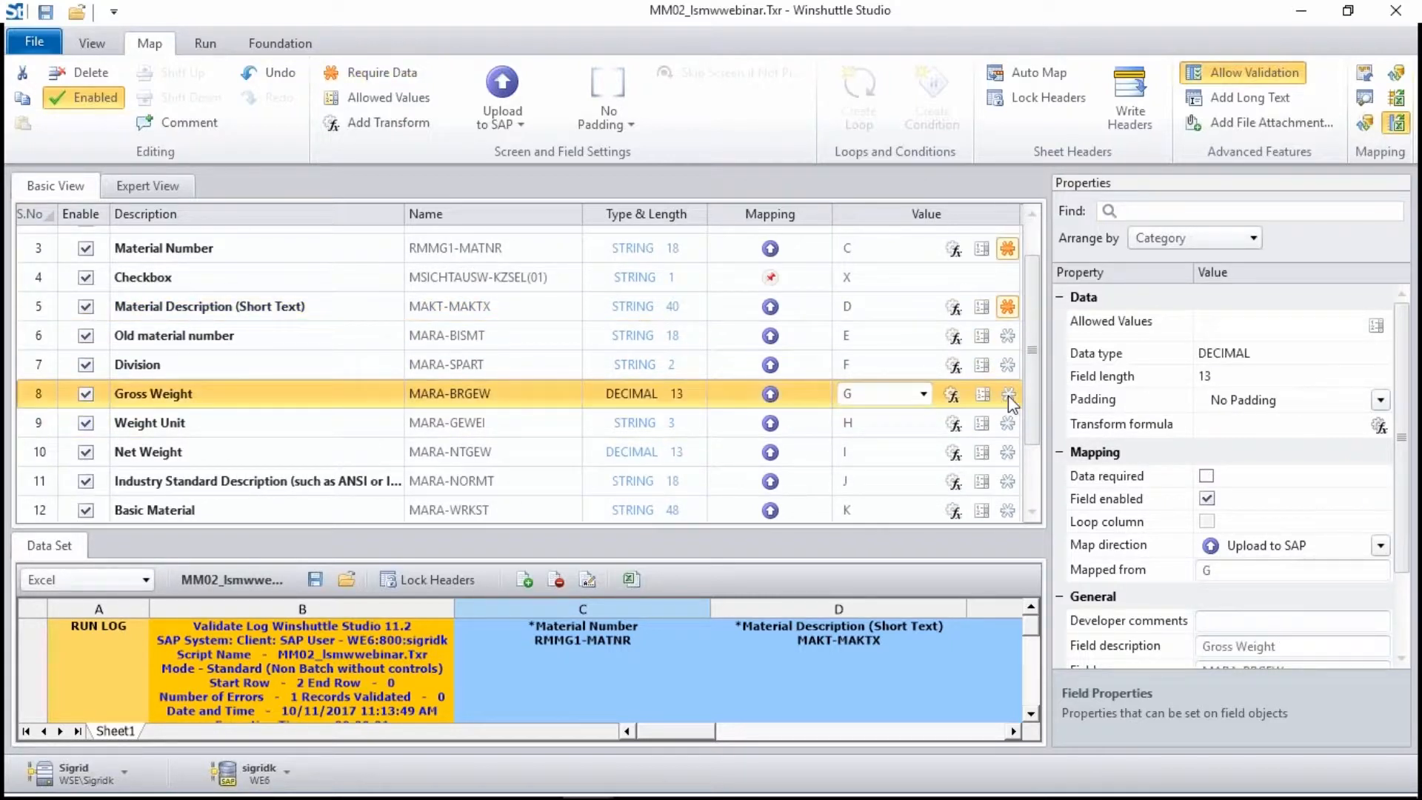
click(1007, 395)
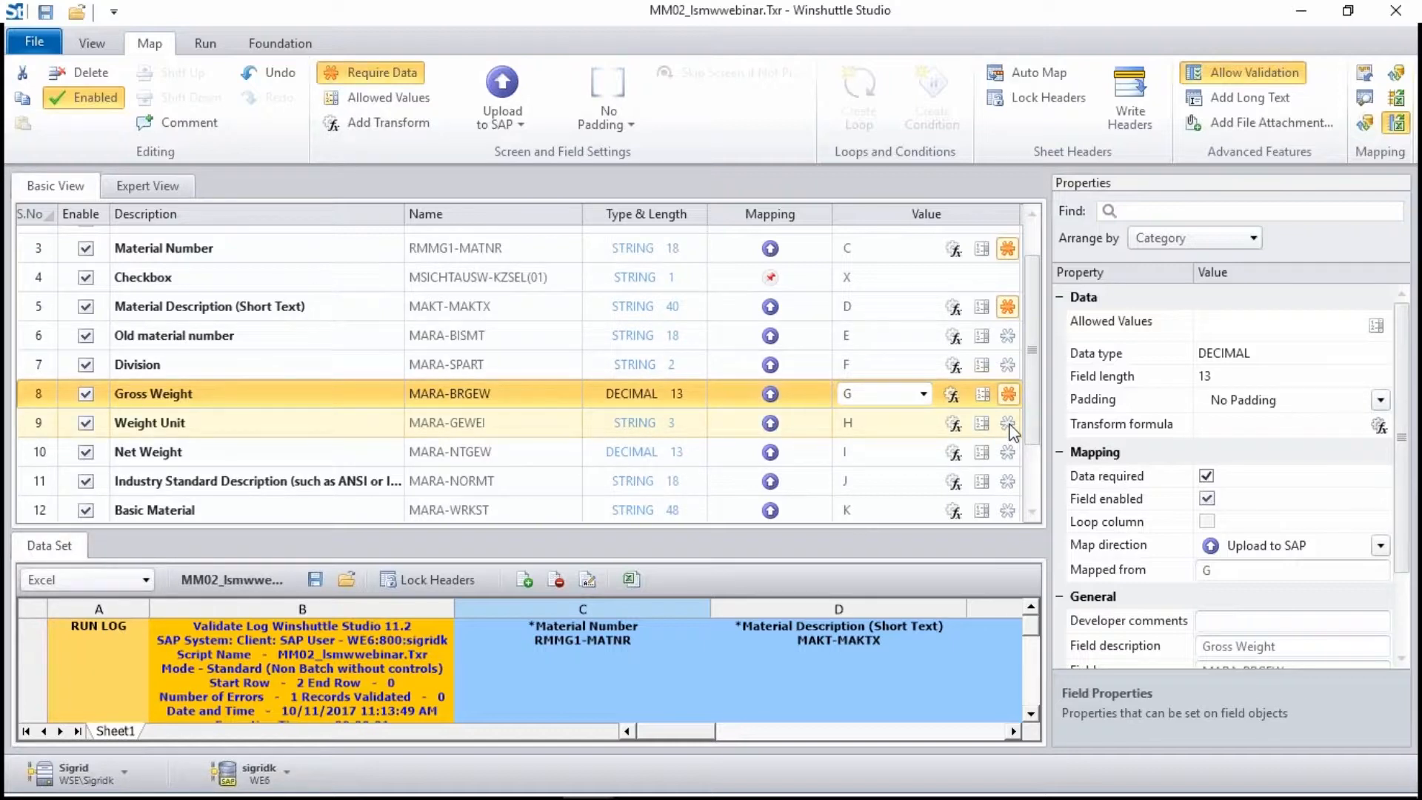
click(1009, 424)
click(1009, 424)
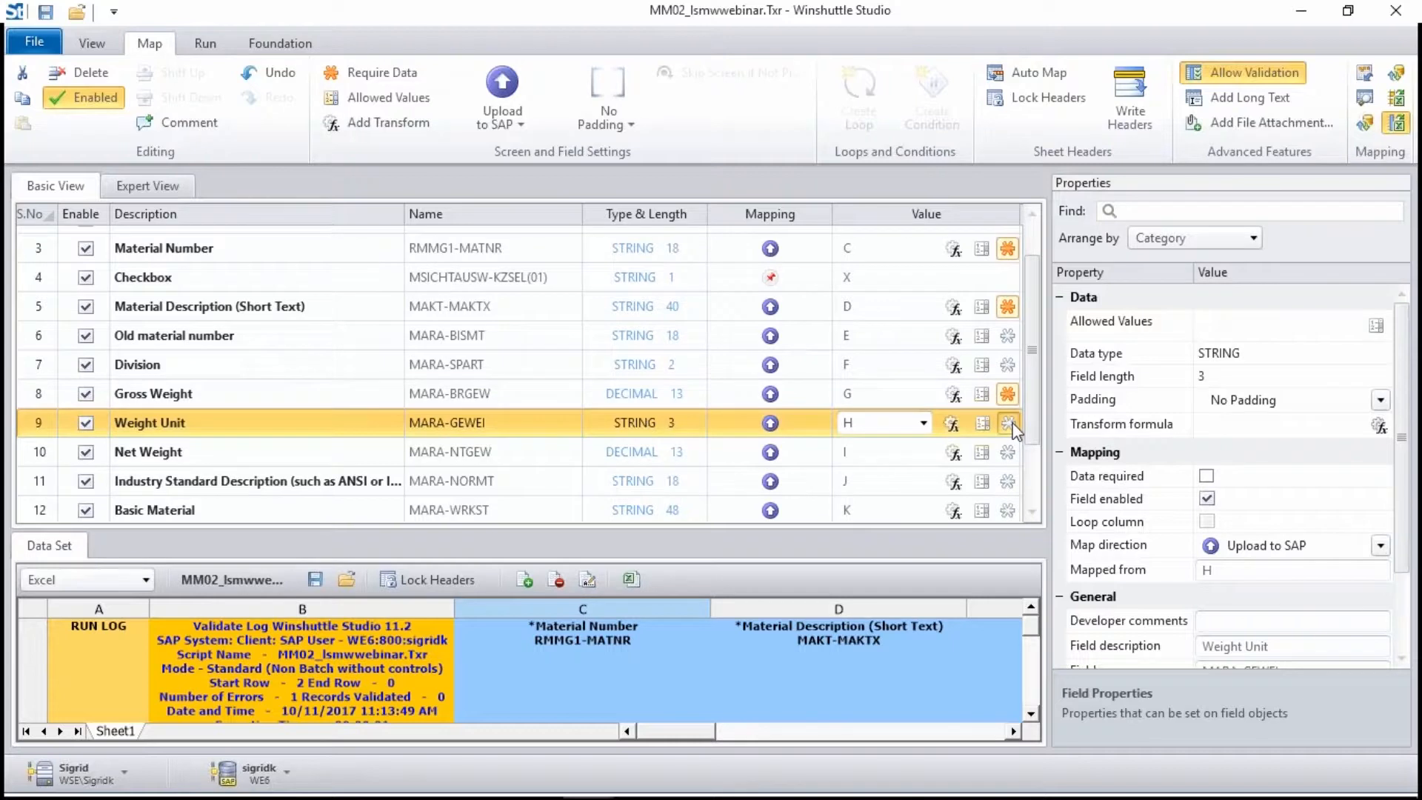
click(1009, 453)
click(1008, 453)
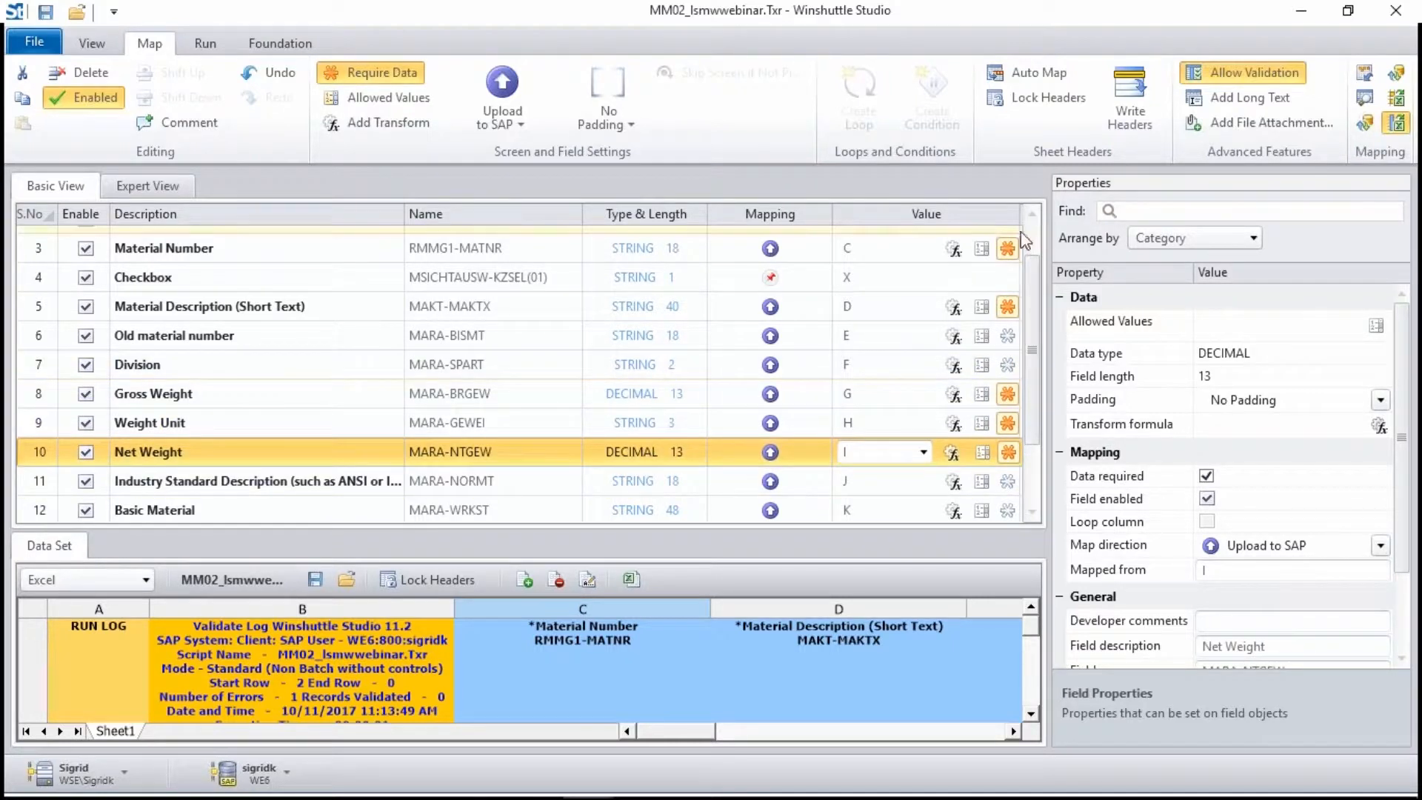
Step: Start an allowed-values rule for the Weight Unit field with the In List operator
click(983, 429)
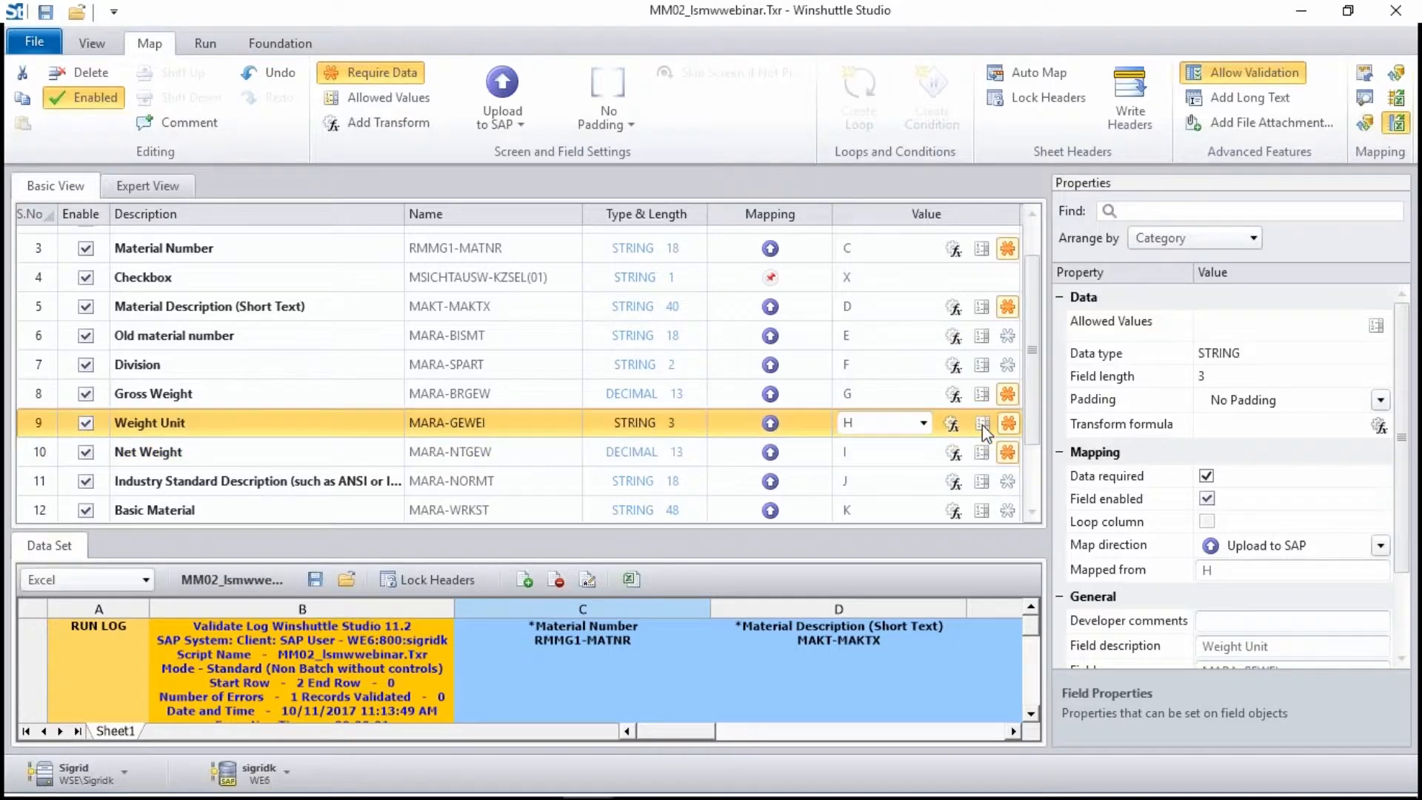
click(983, 429)
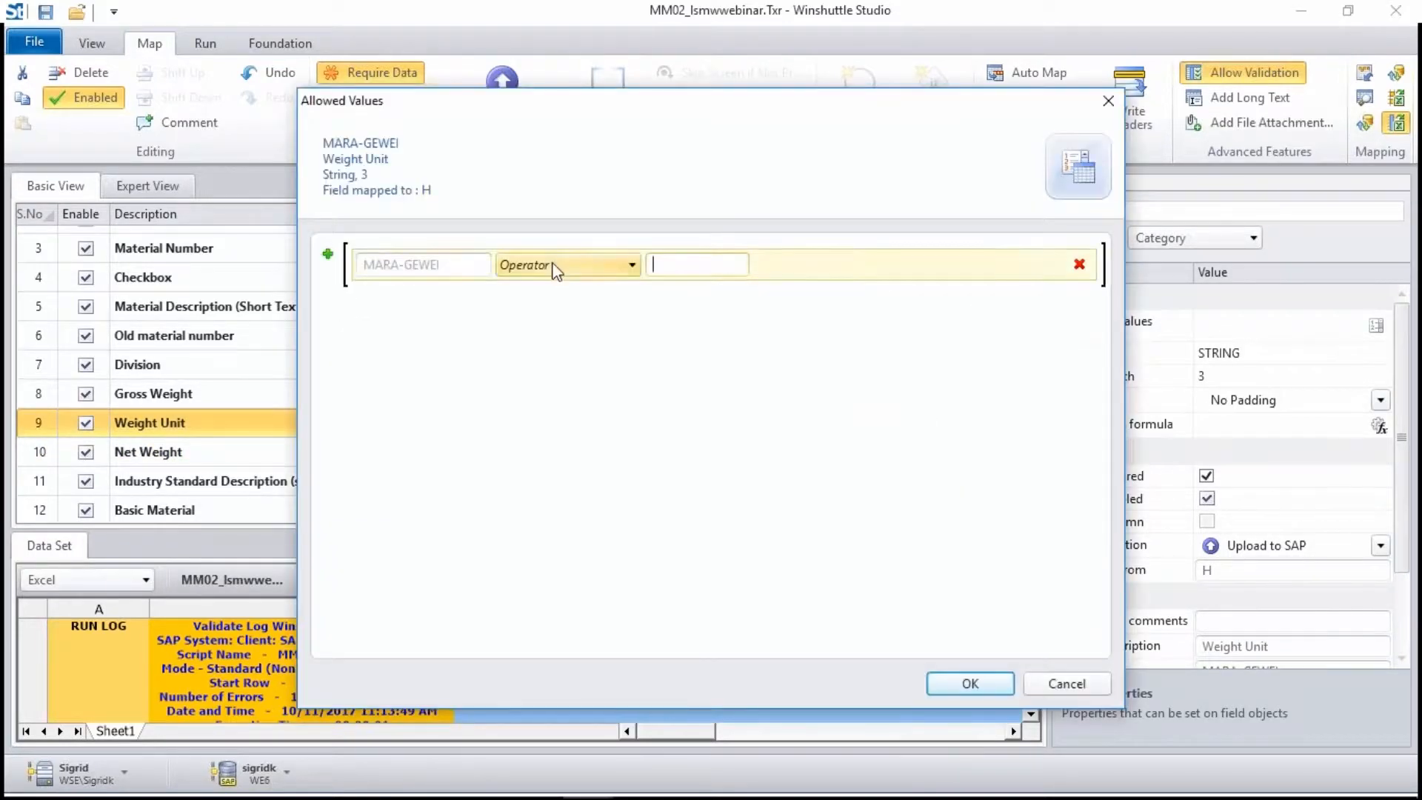
click(563, 271)
scroll(596, 433, down, 1)
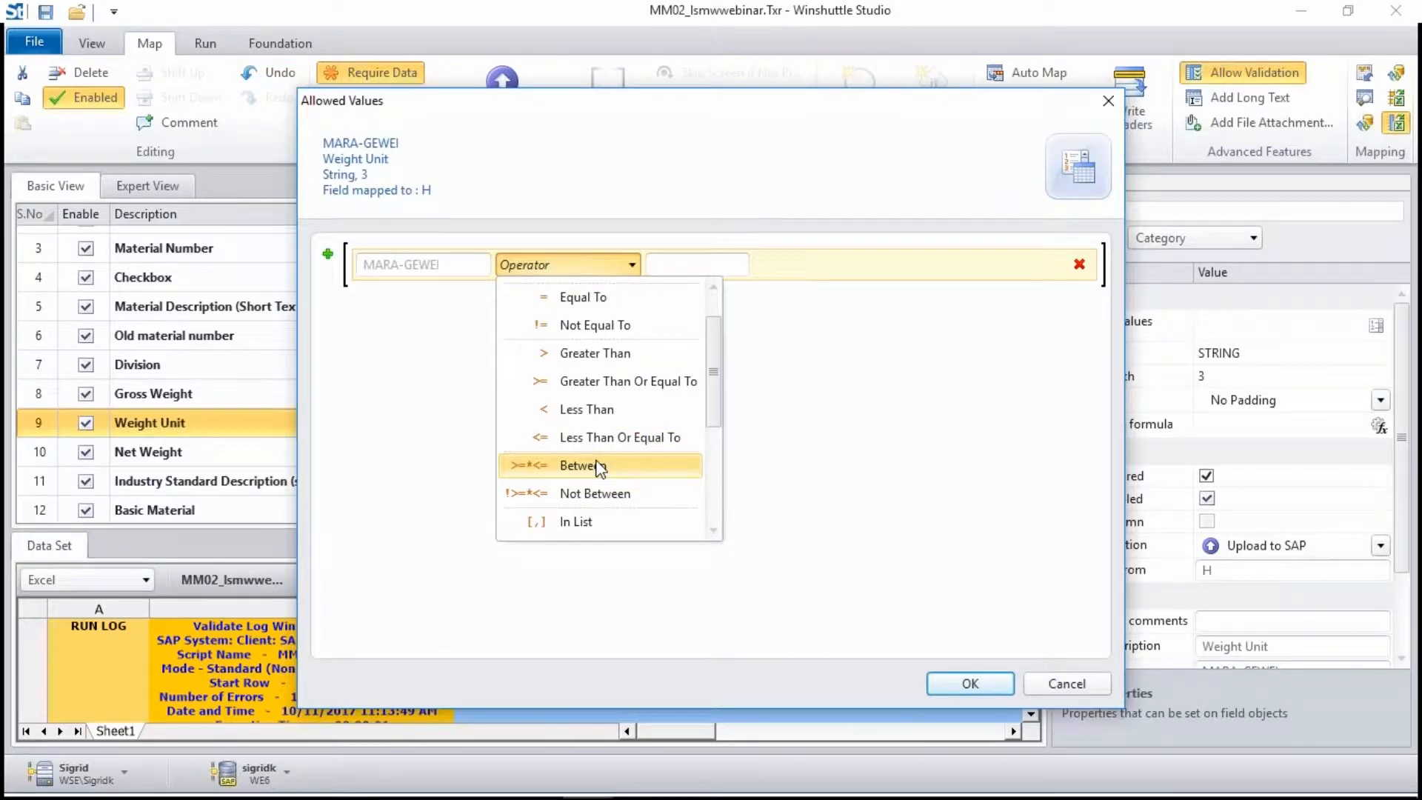
click(607, 523)
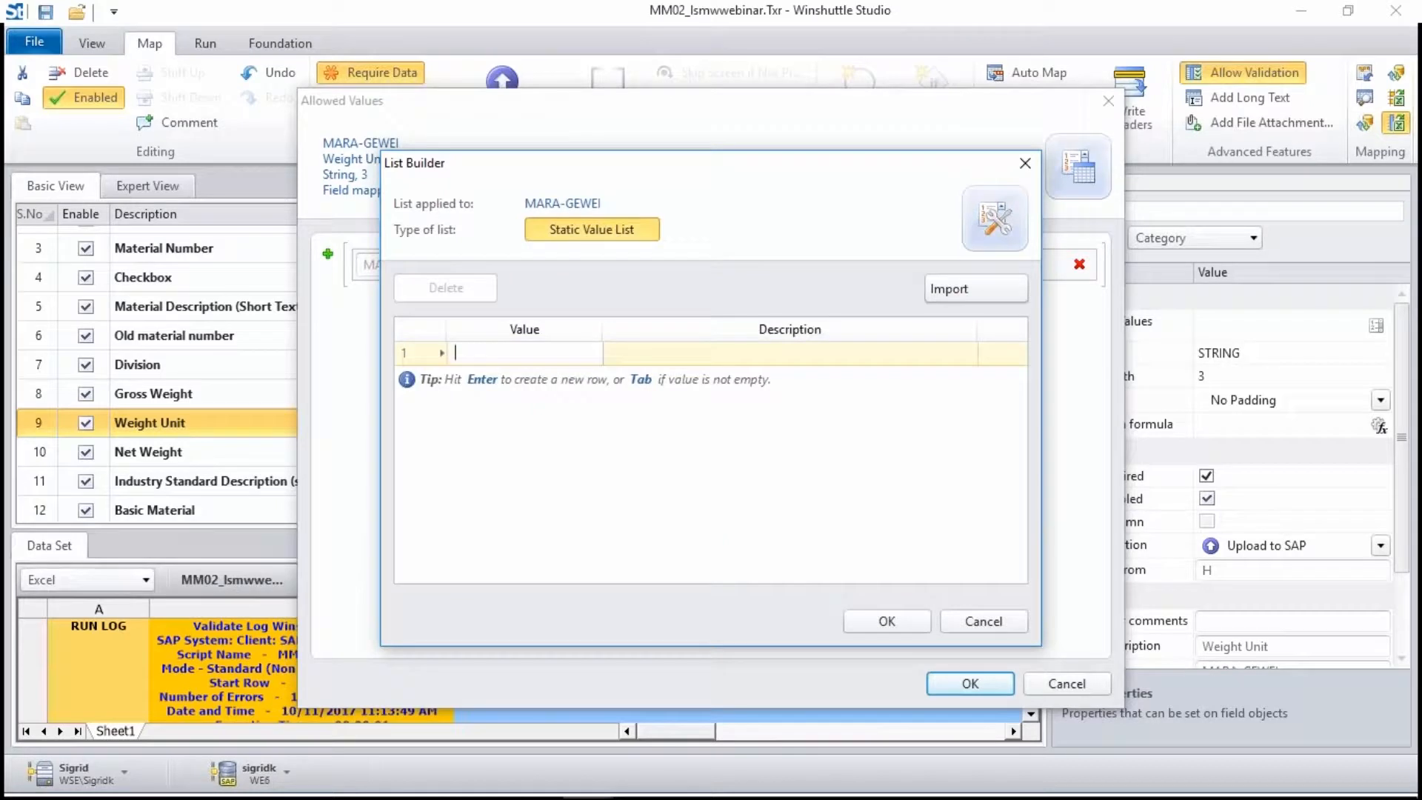
Step: Fill the static value list with LB (pound), G (grams) and KG (kilograms), and apply the allowed-values rule
text(p)
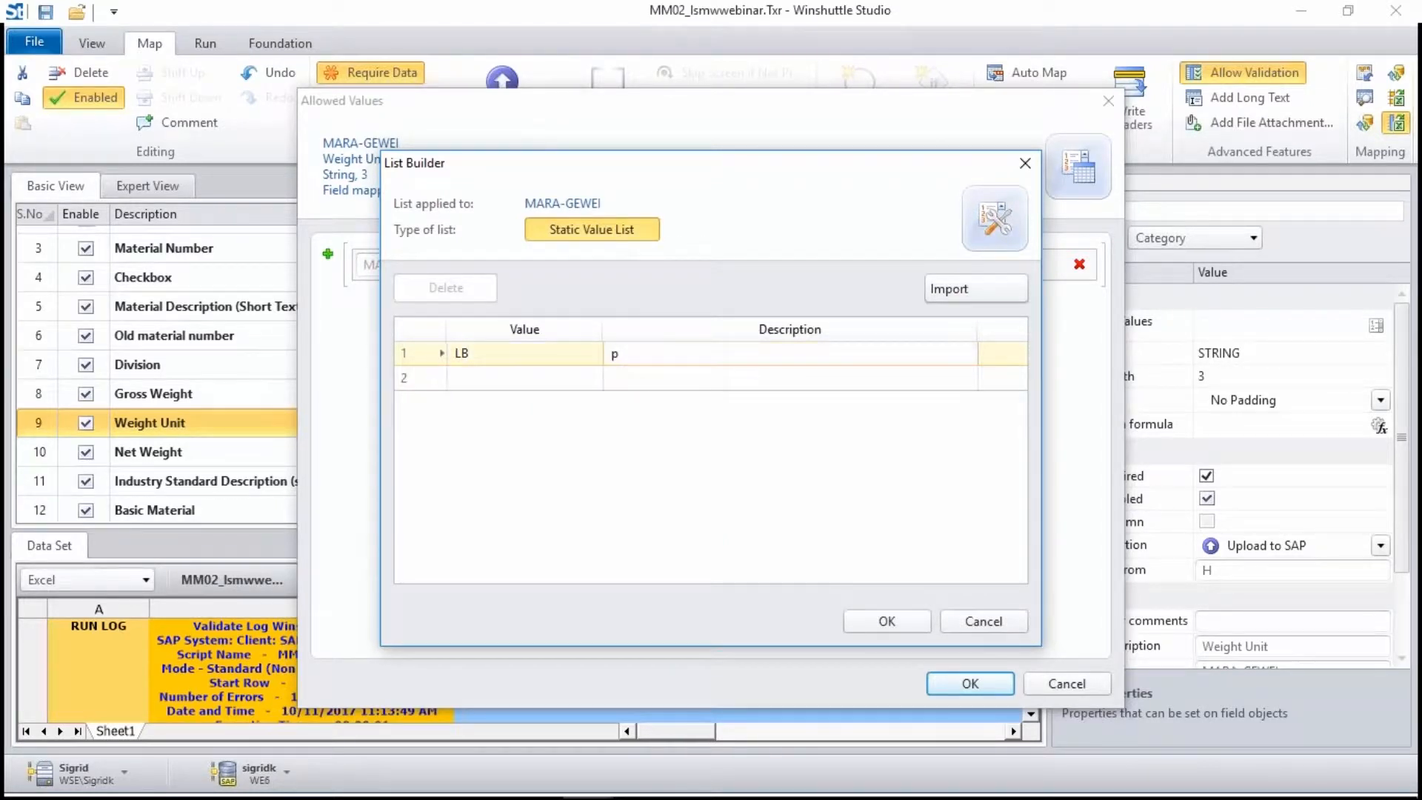
text(ound)
click(529, 377)
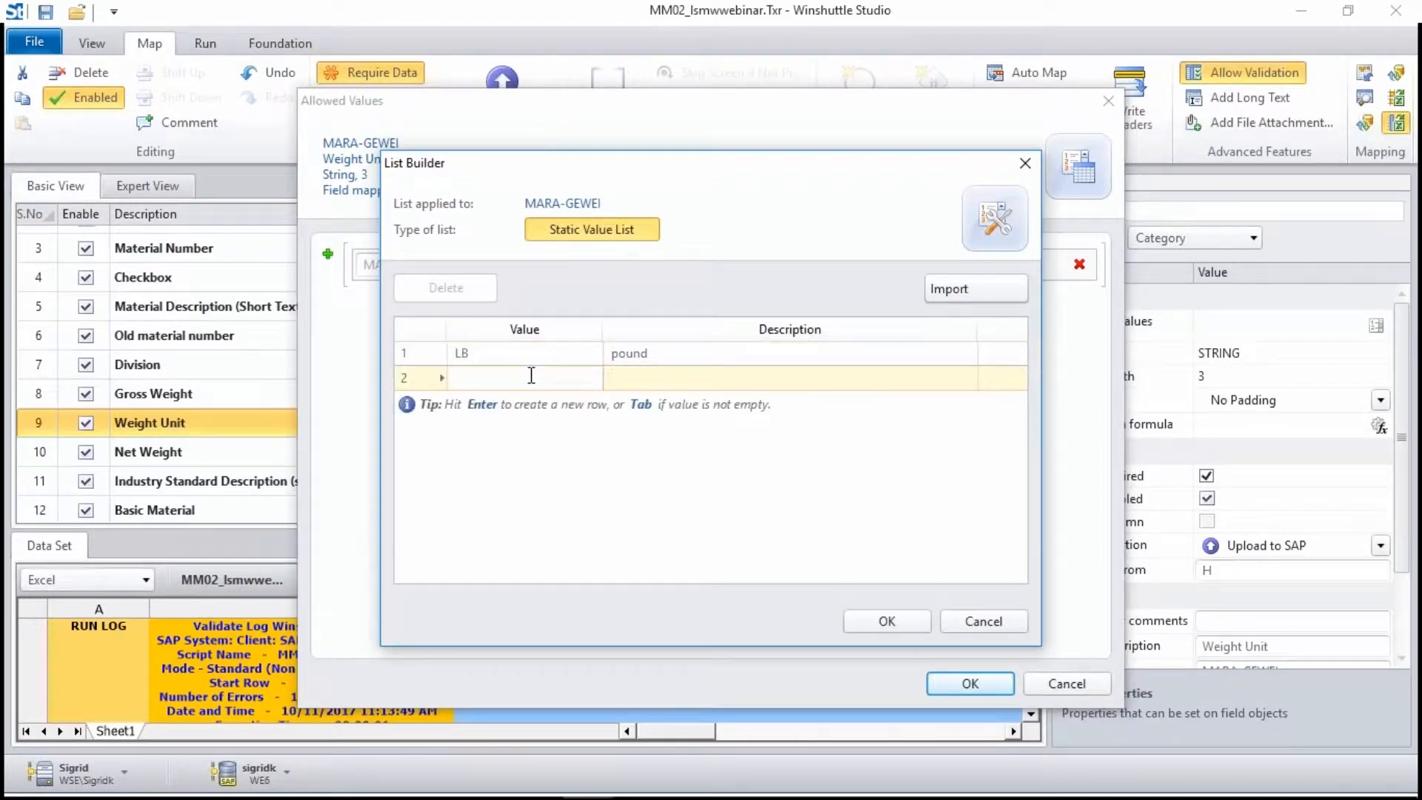
text(grams)
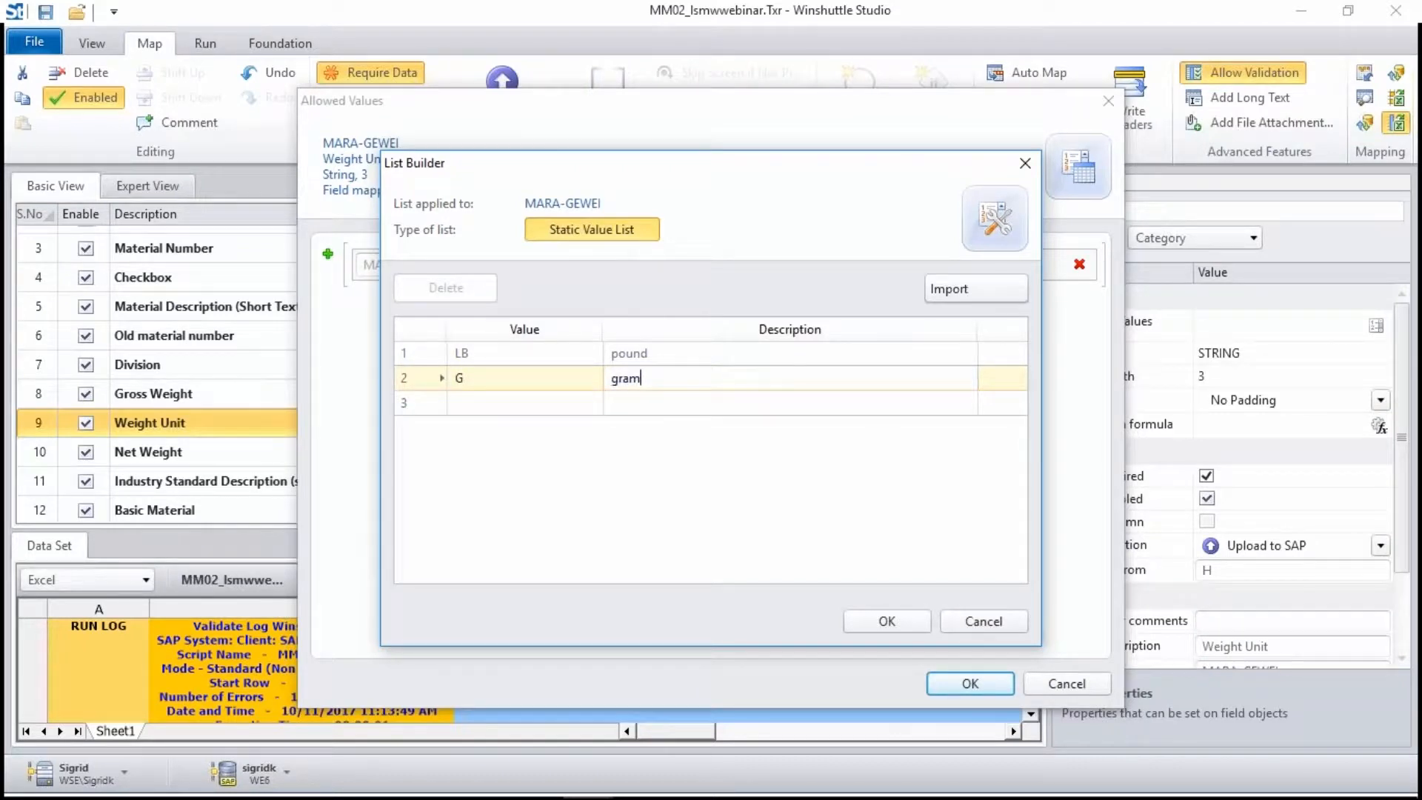
click(509, 405)
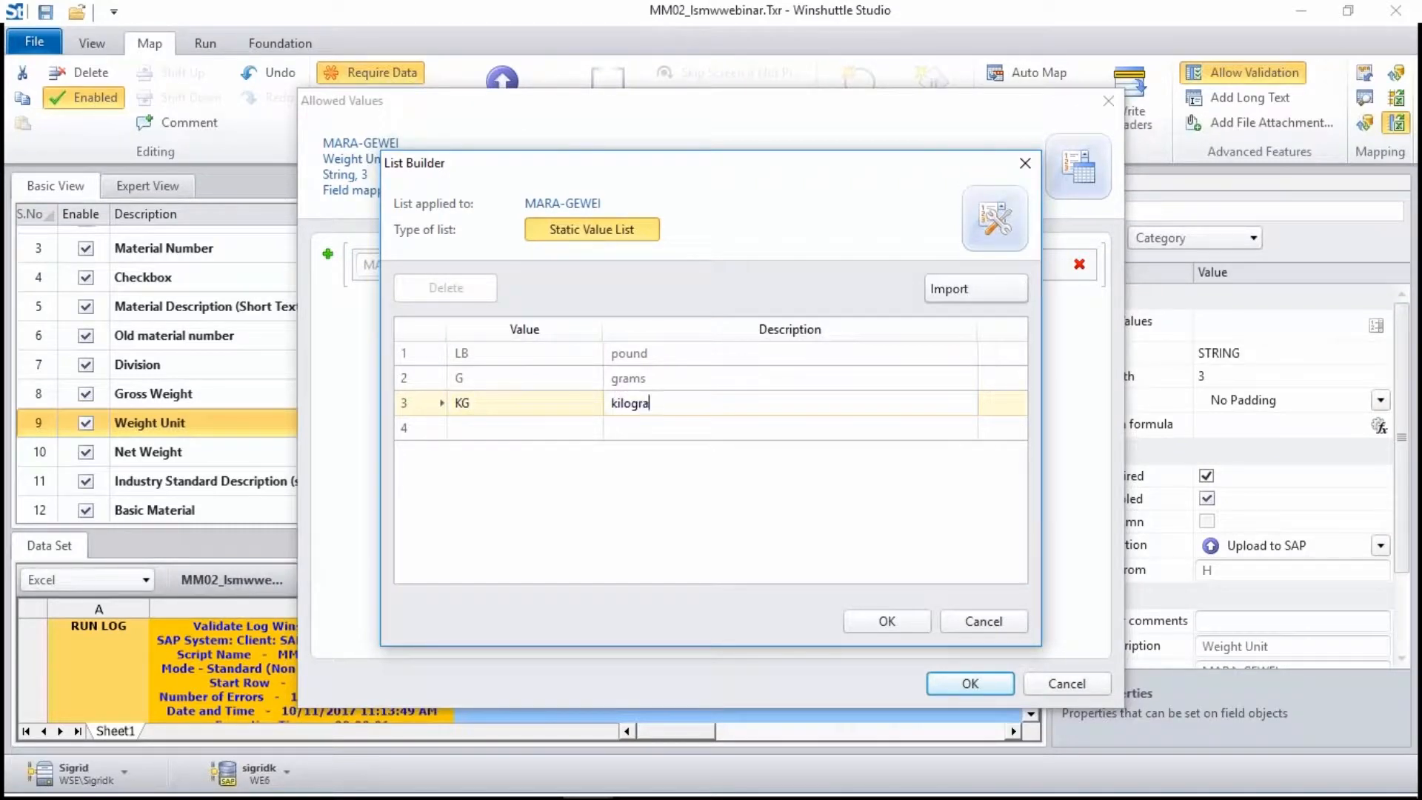
click(905, 624)
click(970, 683)
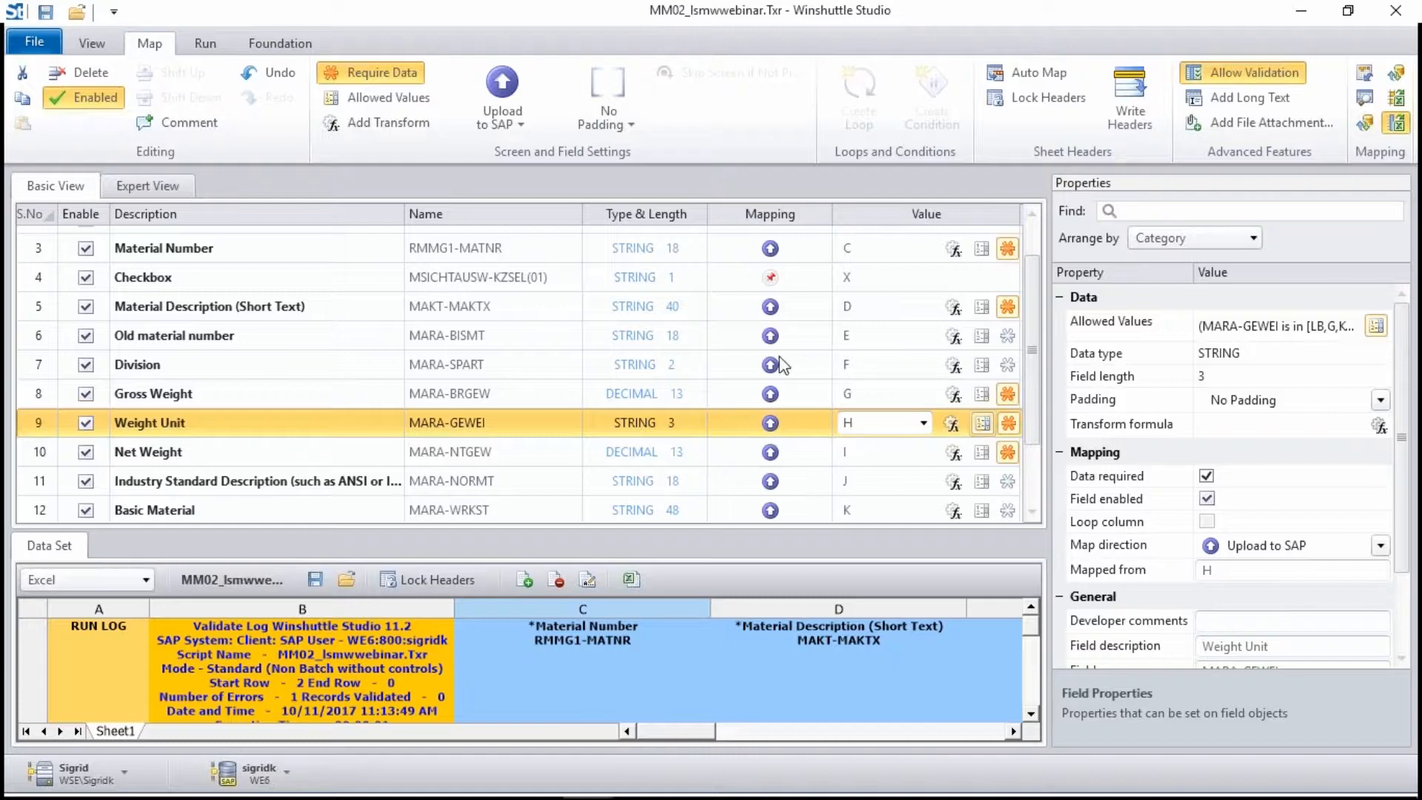
Step: Go to the run view and examine the required-field marking in the Material Number and Material Description headers
click(209, 46)
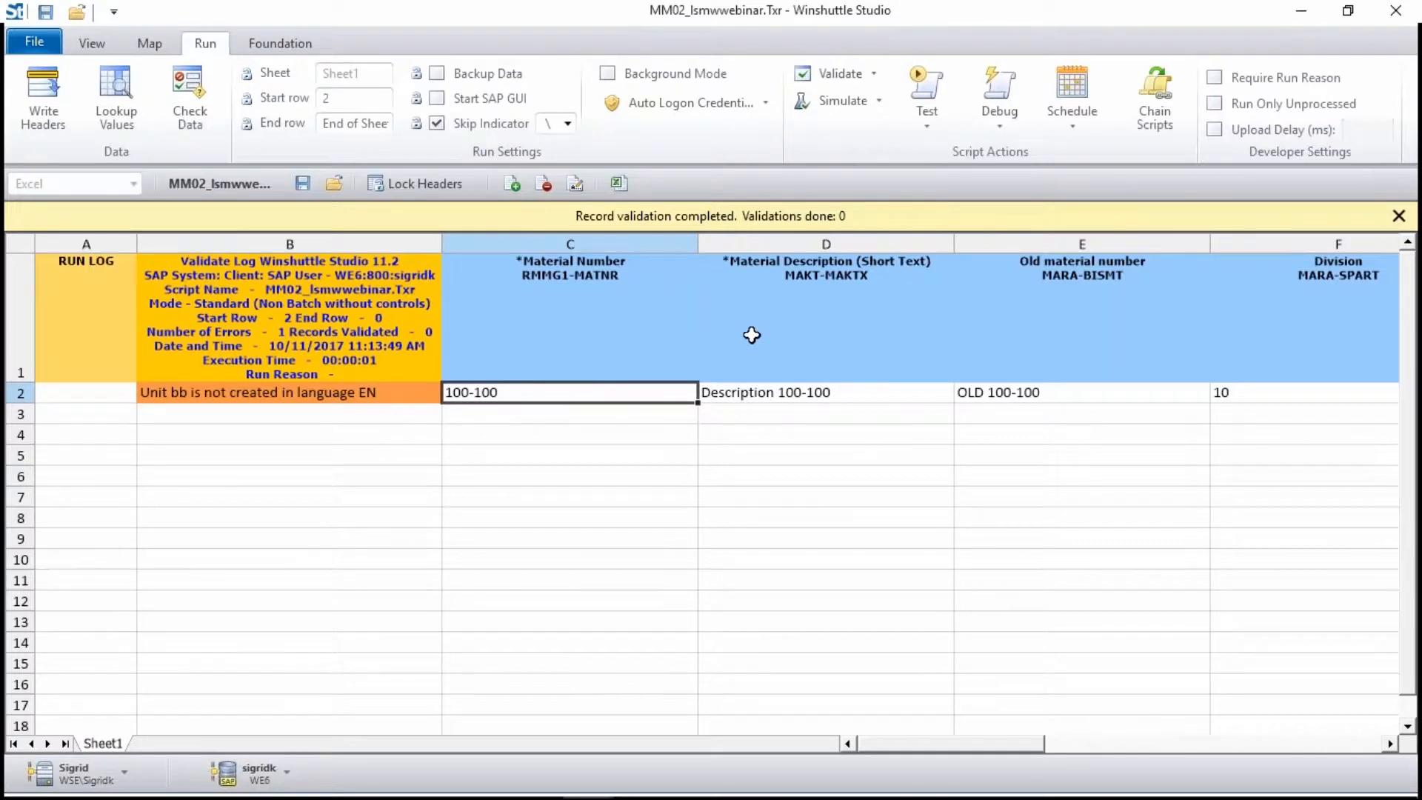
click(793, 309)
click(588, 268)
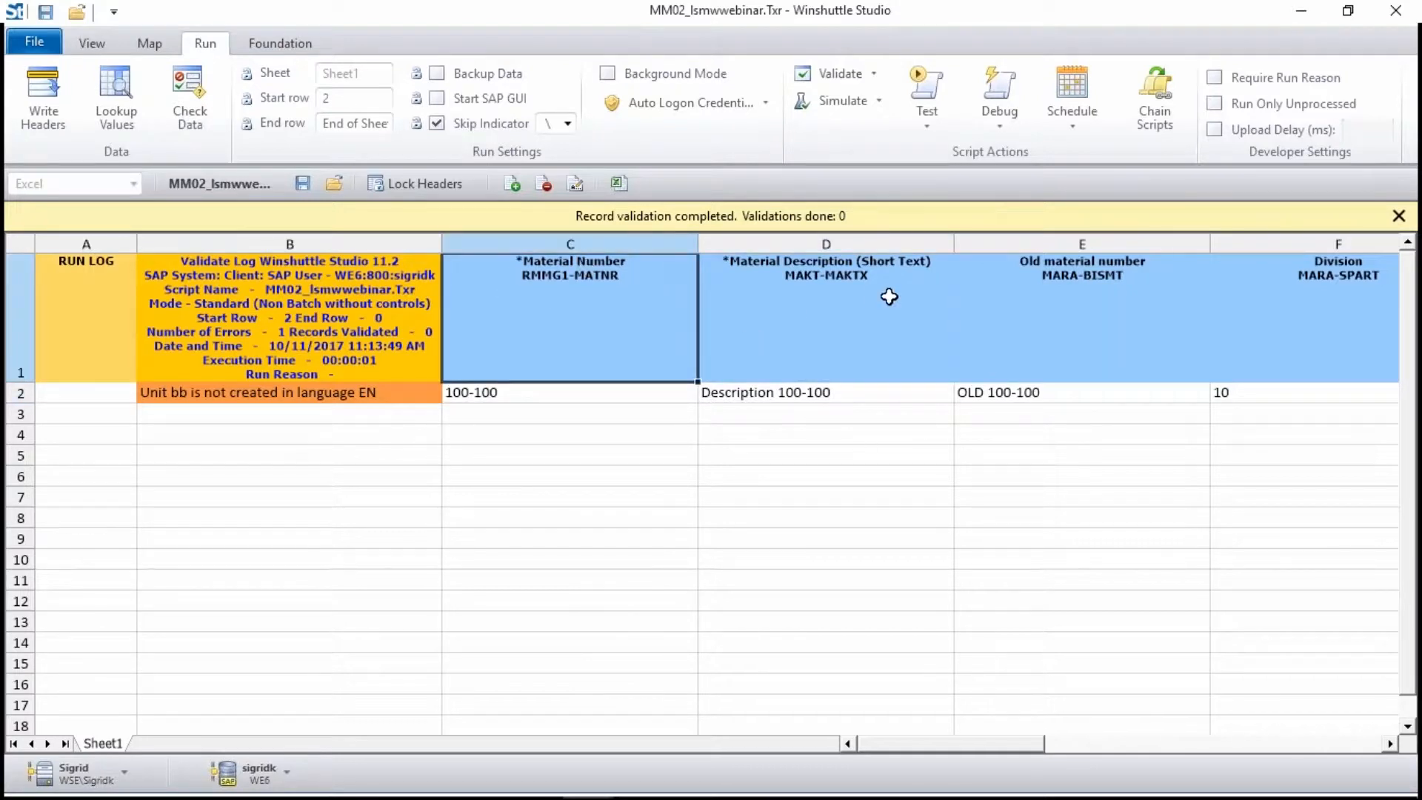
click(865, 288)
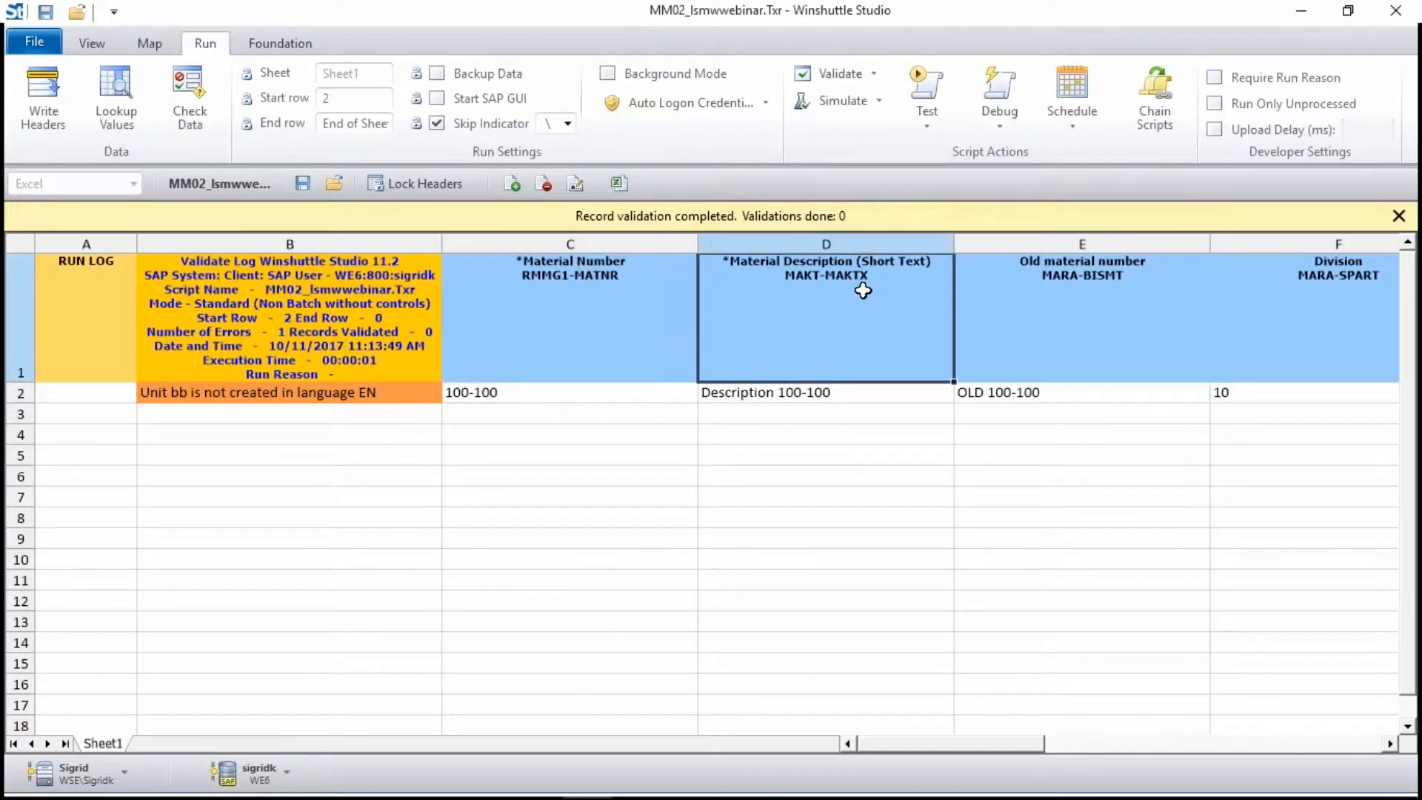
Step: Clear the Gross Weight in cell G2, validate the record and check its validate log entry in B2
double_click(1389, 743)
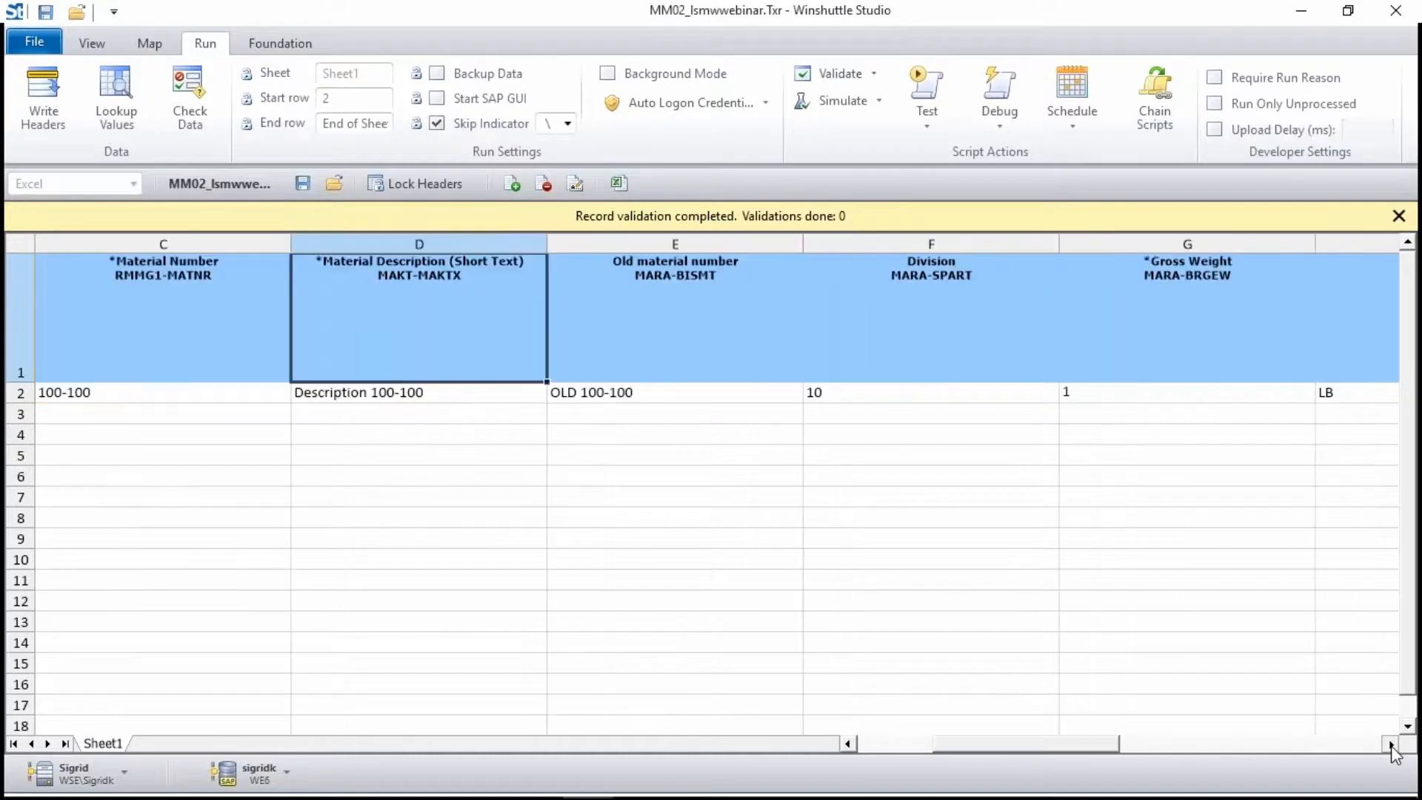
click(1068, 396)
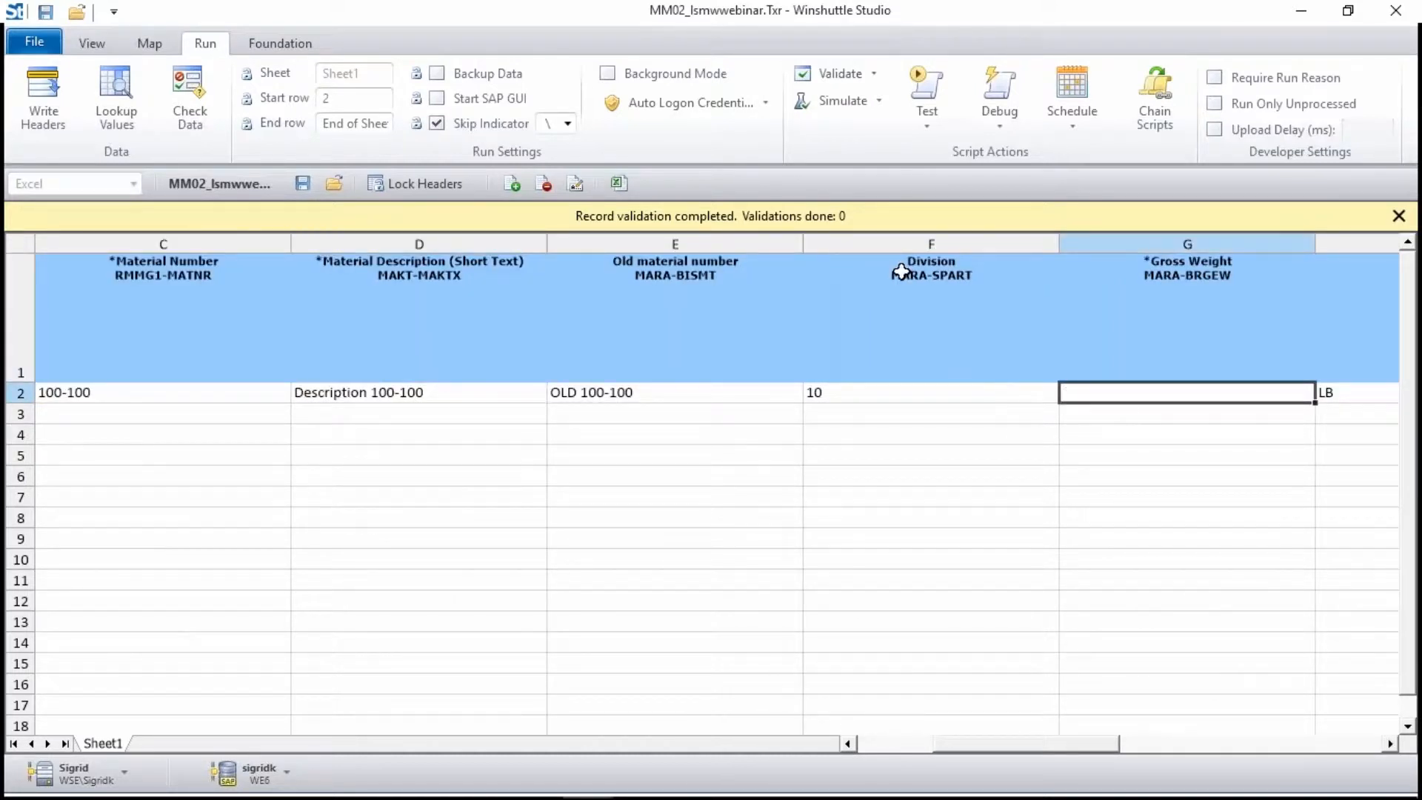
click(852, 84)
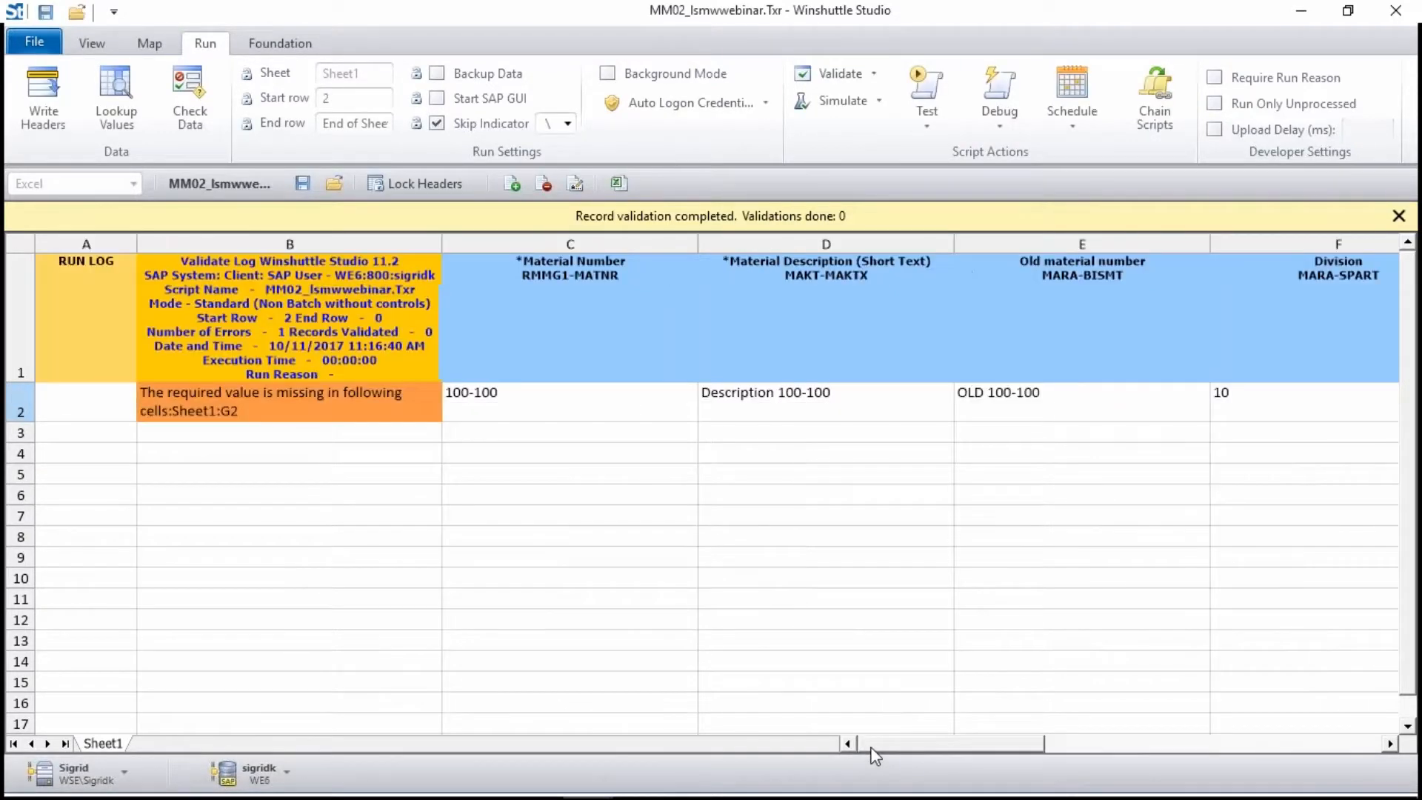
click(326, 406)
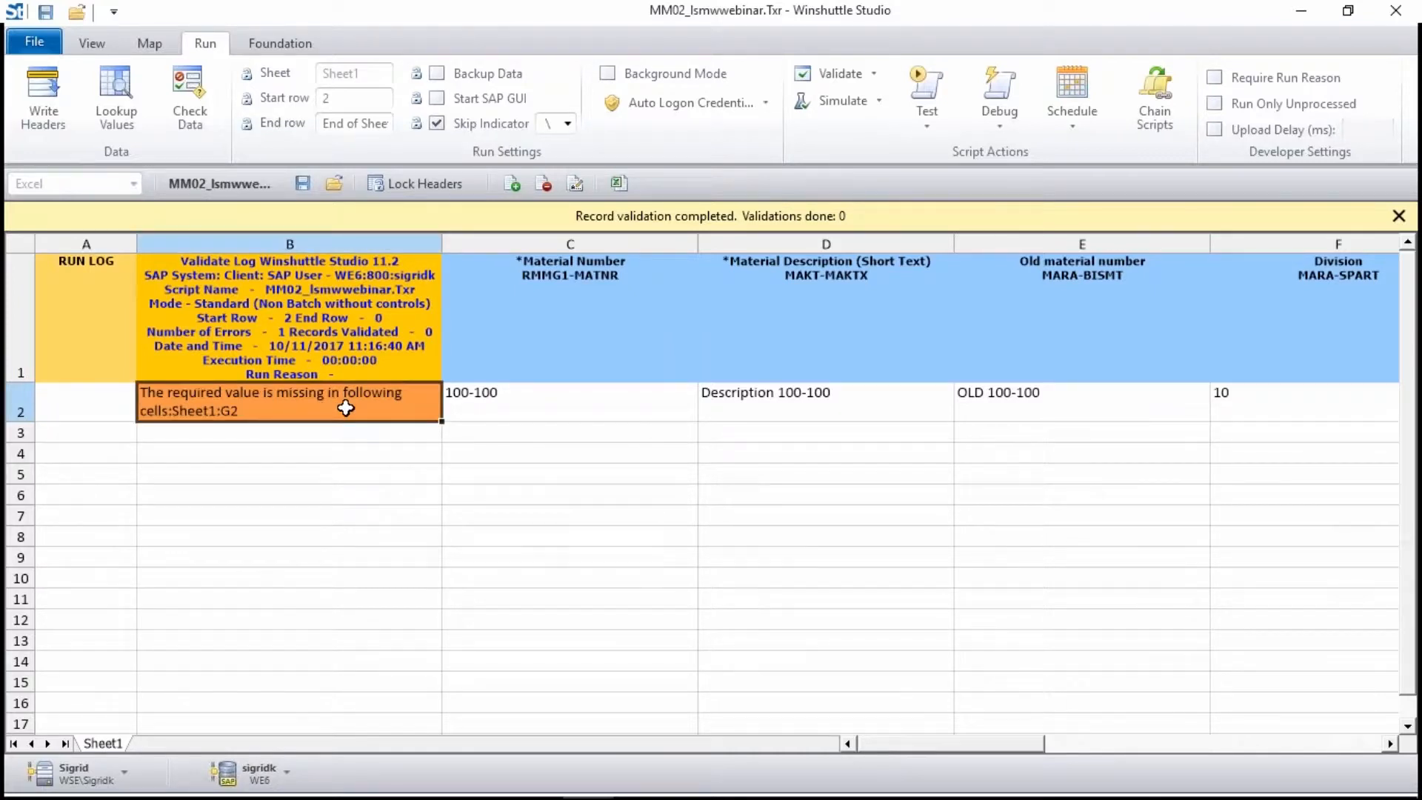
Step: Enter 1 as the Gross Weight in cell G2
key(Page_Down)
key(Left)
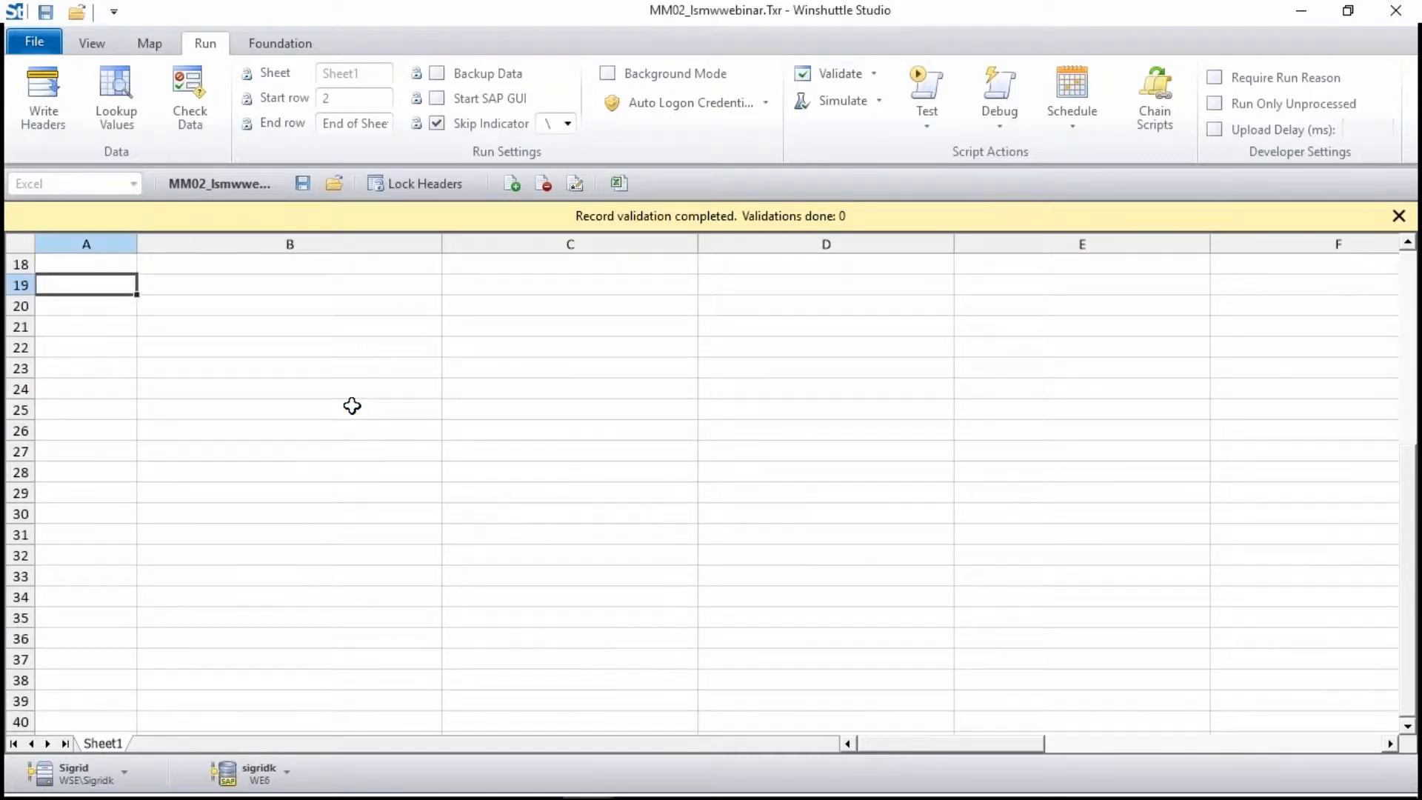
key(Up)
key(Up)
key(Up)
key(Up)
key(Up)
key(Up)
key(Up)
key(Up)
key(Up)
key(Up)
key(Up)
key(Up)
key(Up)
key(Up)
key(Up)
key(Up)
key(Up)
key(Up)
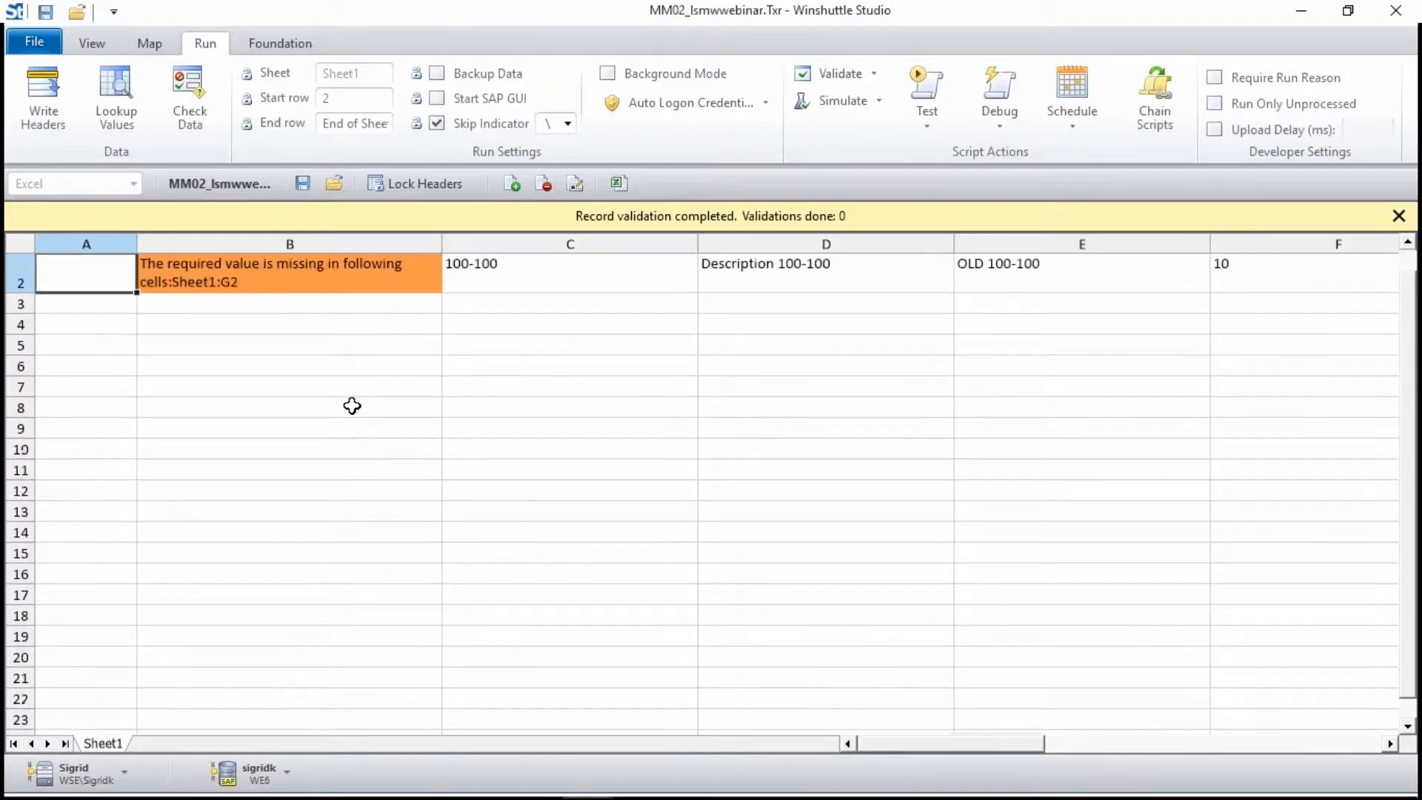
key(Right)
key(Right)
key(Right)
key(Right)
key(Right)
key(Right)
key(Right)
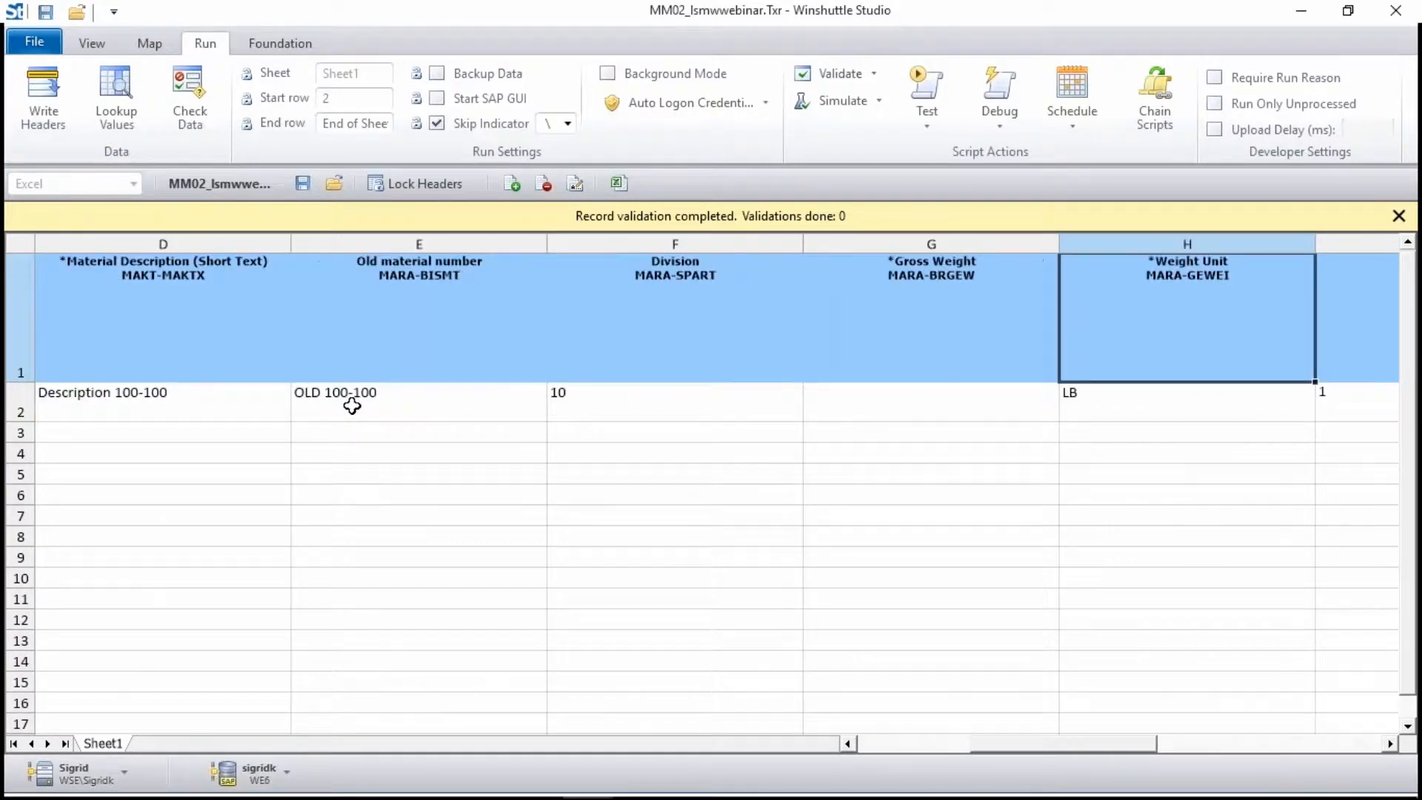
key(Down)
key(Left)
text(1)
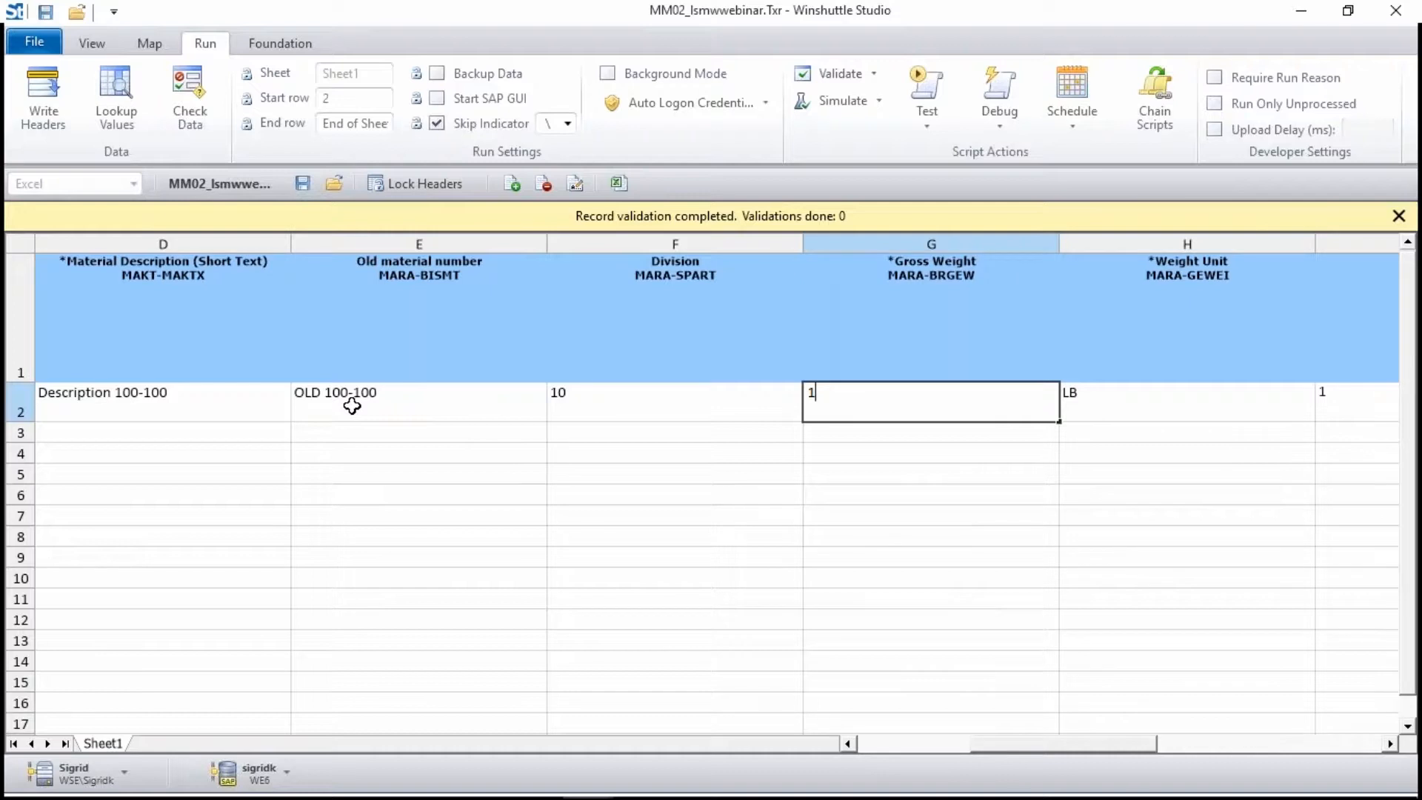
key(Right)
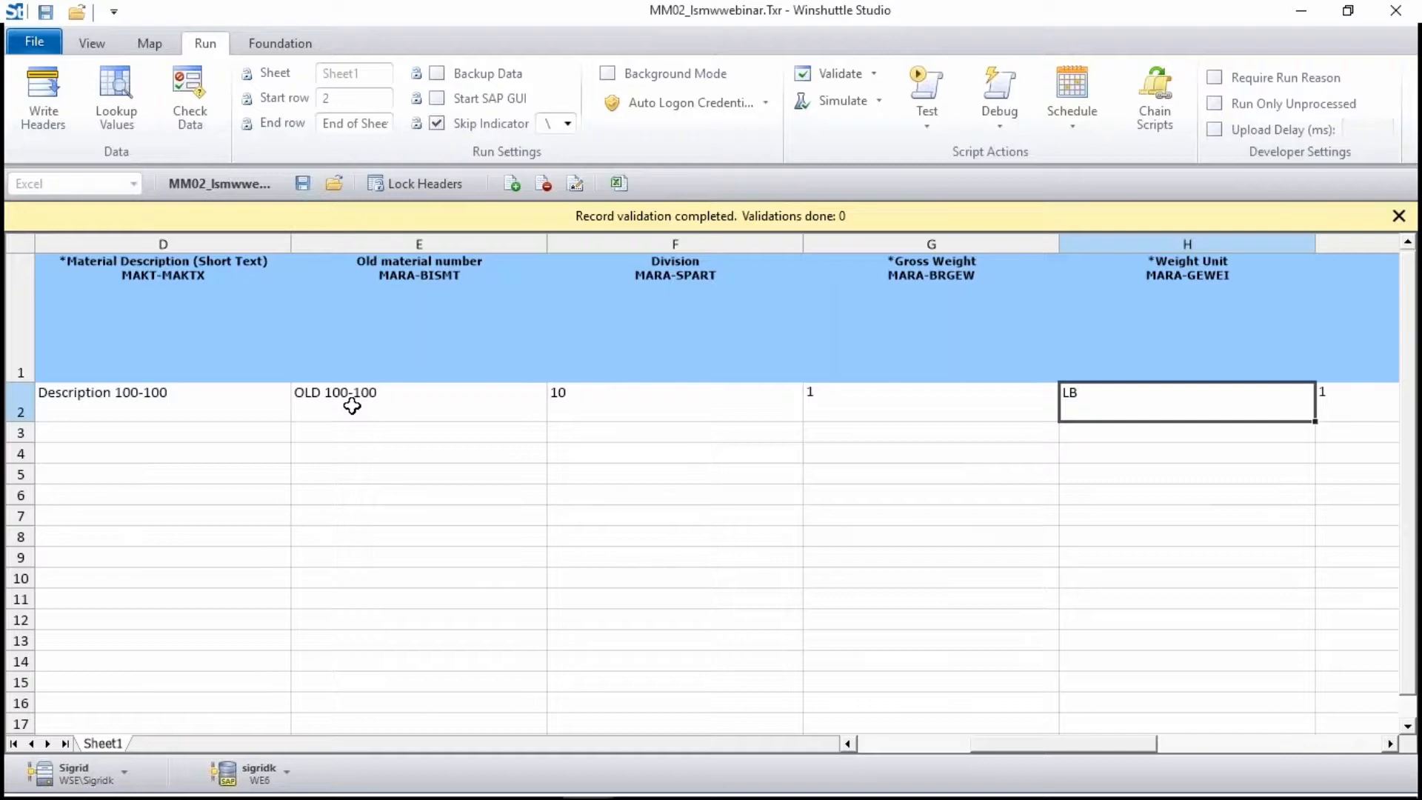
Step: Enter oz as the Weight Unit in cell H2, validate the record and check its validate log entry
text(pal)
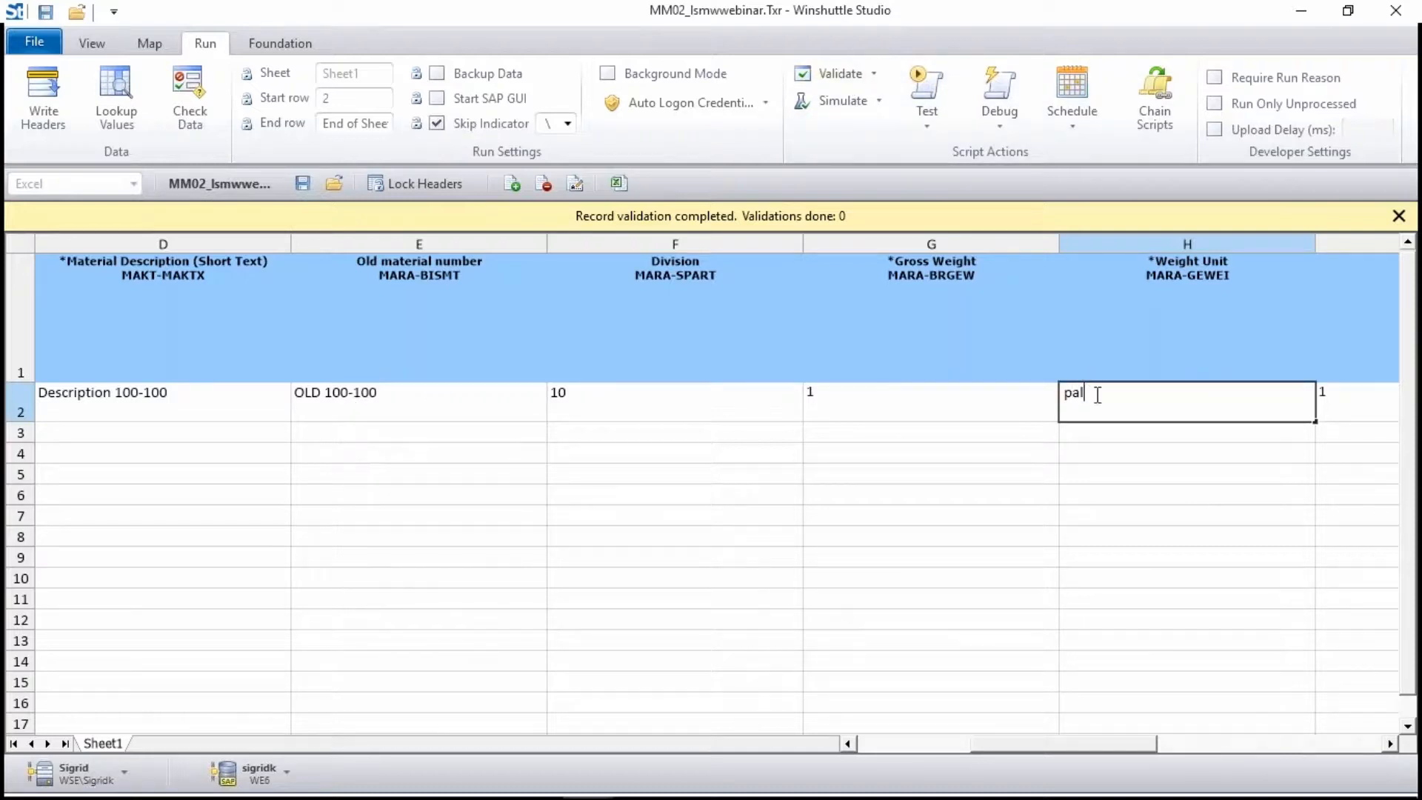
drag(1098, 395, 1021, 401)
text(oz)
click(831, 73)
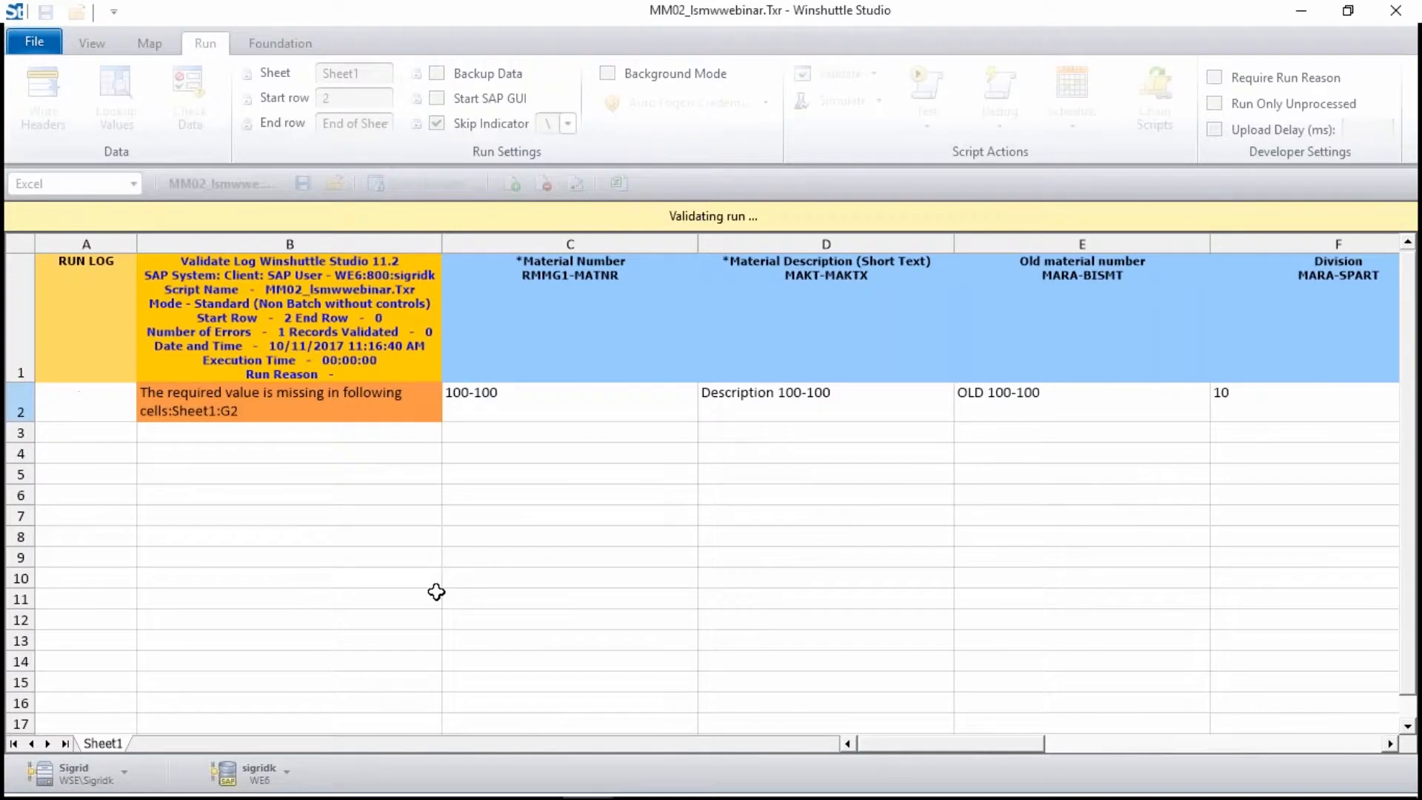
click(374, 410)
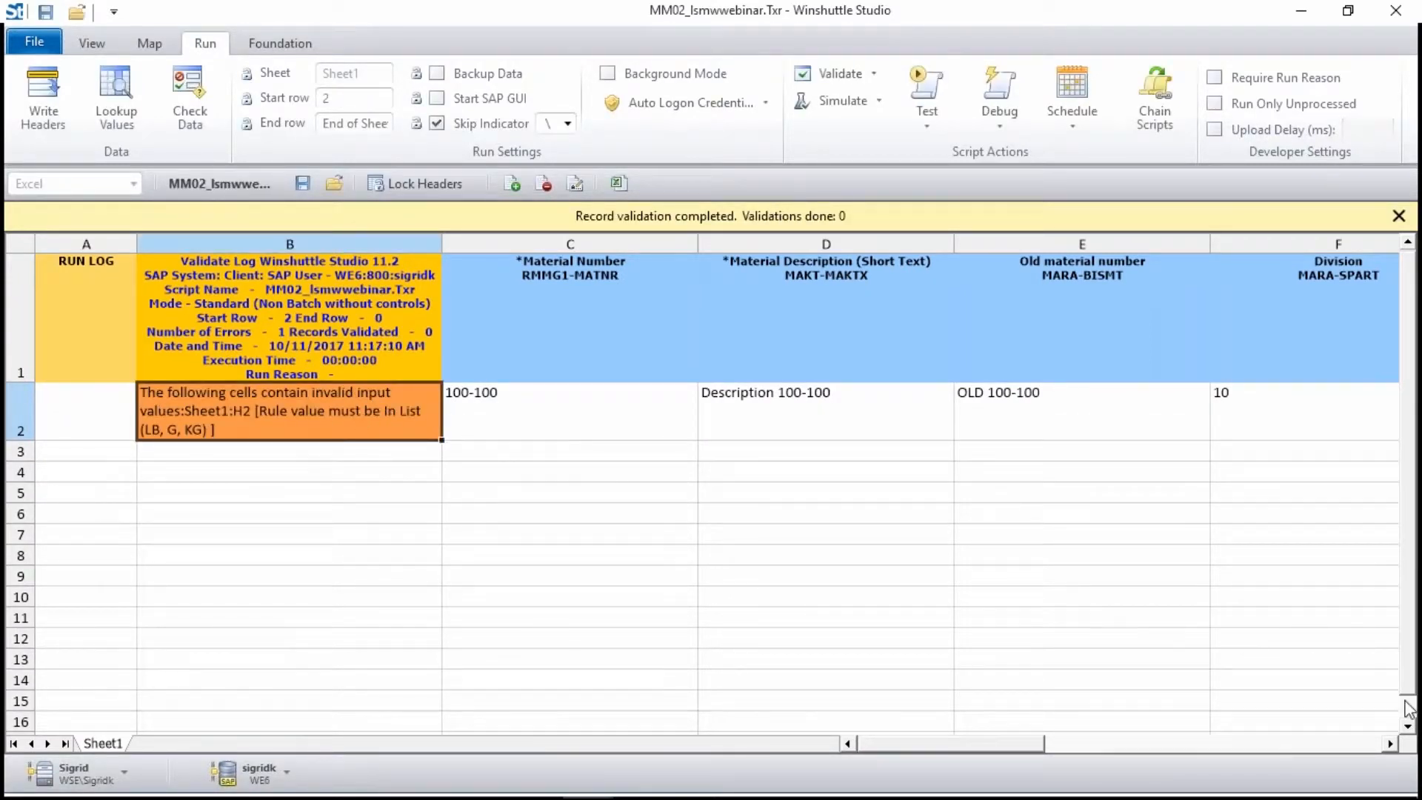
Step: Look up the allowed values for the Weight Unit in cell H2 and overwrite it with LB (pound)
click(1389, 743)
click(1390, 744)
click(1390, 744)
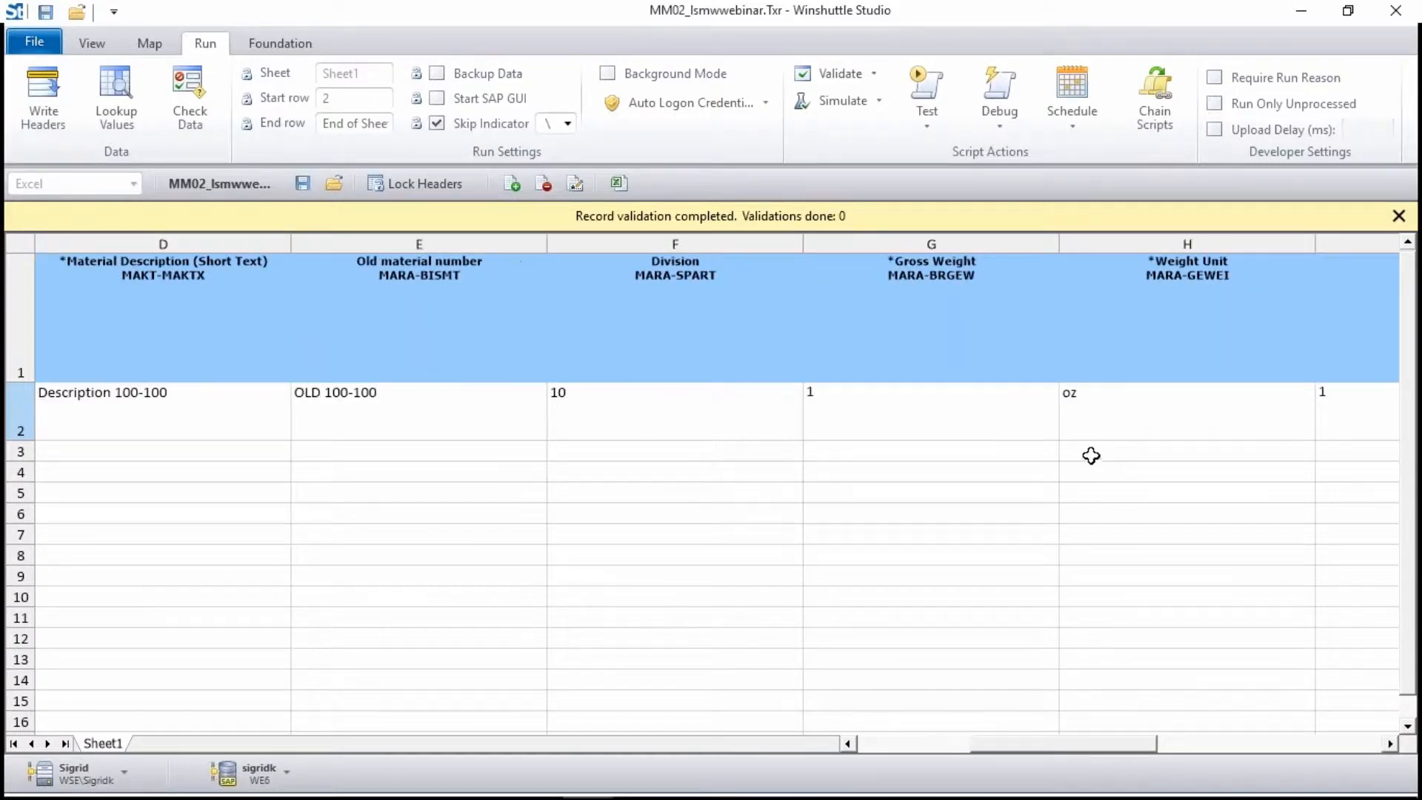
click(1101, 420)
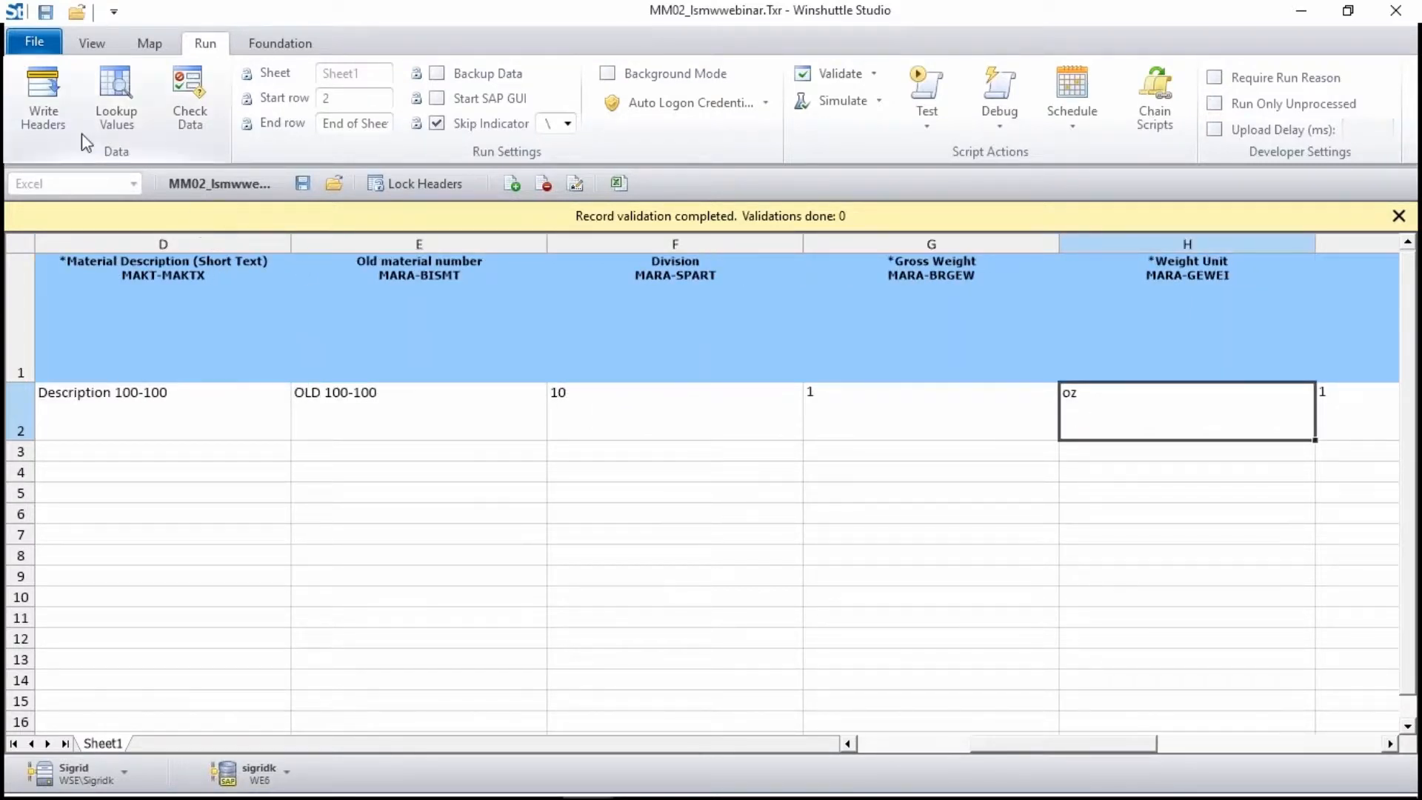
click(117, 96)
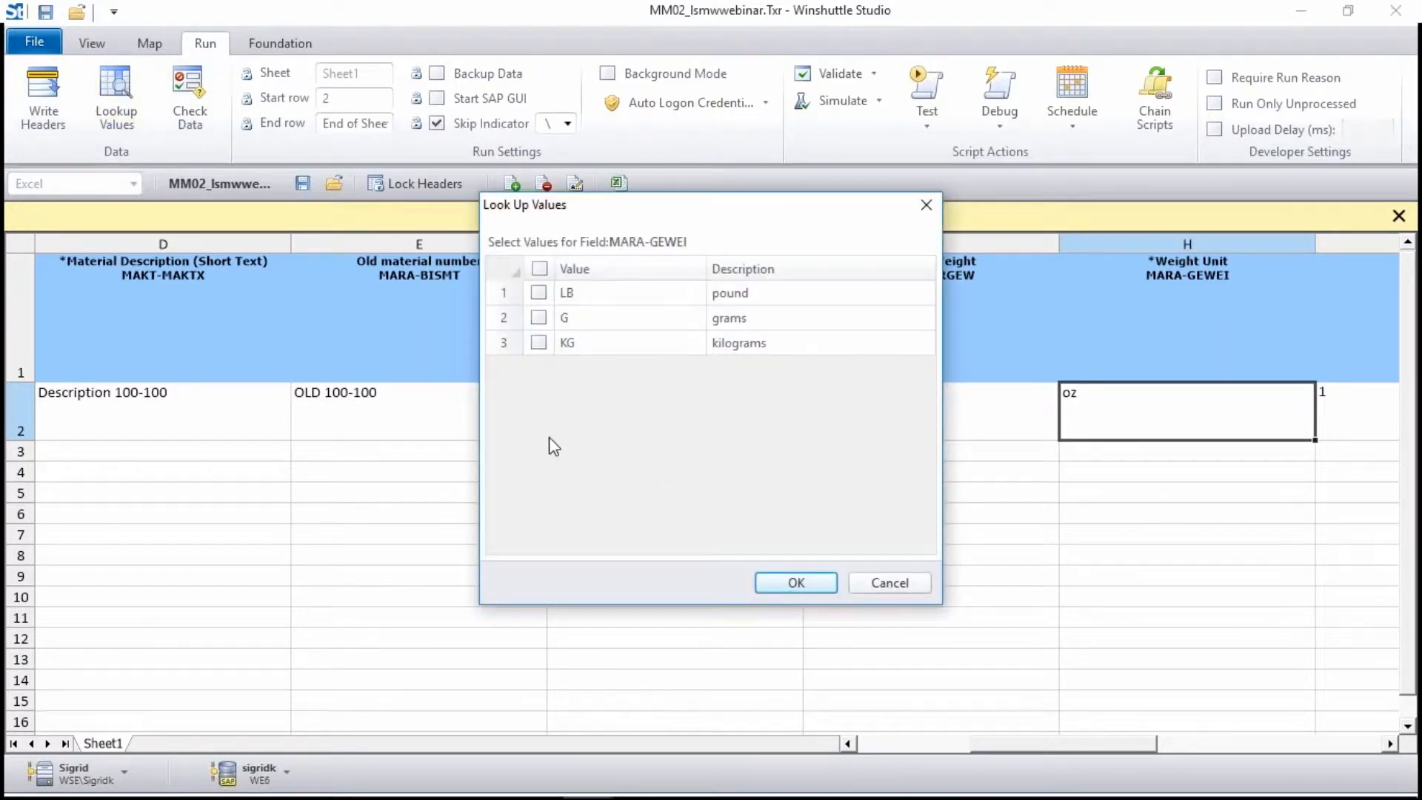
click(538, 293)
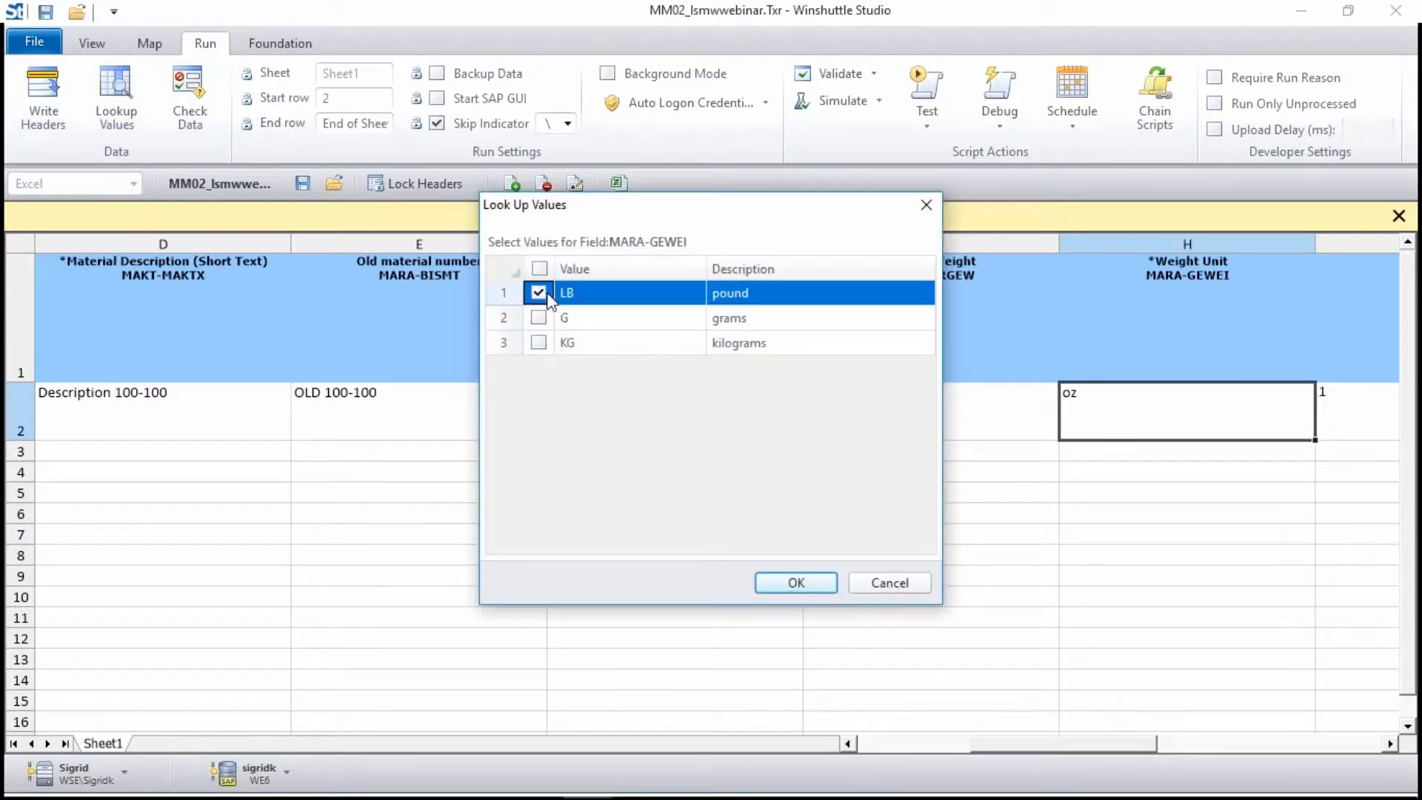
click(815, 585)
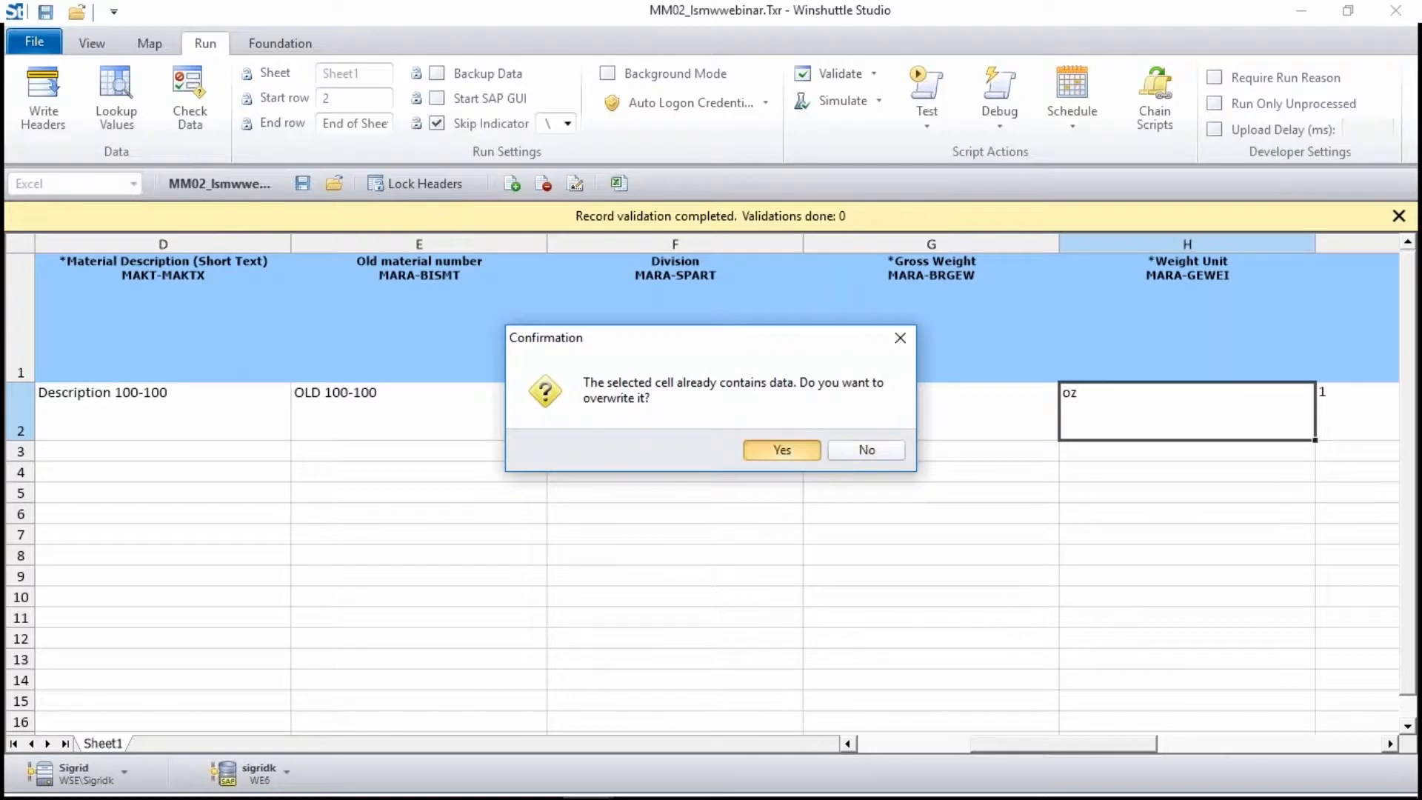
key(Return)
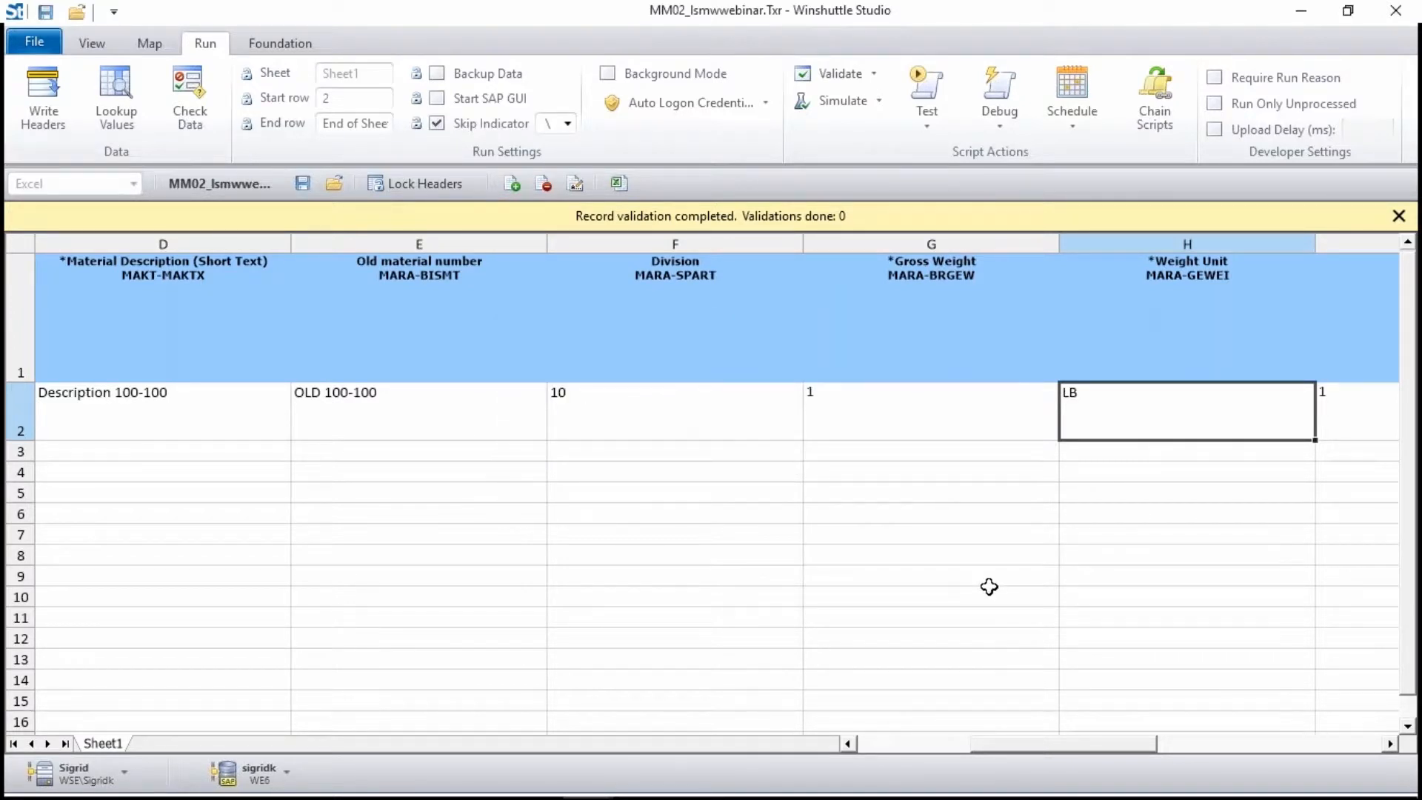
Step: Return to the field mapping and add the Basic data text long text to the script
click(874, 747)
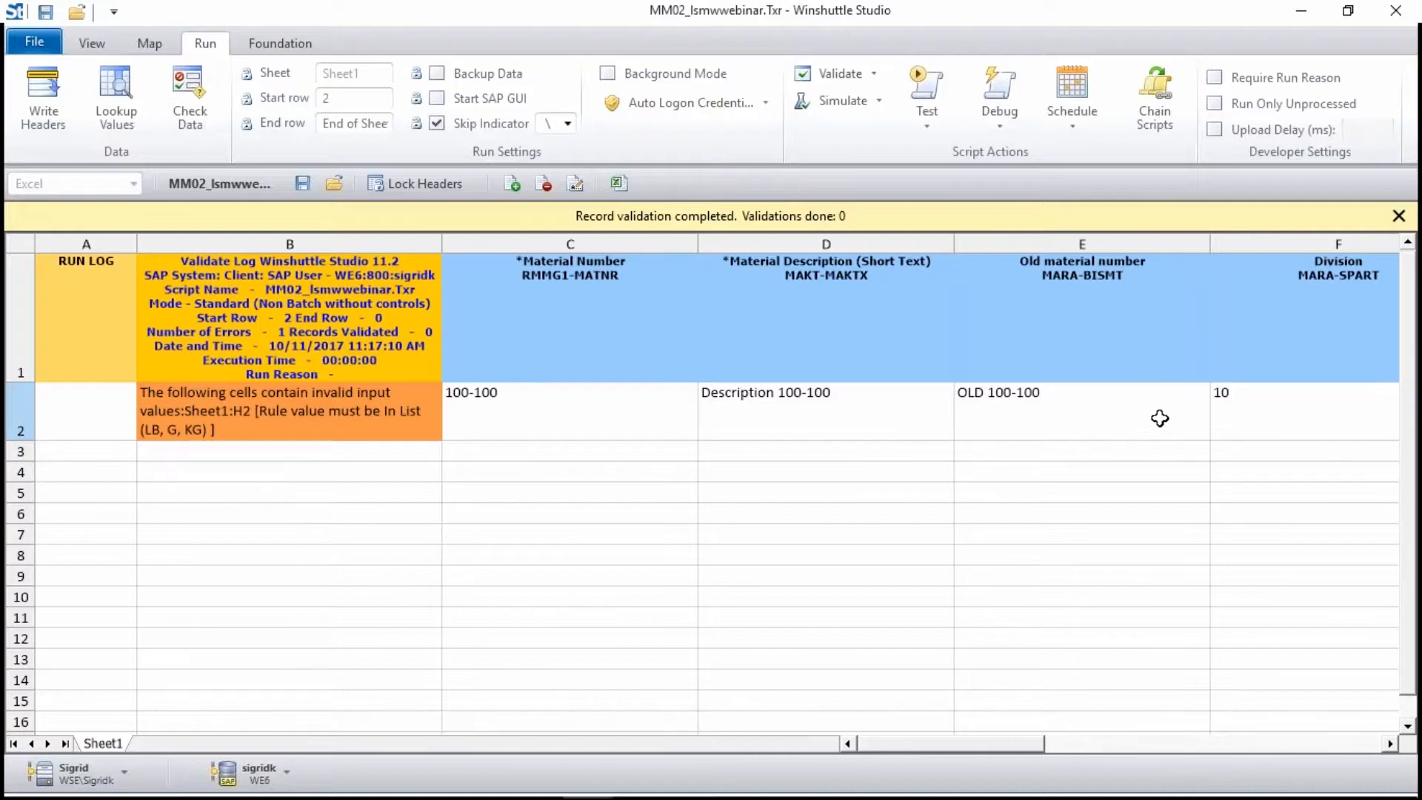
click(149, 42)
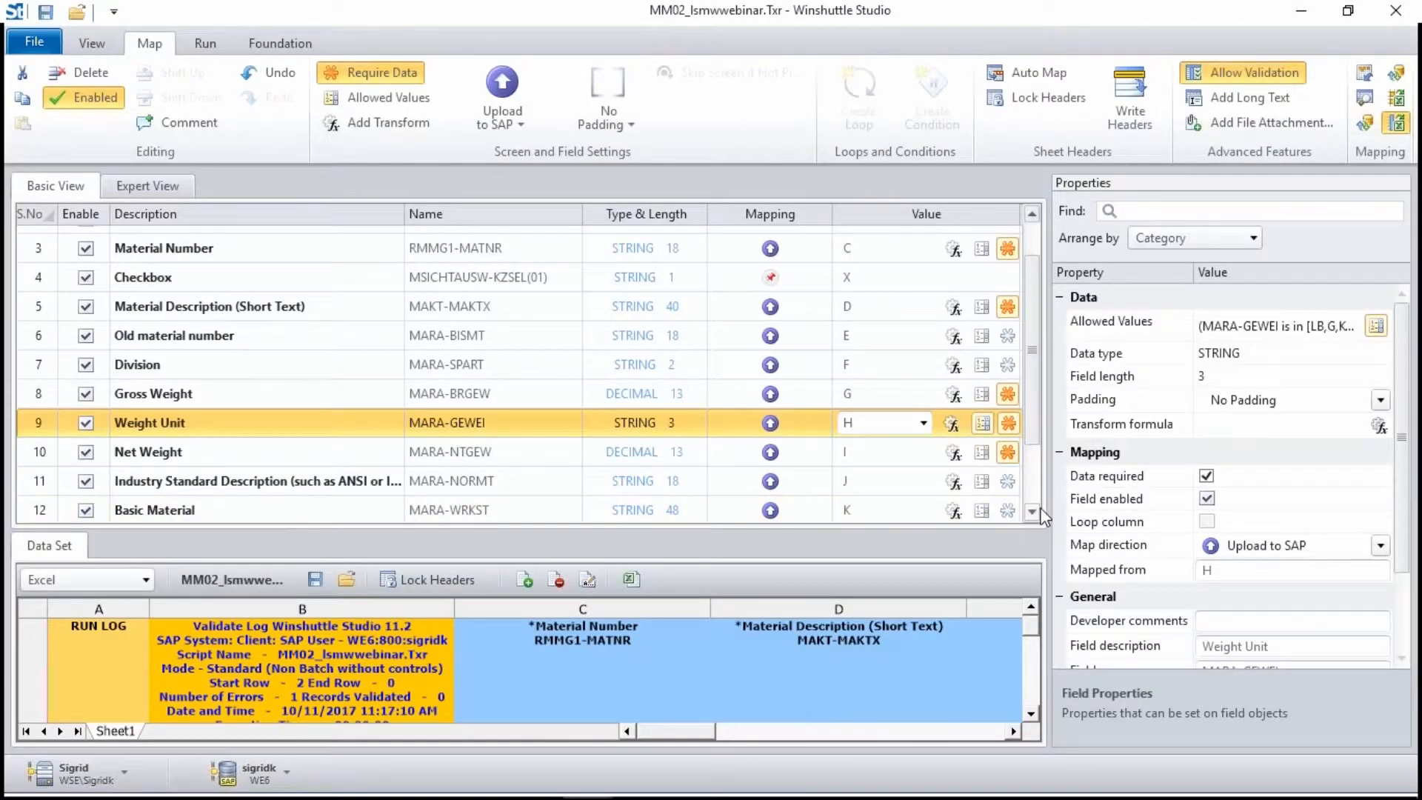
click(1277, 95)
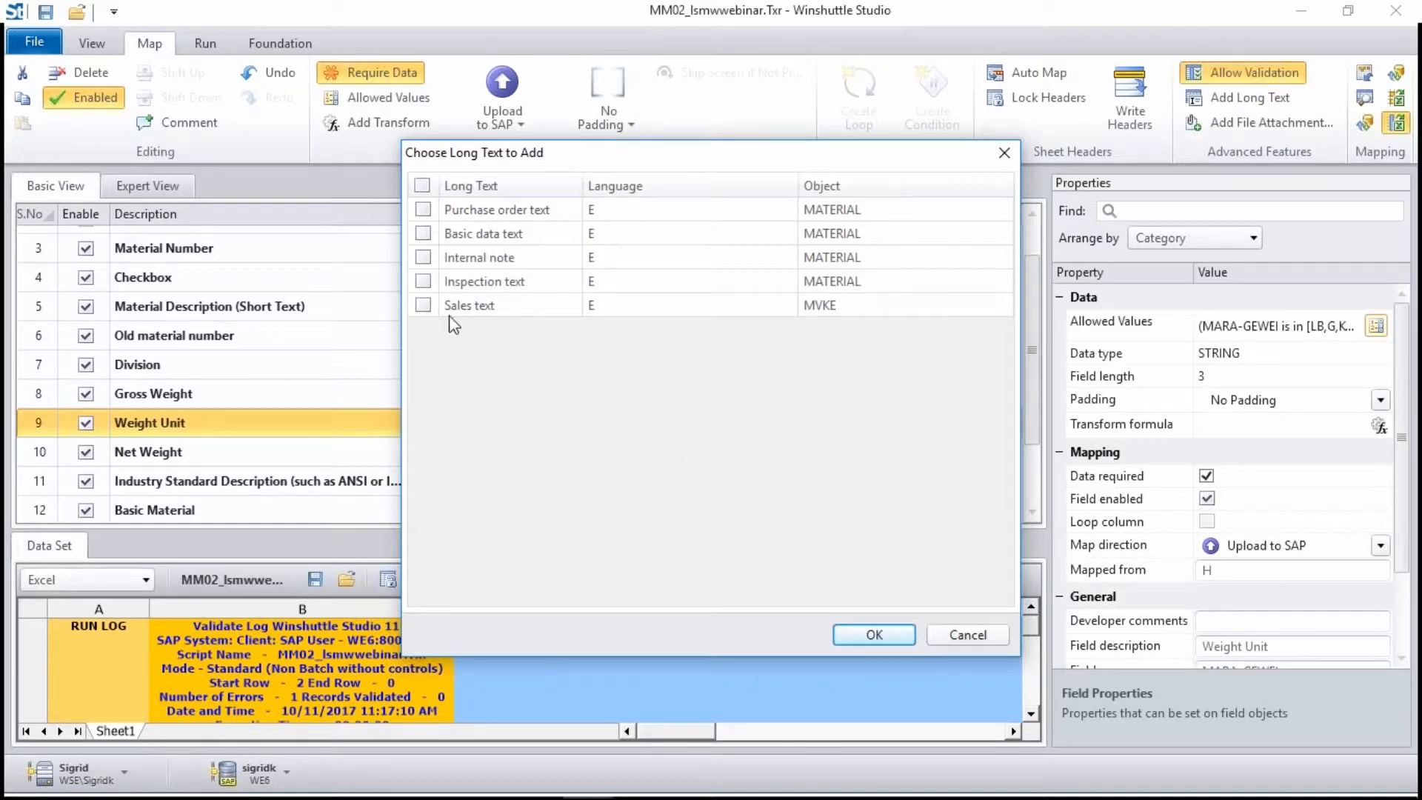
click(425, 233)
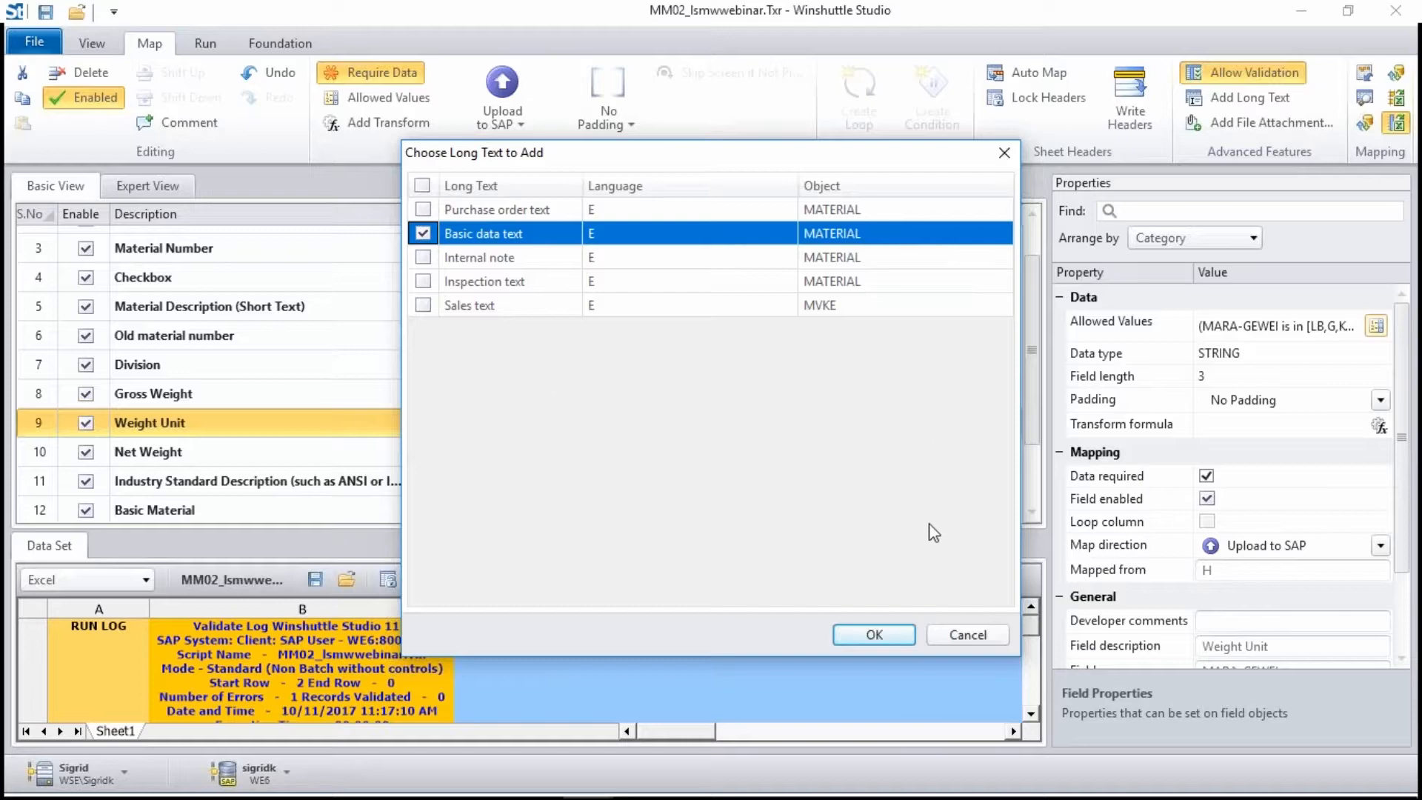
click(879, 637)
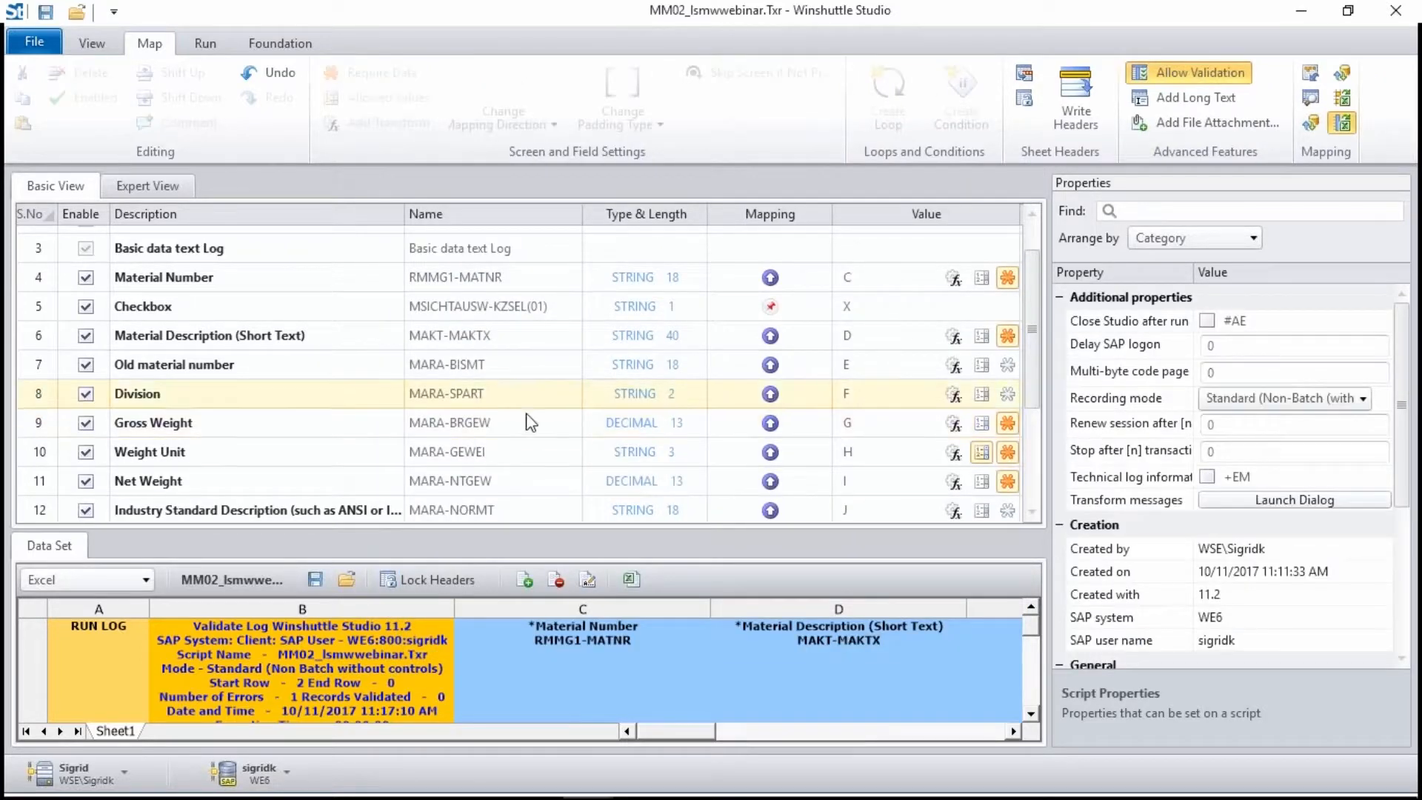
Step: Map the Material Number - Basic data text field for upload from existing column C, using the Preserve option
scroll(550, 444, down, 2)
scroll(545, 437, down, 3)
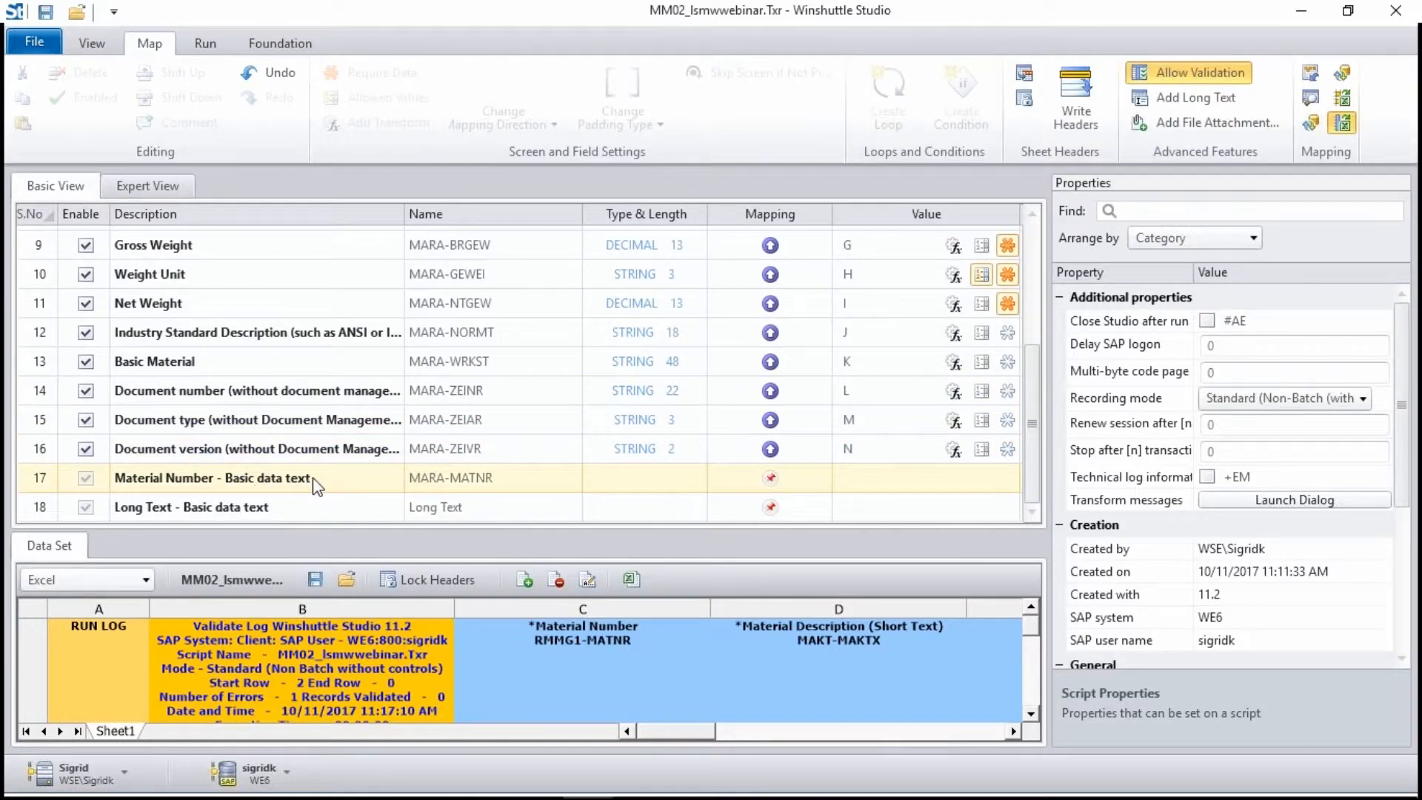
click(770, 477)
click(765, 535)
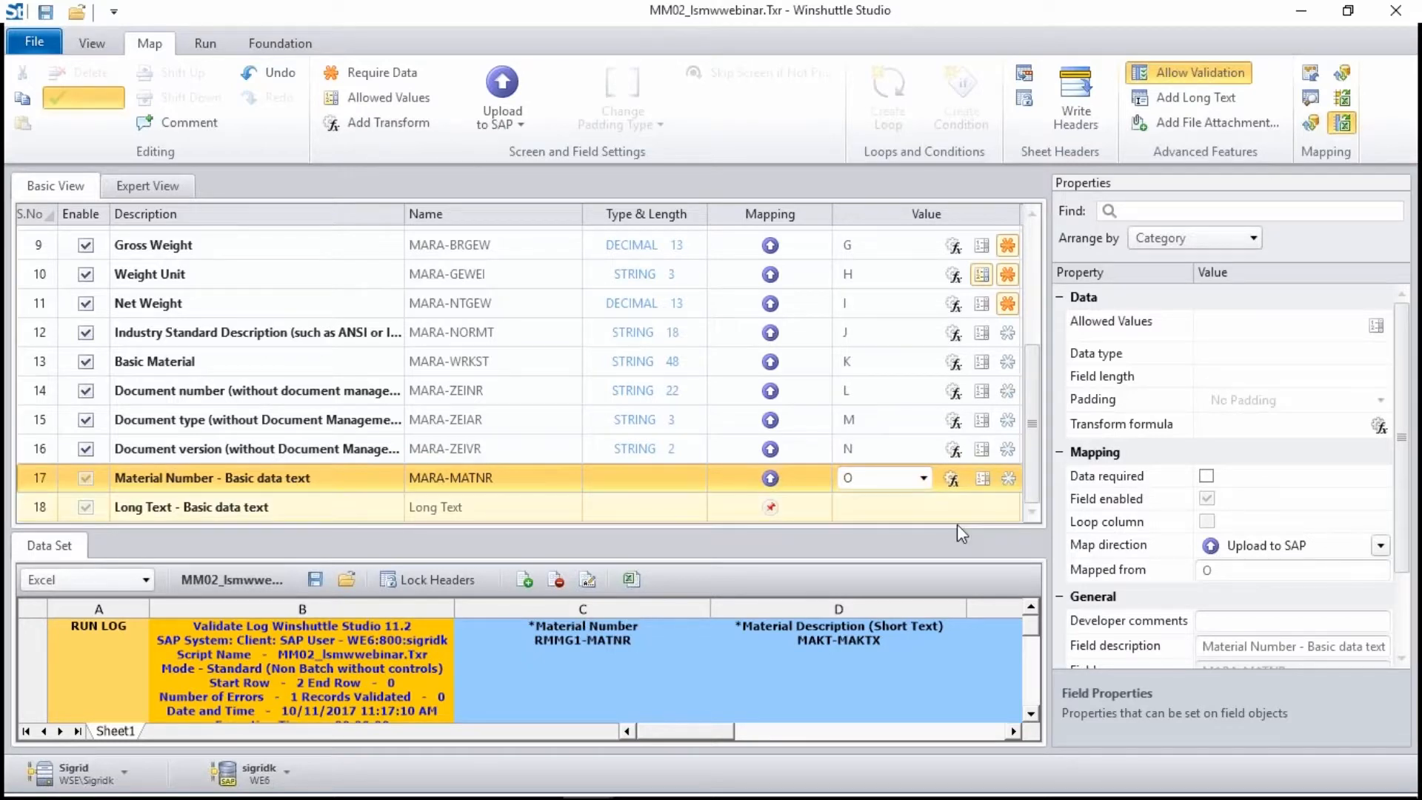
click(922, 478)
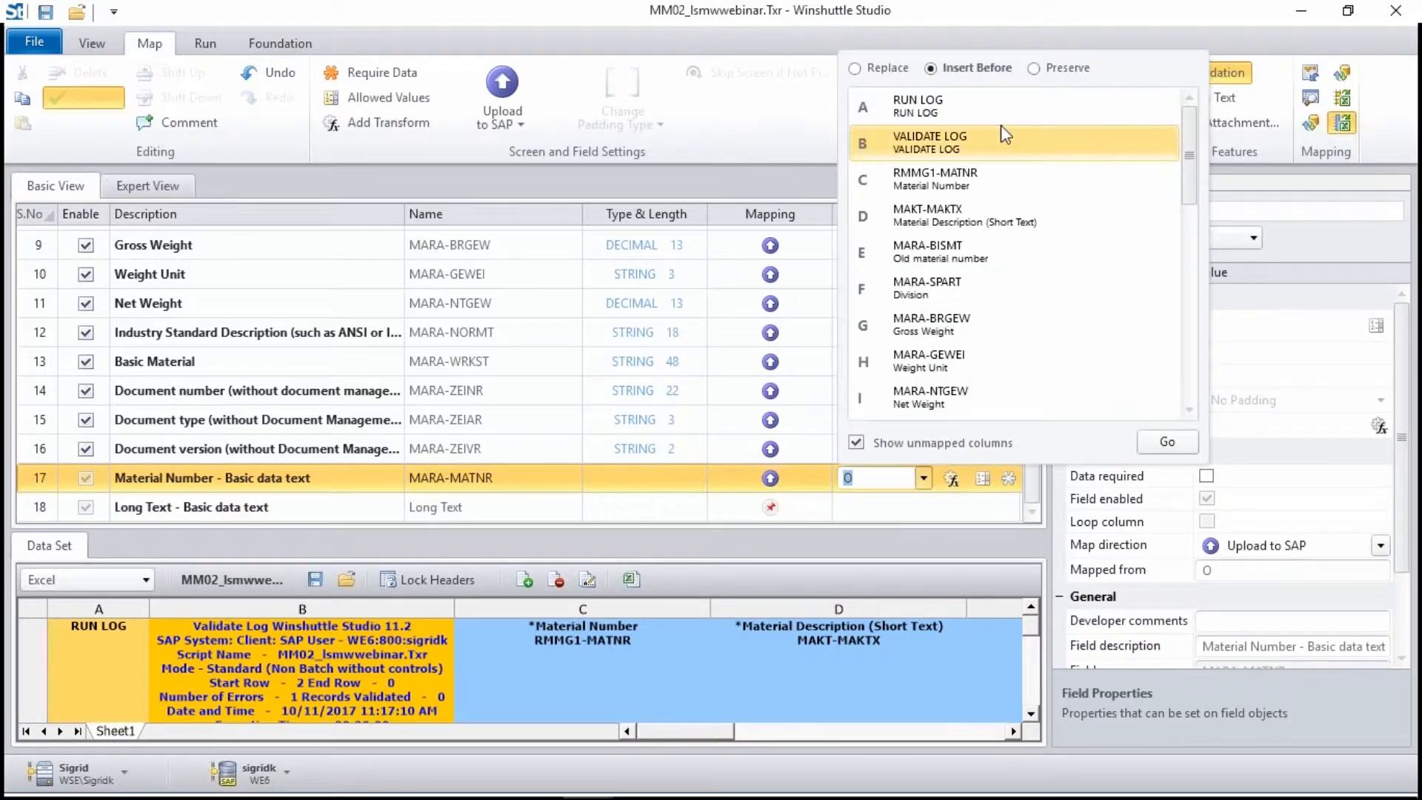
click(1034, 68)
click(931, 184)
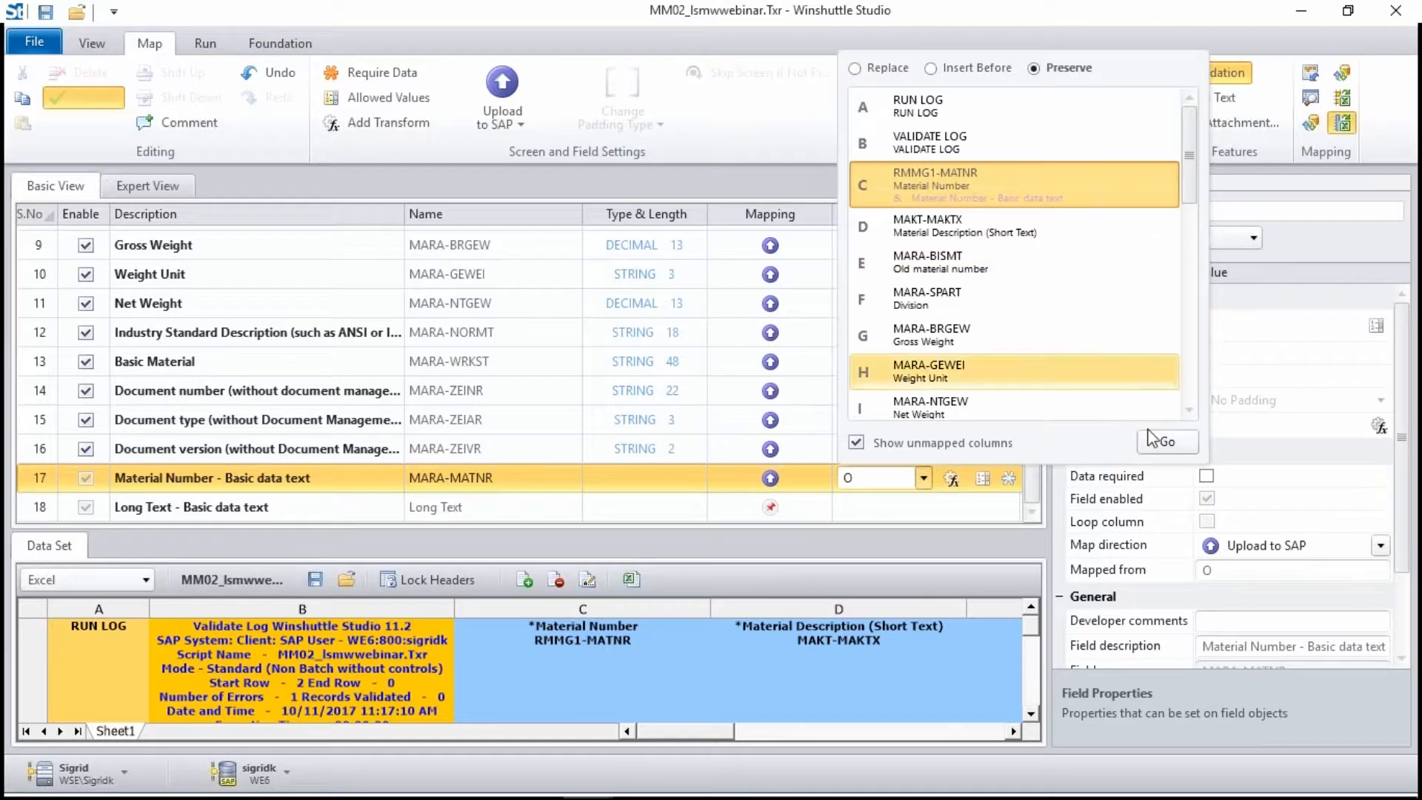
click(1167, 443)
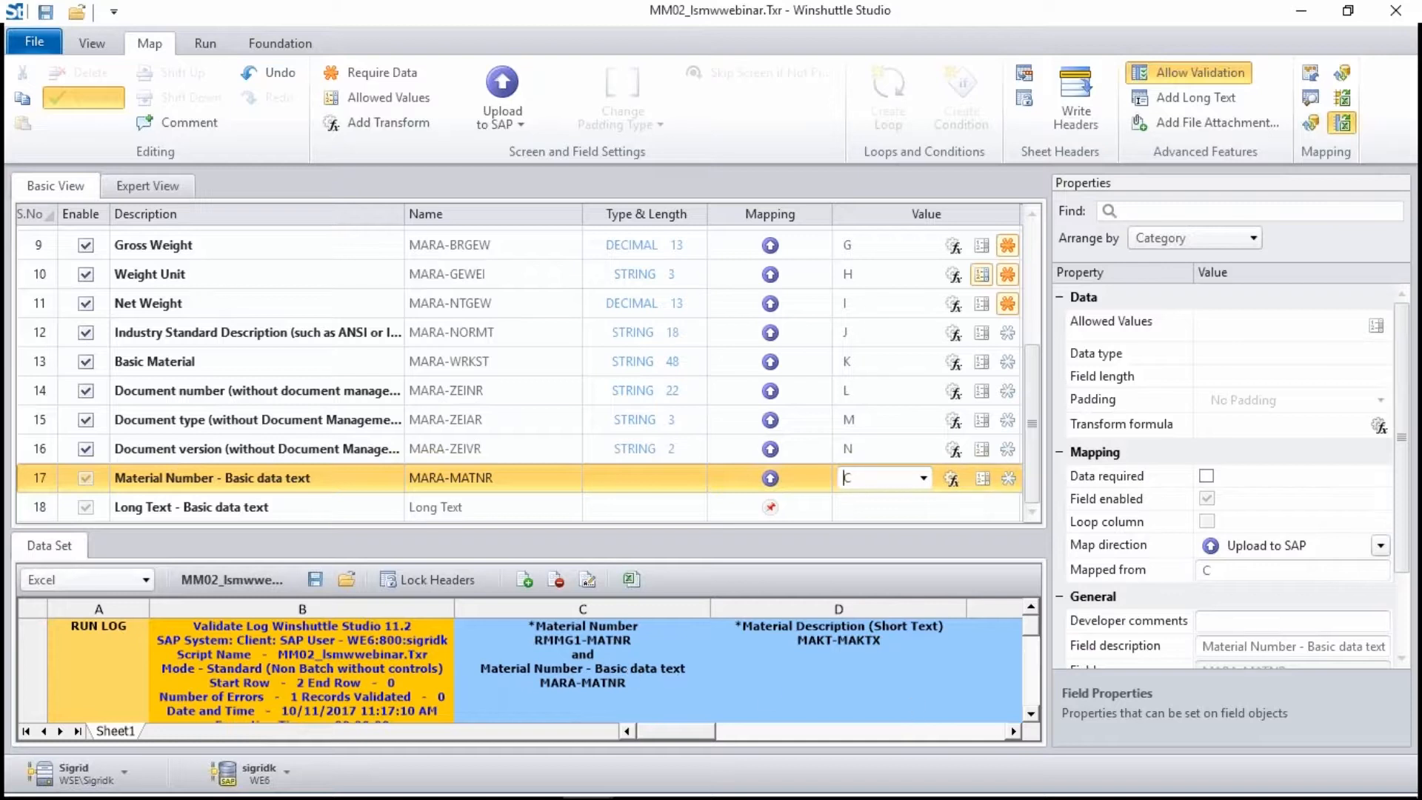
Step: Widen column O and map the Long Text - Basic data text field to it
click(1013, 732)
click(1013, 731)
click(1013, 732)
click(1013, 731)
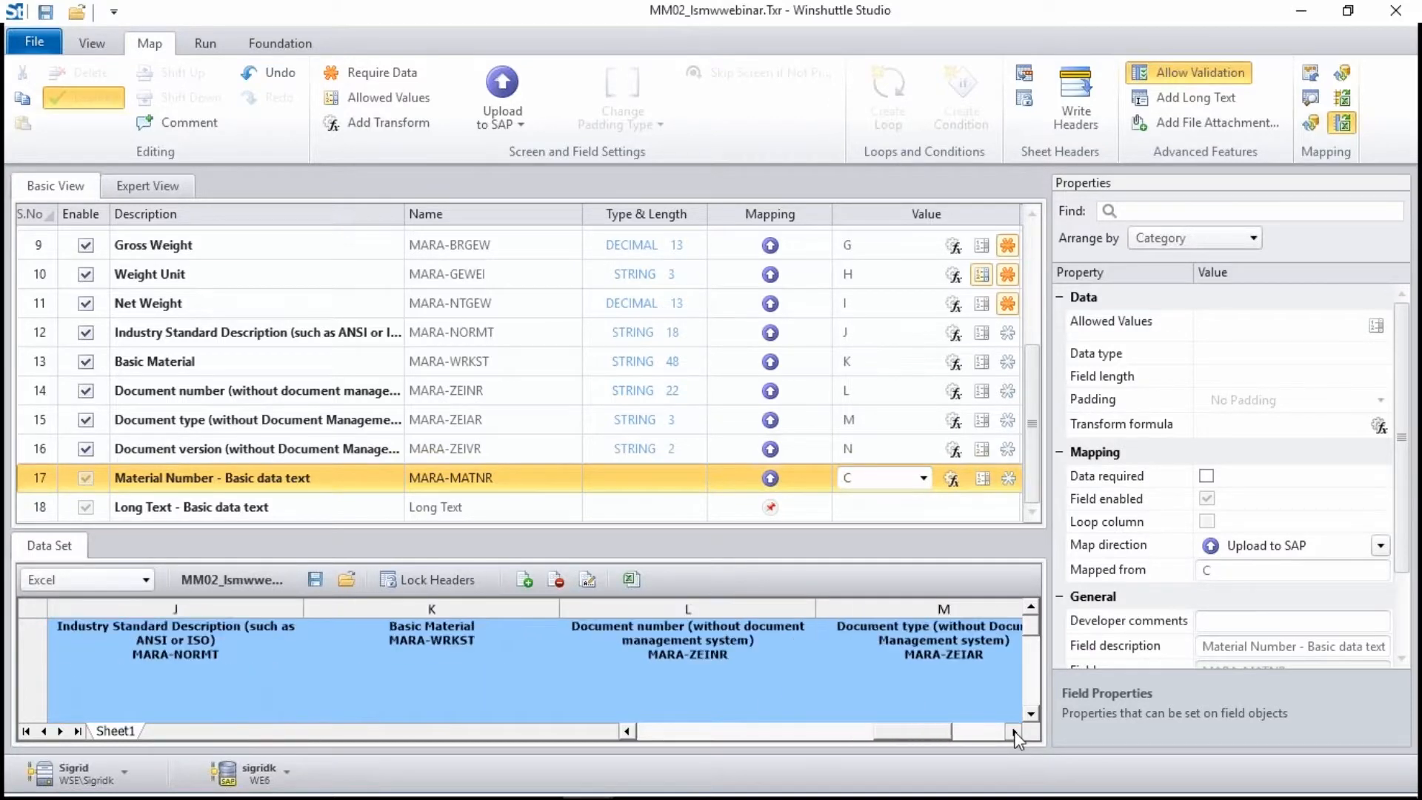
click(1013, 731)
drag(631, 608, 823, 614)
drag(643, 655, 623, 511)
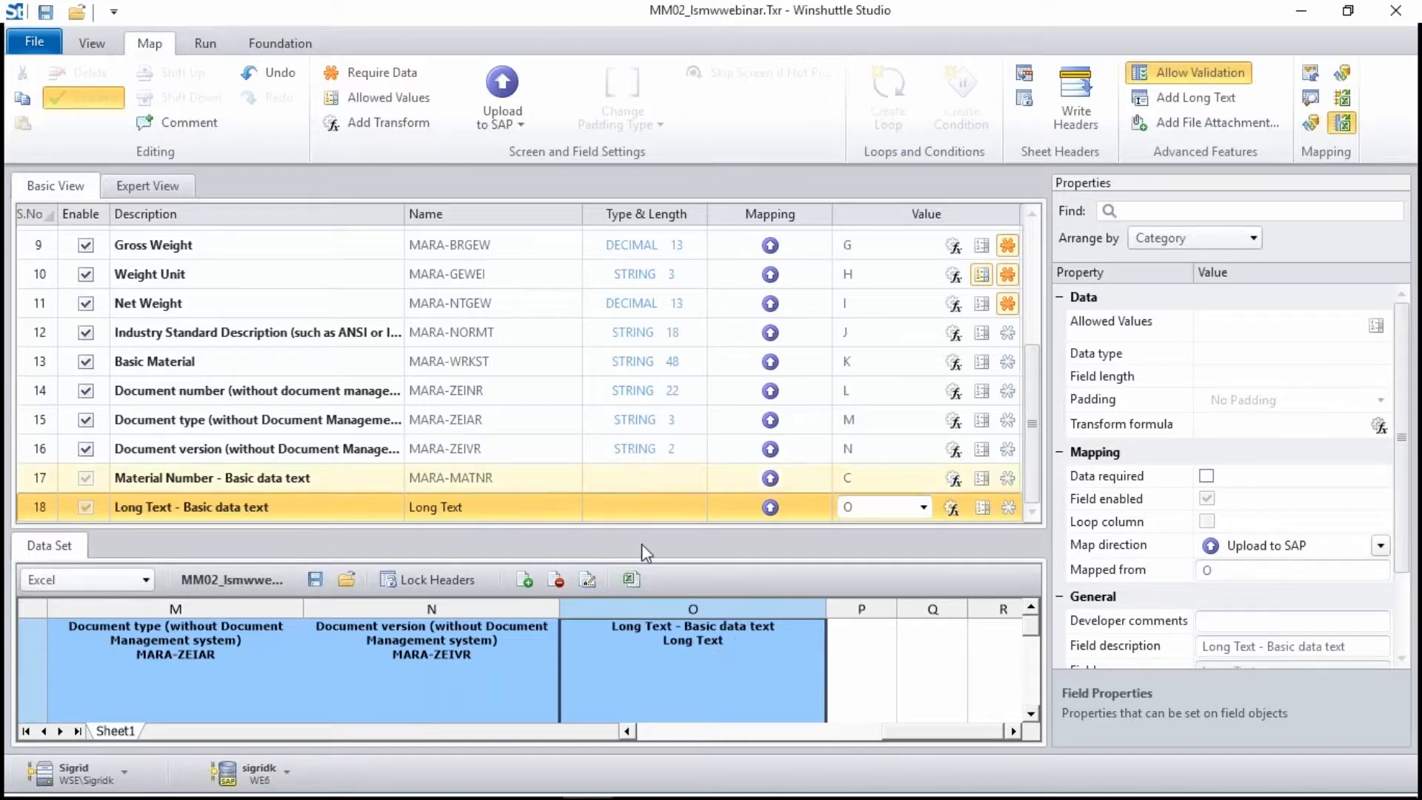
Step: Map the Basic data text Log field to column P and go to the run view
scroll(281, 329, up, 3)
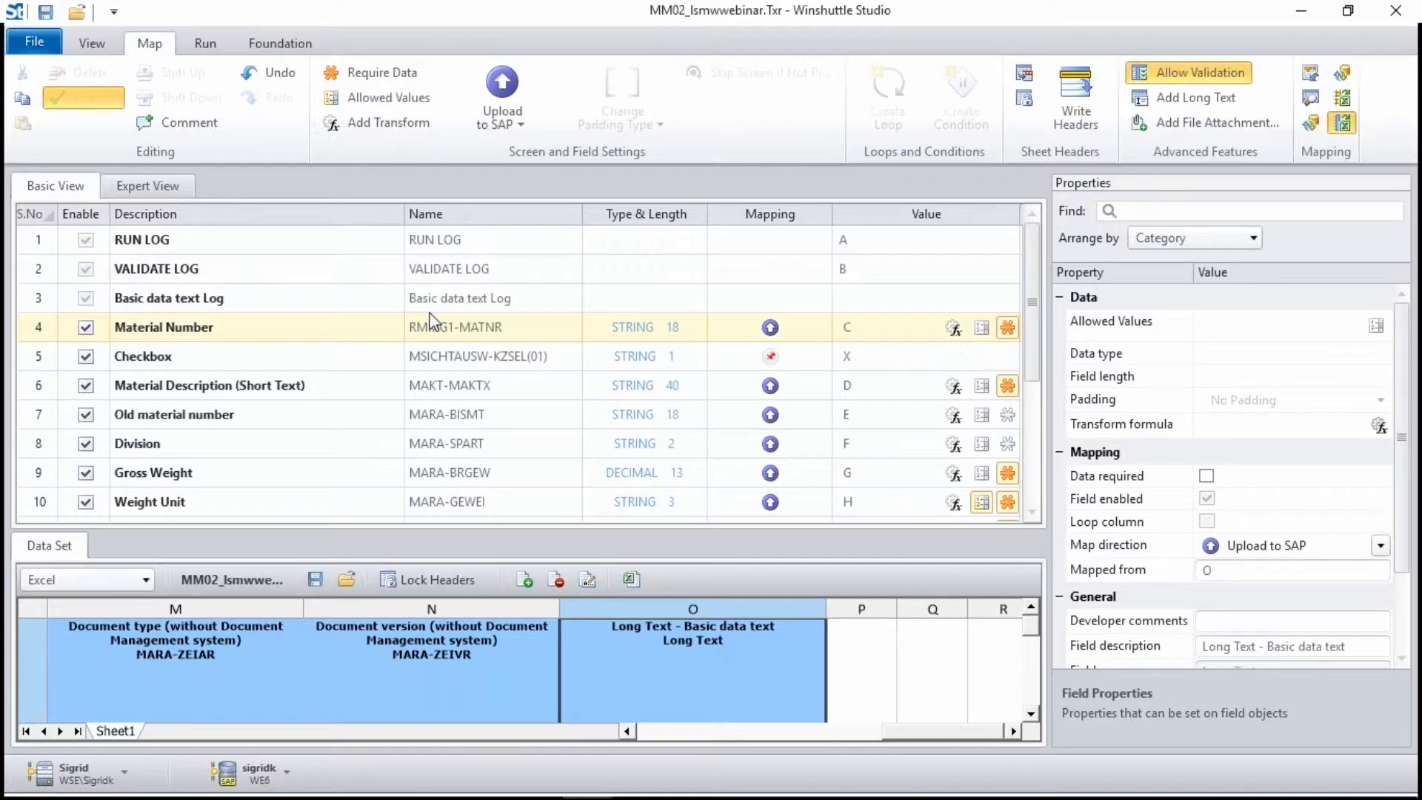
click(255, 303)
drag(359, 290, 898, 635)
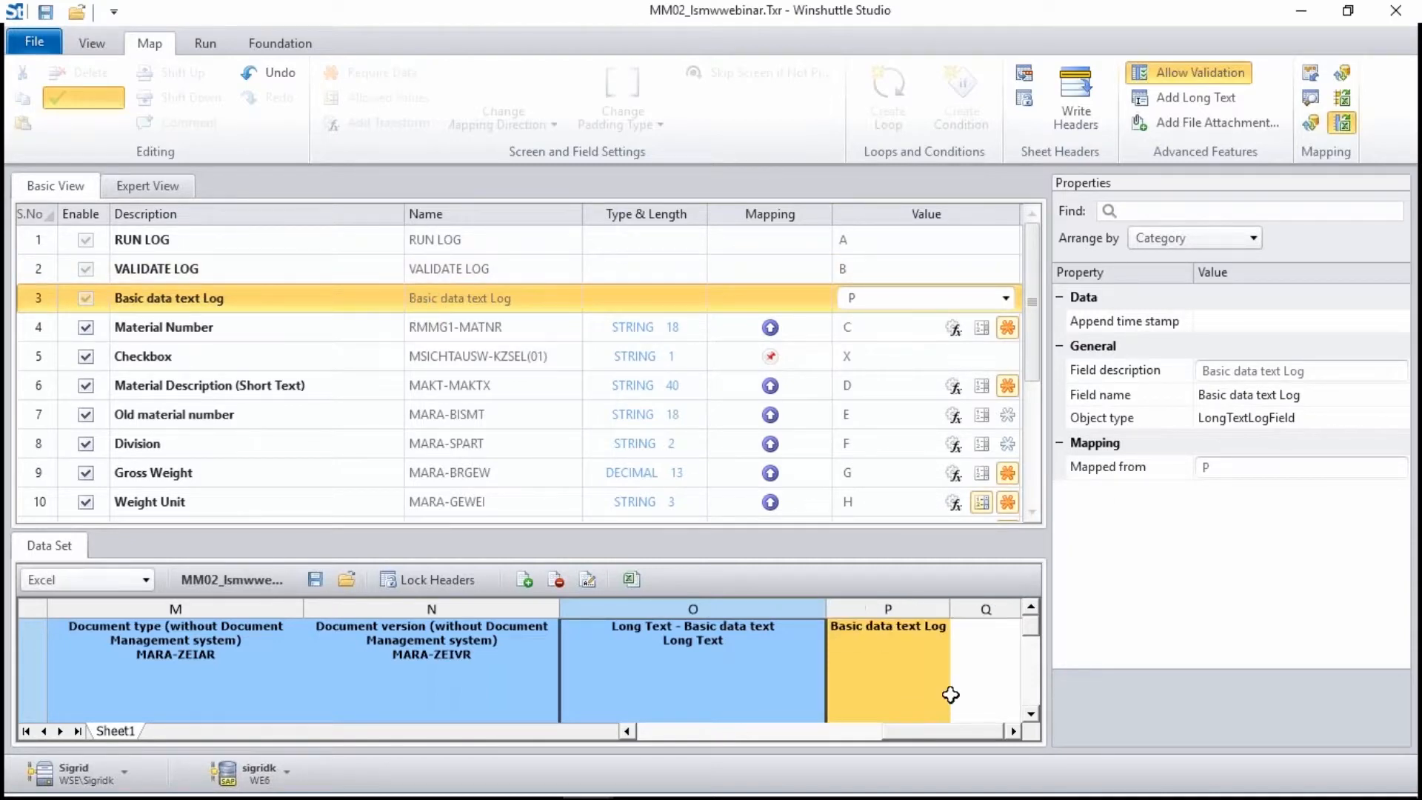
click(206, 44)
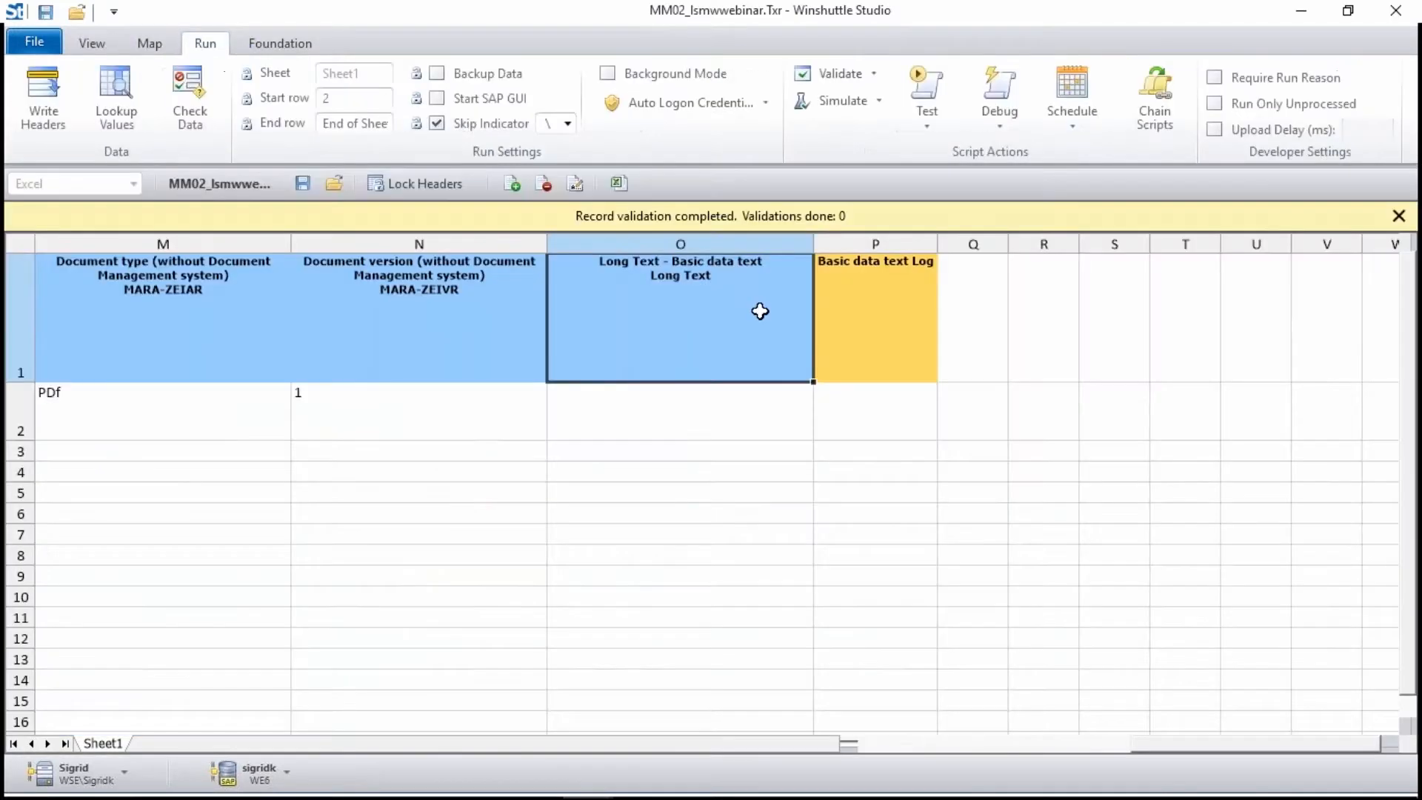
click(631, 394)
text(MM02_lsmwwebinar.)
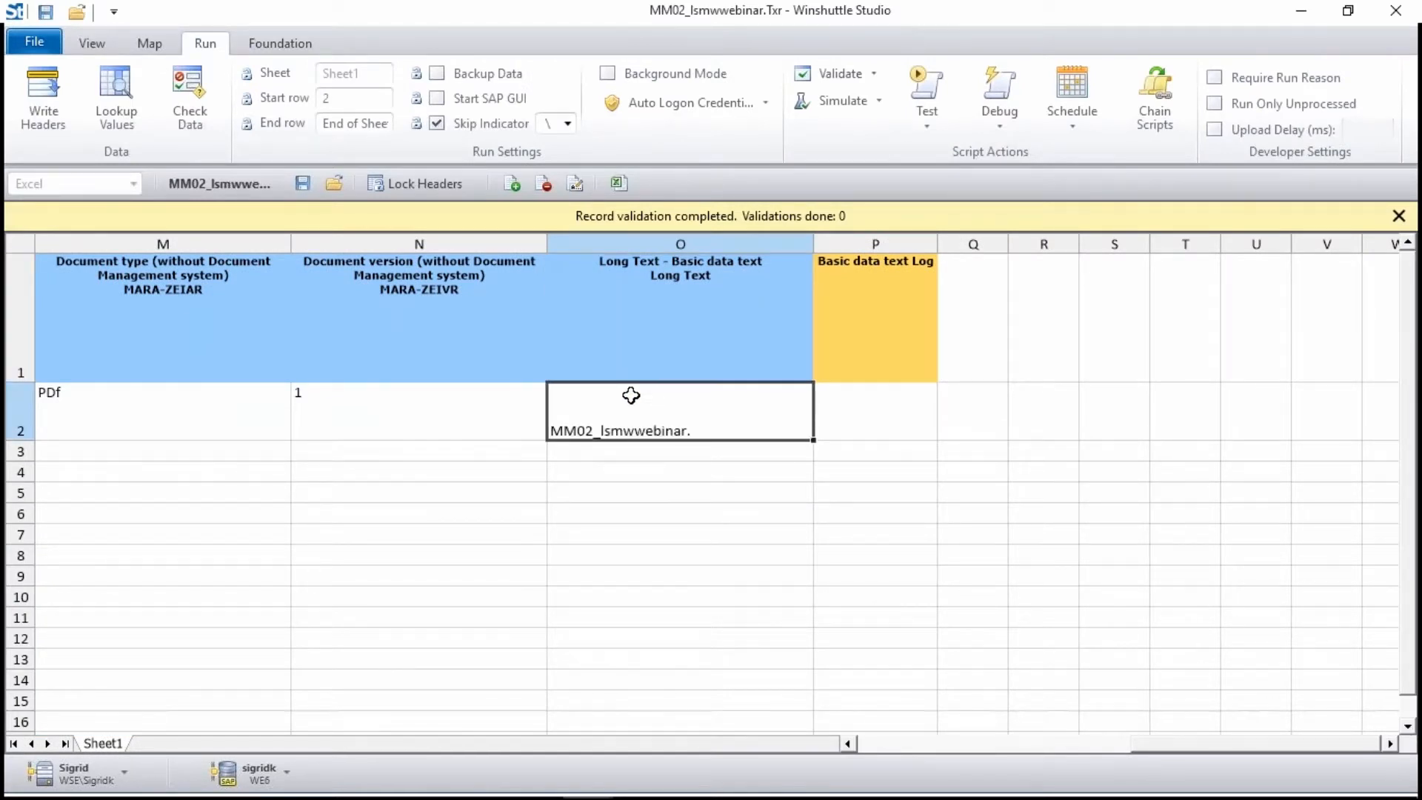
double_click(692, 432)
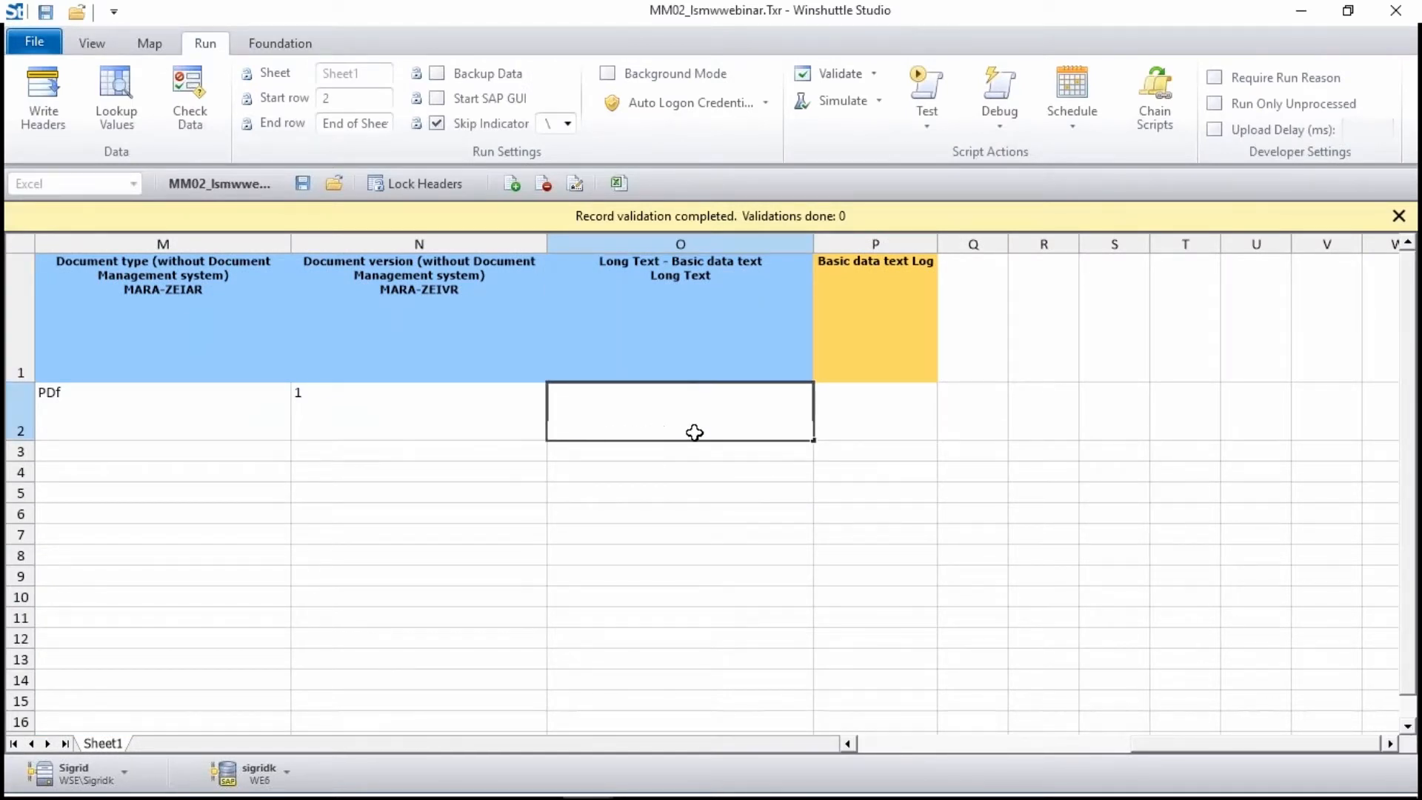
key(BackSpace)
key(BackSpace)
key(BackSpace)
key(BackSpace)
key(BackSpace)
key(BackSpace)
key(BackSpace)
key(BackSpace)
key(BackSpace)
key(BackSpace)
key(BackSpace)
key(BackSpace)
key(BackSpace)
key(BackSpace)
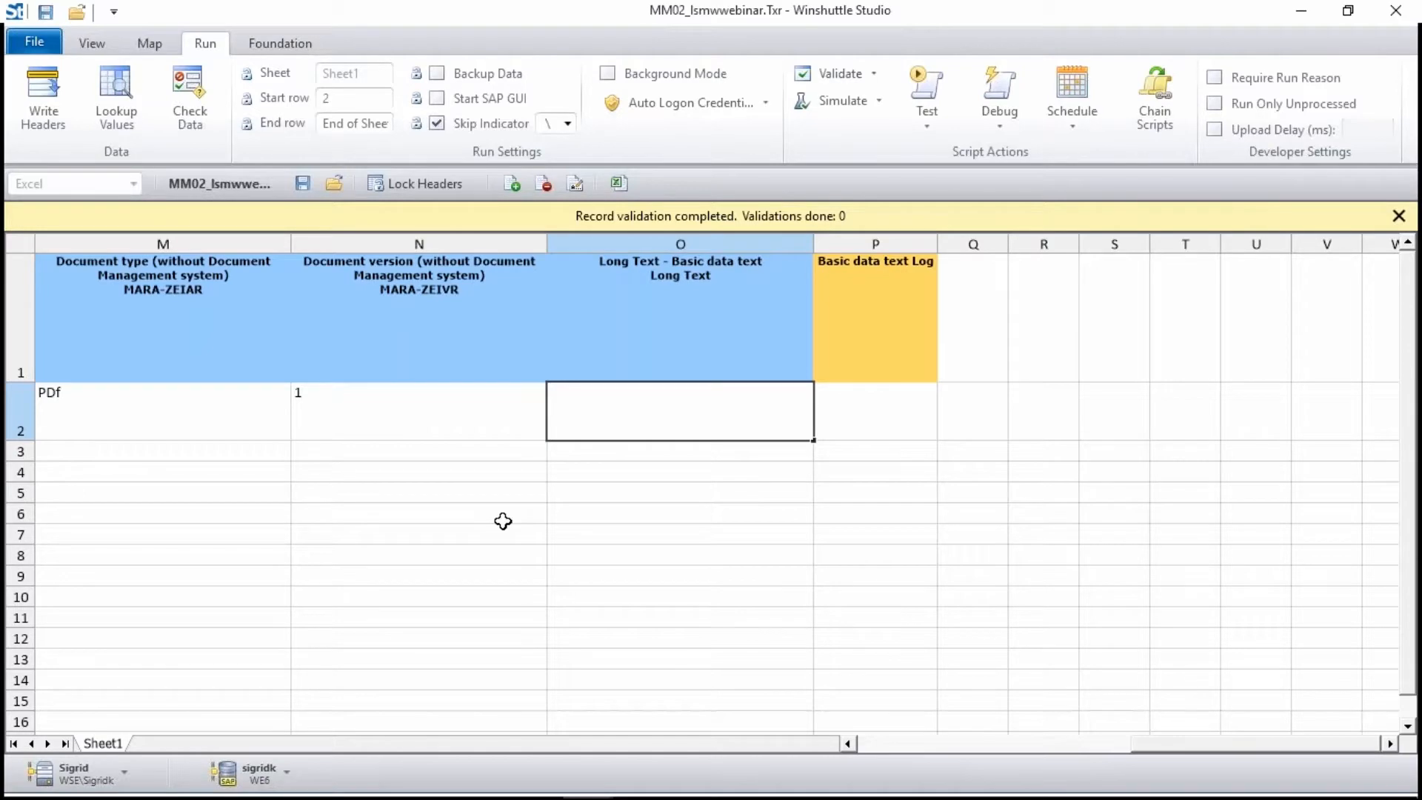
Step: Copy the line beginning "Basic data text is here." from Notepad++ into the long text cell O2 in Winshuttle Studio
click(331, 790)
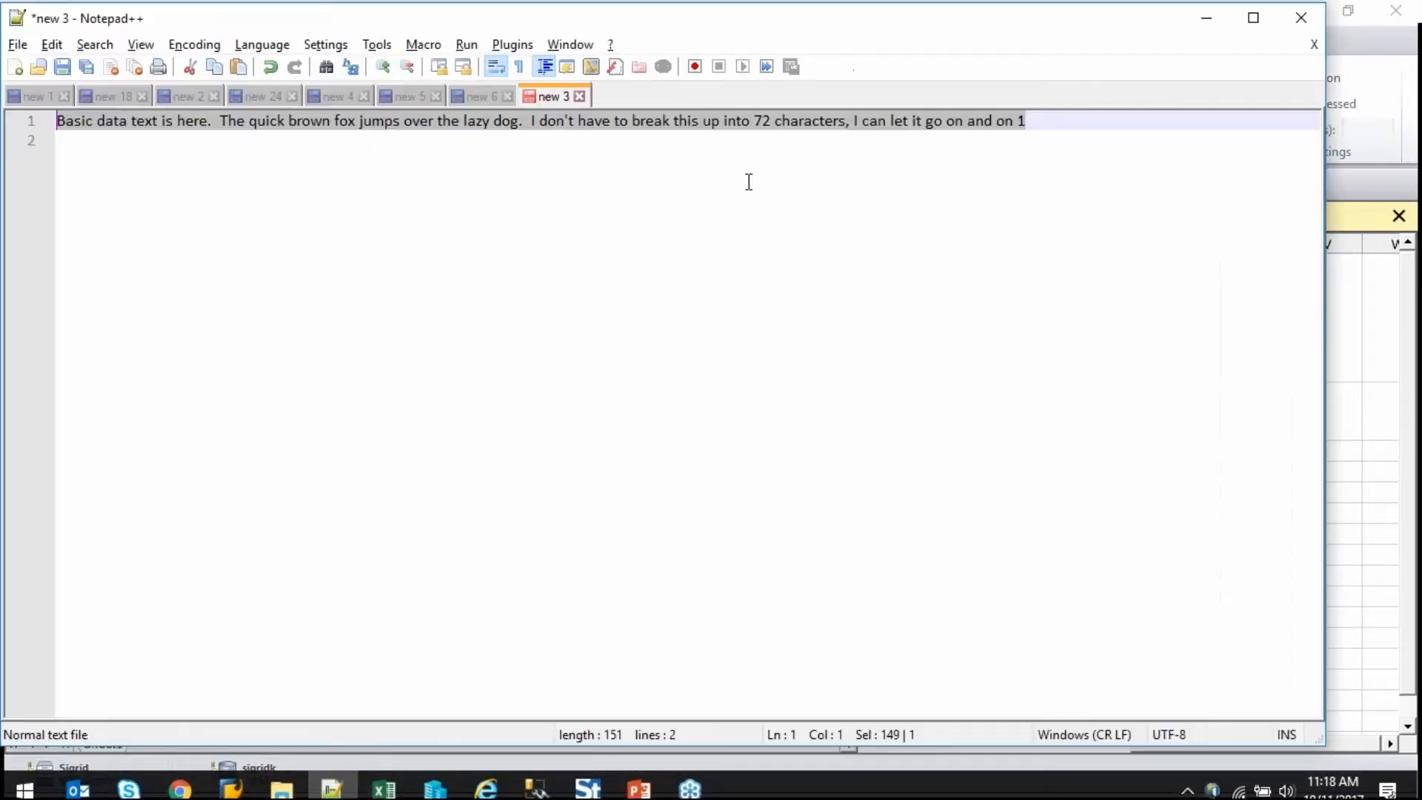
click(1208, 19)
text(Basic data text is here.  The quick brown fox jumps over the lazy dog.  I don't have to break this up into 72 characters, I can let it go on and on 1)
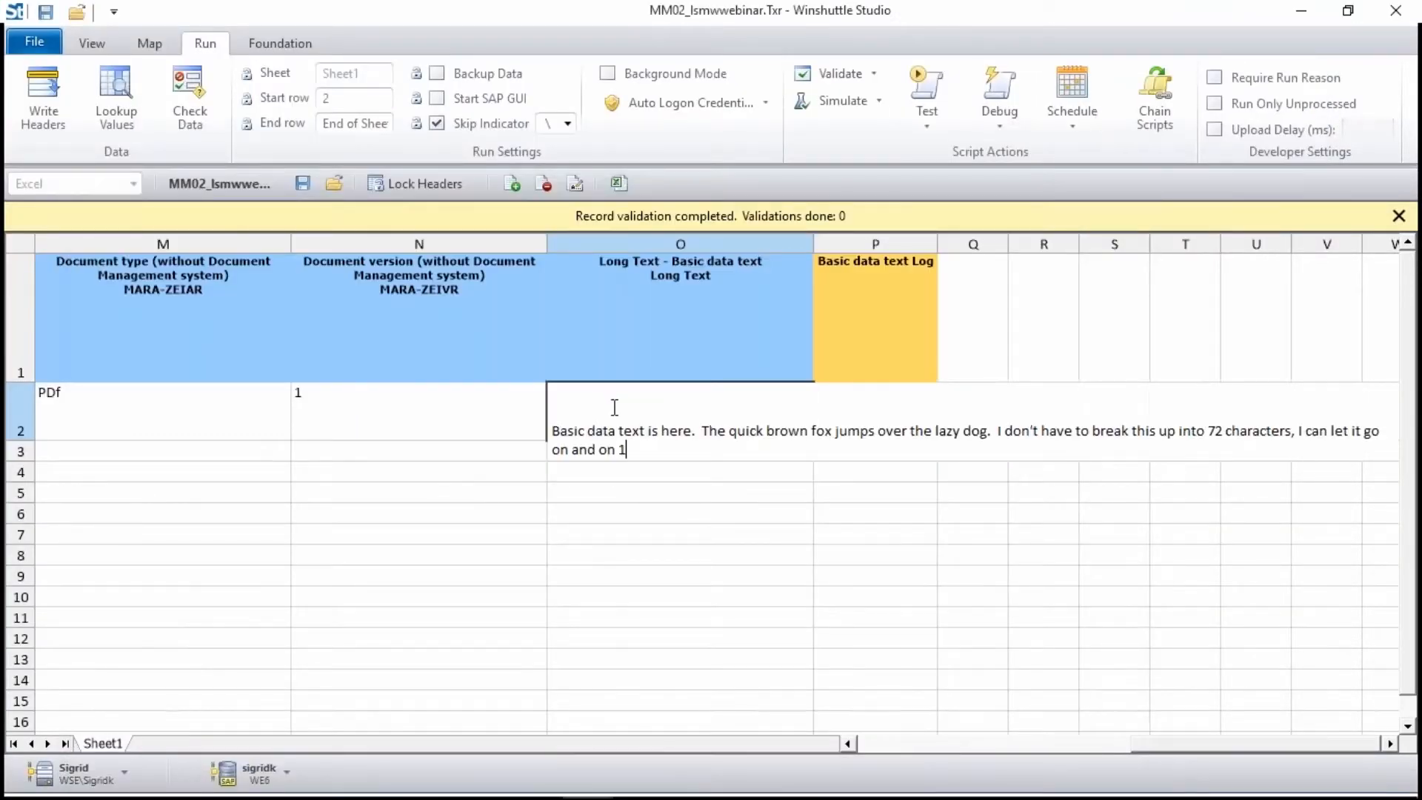
click(725, 465)
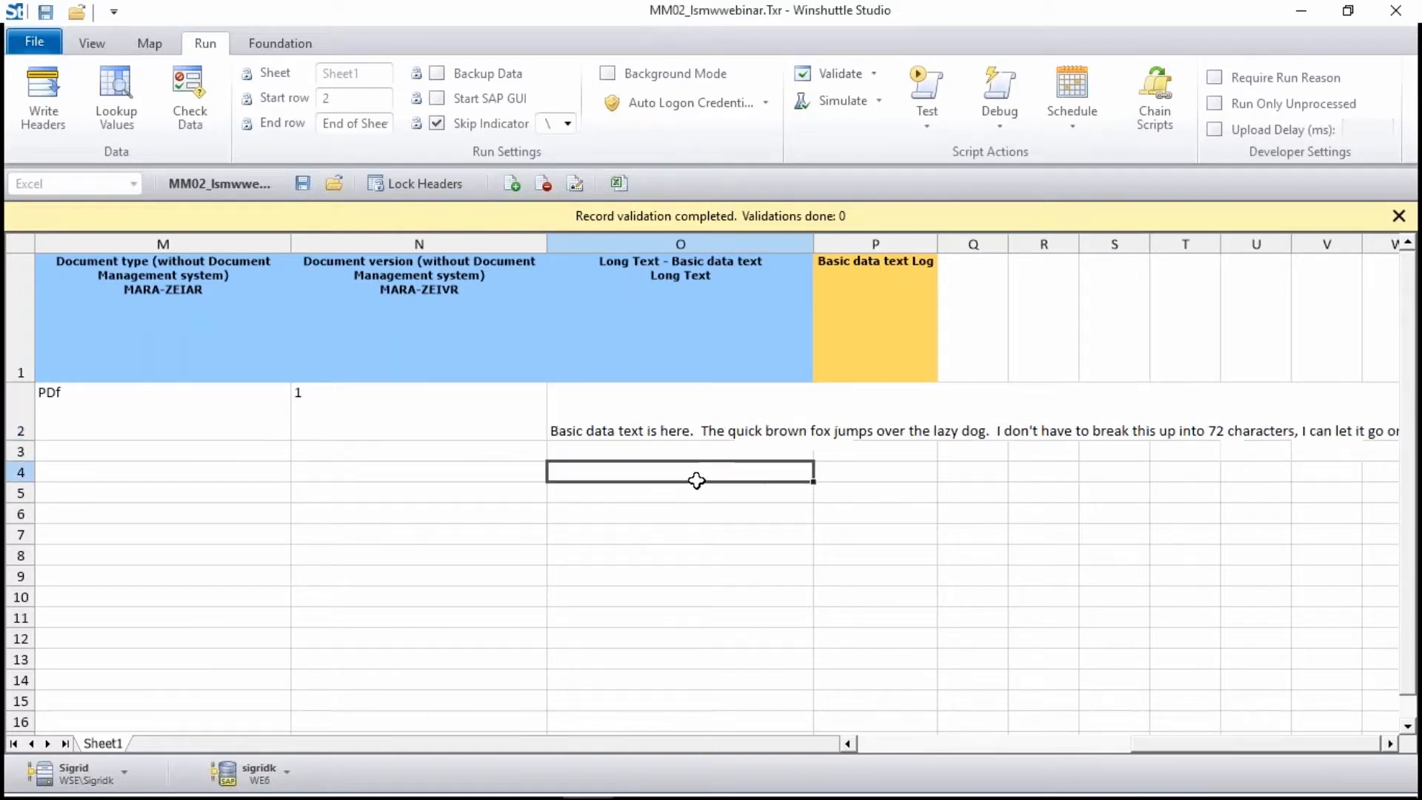
click(742, 406)
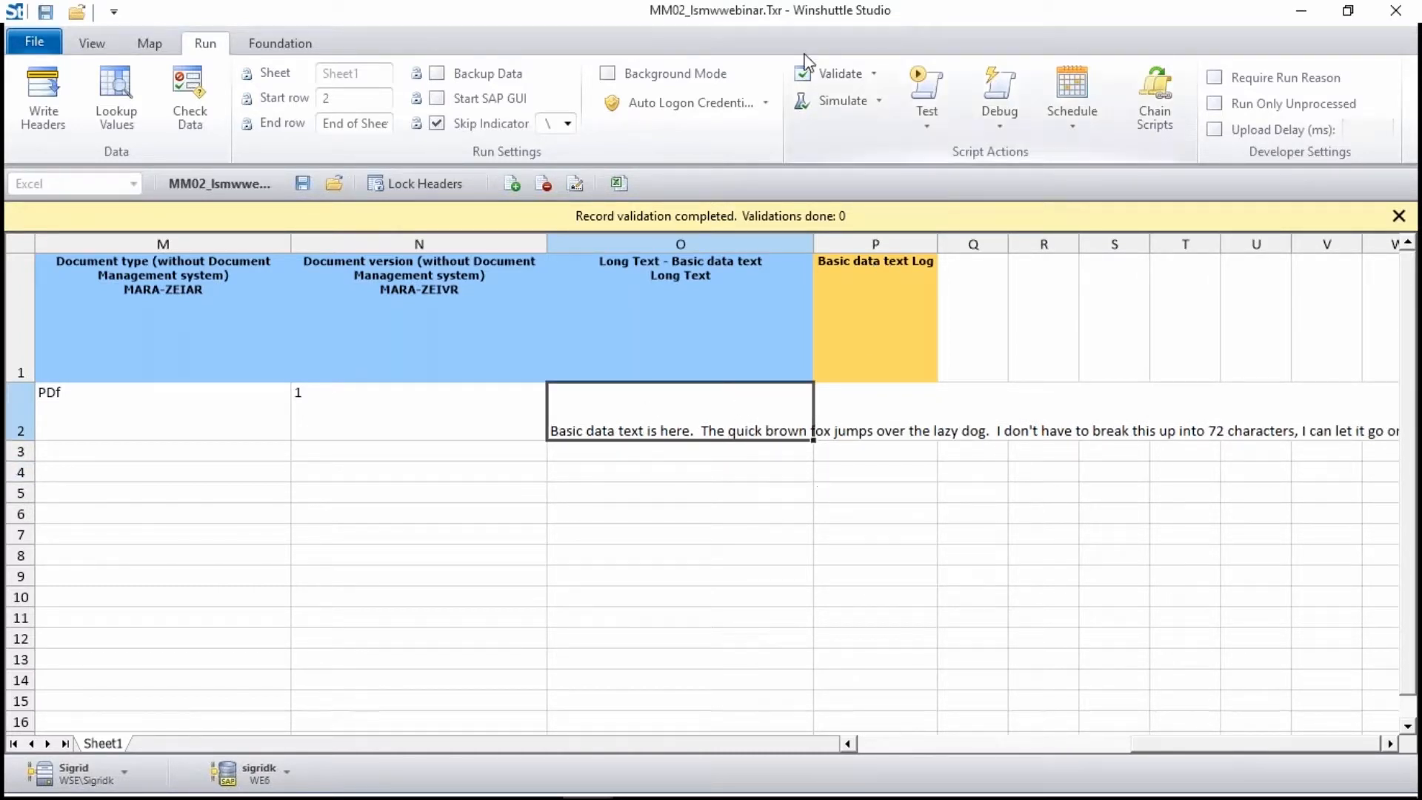
Step: Validate the record and run the script as a test
click(827, 74)
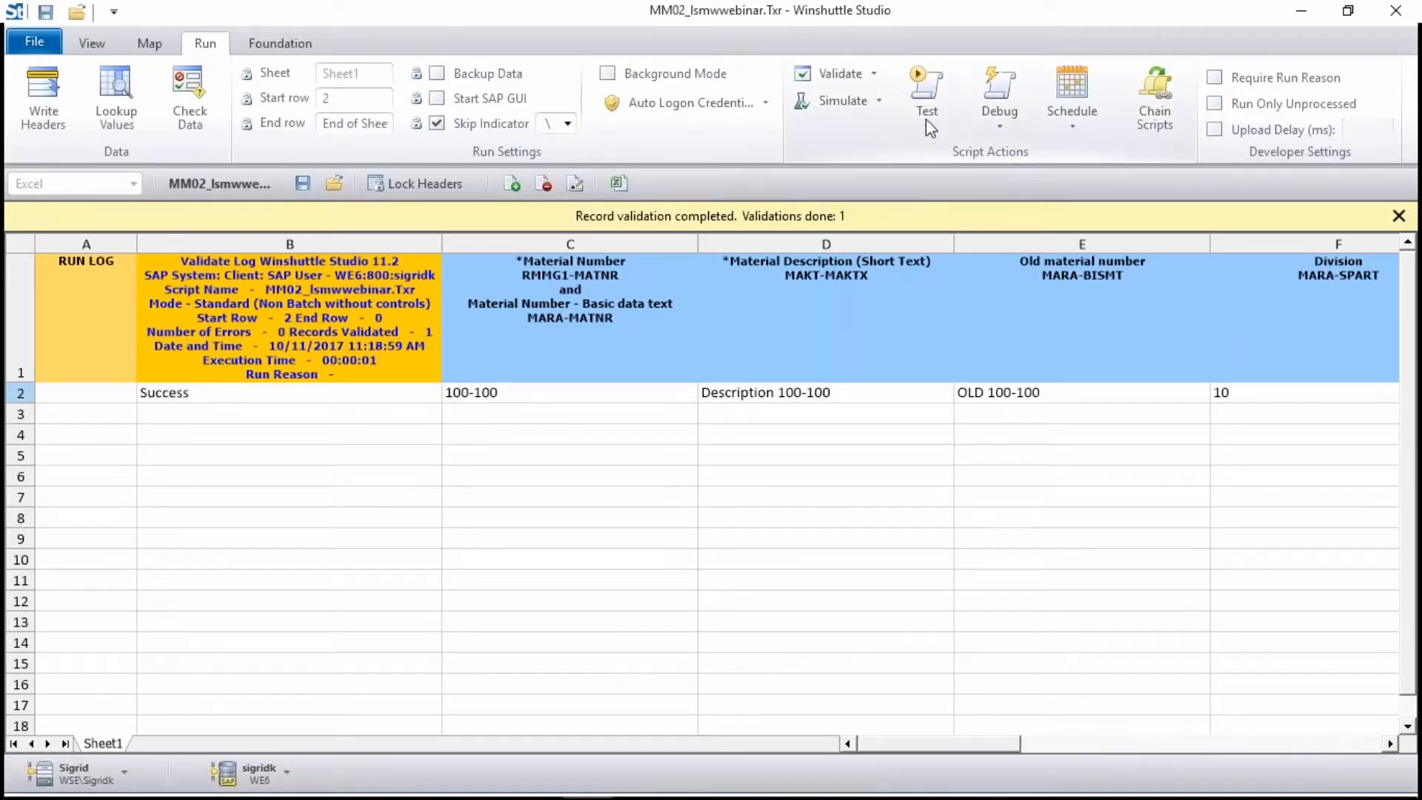
click(936, 82)
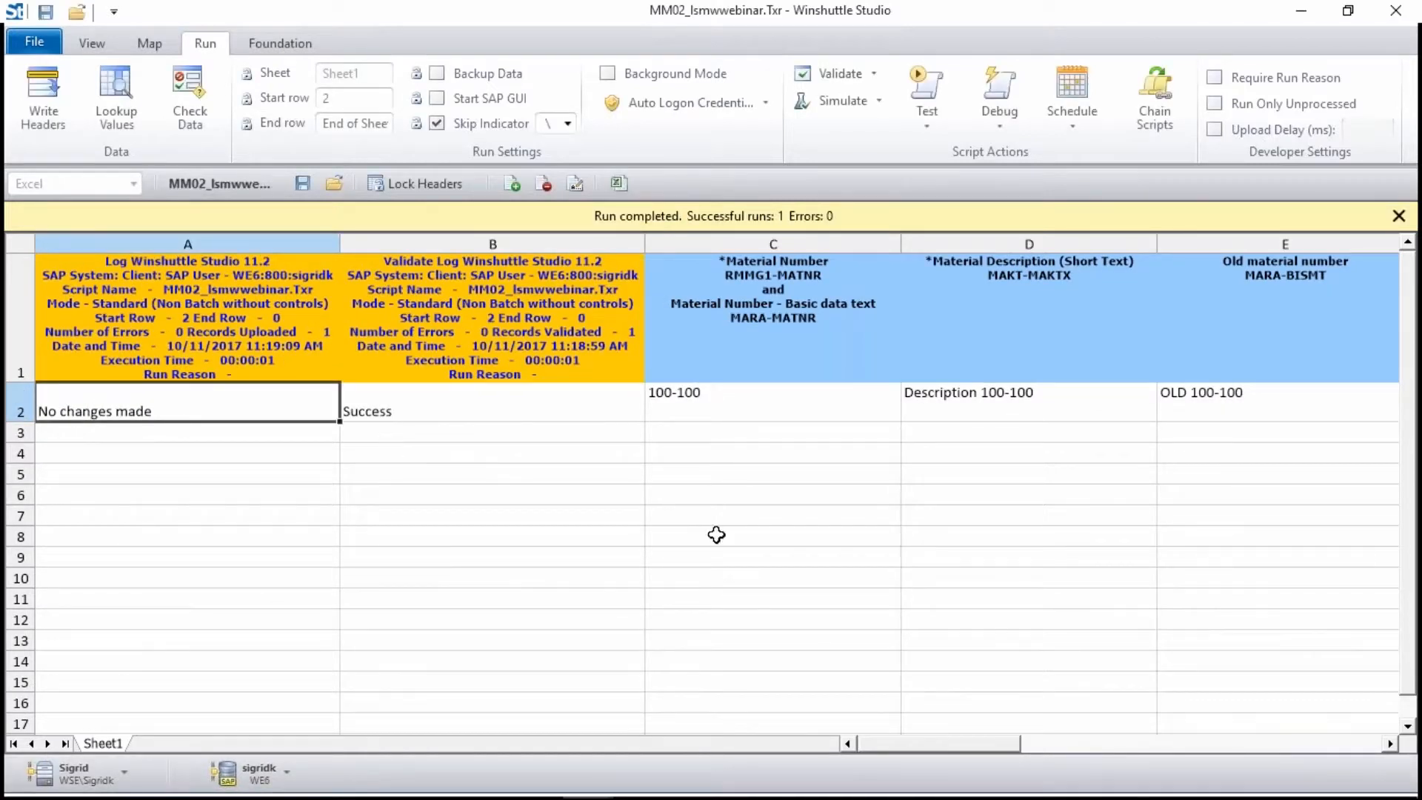
Step: Check the Basic data text Log entry in cell P2 and widen the long text column O slightly
click(1357, 744)
click(1358, 744)
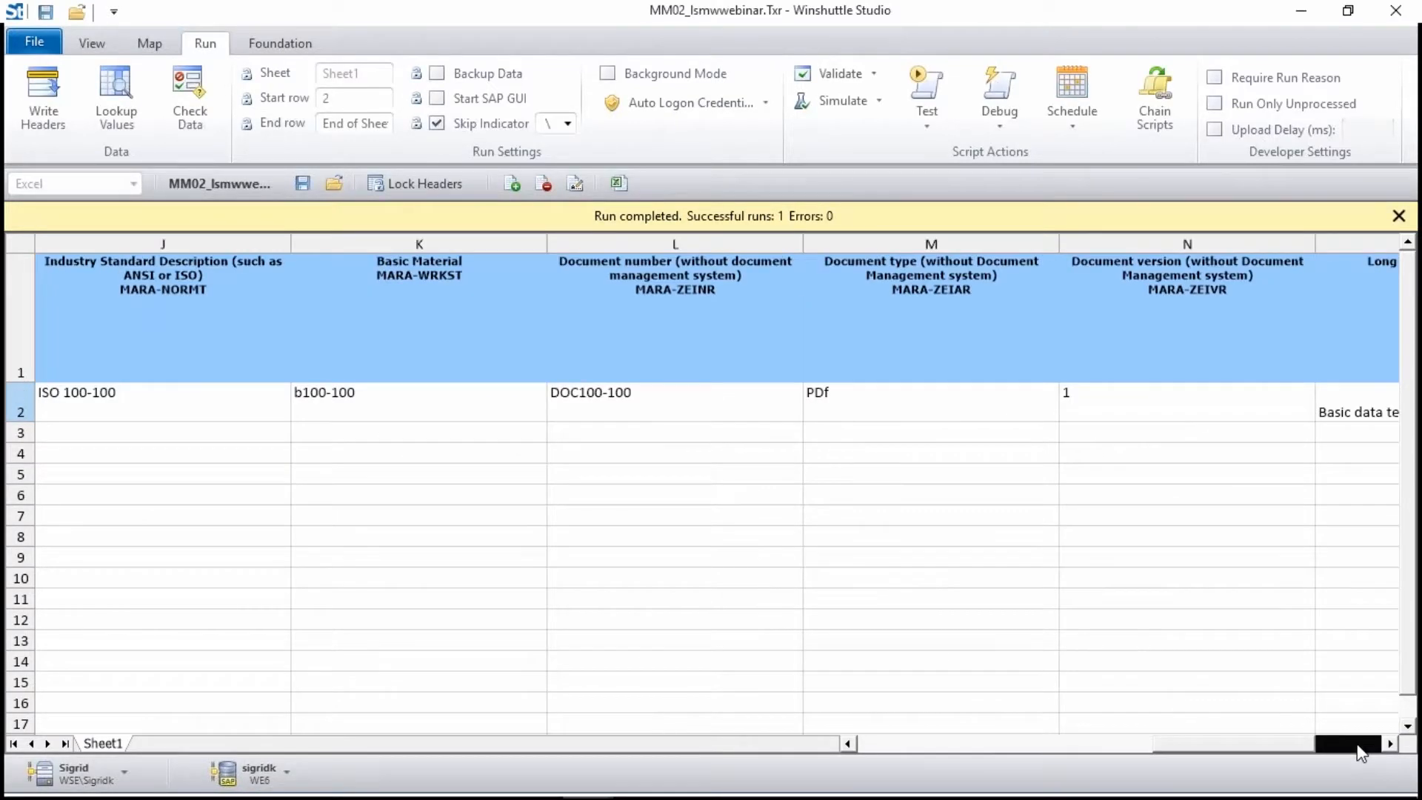
click(1359, 745)
click(380, 406)
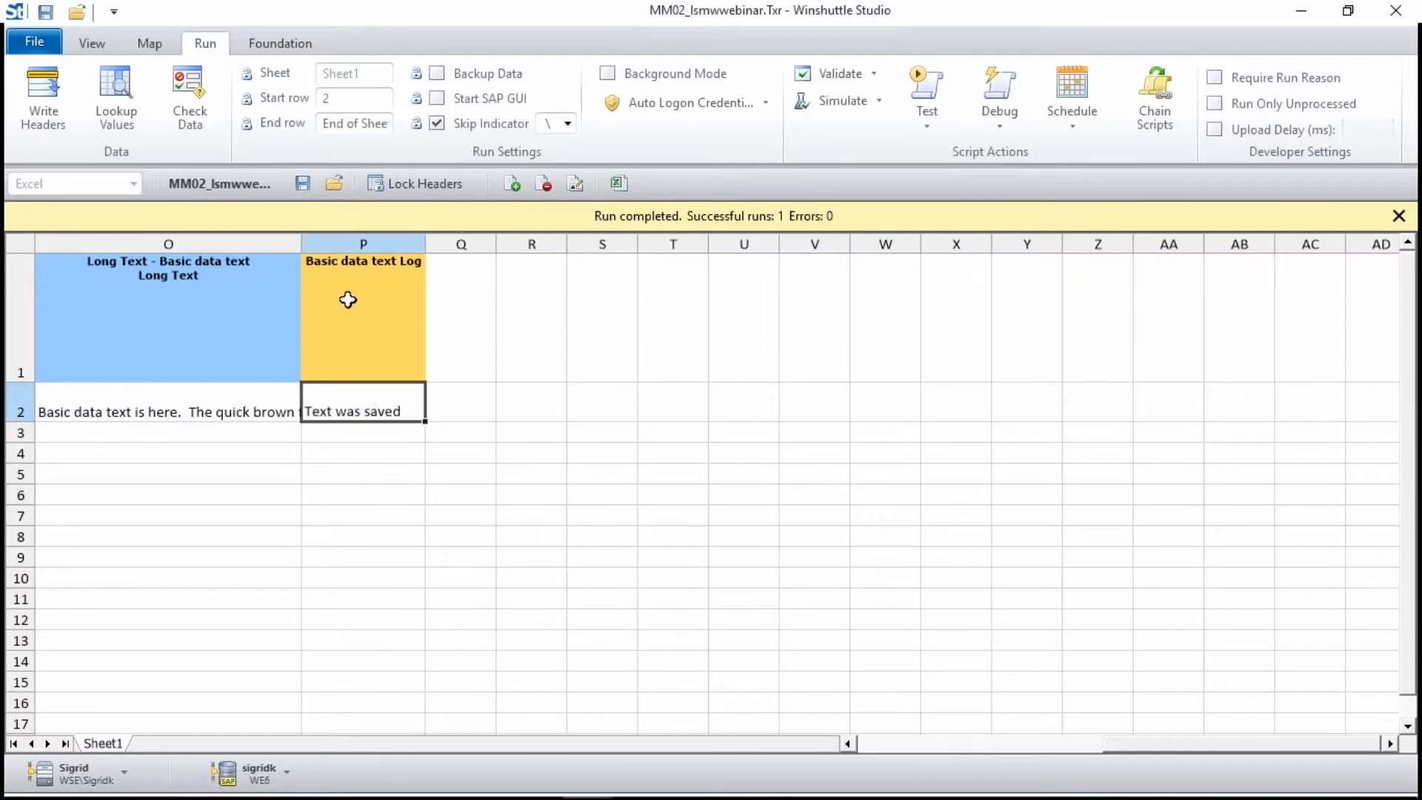
drag(300, 248, 331, 248)
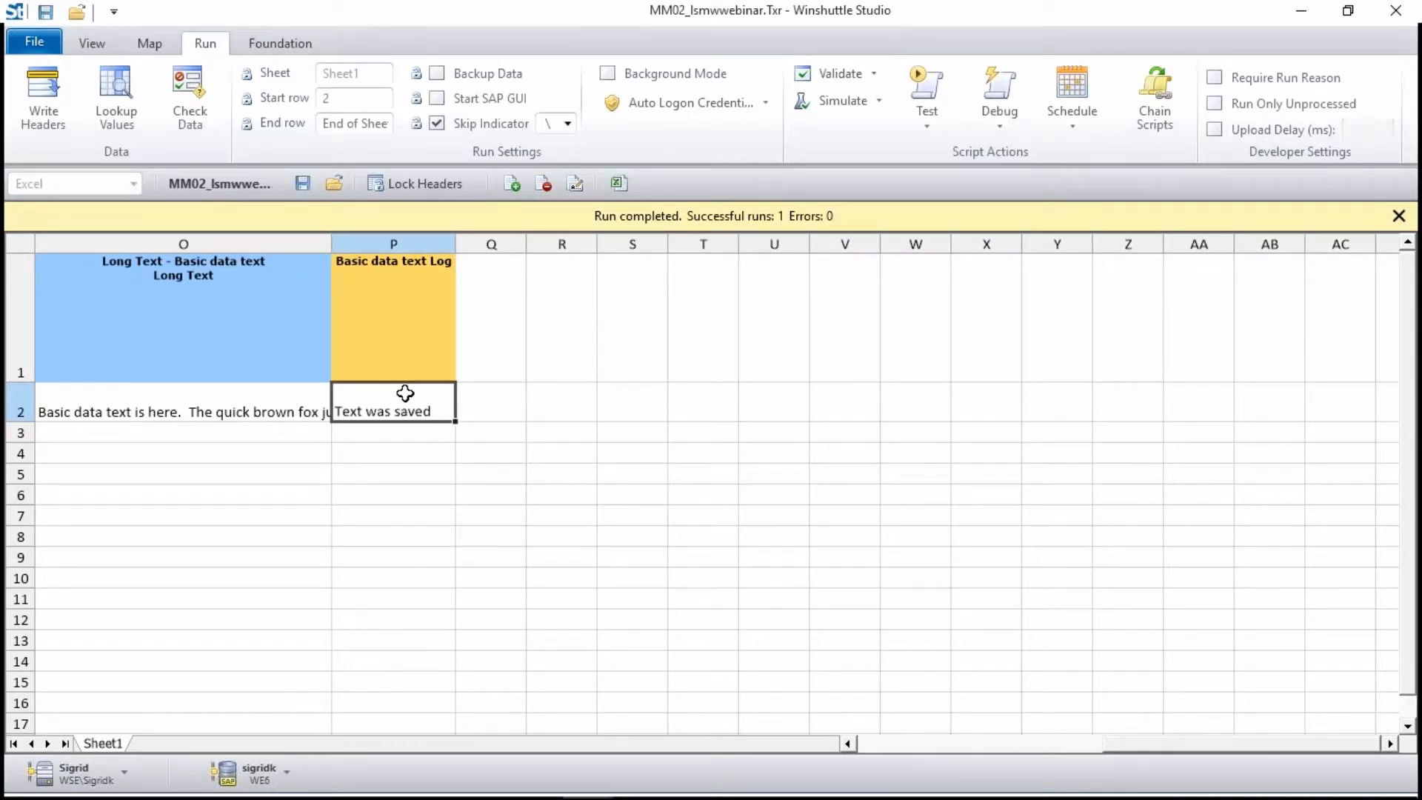
Step: Clear the run results from row 2: the Basic data text Log, the run log and the validate log
key(Delete)
click(888, 745)
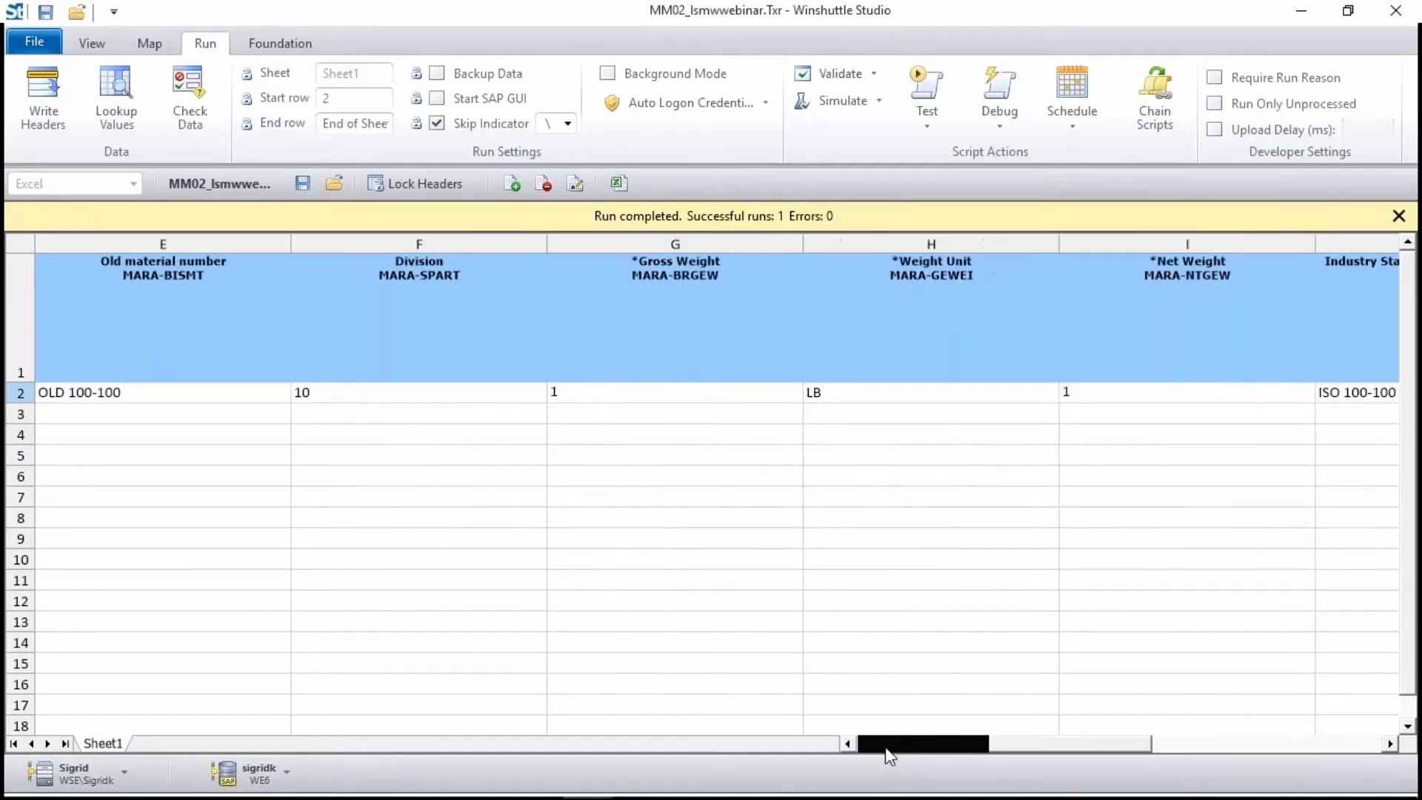
drag(411, 385, 285, 393)
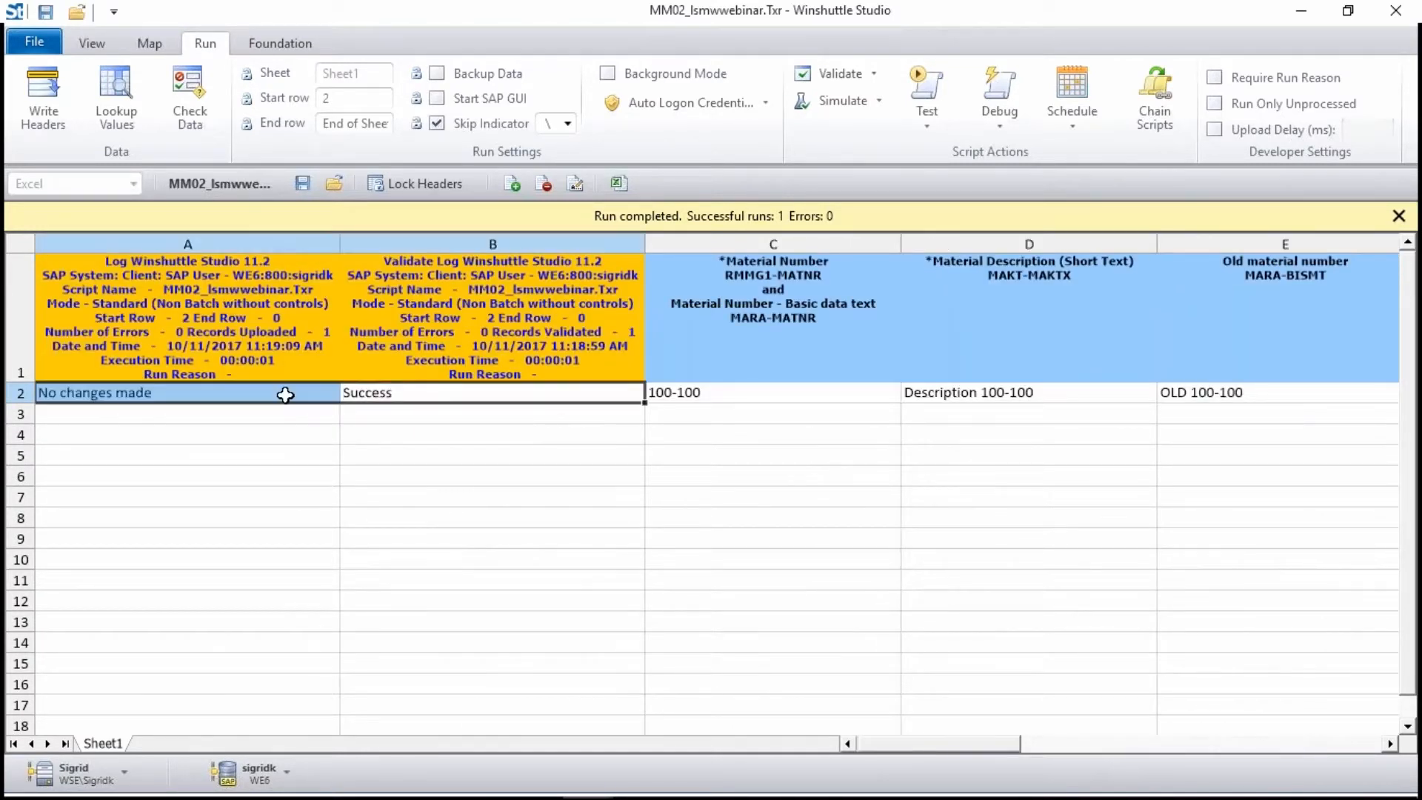
key(Delete)
click(242, 393)
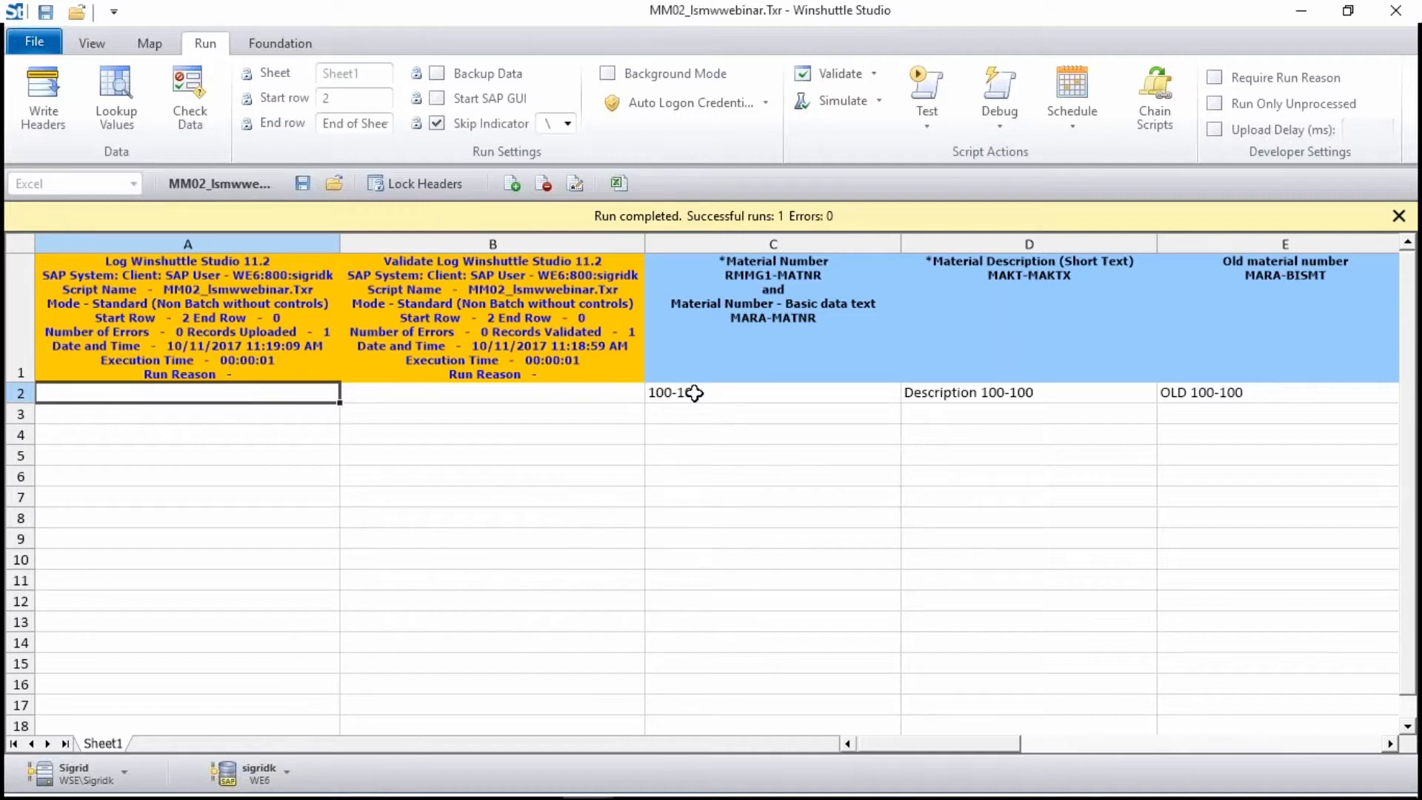
drag(694, 393, 1295, 399)
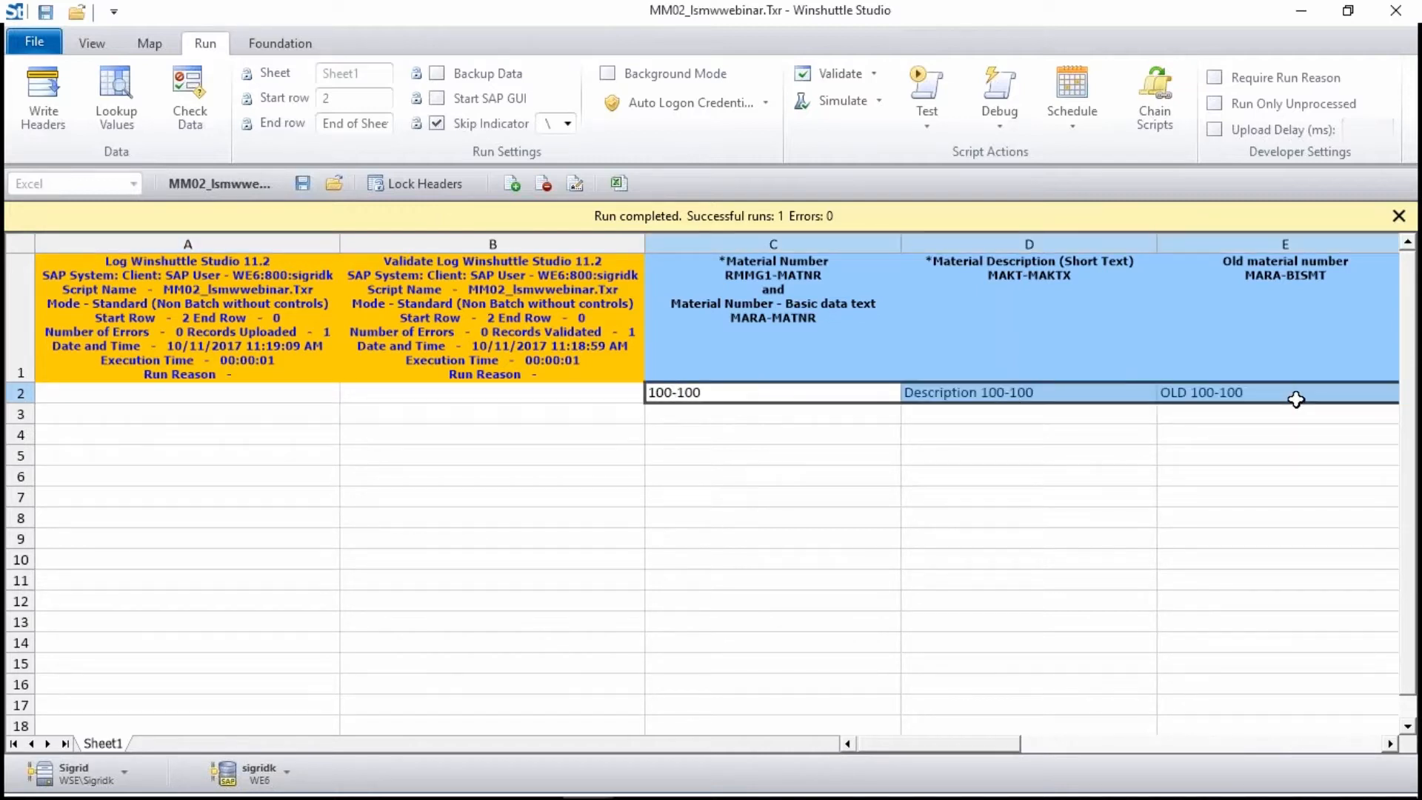
click(944, 392)
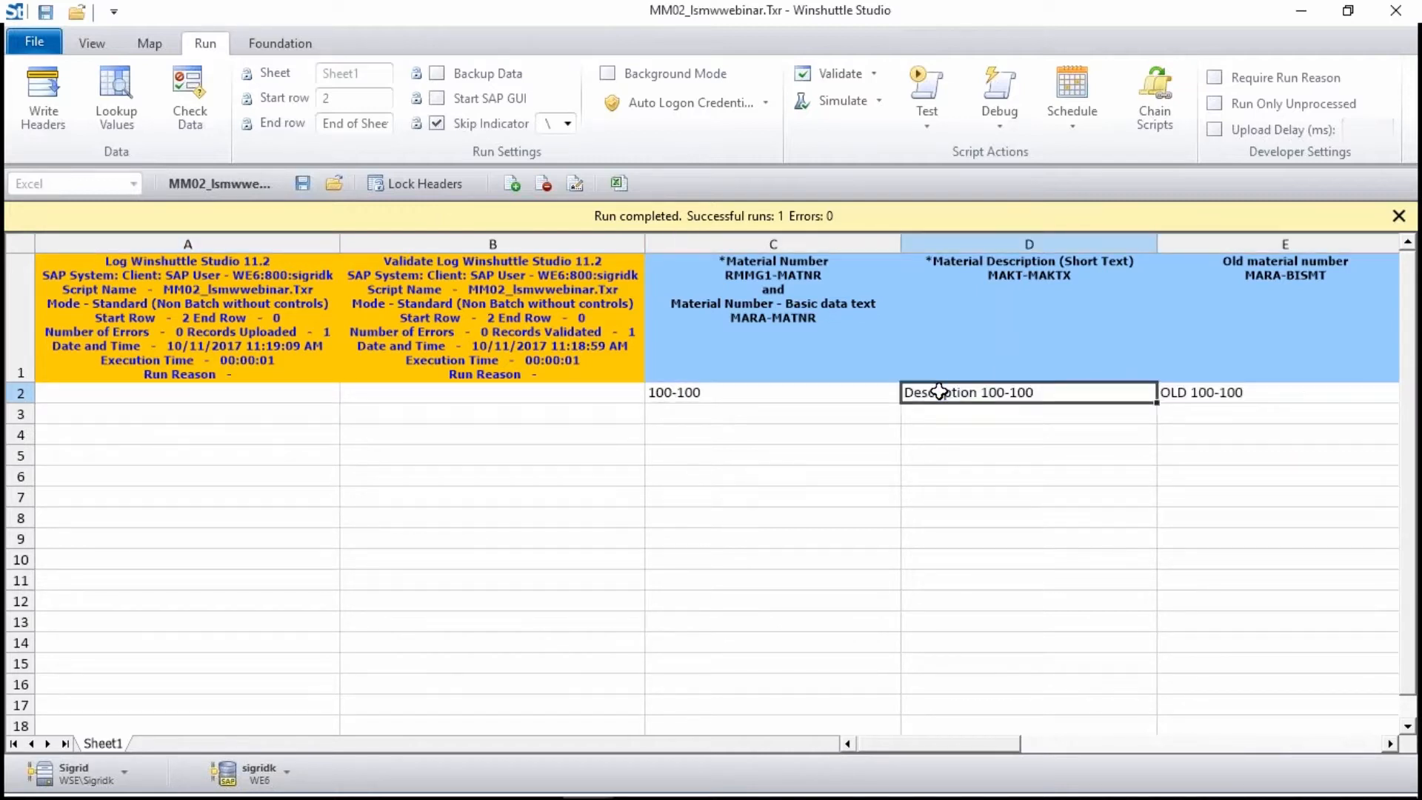
click(806, 393)
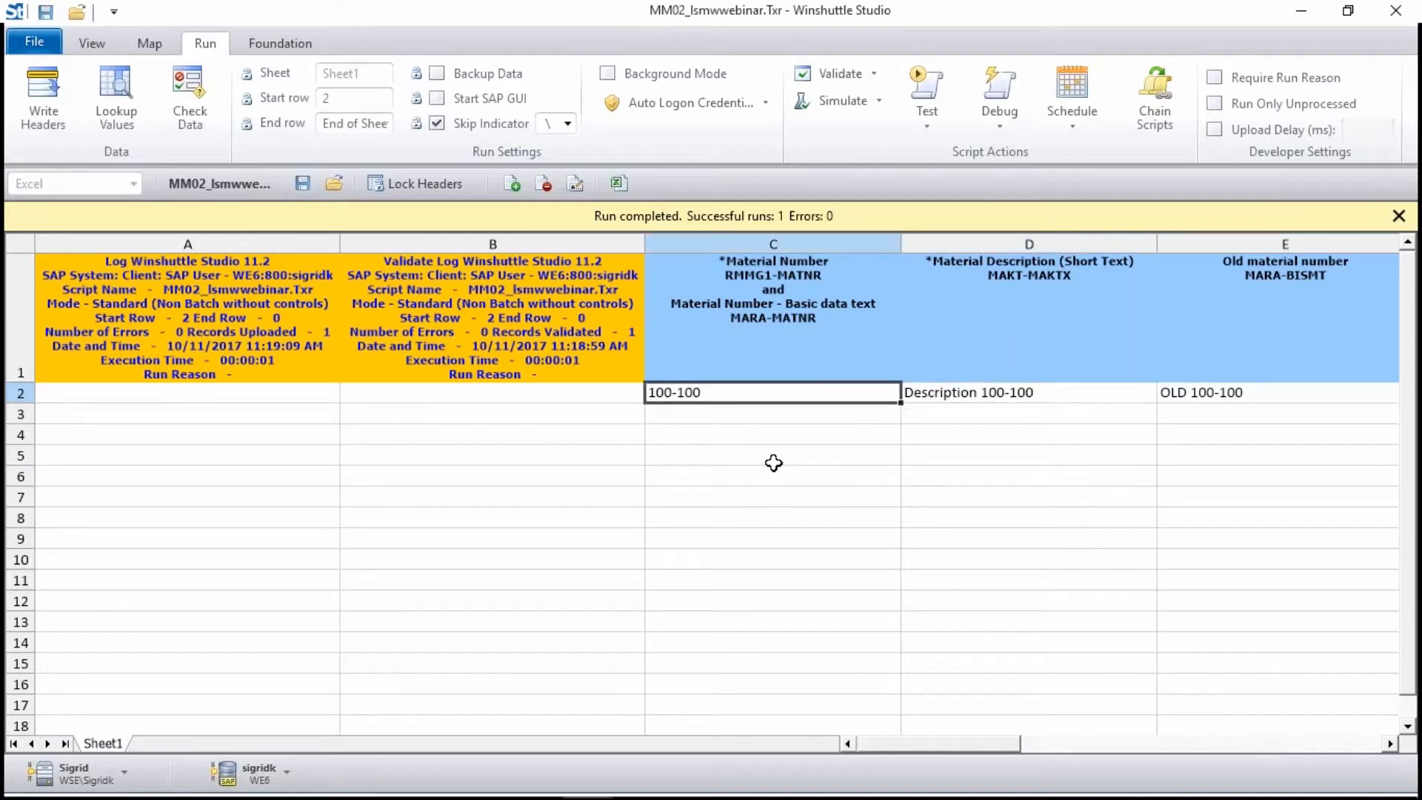
Step: Start submitting MM02_lsmwwebinar to Foundation as a single script with locked sheets, and continue to the data template information
click(303, 46)
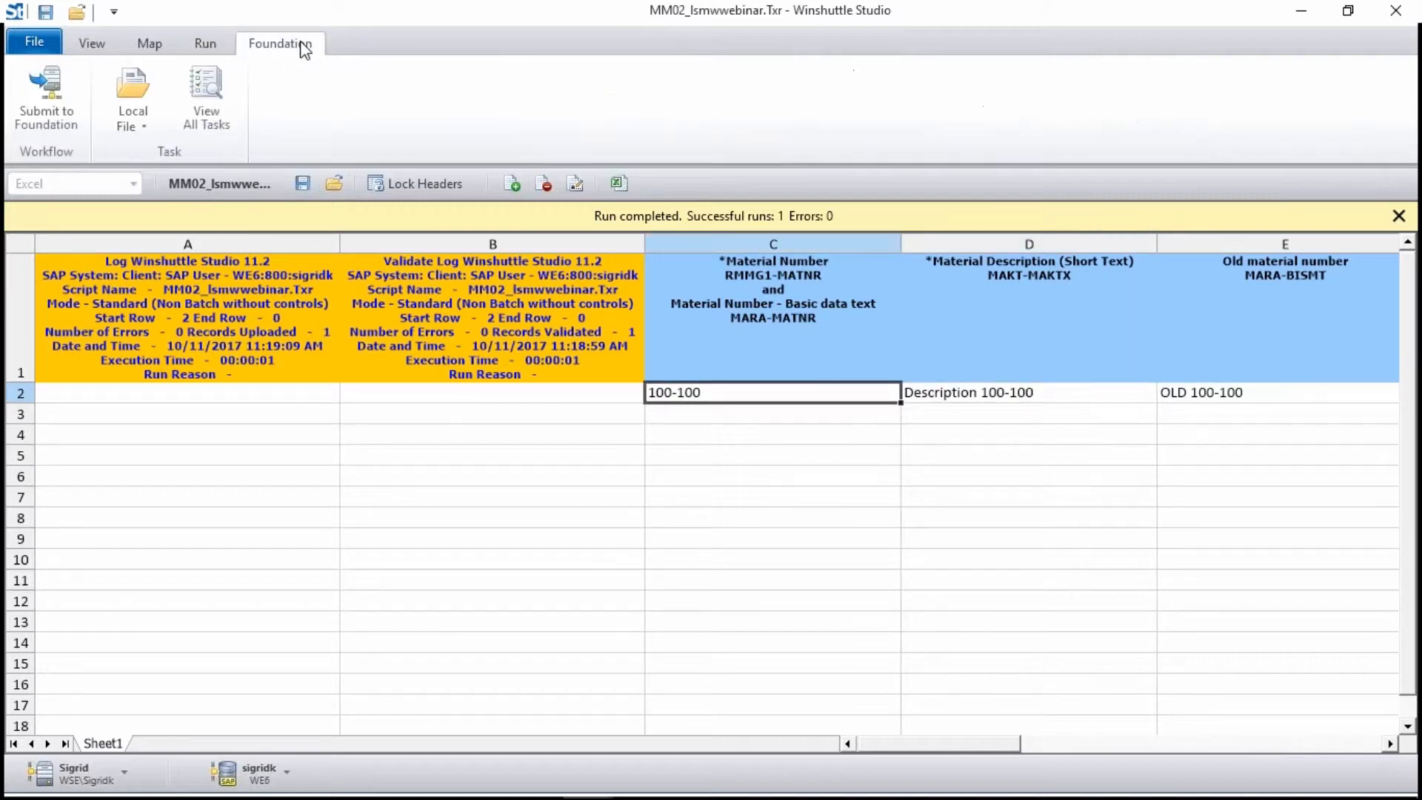
click(48, 104)
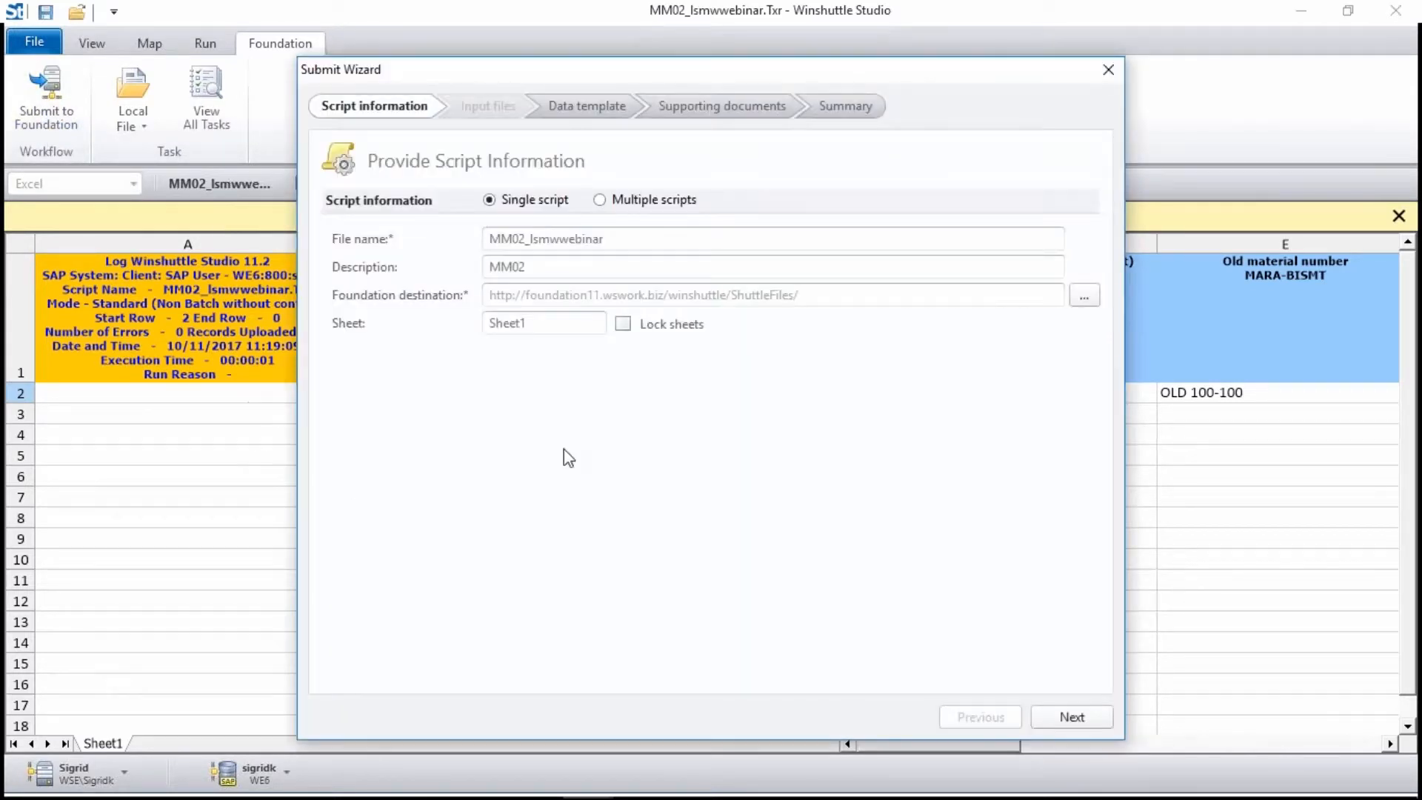
click(638, 332)
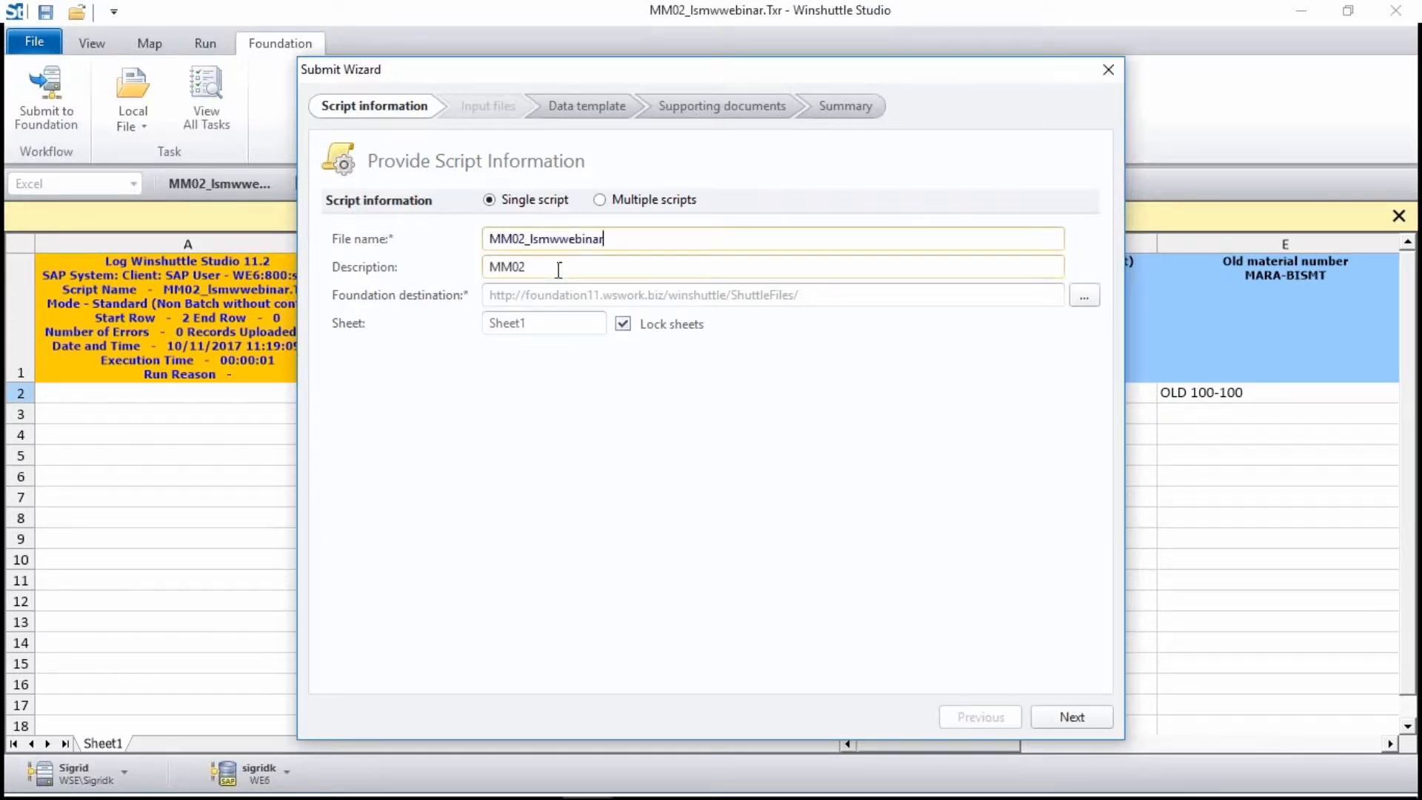
click(558, 269)
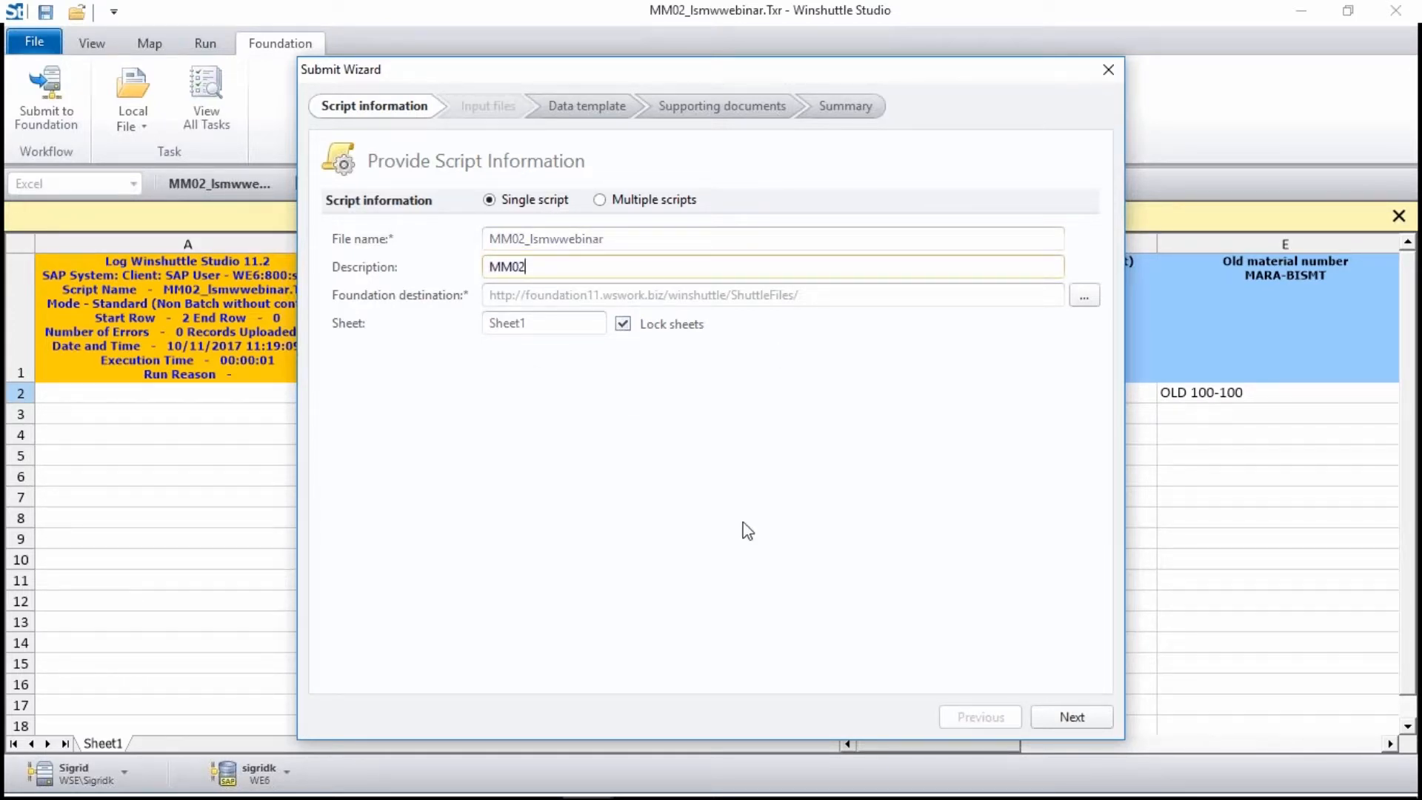
click(1070, 718)
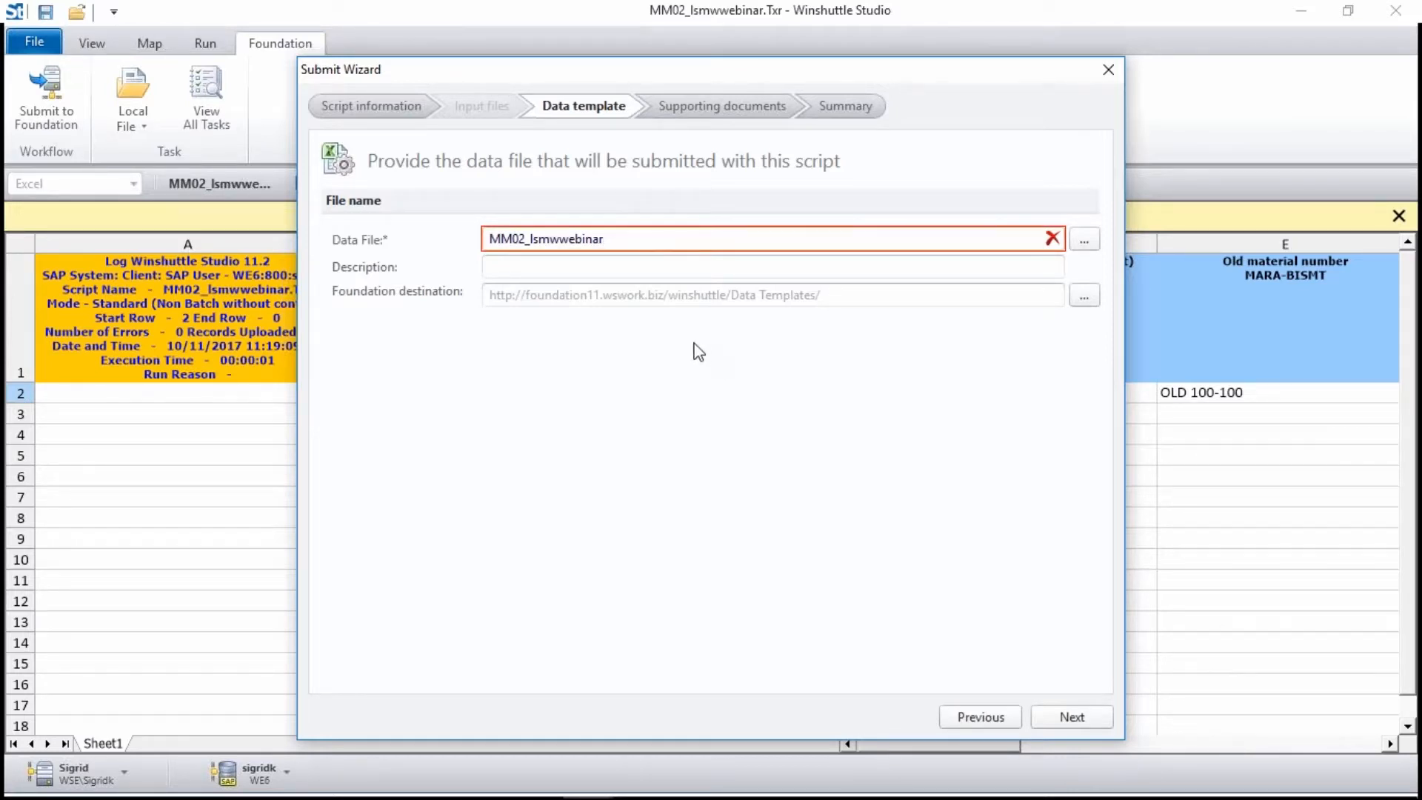
Step: Submit MM02_lsmwwebinar to Foundation with its data file in Data Templates and no supporting documents
drag(849, 298, 746, 296)
click(1071, 725)
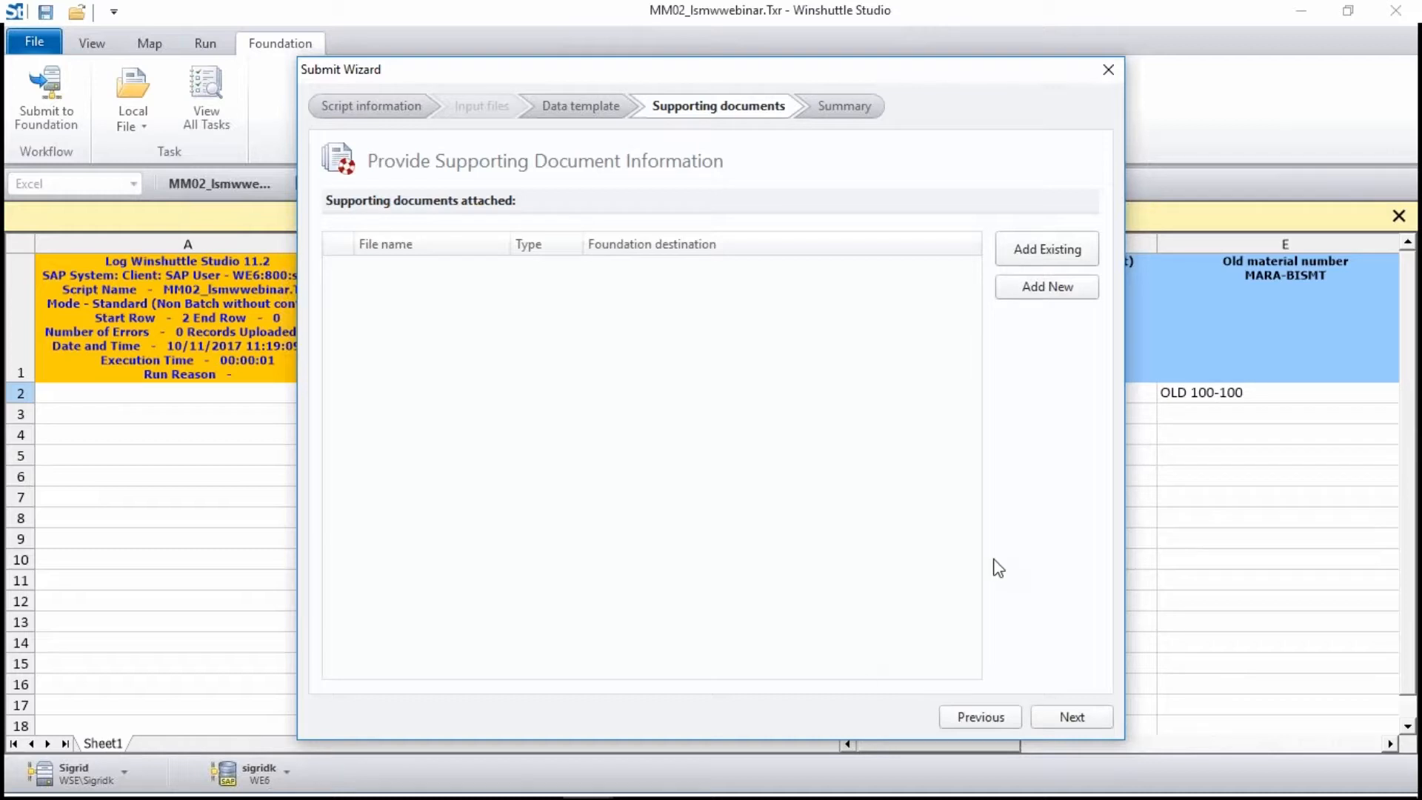
click(1091, 718)
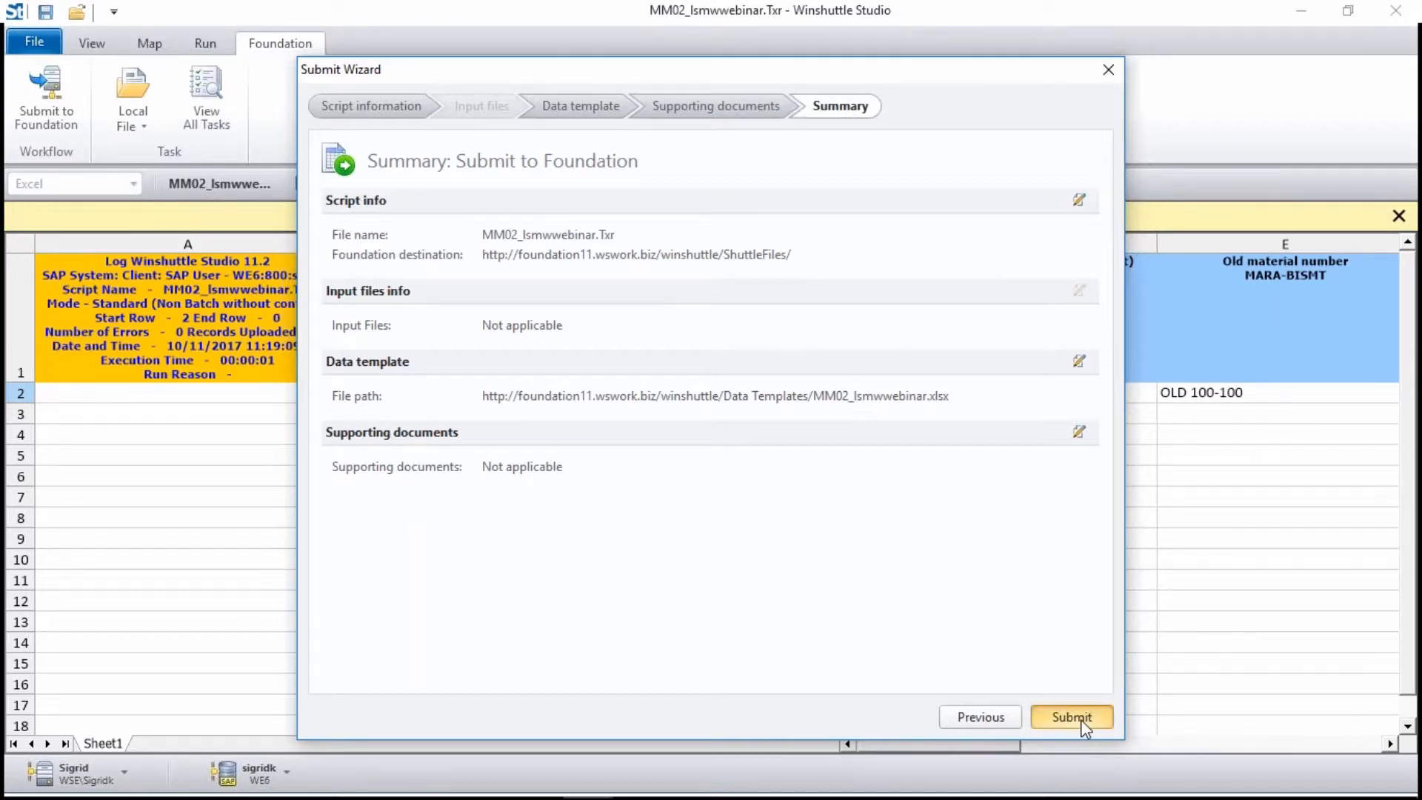
click(1081, 718)
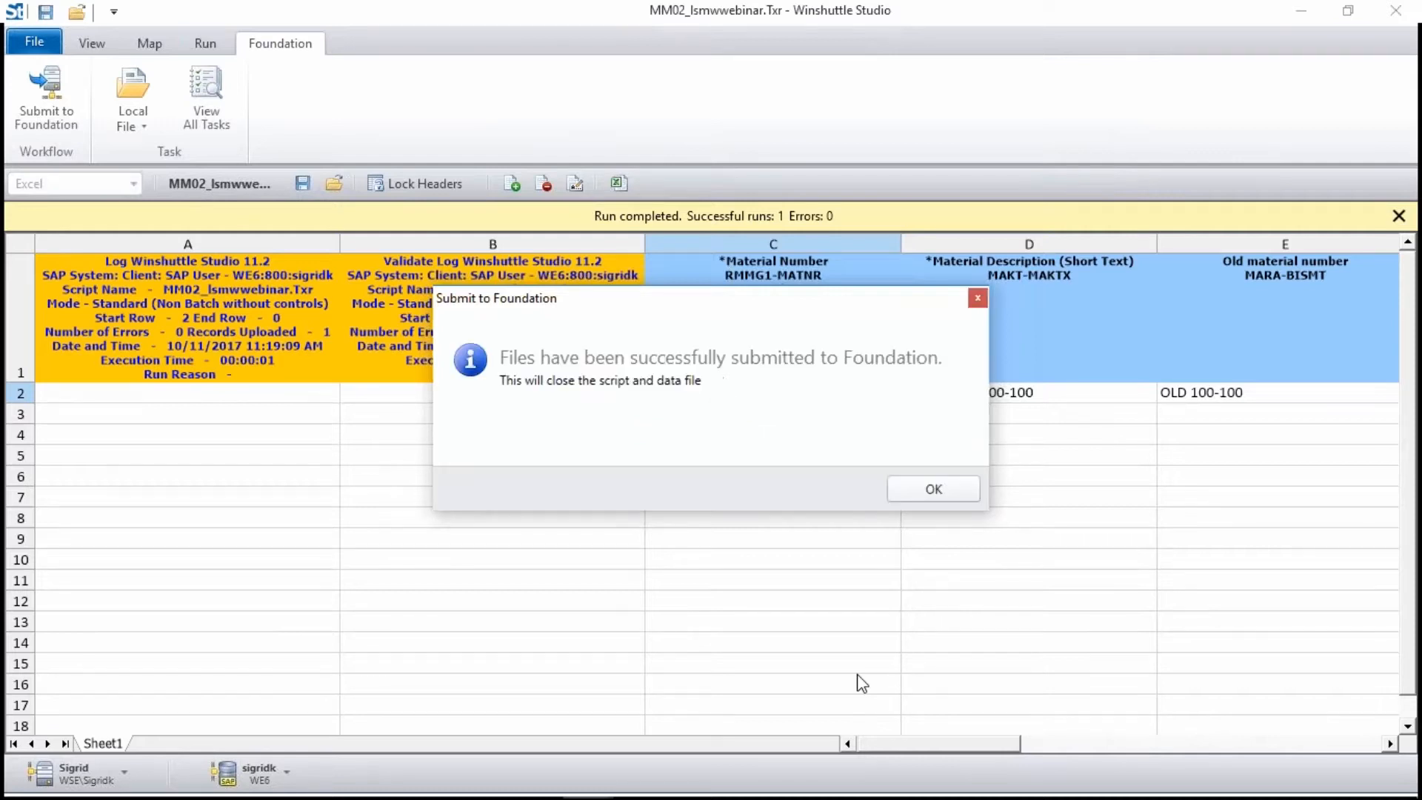
click(946, 486)
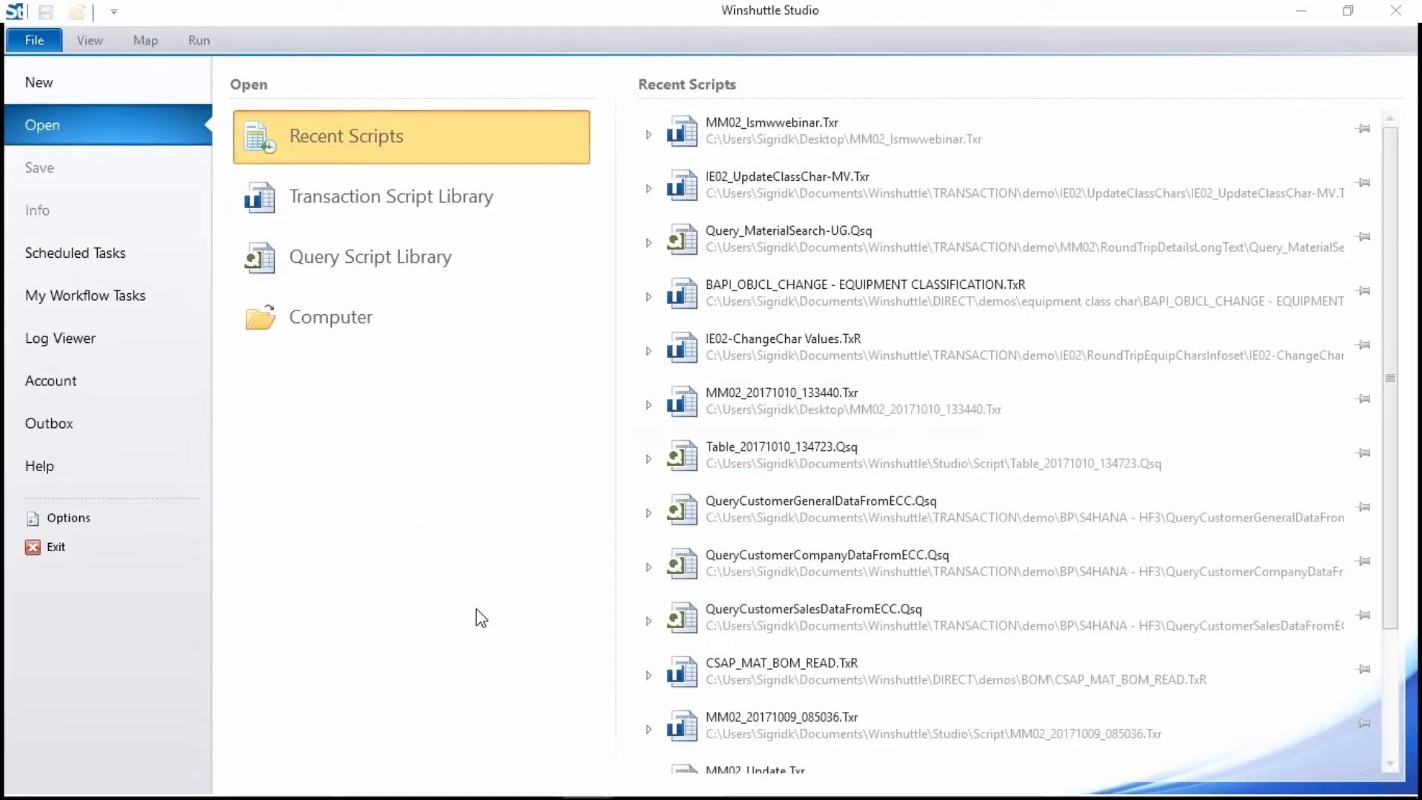
Step: Switch to the Winshuttle Foundation site in the browser and open its transaction scripts library
key(alt+Tab)
key(alt+Tab)
key(alt+Tab)
key(alt+Tab)
key(alt+Tab)
key(alt+Tab)
key(alt+Tab)
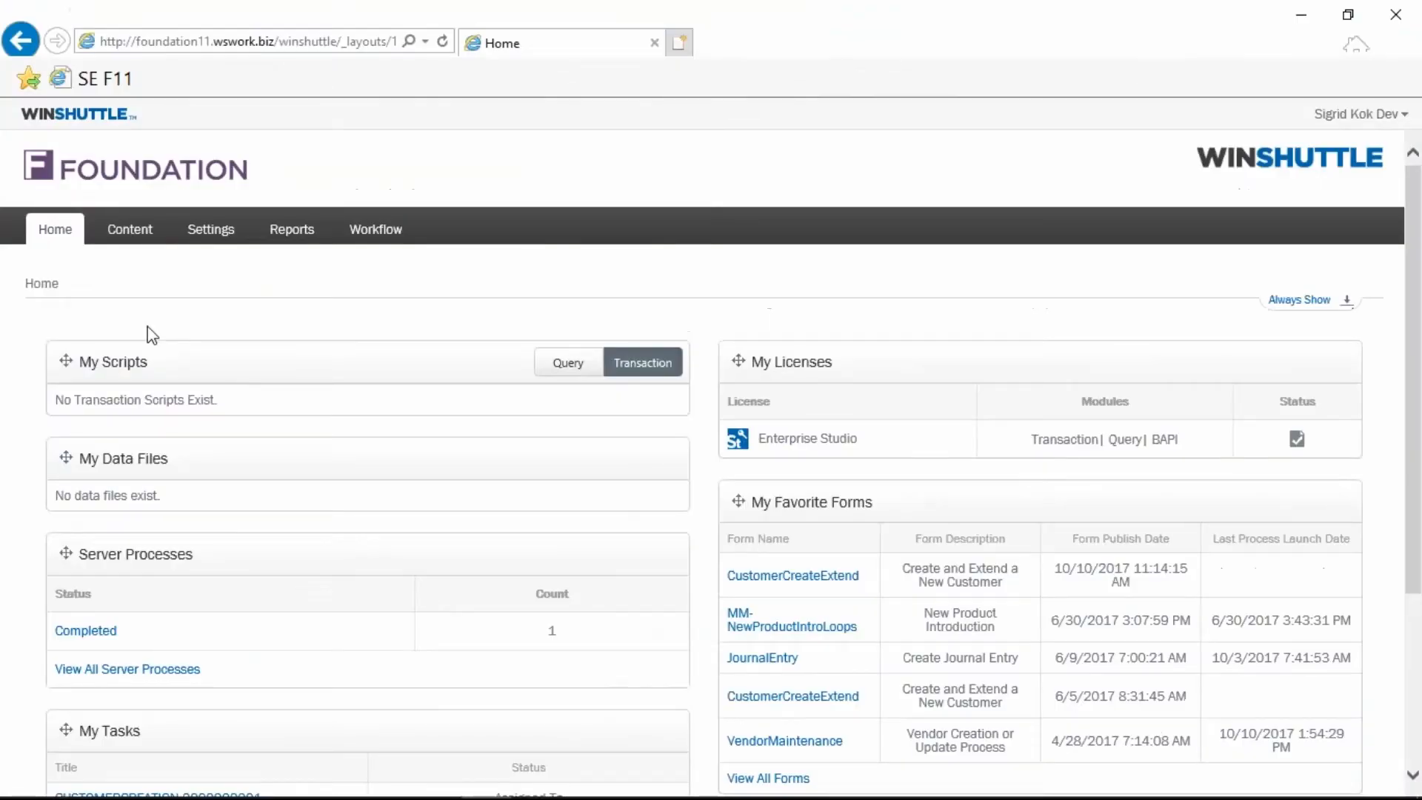
mouse_move(133, 241)
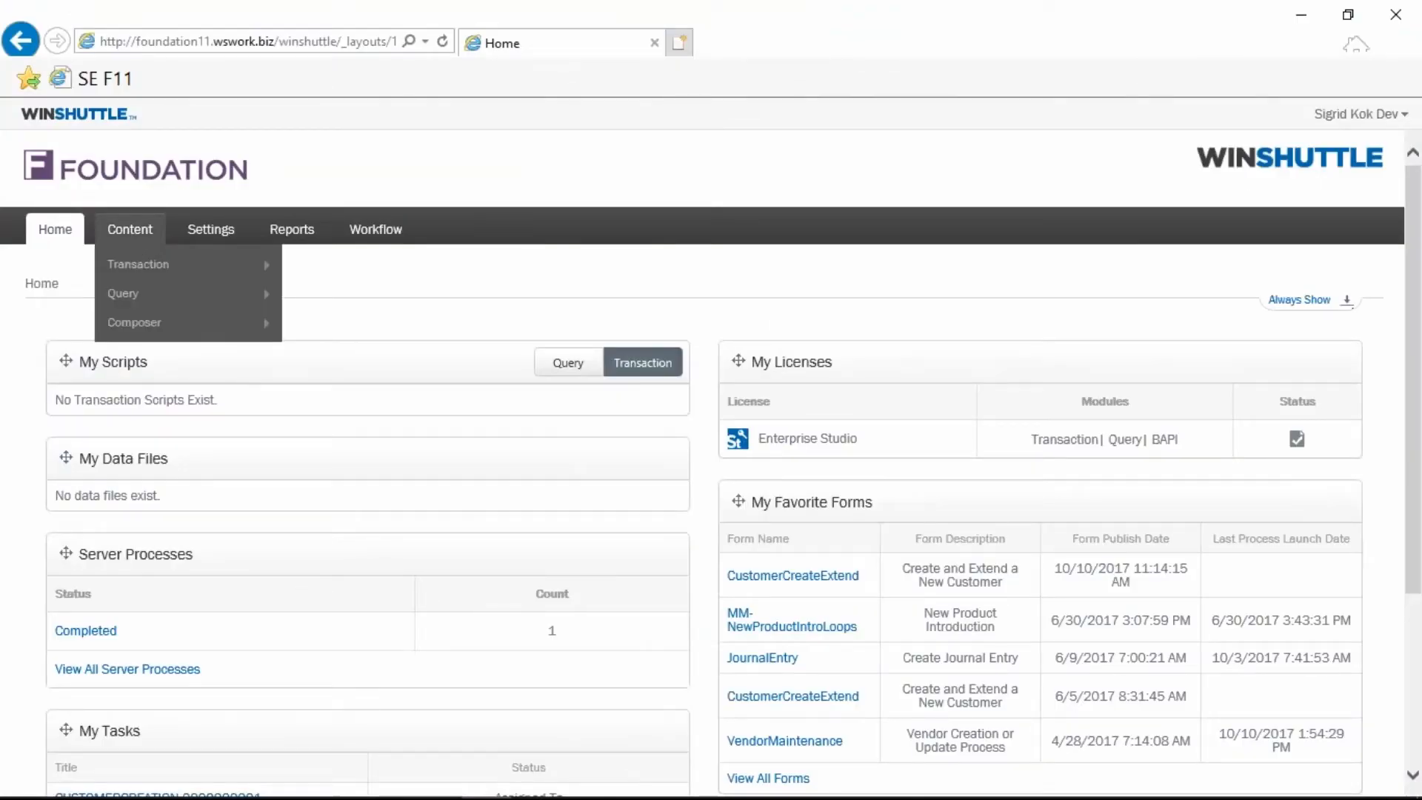
mouse_move(170, 265)
click(317, 274)
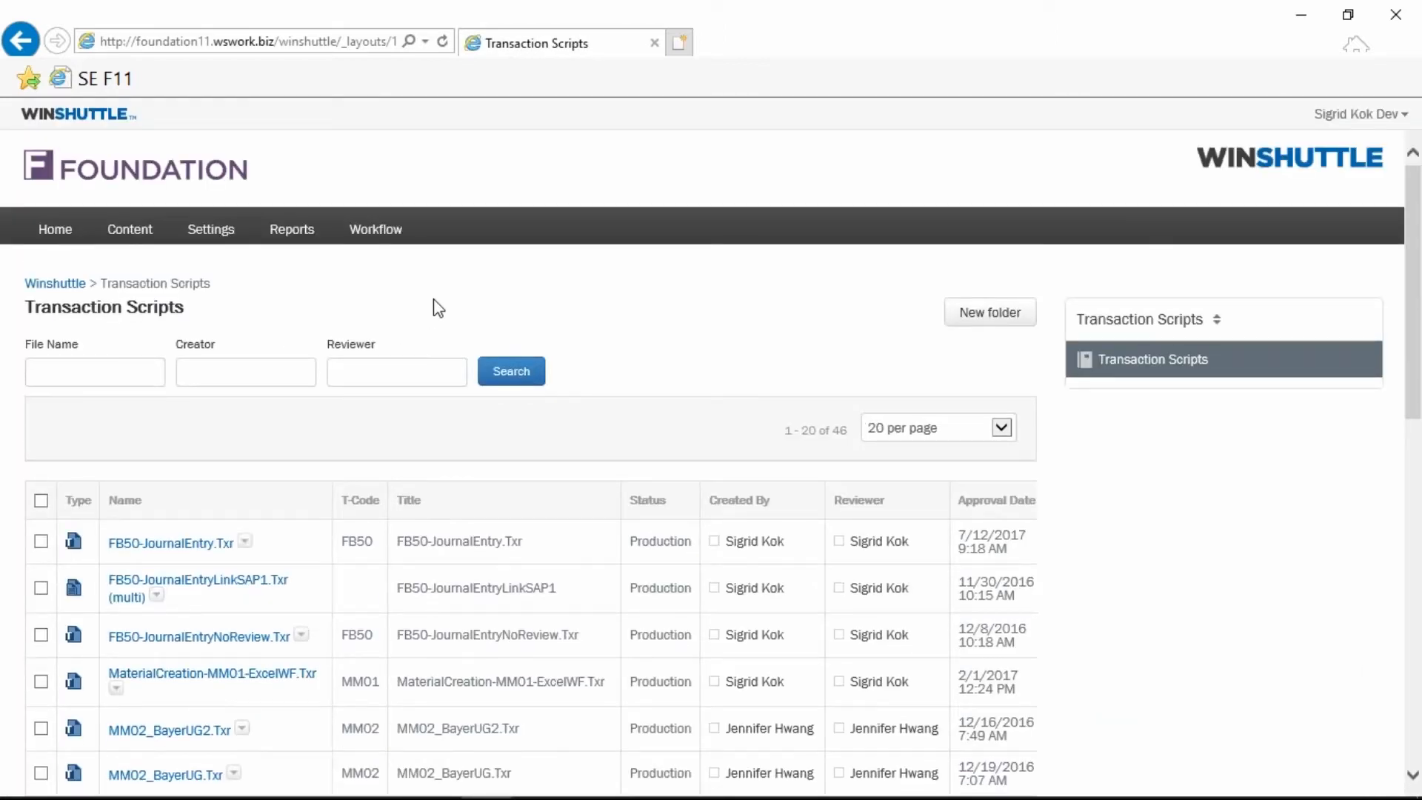
Step: Look for MM02_lsmwwebinar.Txr on page 3 of the transaction scripts list
scroll(438, 308, down, 2)
scroll(442, 302, down, 10)
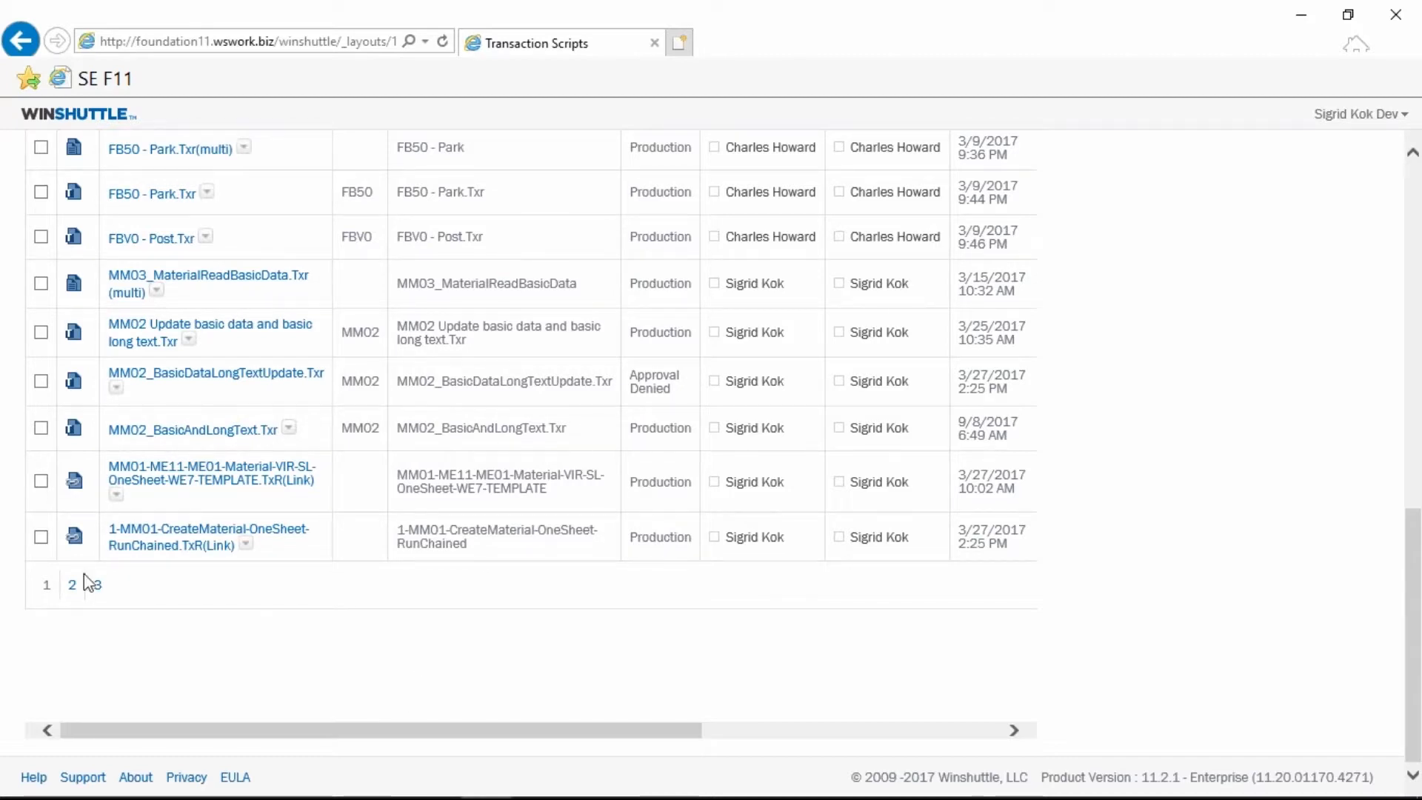
click(98, 587)
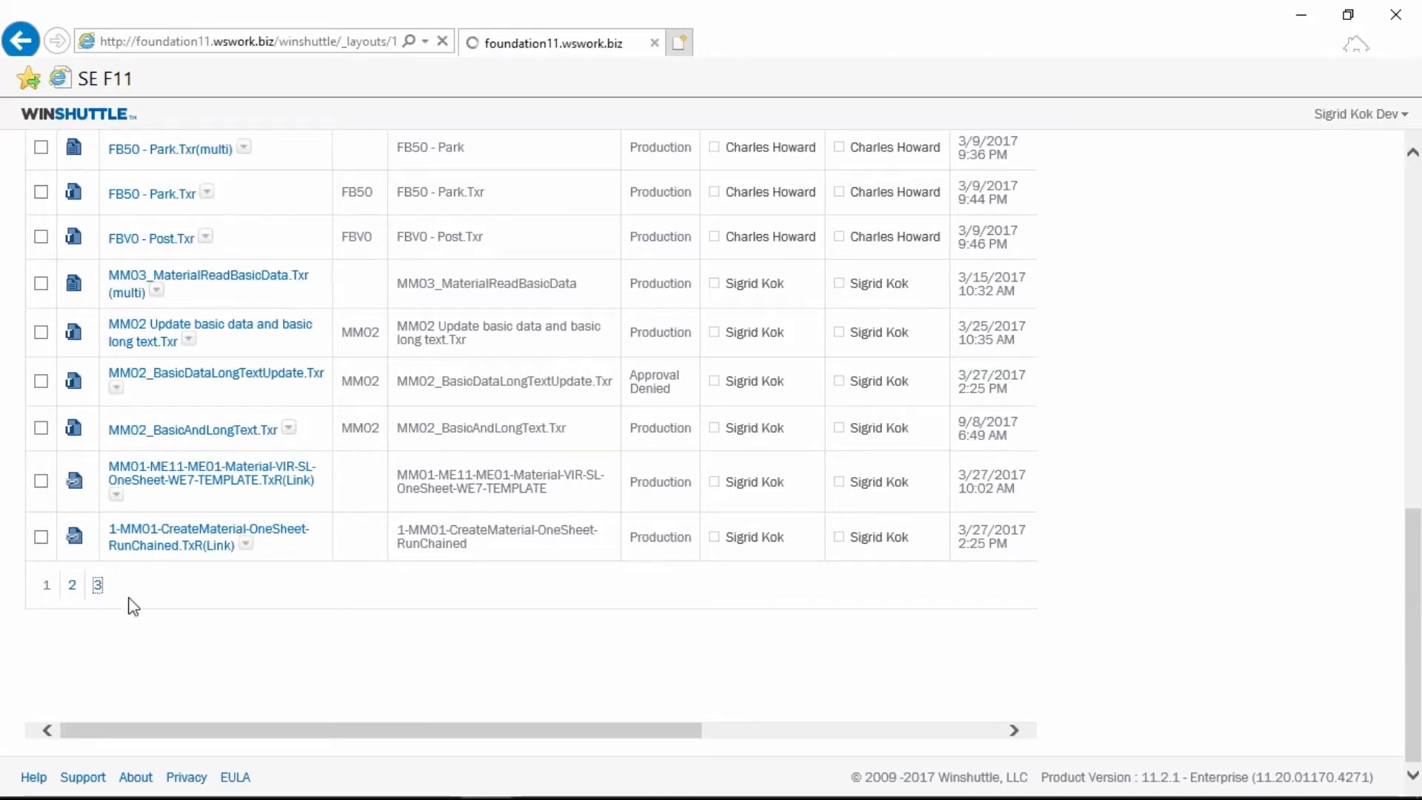
scroll(129, 605, down, 4)
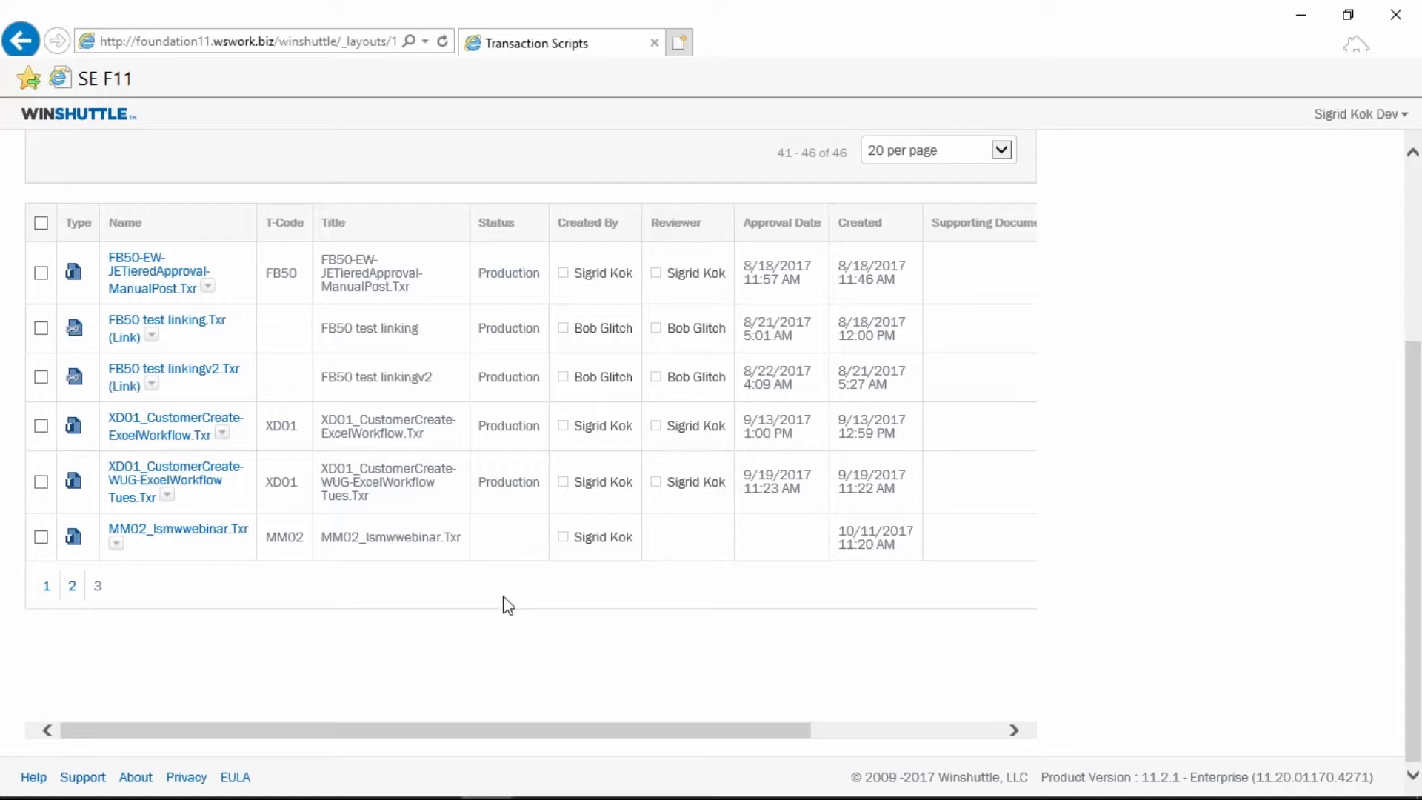
Step: Open the transaction Data Templates library and search file names for mm02 to locate MM02_lsmwwebinar.xlsx
scroll(197, 555, up, 3)
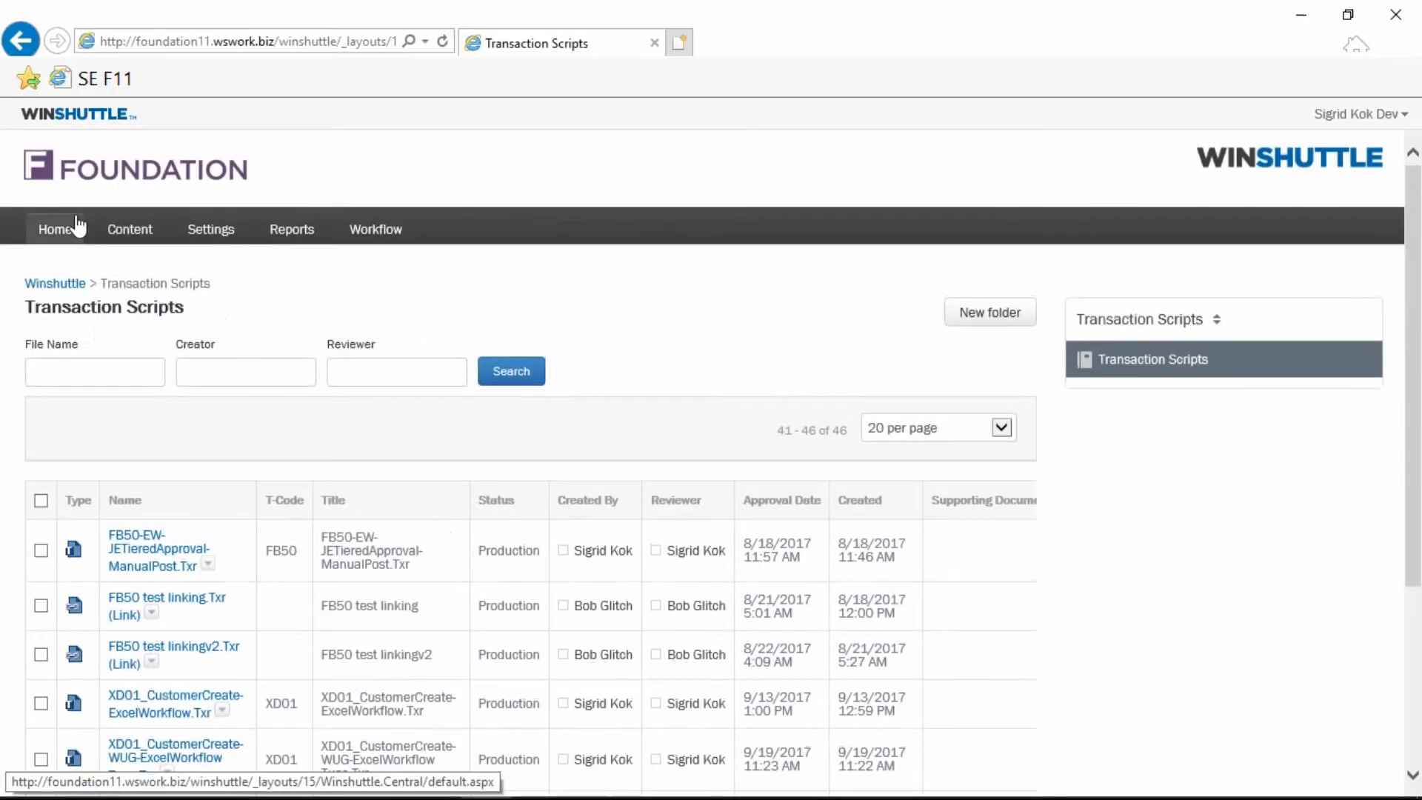
mouse_move(129, 228)
mouse_move(141, 264)
click(326, 296)
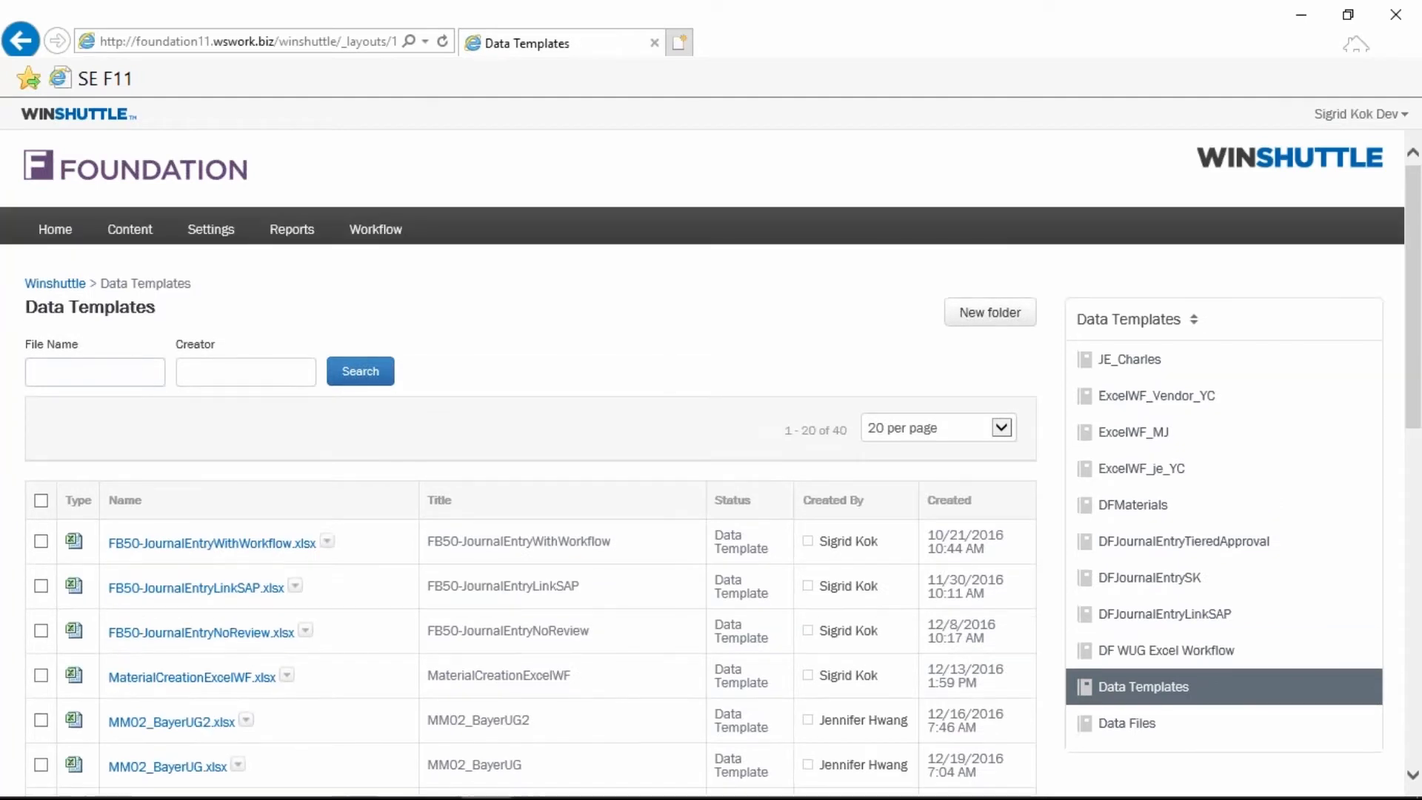
click(136, 363)
text(mm02)
key(Return)
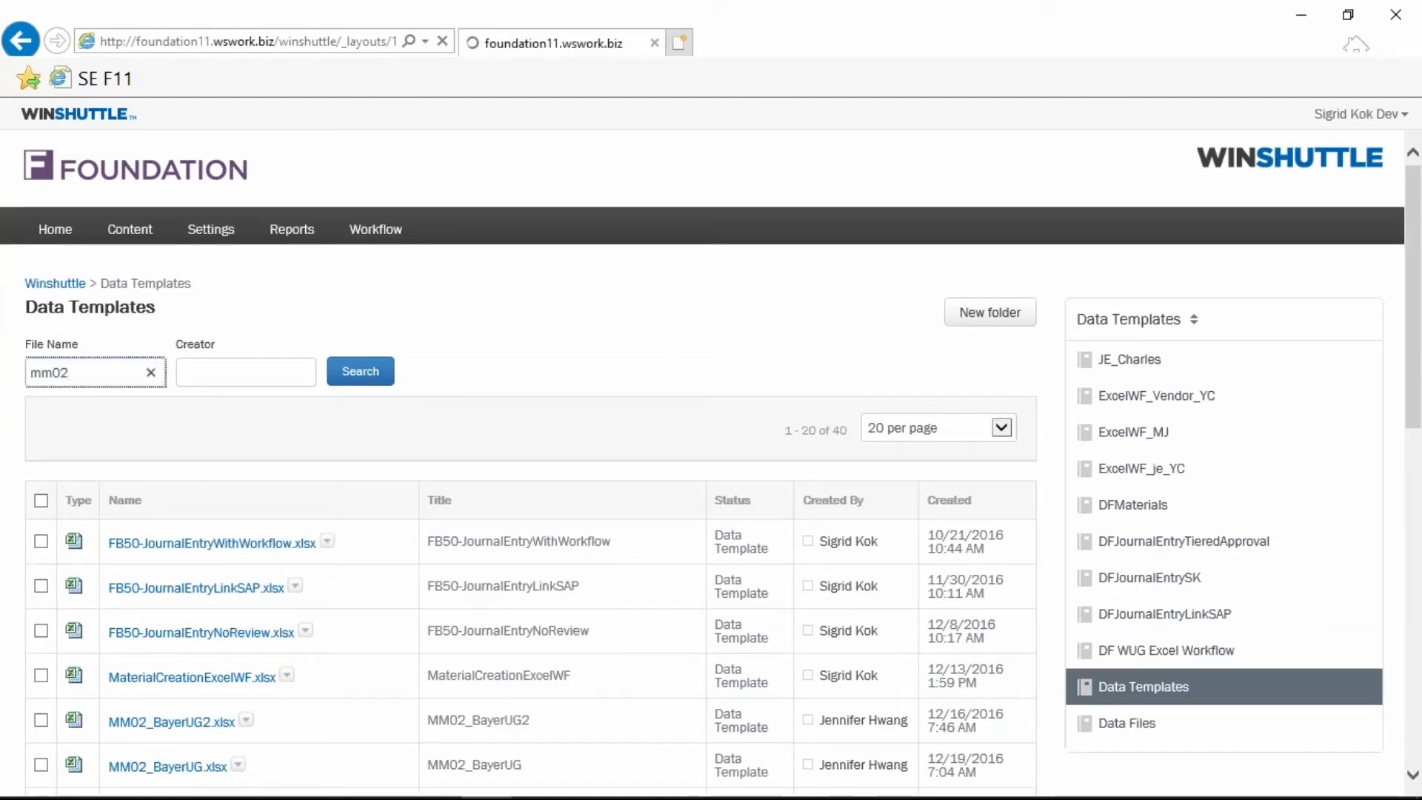
scroll(585, 408, down, 1)
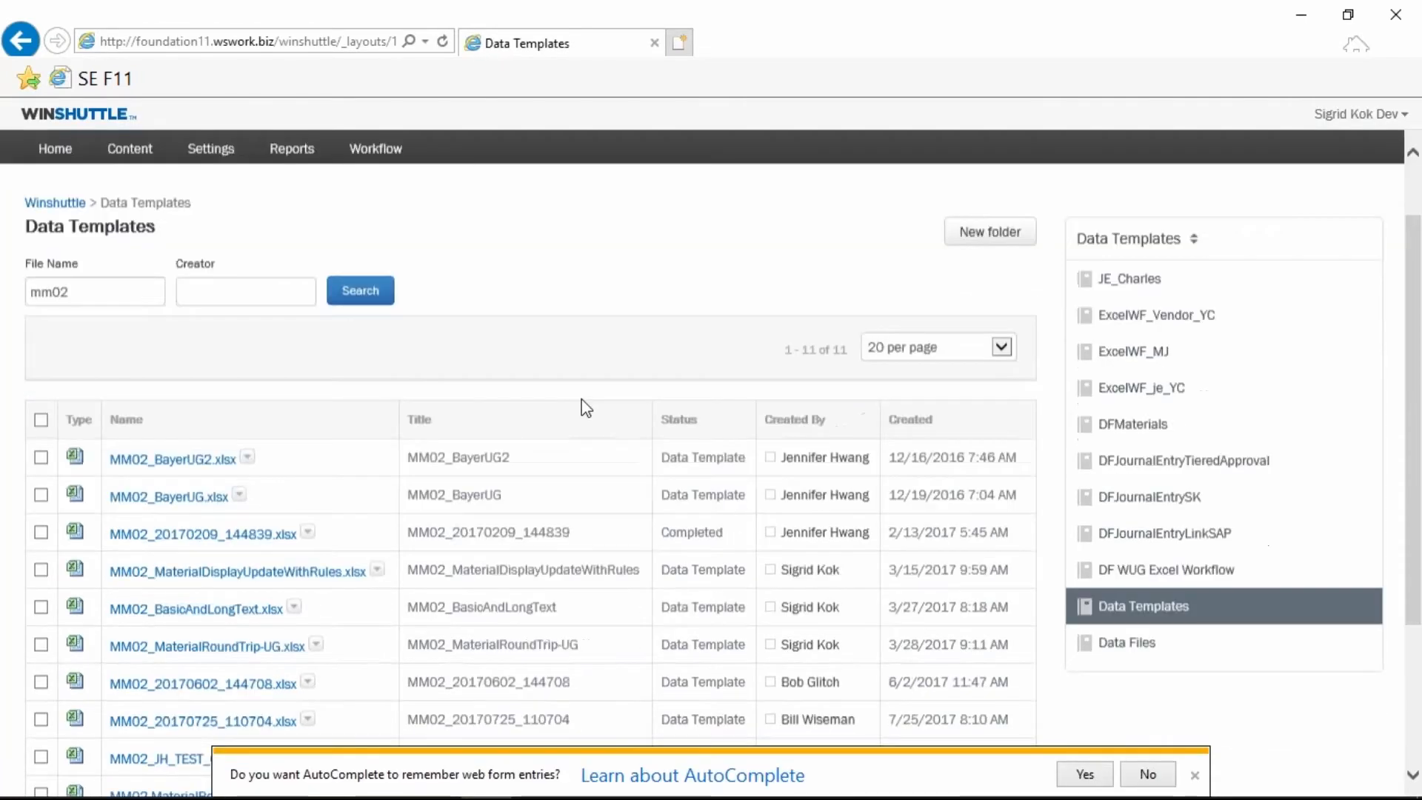
scroll(585, 407, down, 3)
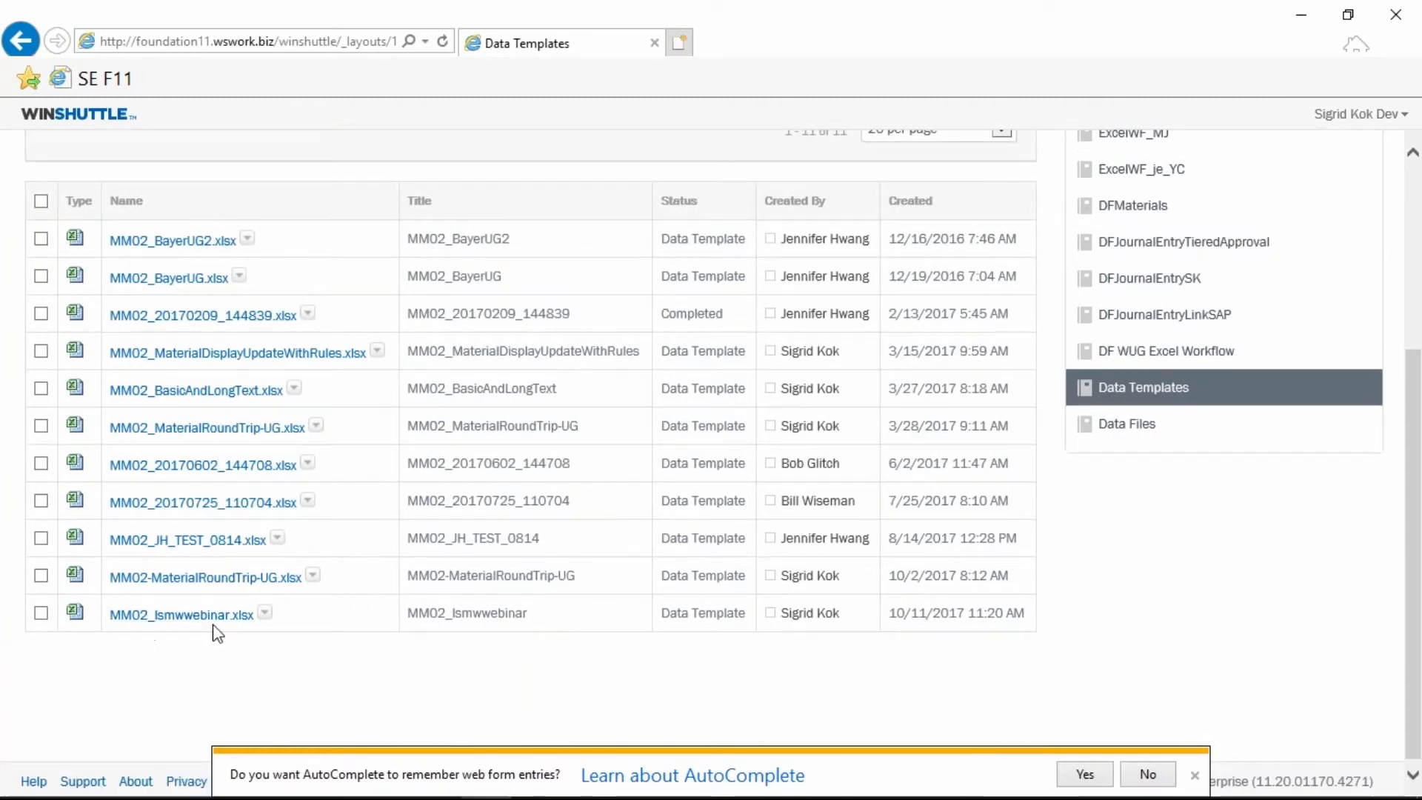
Step: Switch to Winshuttle Studio and open the workflow task "Data required for MM02_lsmwwebinar.Txr"
mouse_move(282, 796)
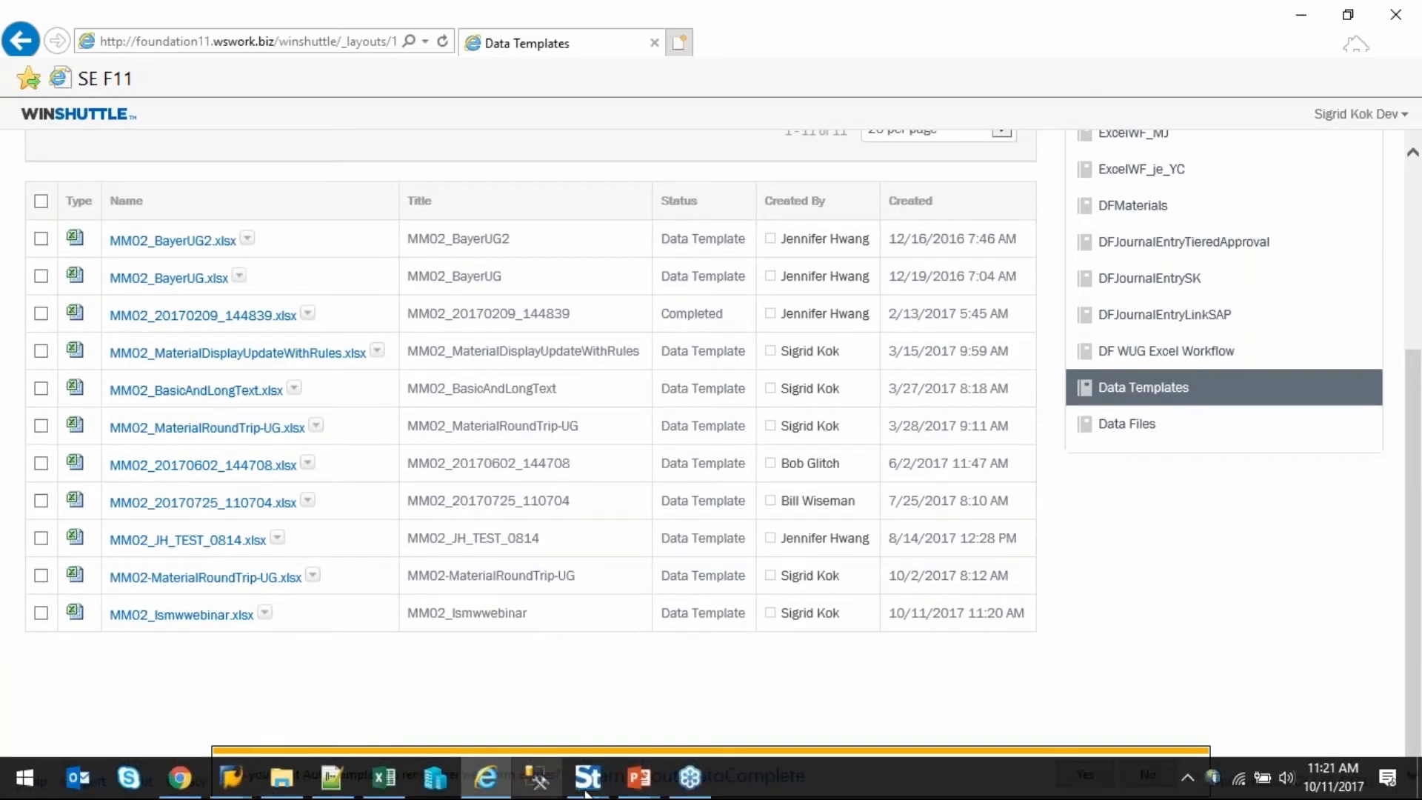
mouse_move(587, 777)
click(508, 719)
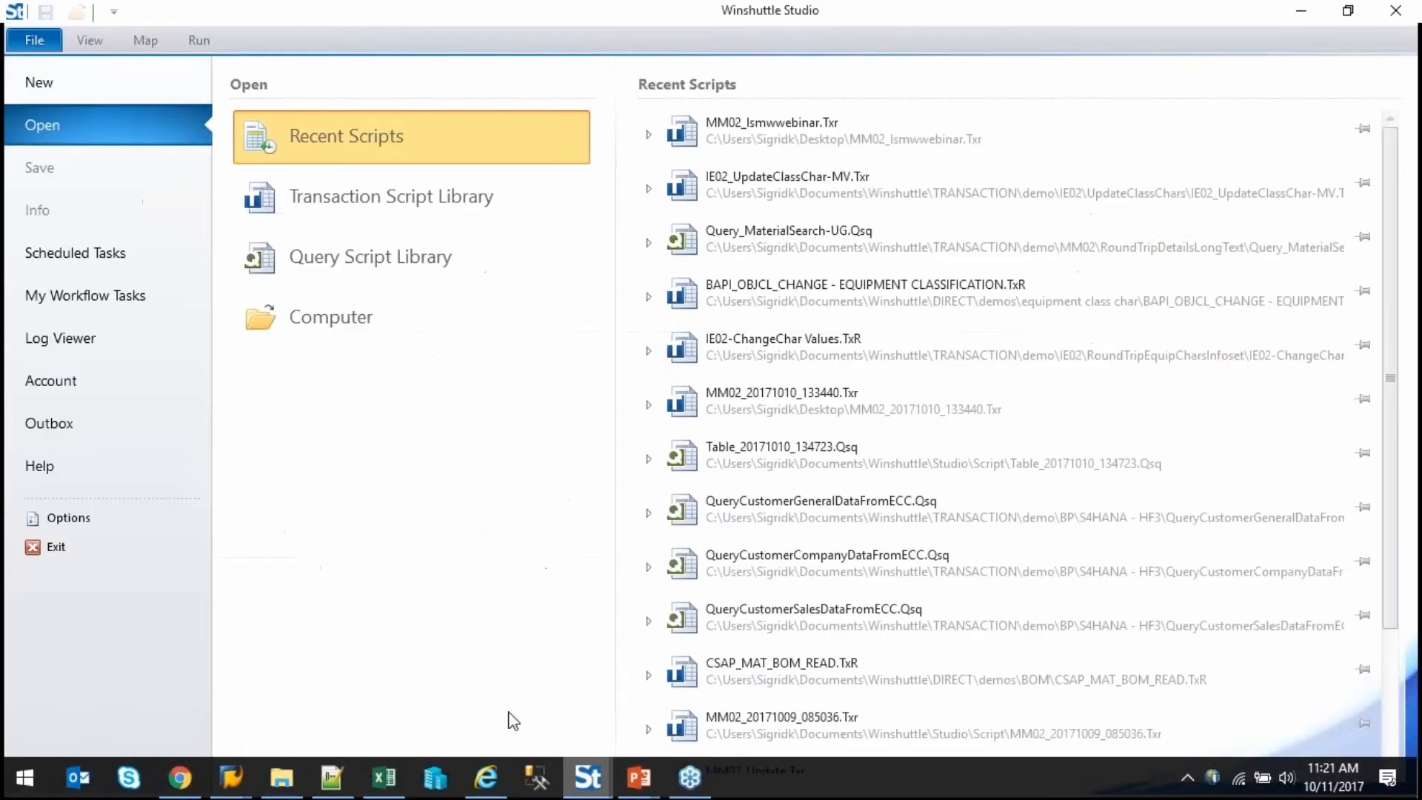
click(109, 300)
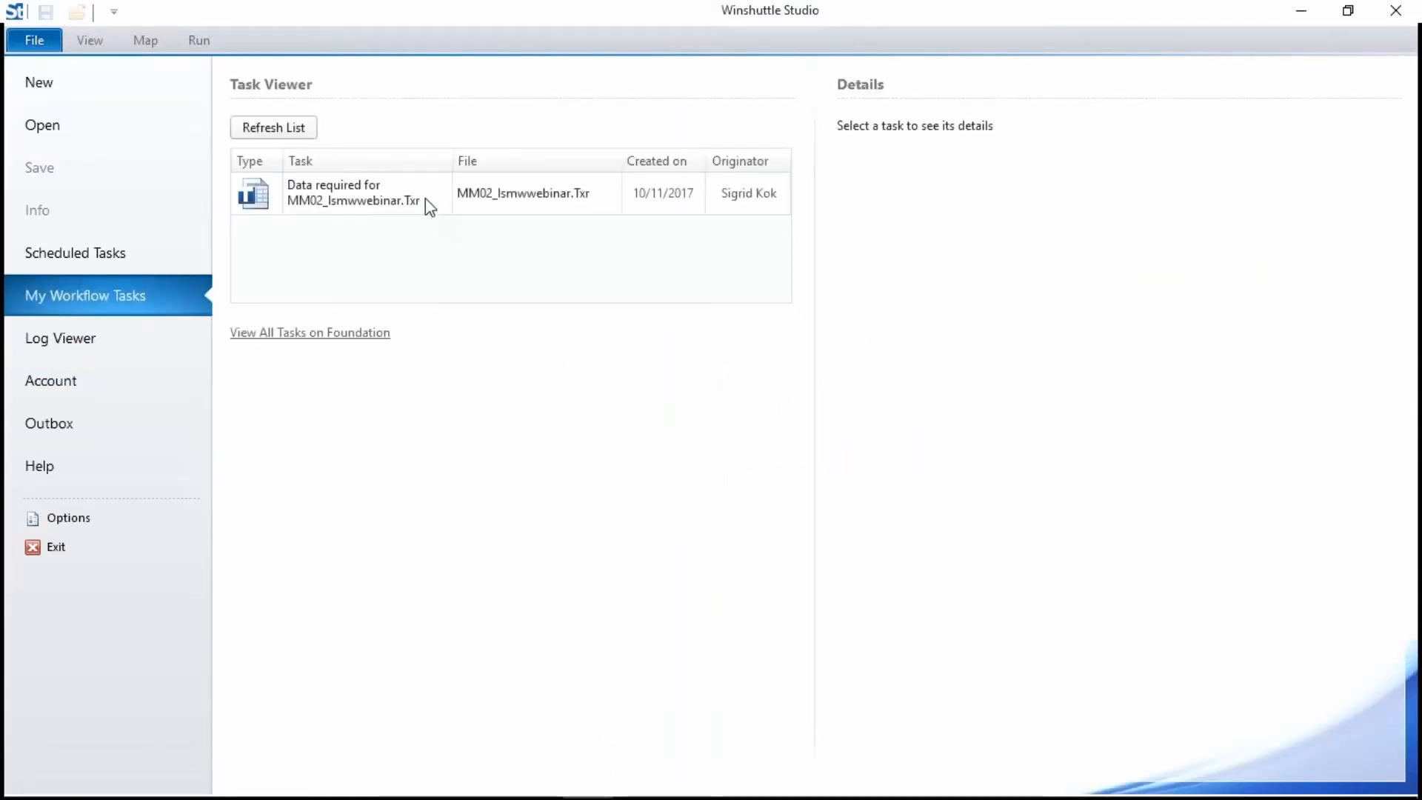
click(428, 200)
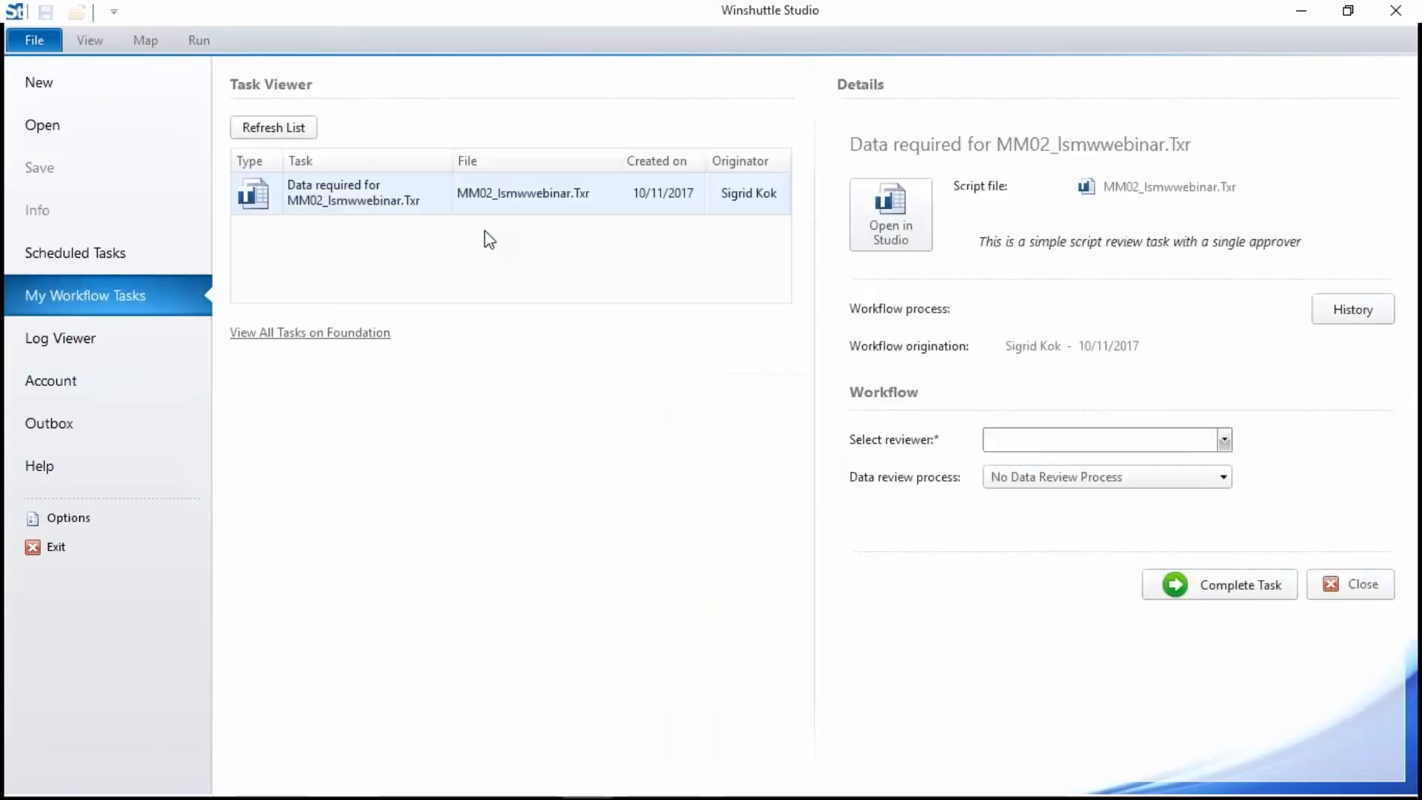
Step: Assign the presenter's own non-Dev account as the task's reviewer and choose No Data Review Process
click(1057, 438)
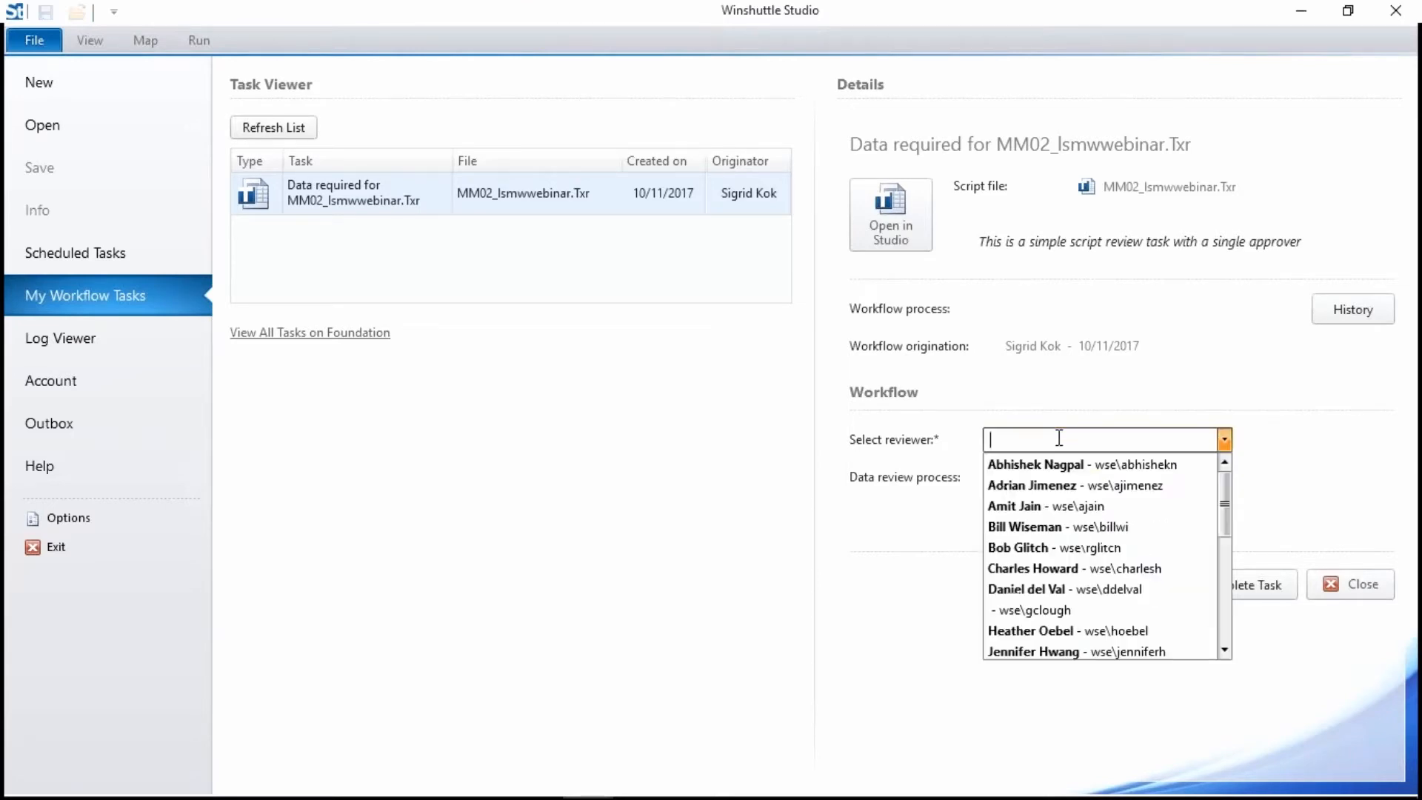
text(sigrid)
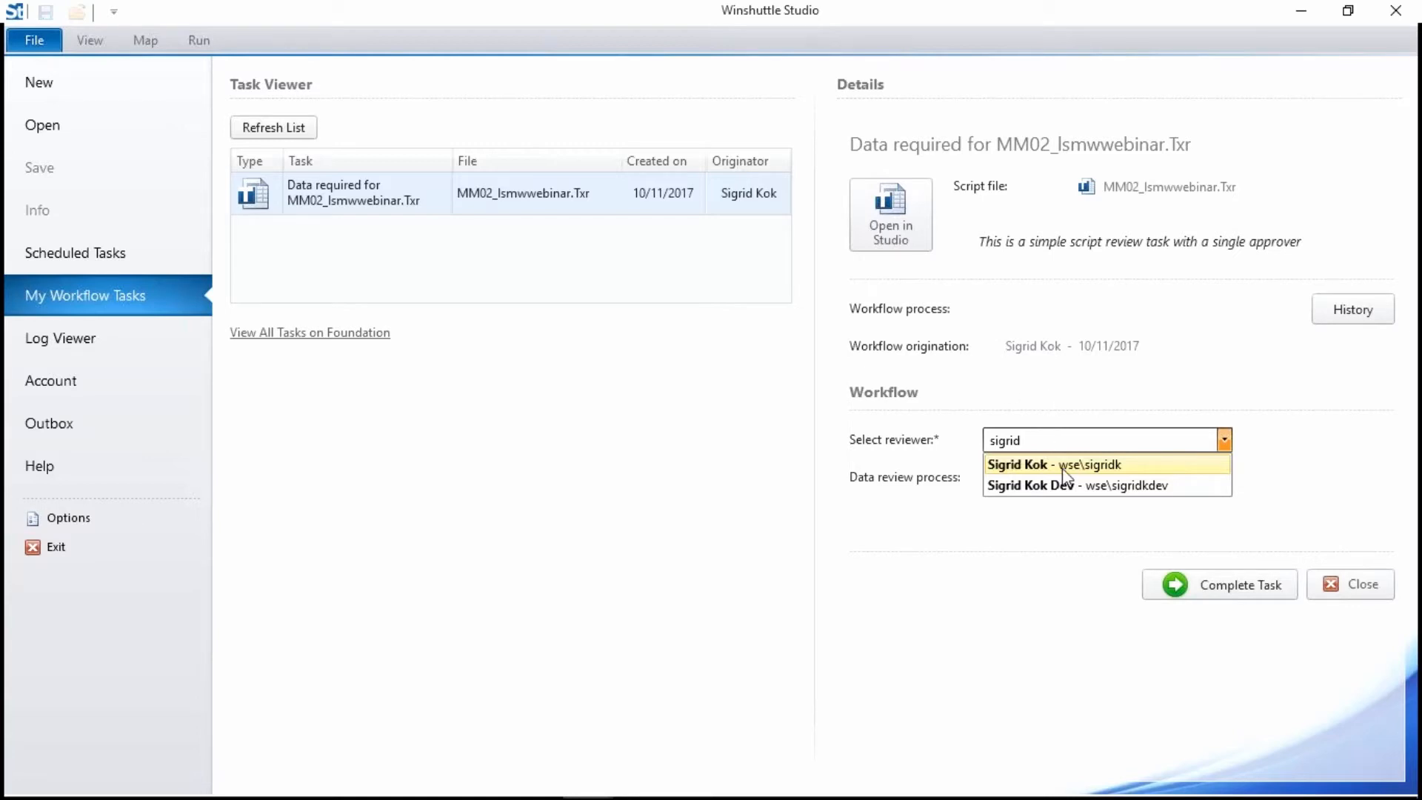
click(1063, 466)
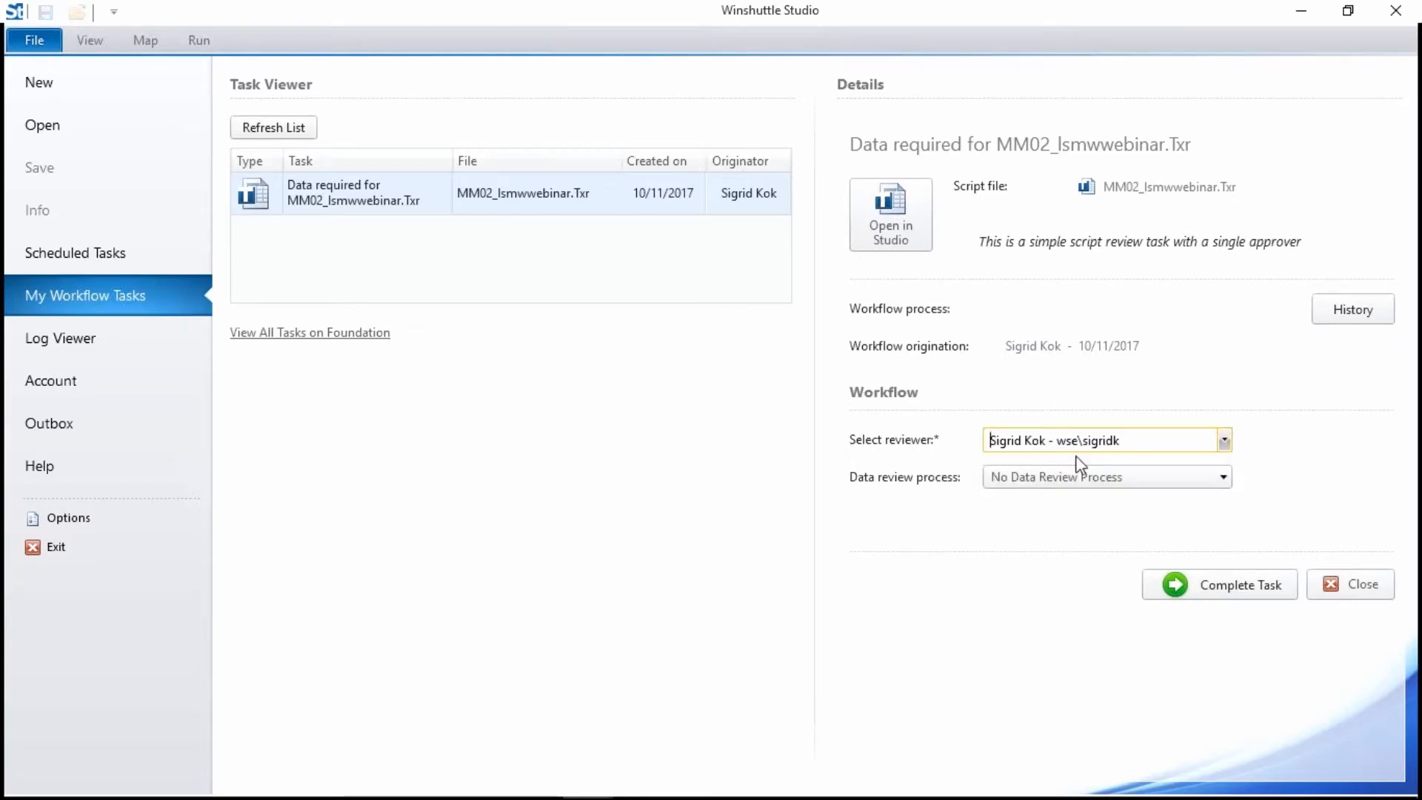
click(1049, 482)
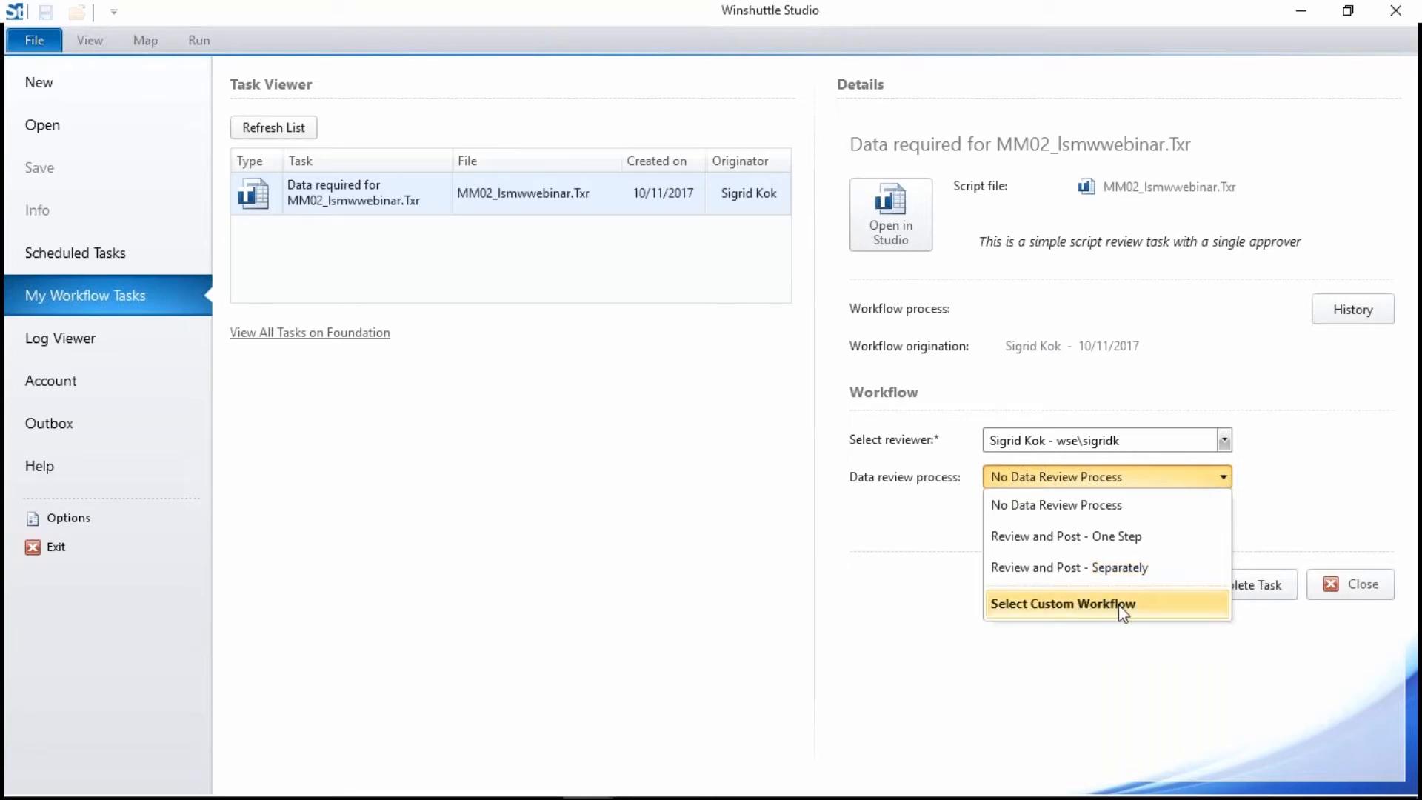
click(1055, 505)
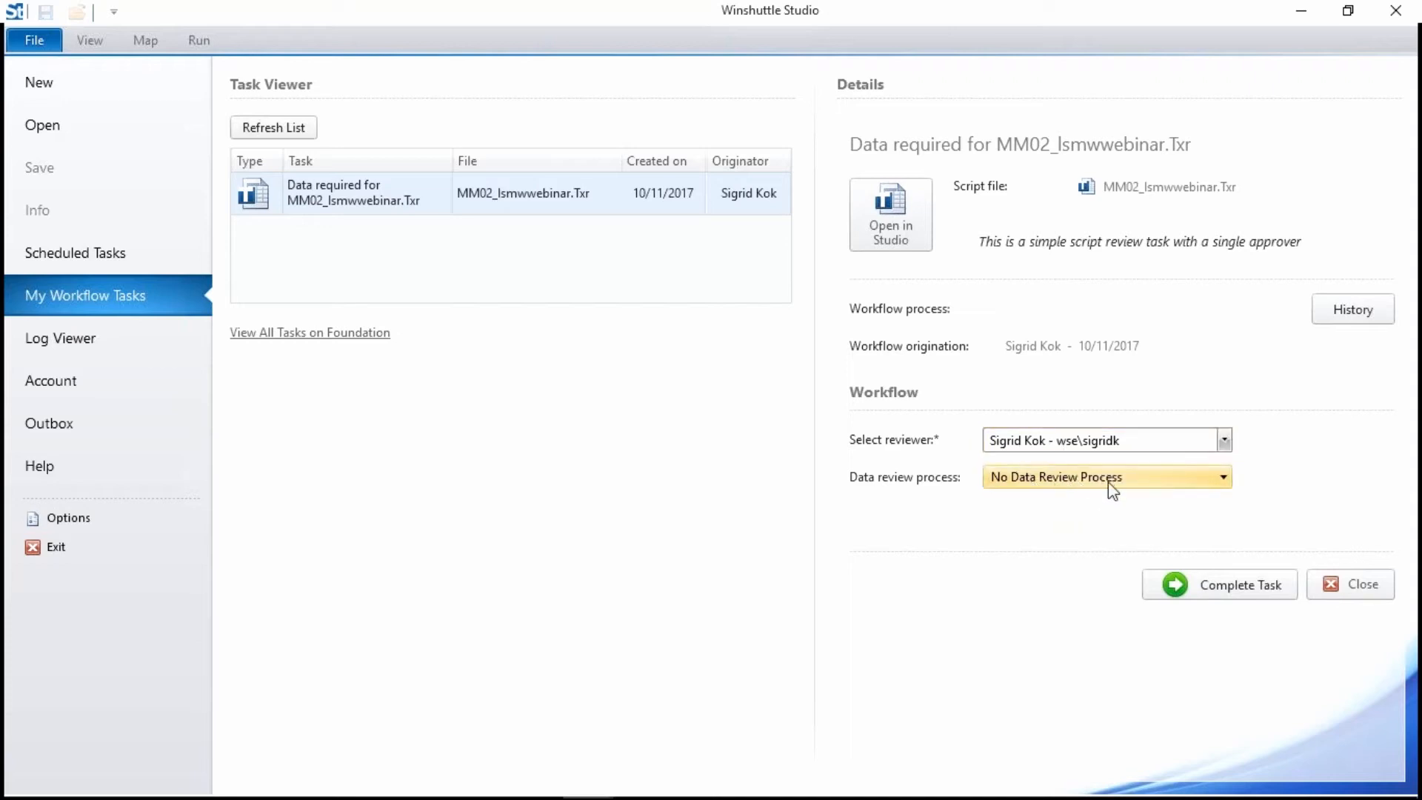
Step: Complete the data task for MM02_lsmwwebinar.Txr, then refresh the task list and approve the script's review task
click(1187, 591)
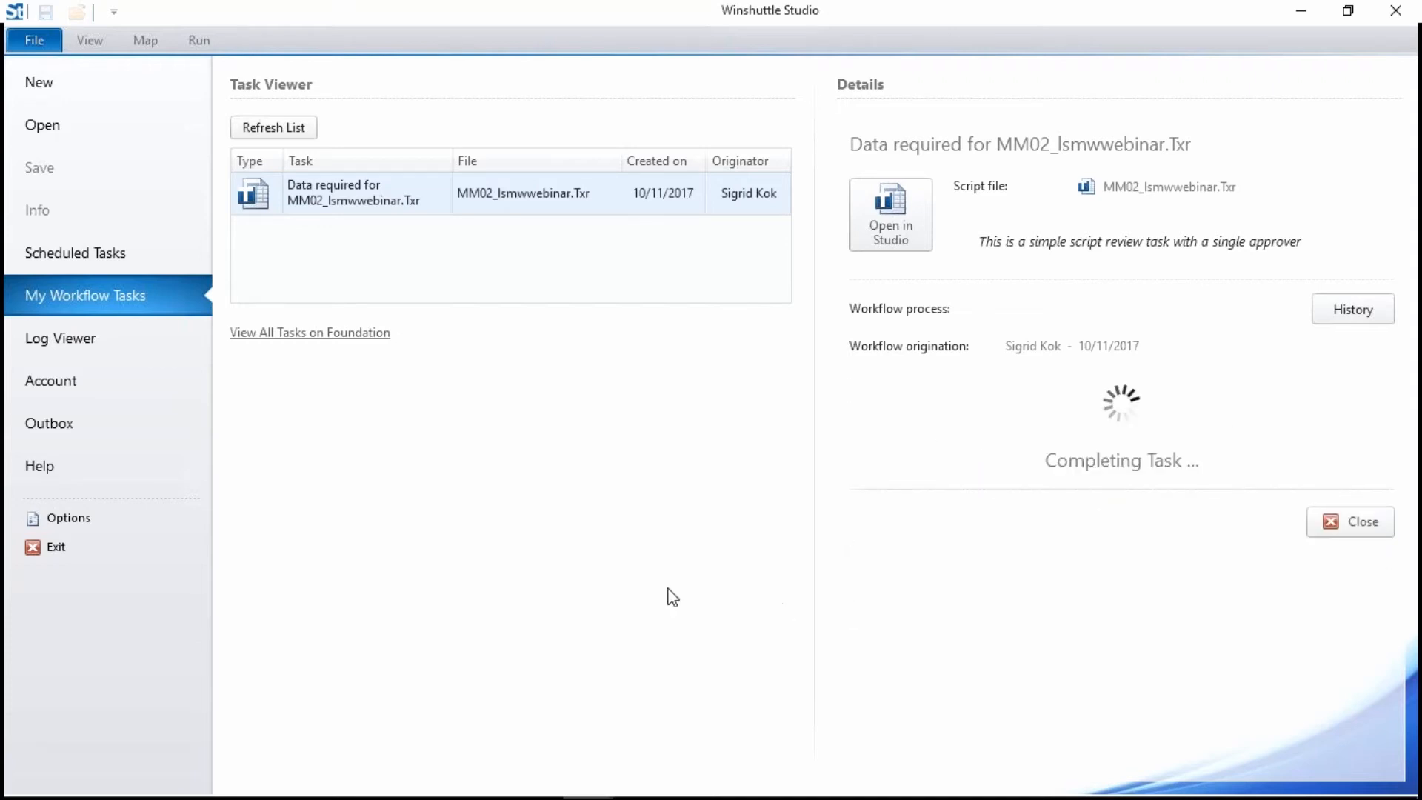
click(274, 127)
click(381, 194)
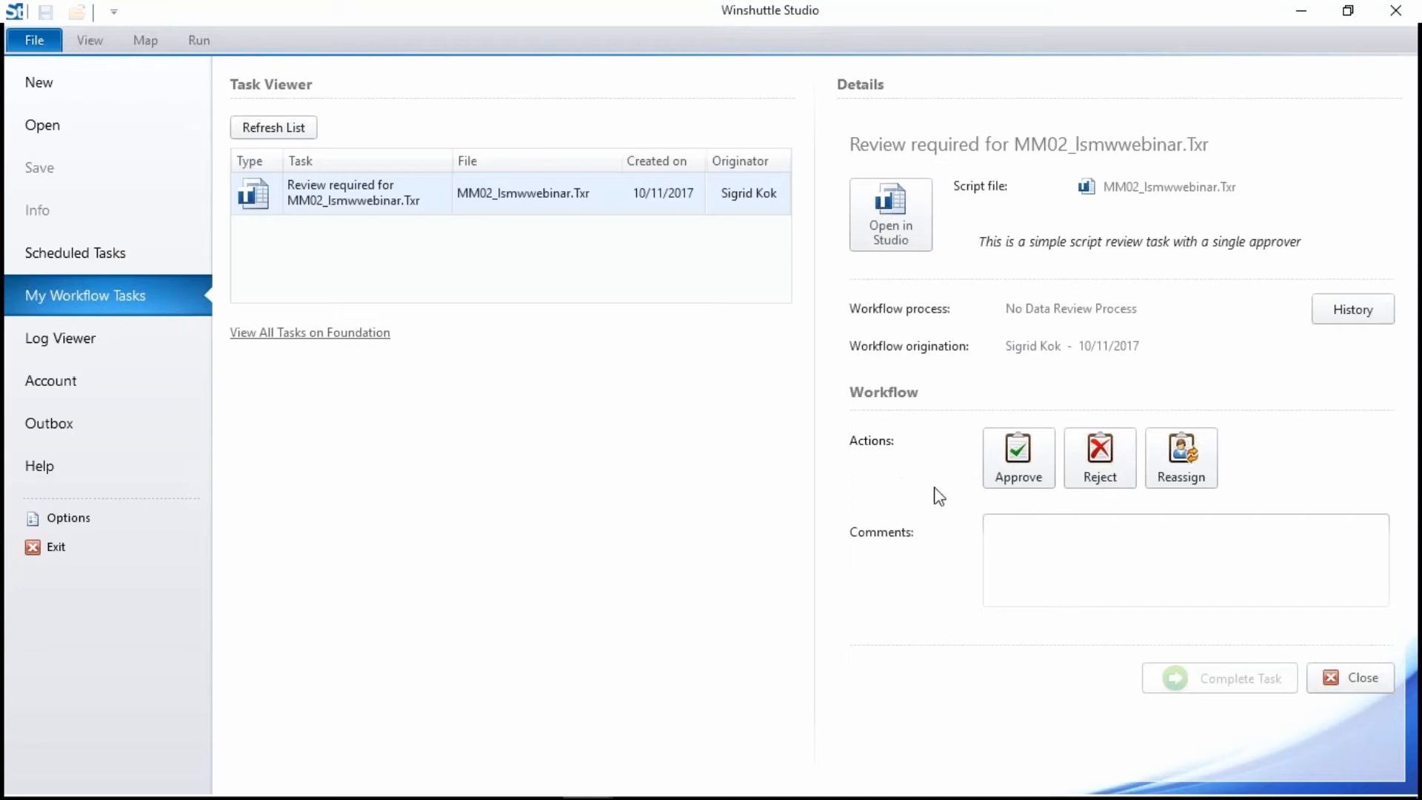
click(1033, 483)
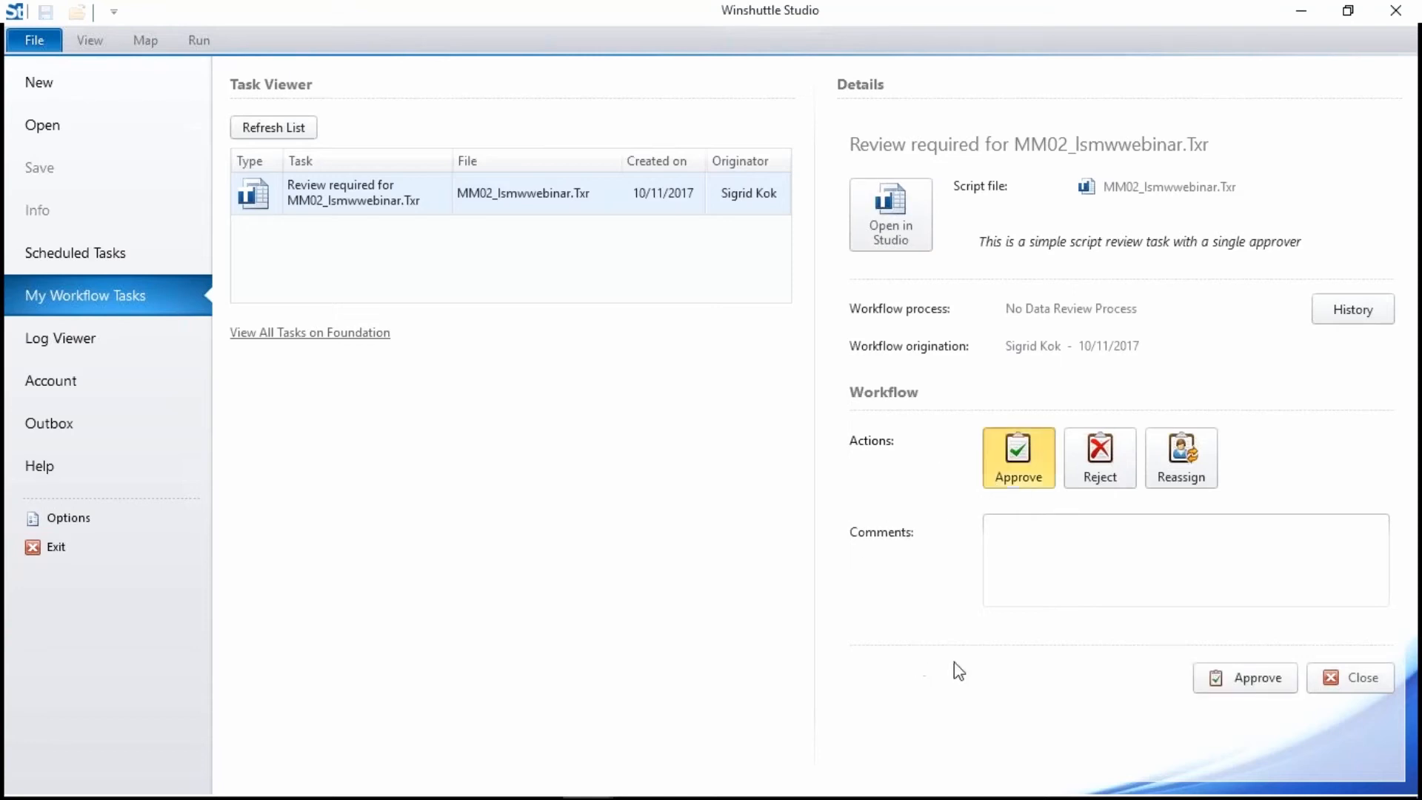
click(1237, 681)
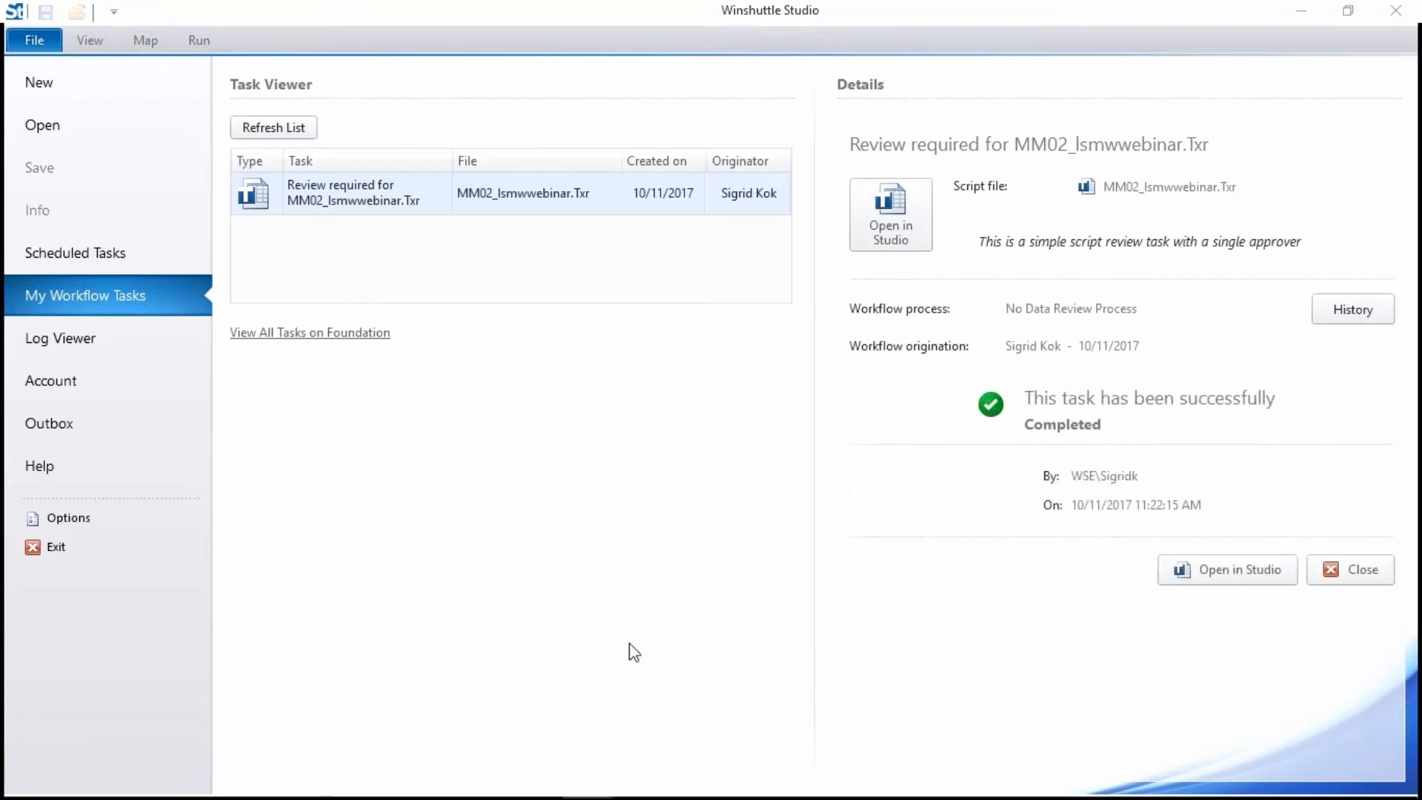
Step: Switch to Foundation in the browser, open the Transaction Scripts library and search file names for mm02 to check MM02_lsmwwebinar.Txr
key(alt+Tab)
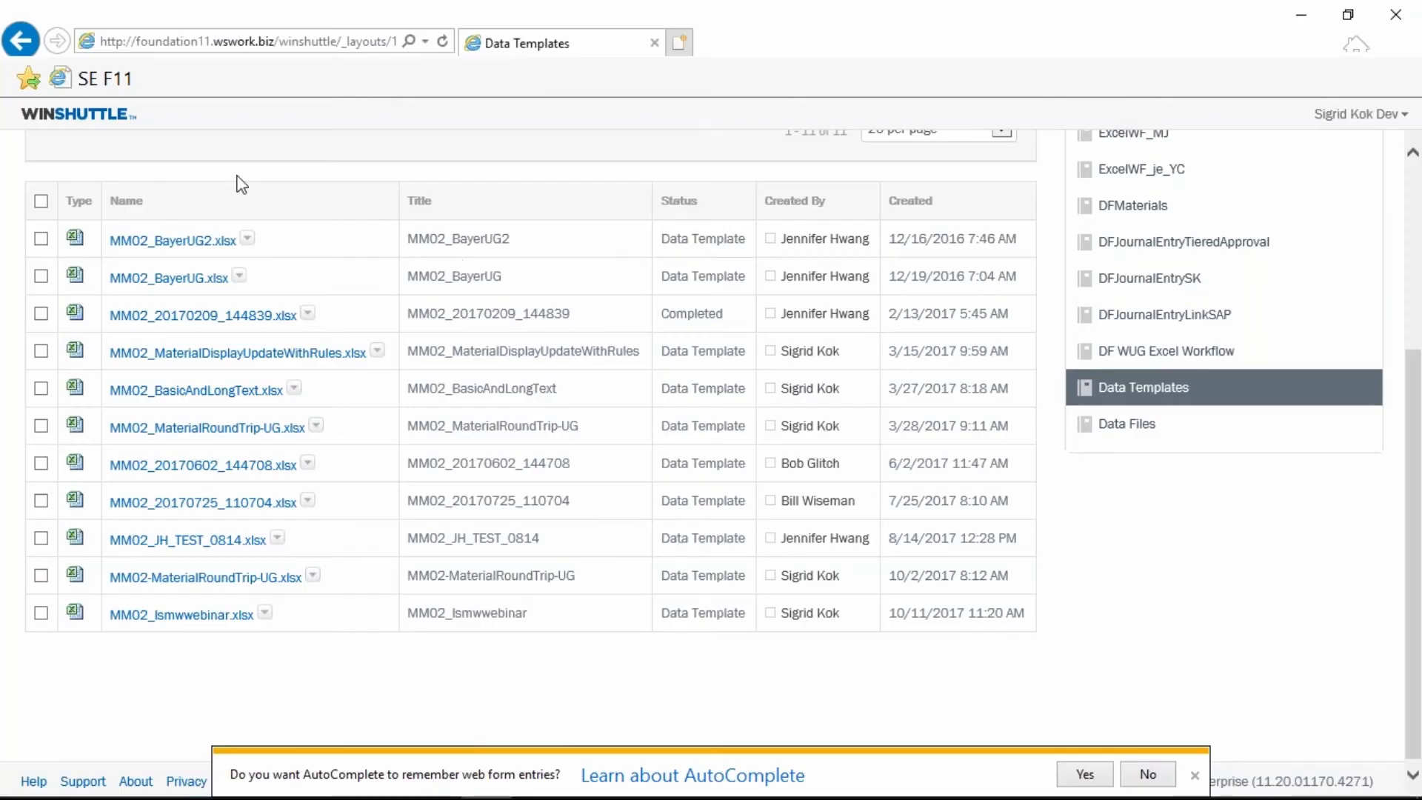
scroll(241, 184, up, 4)
mouse_move(111, 229)
mouse_move(141, 264)
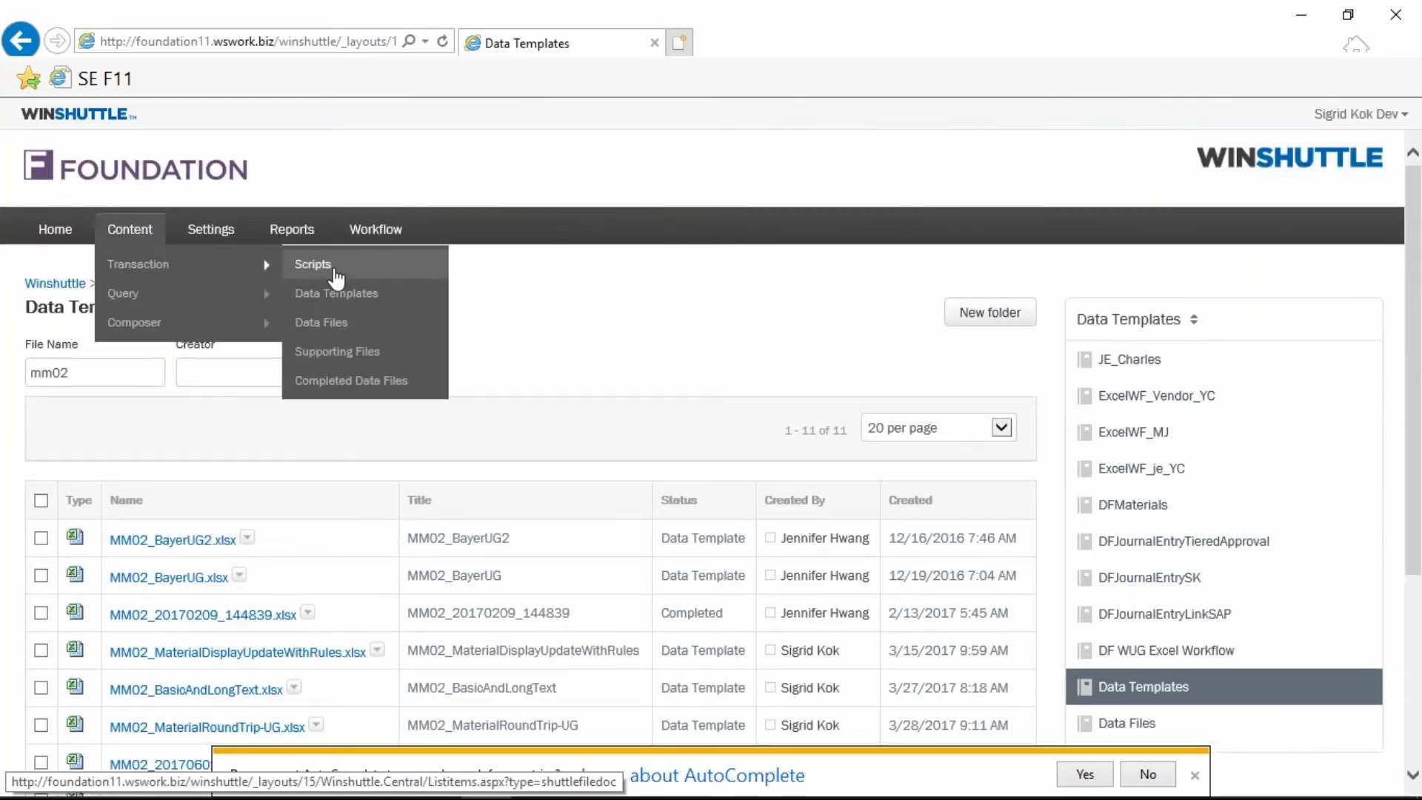
click(334, 274)
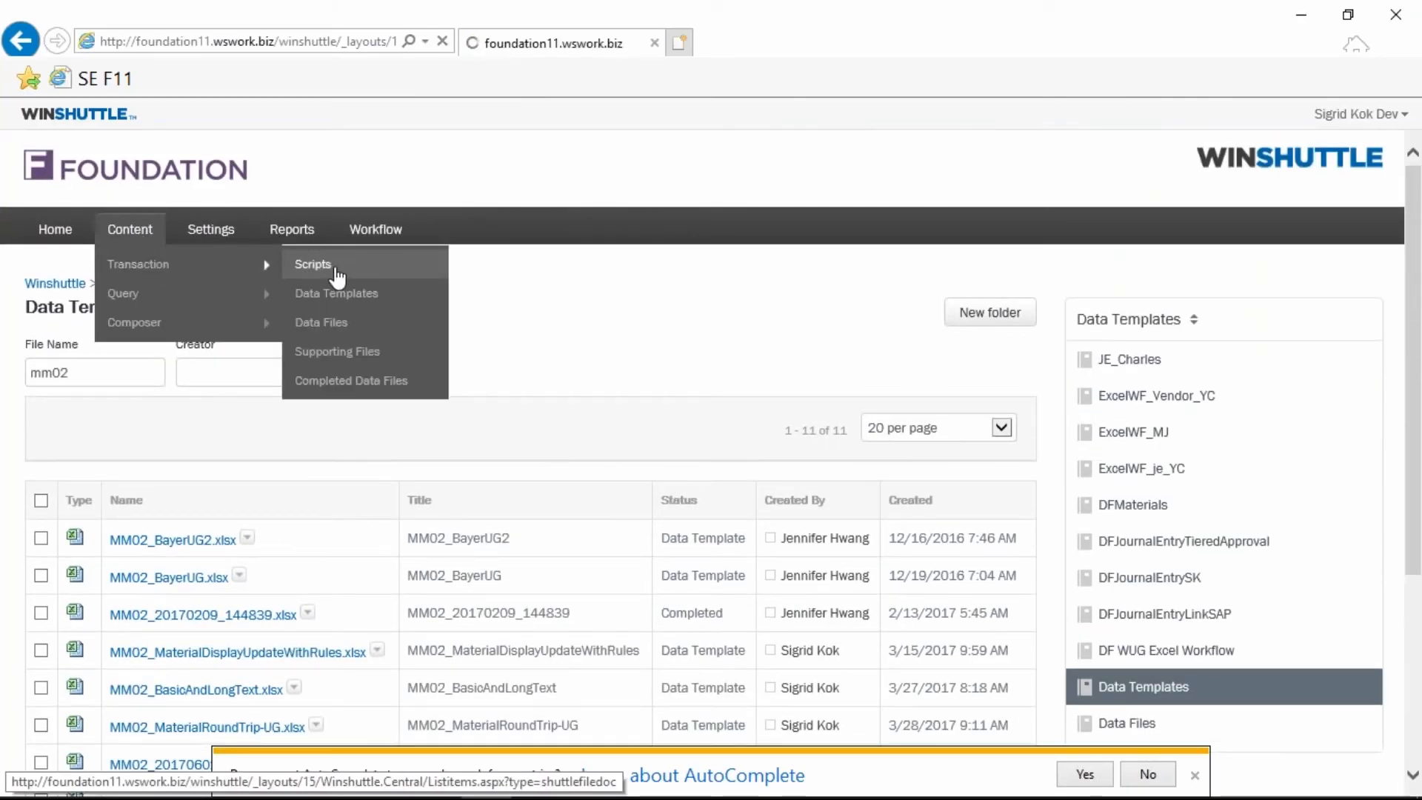
click(123, 366)
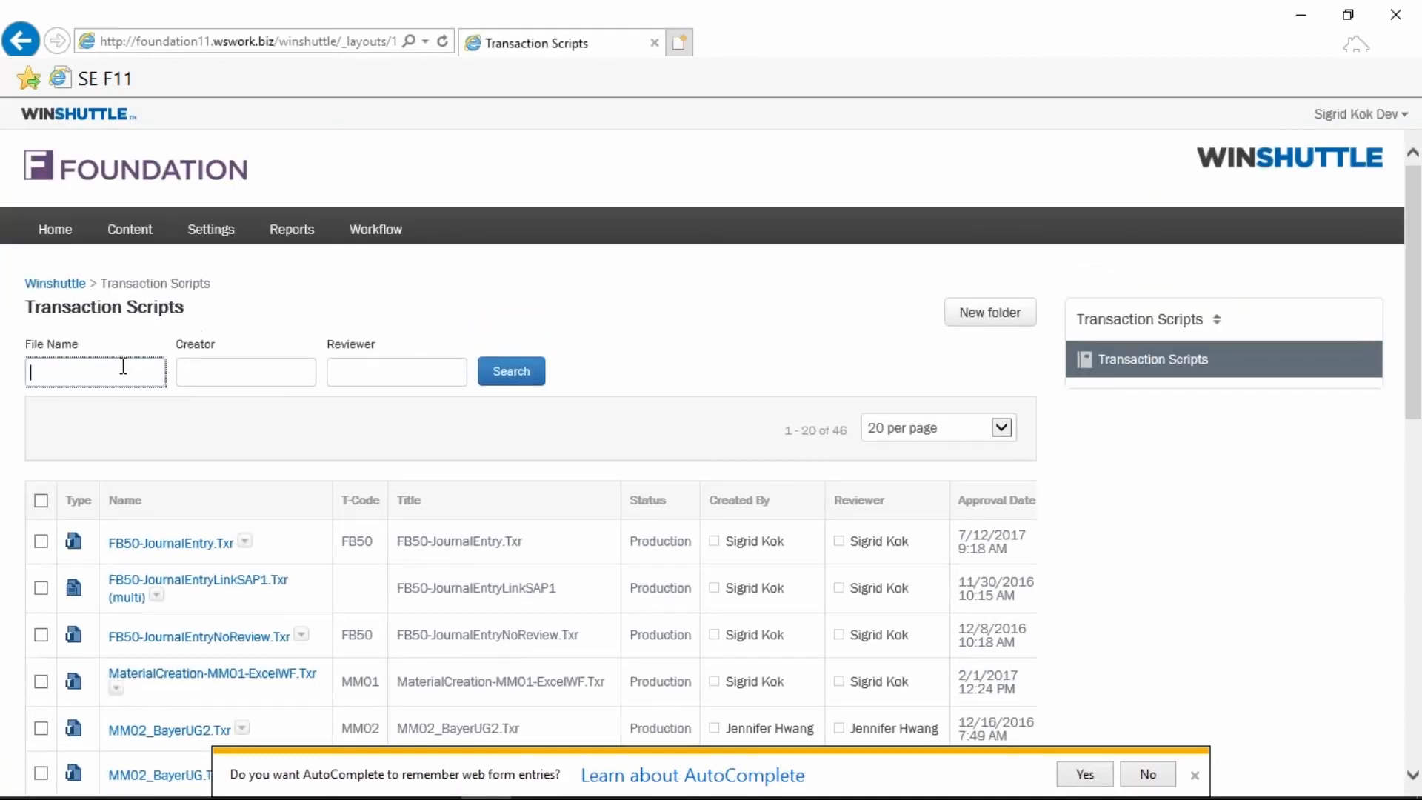
text(mm02)
key(Return)
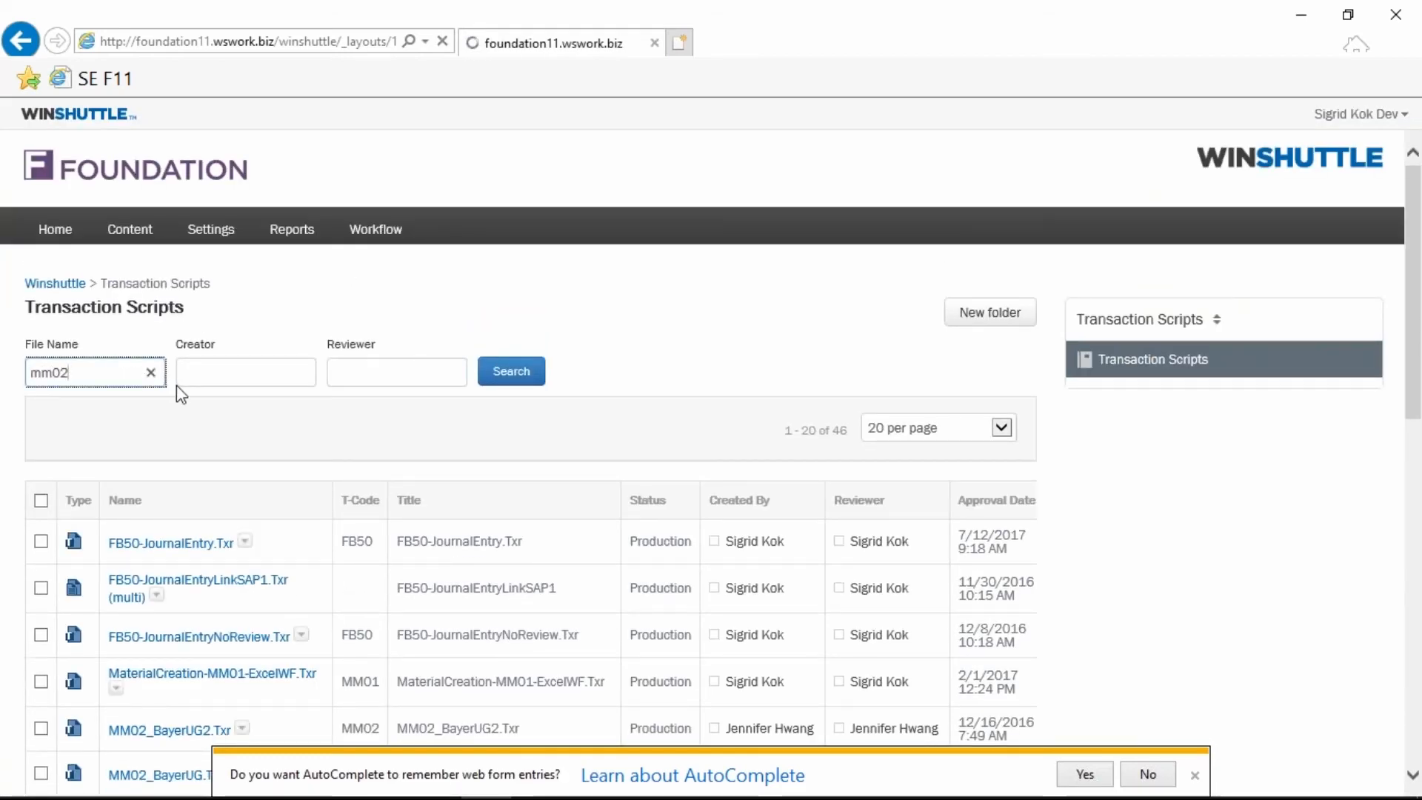
scroll(193, 546, down, 3)
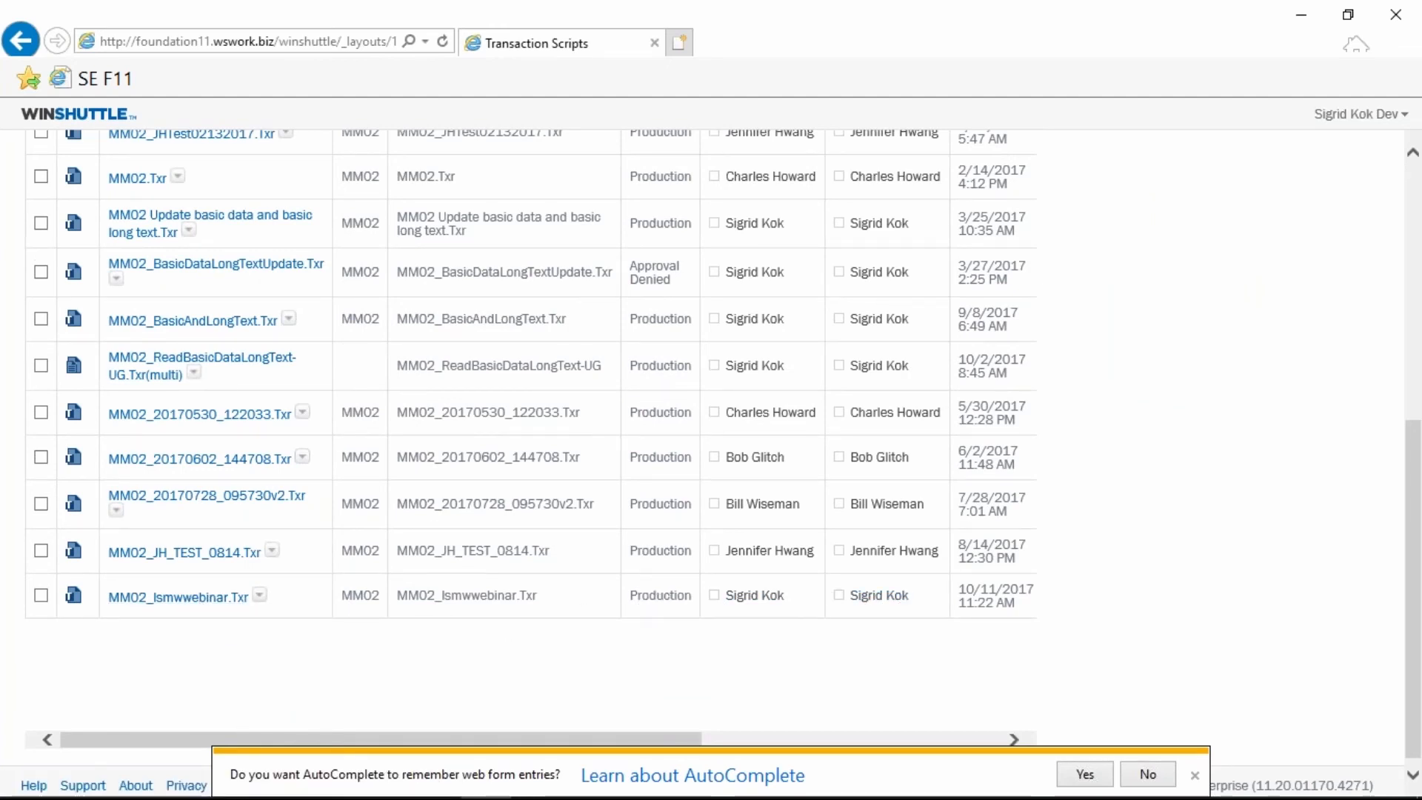
Step: Switch to Excel and open the Foundation transaction data template MM02_lsmwwebinar.xlsx, filtering the file list by webinar
click(384, 784)
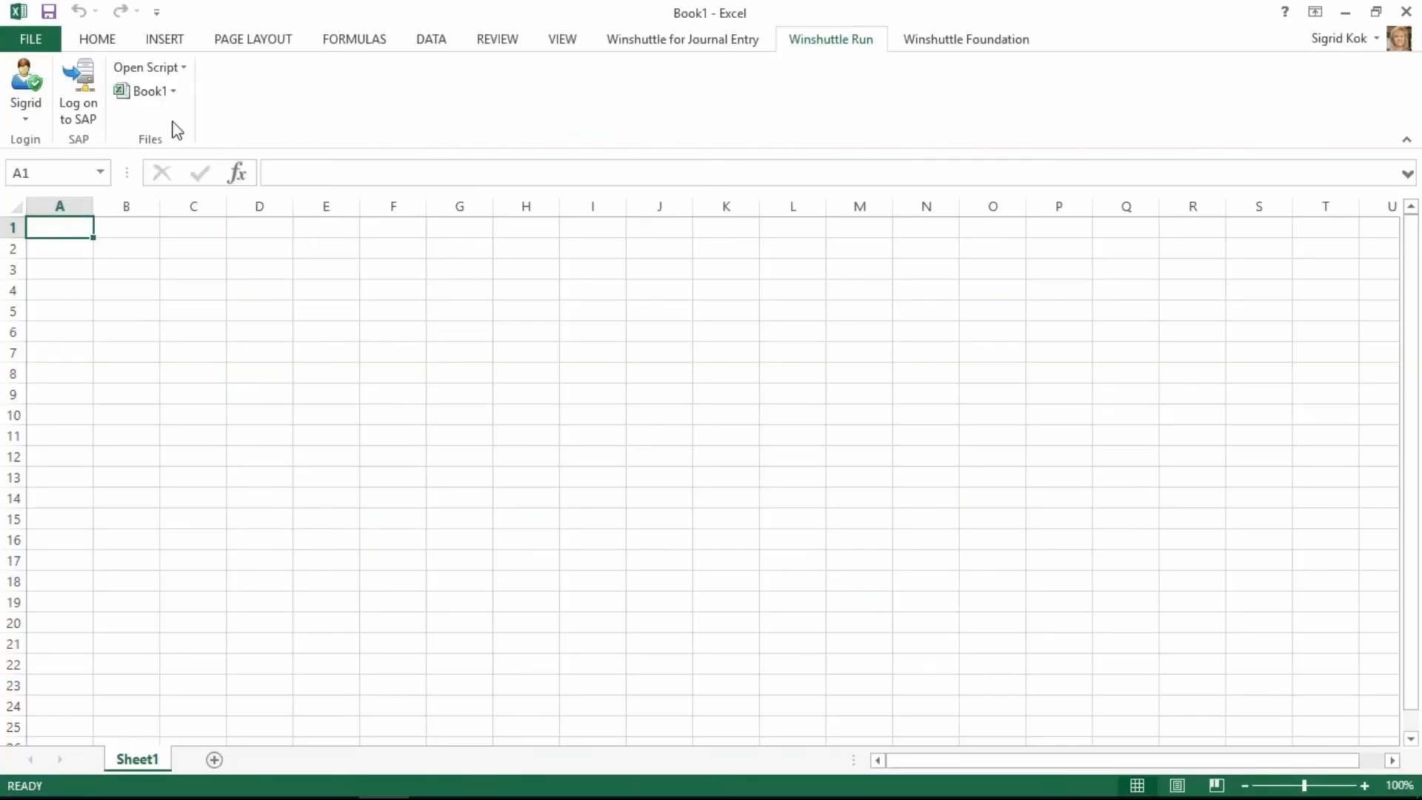
click(25, 118)
click(26, 119)
click(950, 44)
click(37, 121)
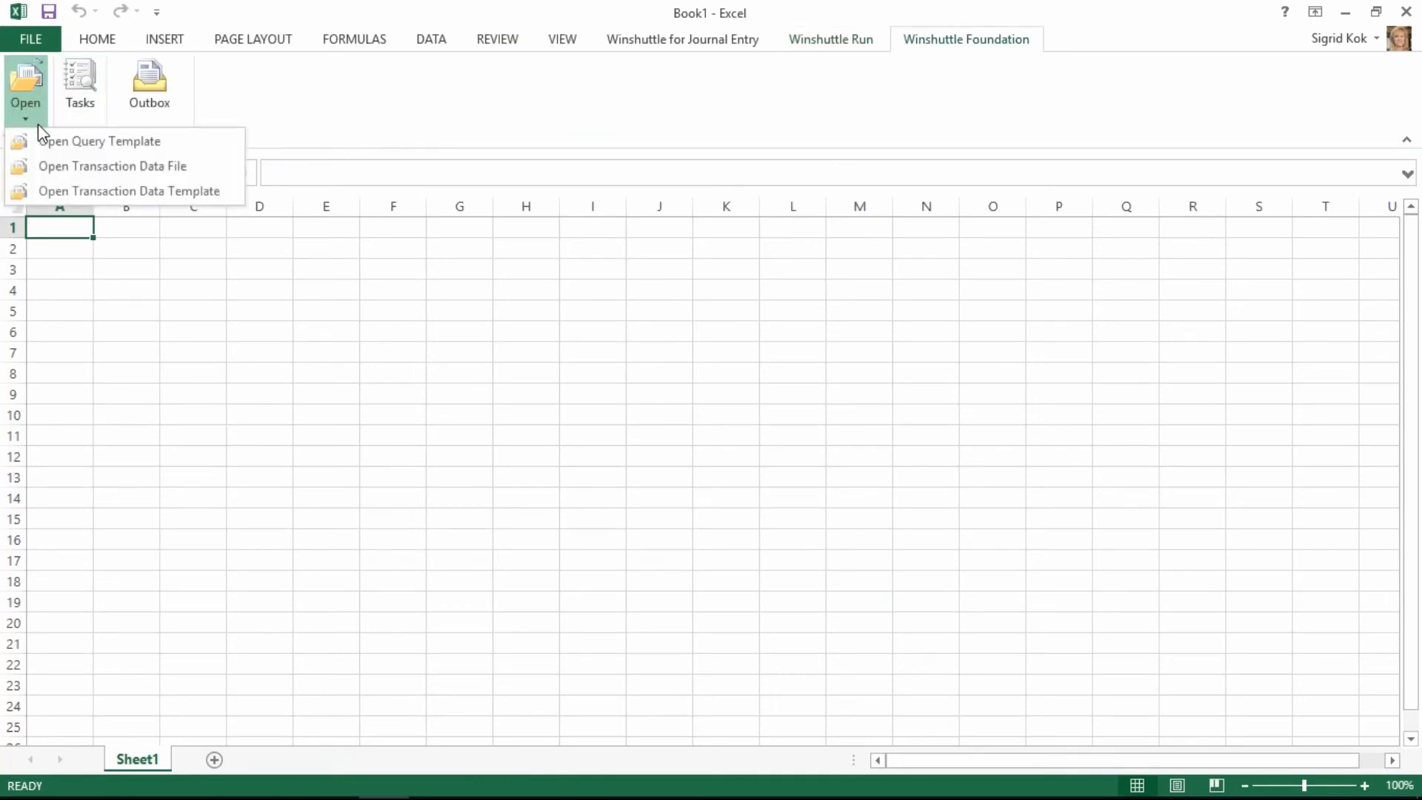
click(84, 188)
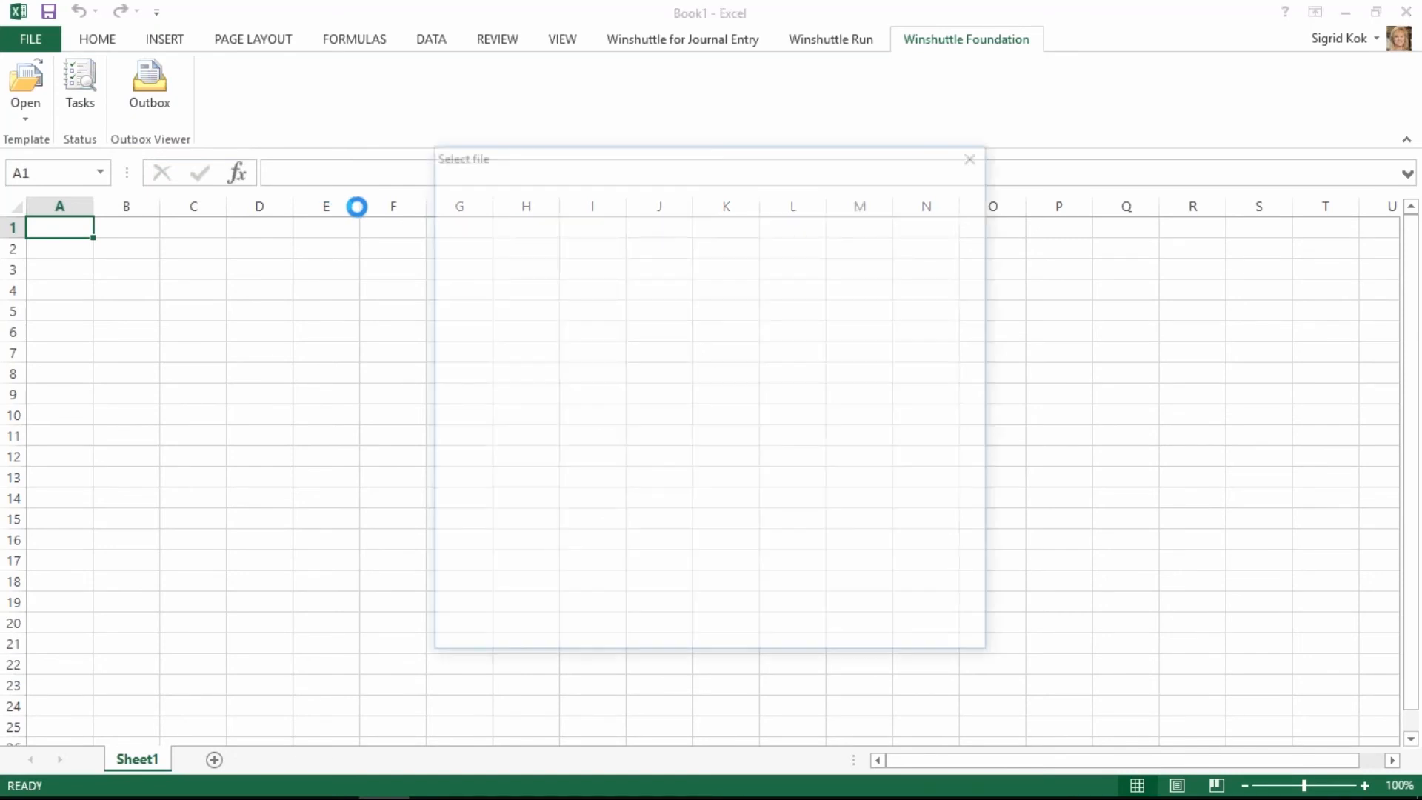
text(w)
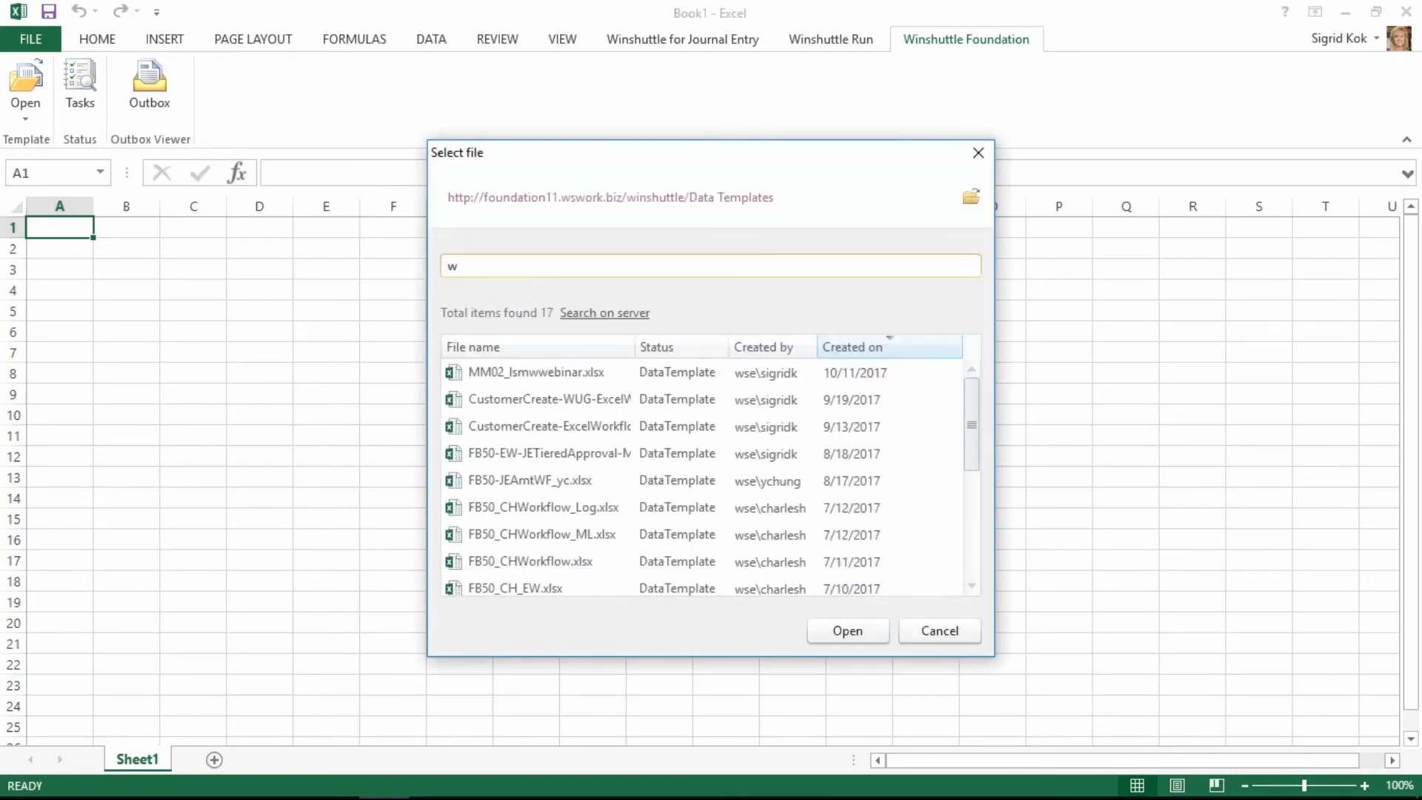
text(ebinar)
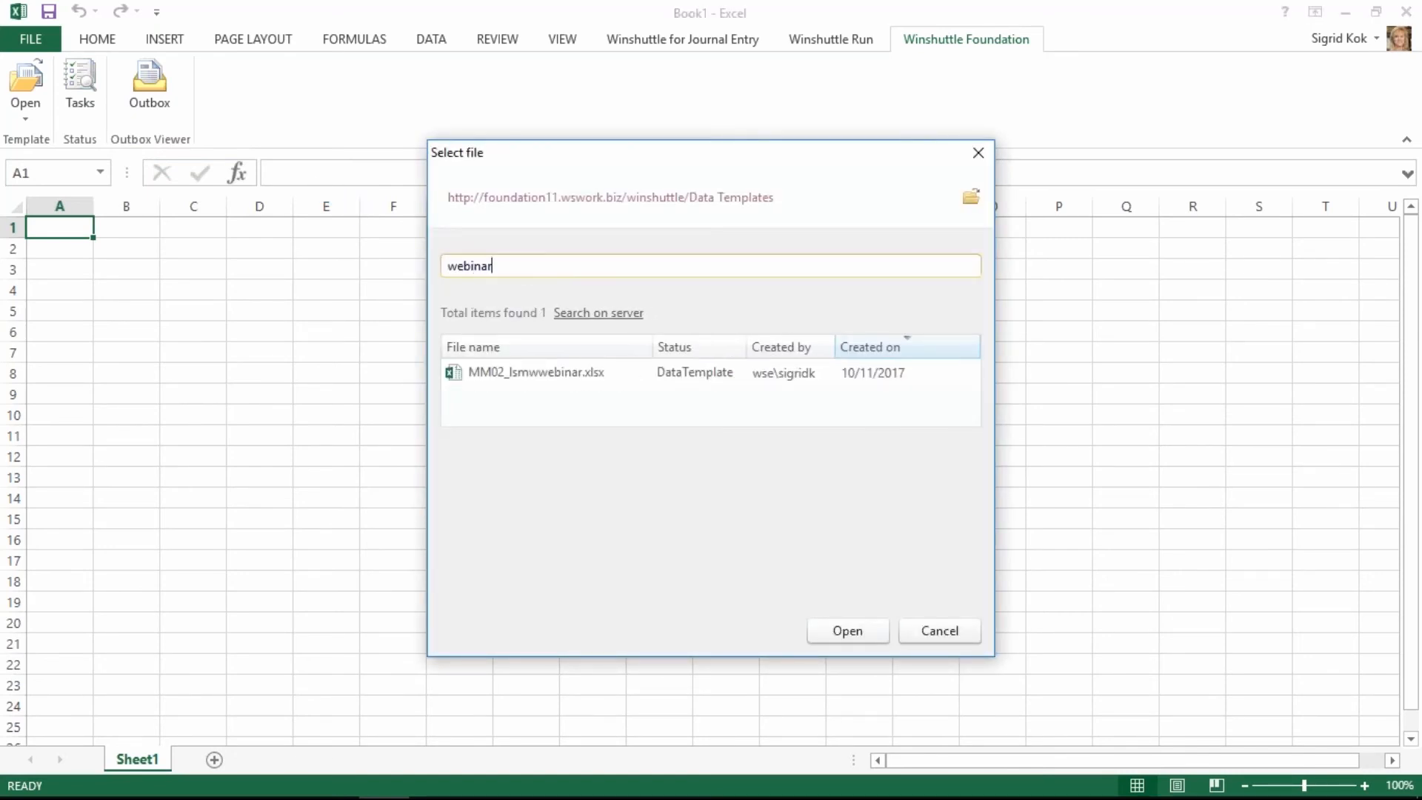
double_click(575, 374)
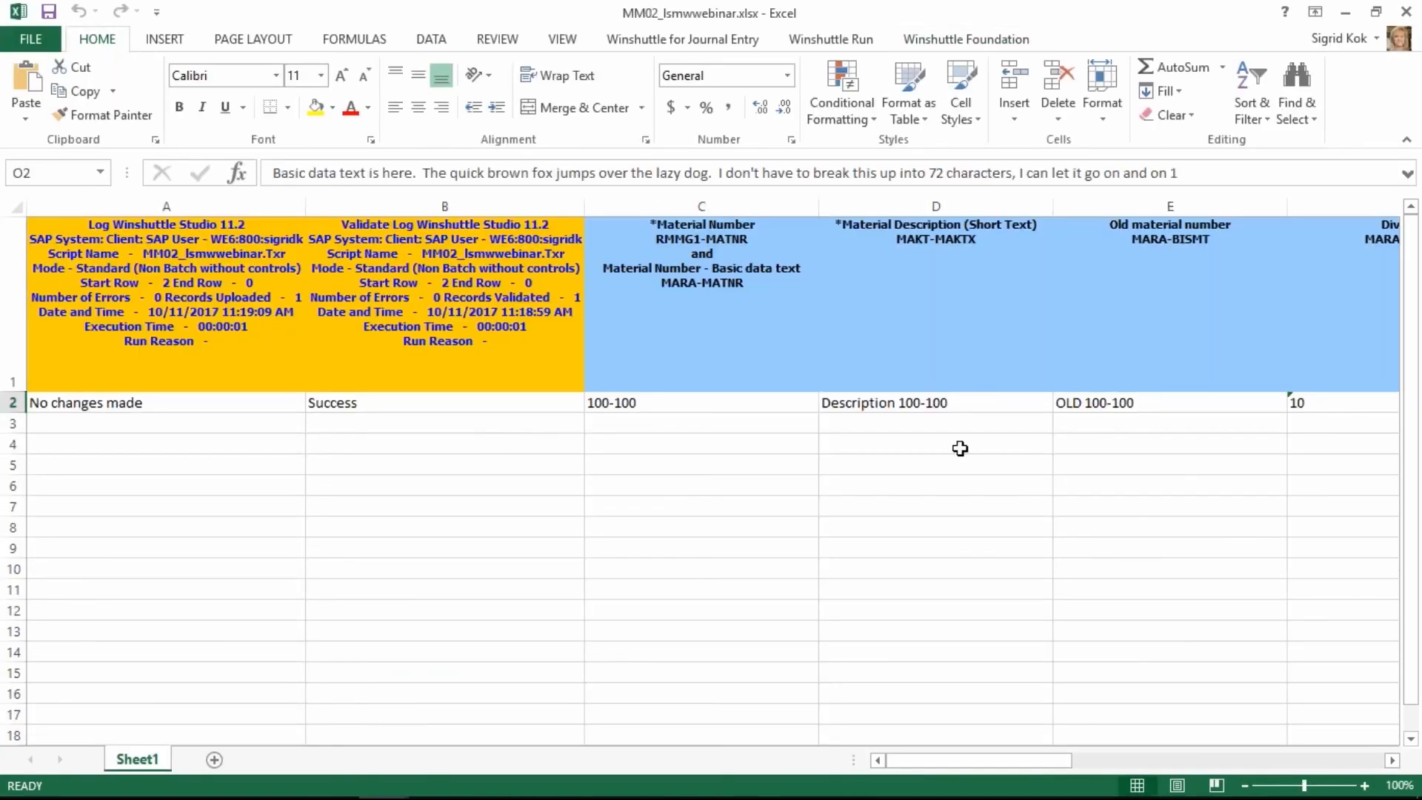
Step: Select the material number cell C2 and bring up the Winshuttle Run commands for the template
click(889, 403)
key(Left)
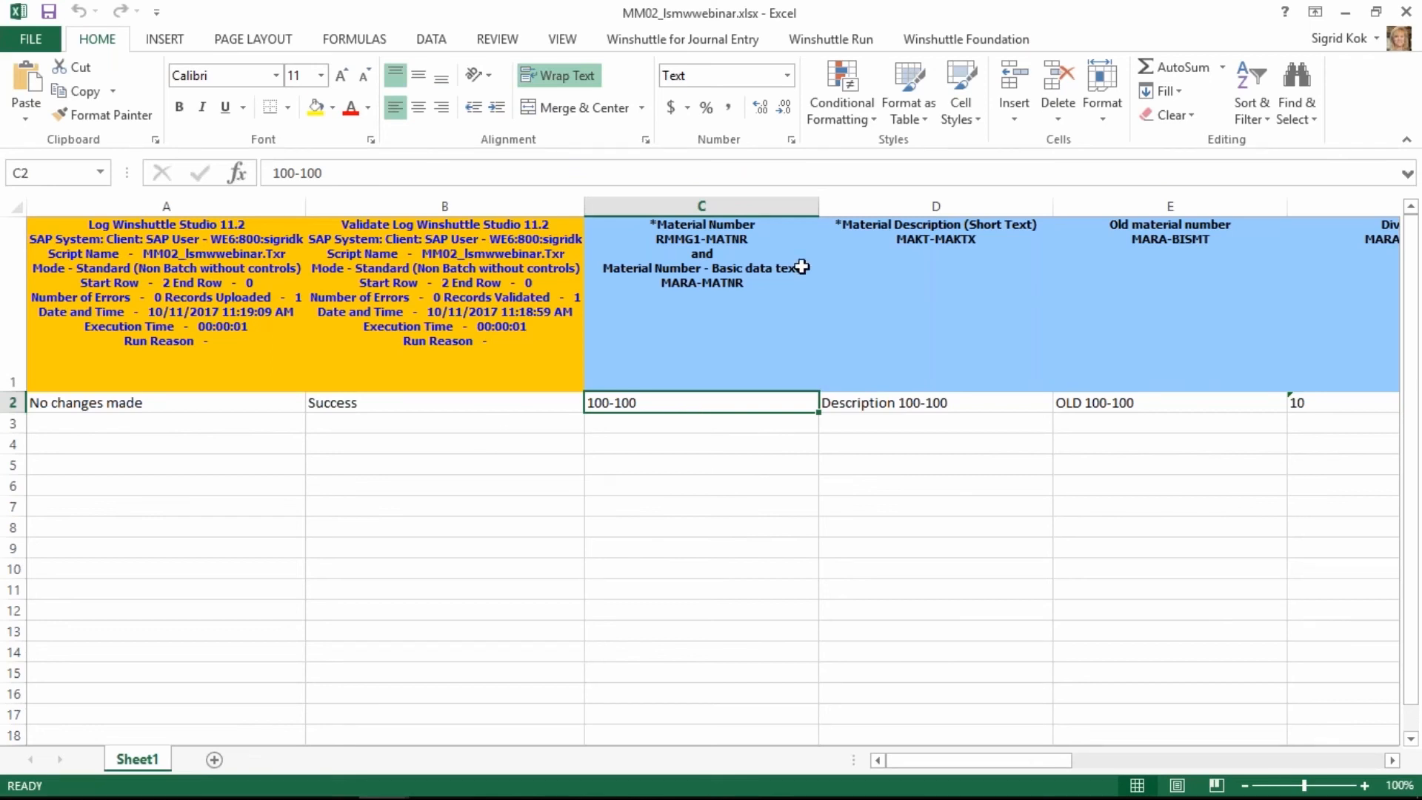
click(855, 42)
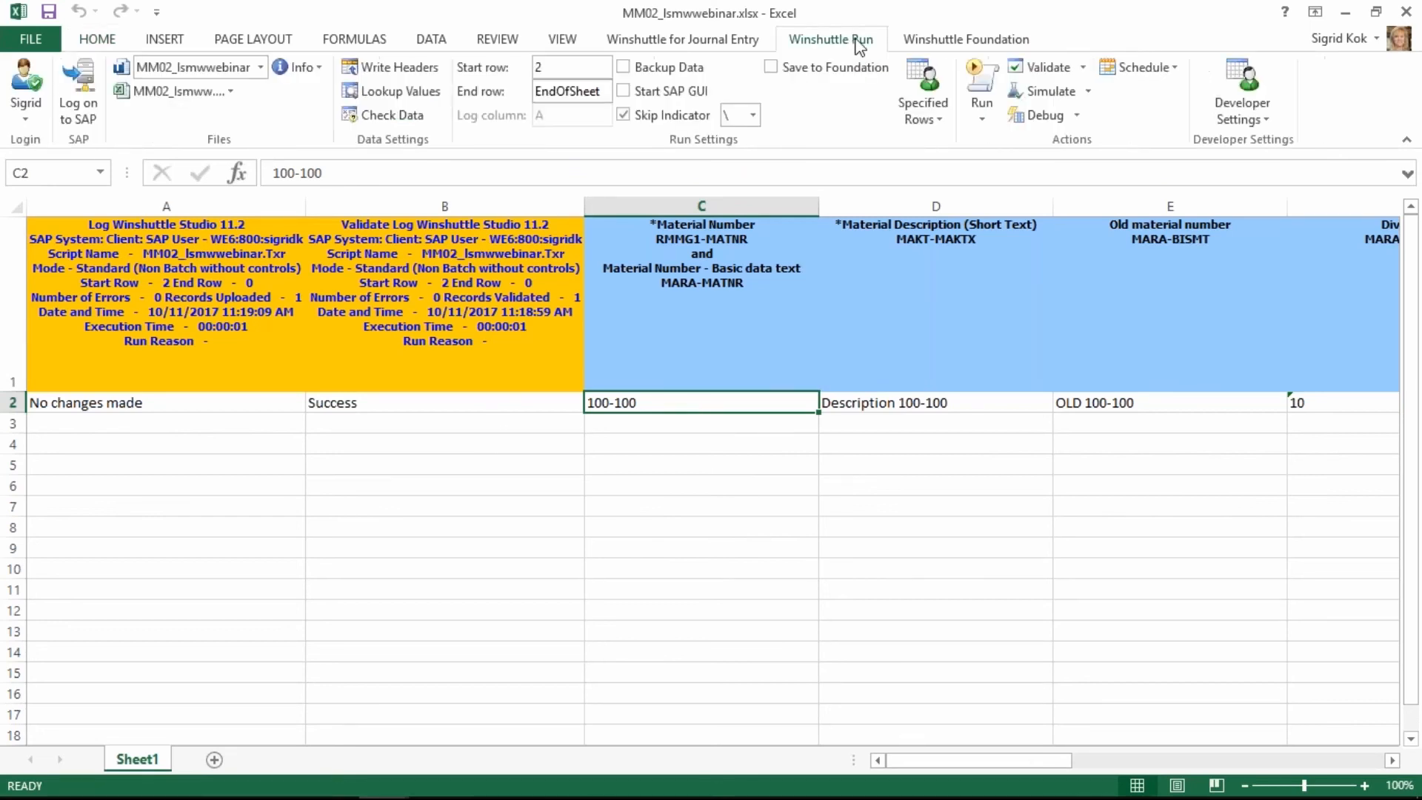